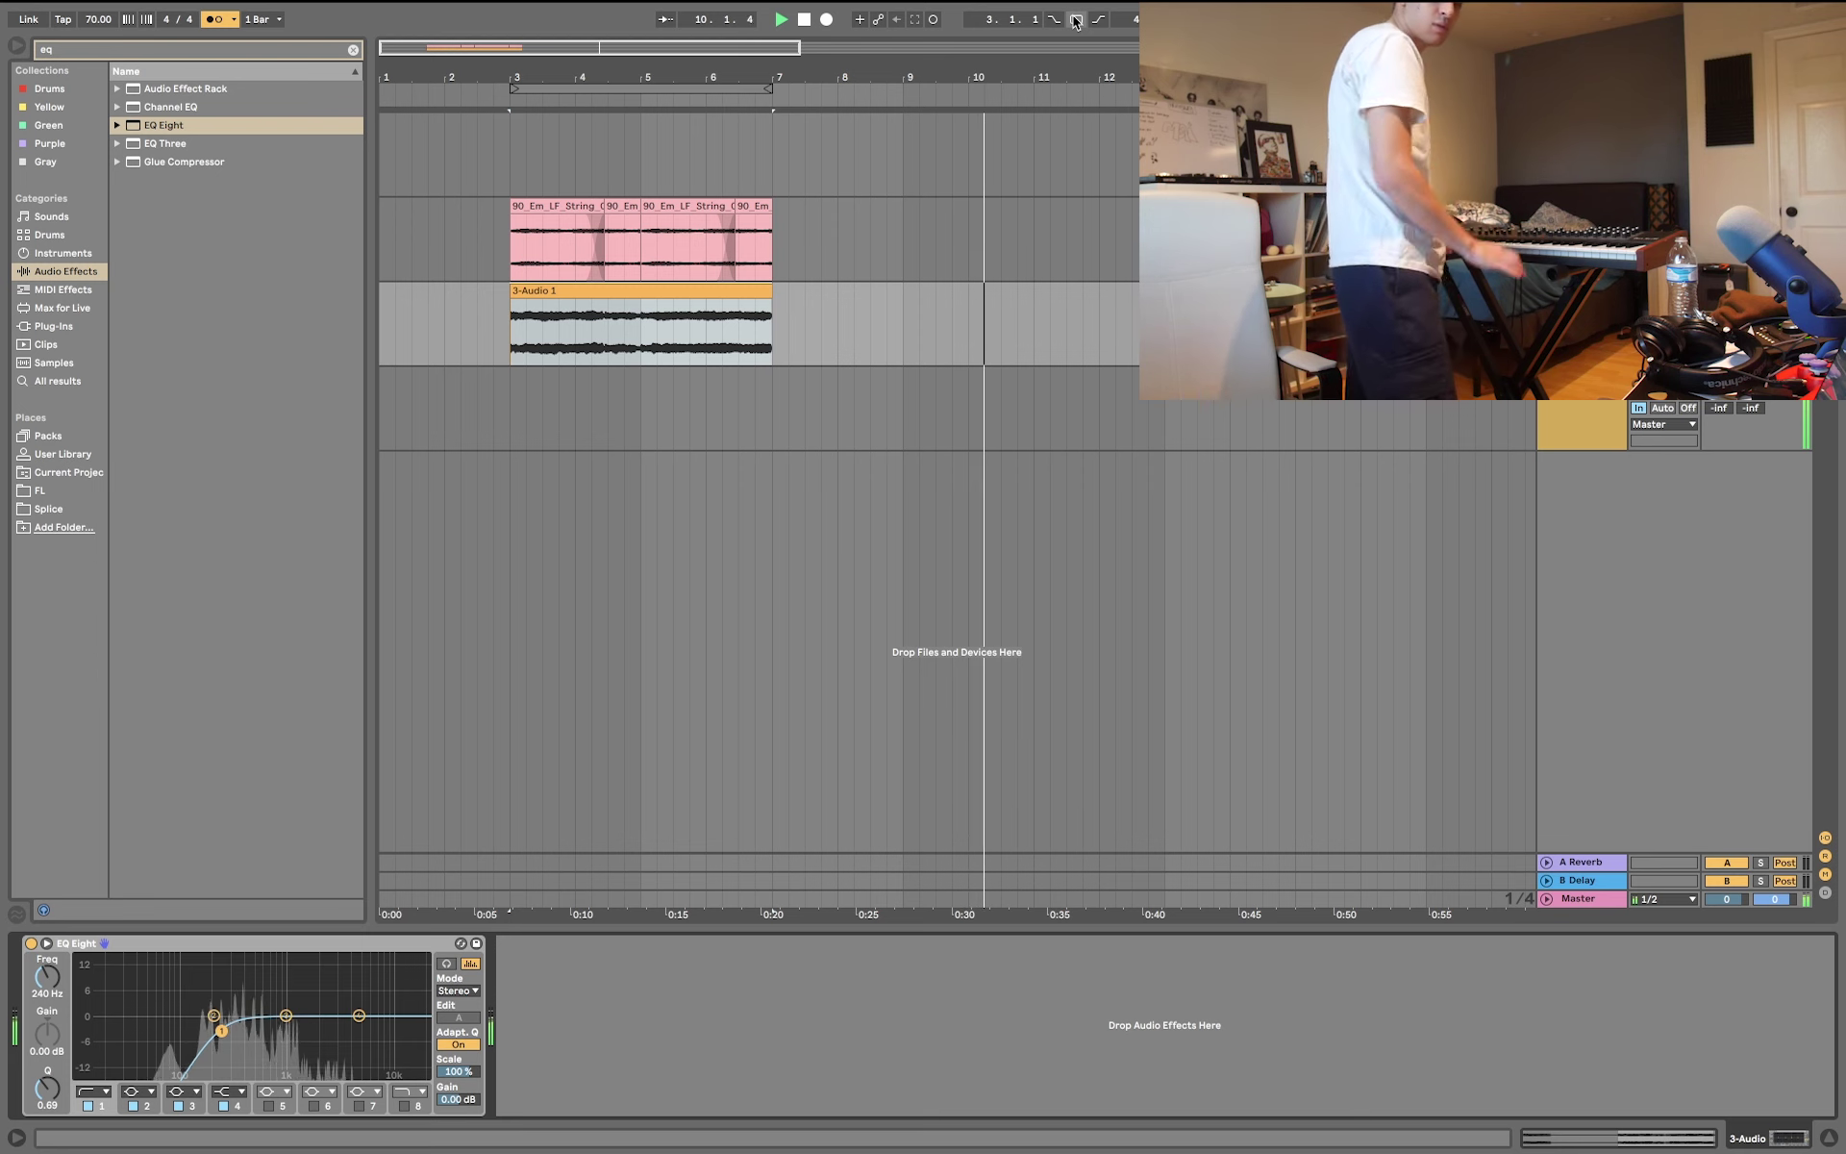
- Place the mall-recording sample on a new audio track at bar 3 and lower its track volume to -18.1 dB
left_click_drag(1075, 21, 511, 473)
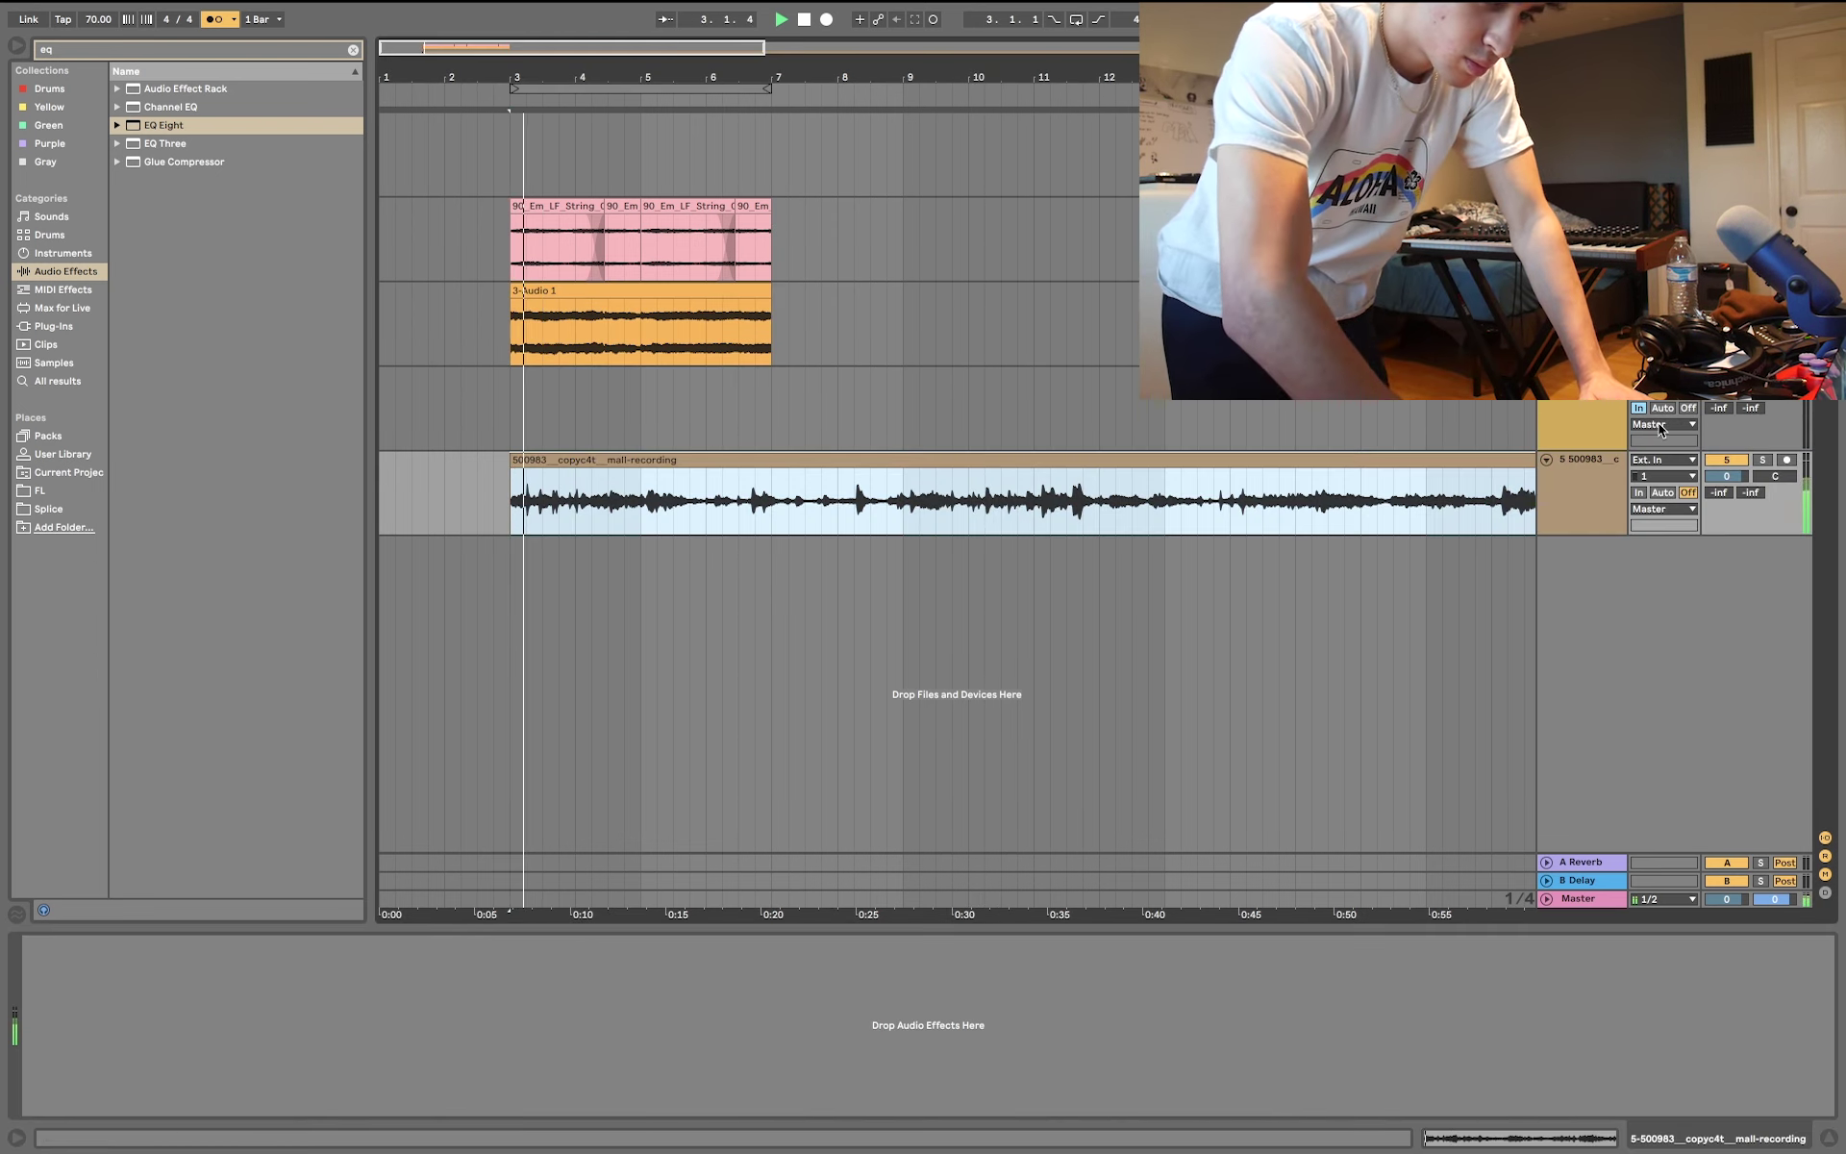
left_click_drag(1726, 476, 1726, 507)
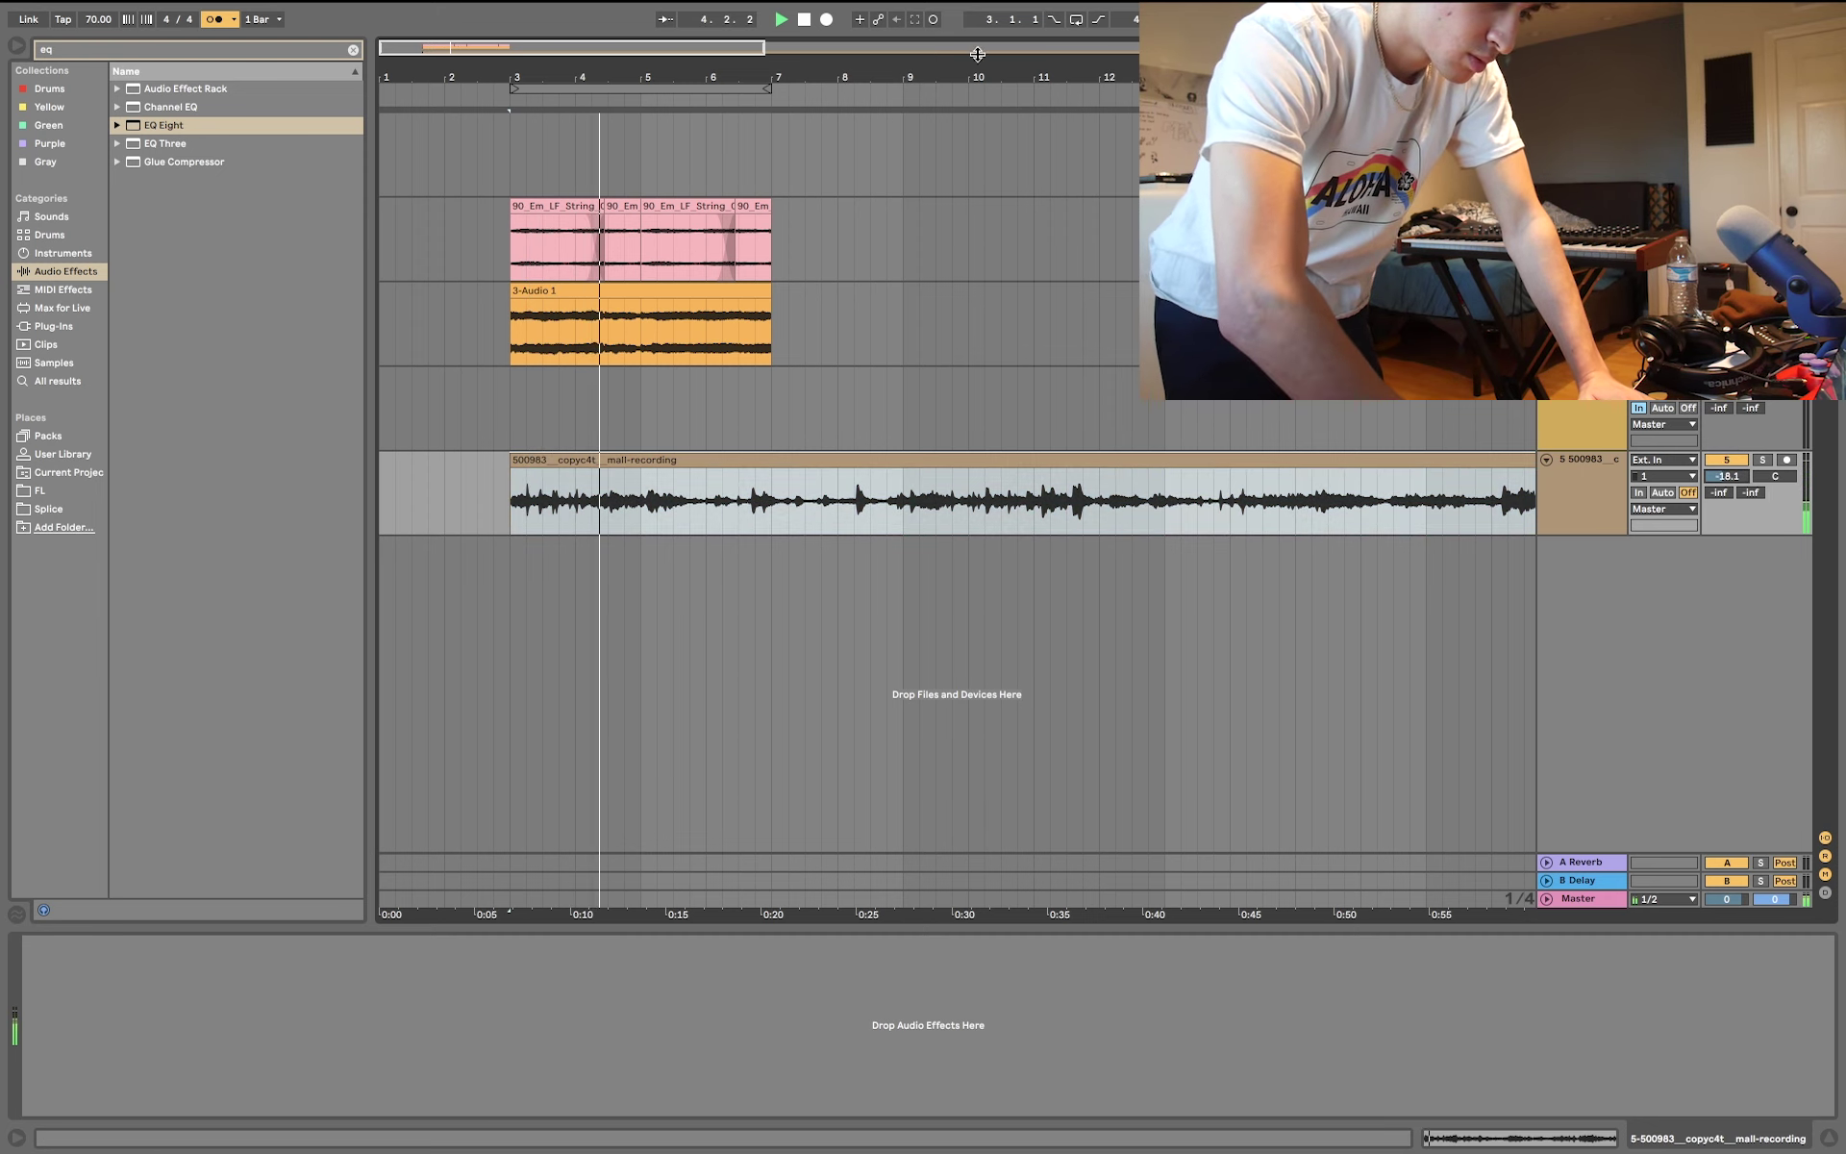
- Trim the mall-recording clip to end at bar 9 and lower its track volume to -22.6 dB
key("ctrl+a")
key("z")
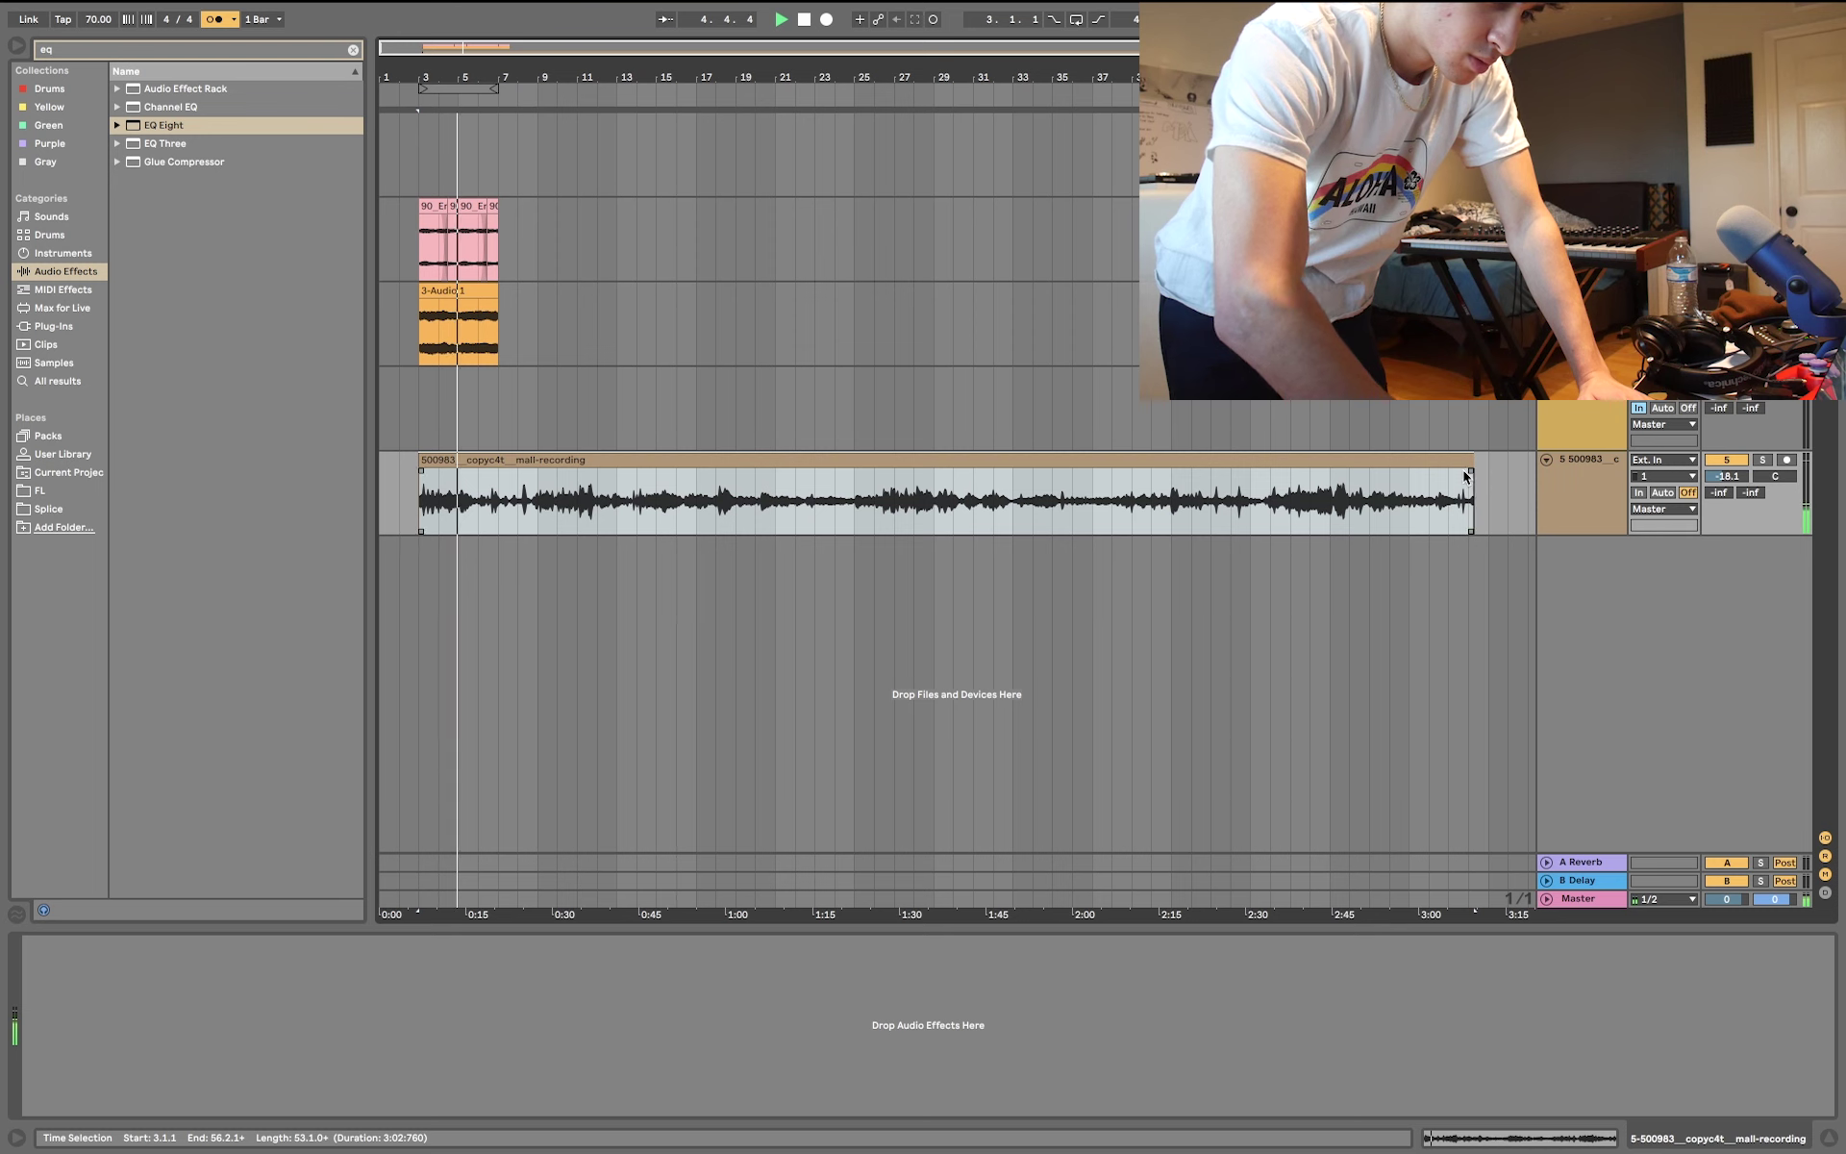
left_click_drag(1464, 466, 537, 430)
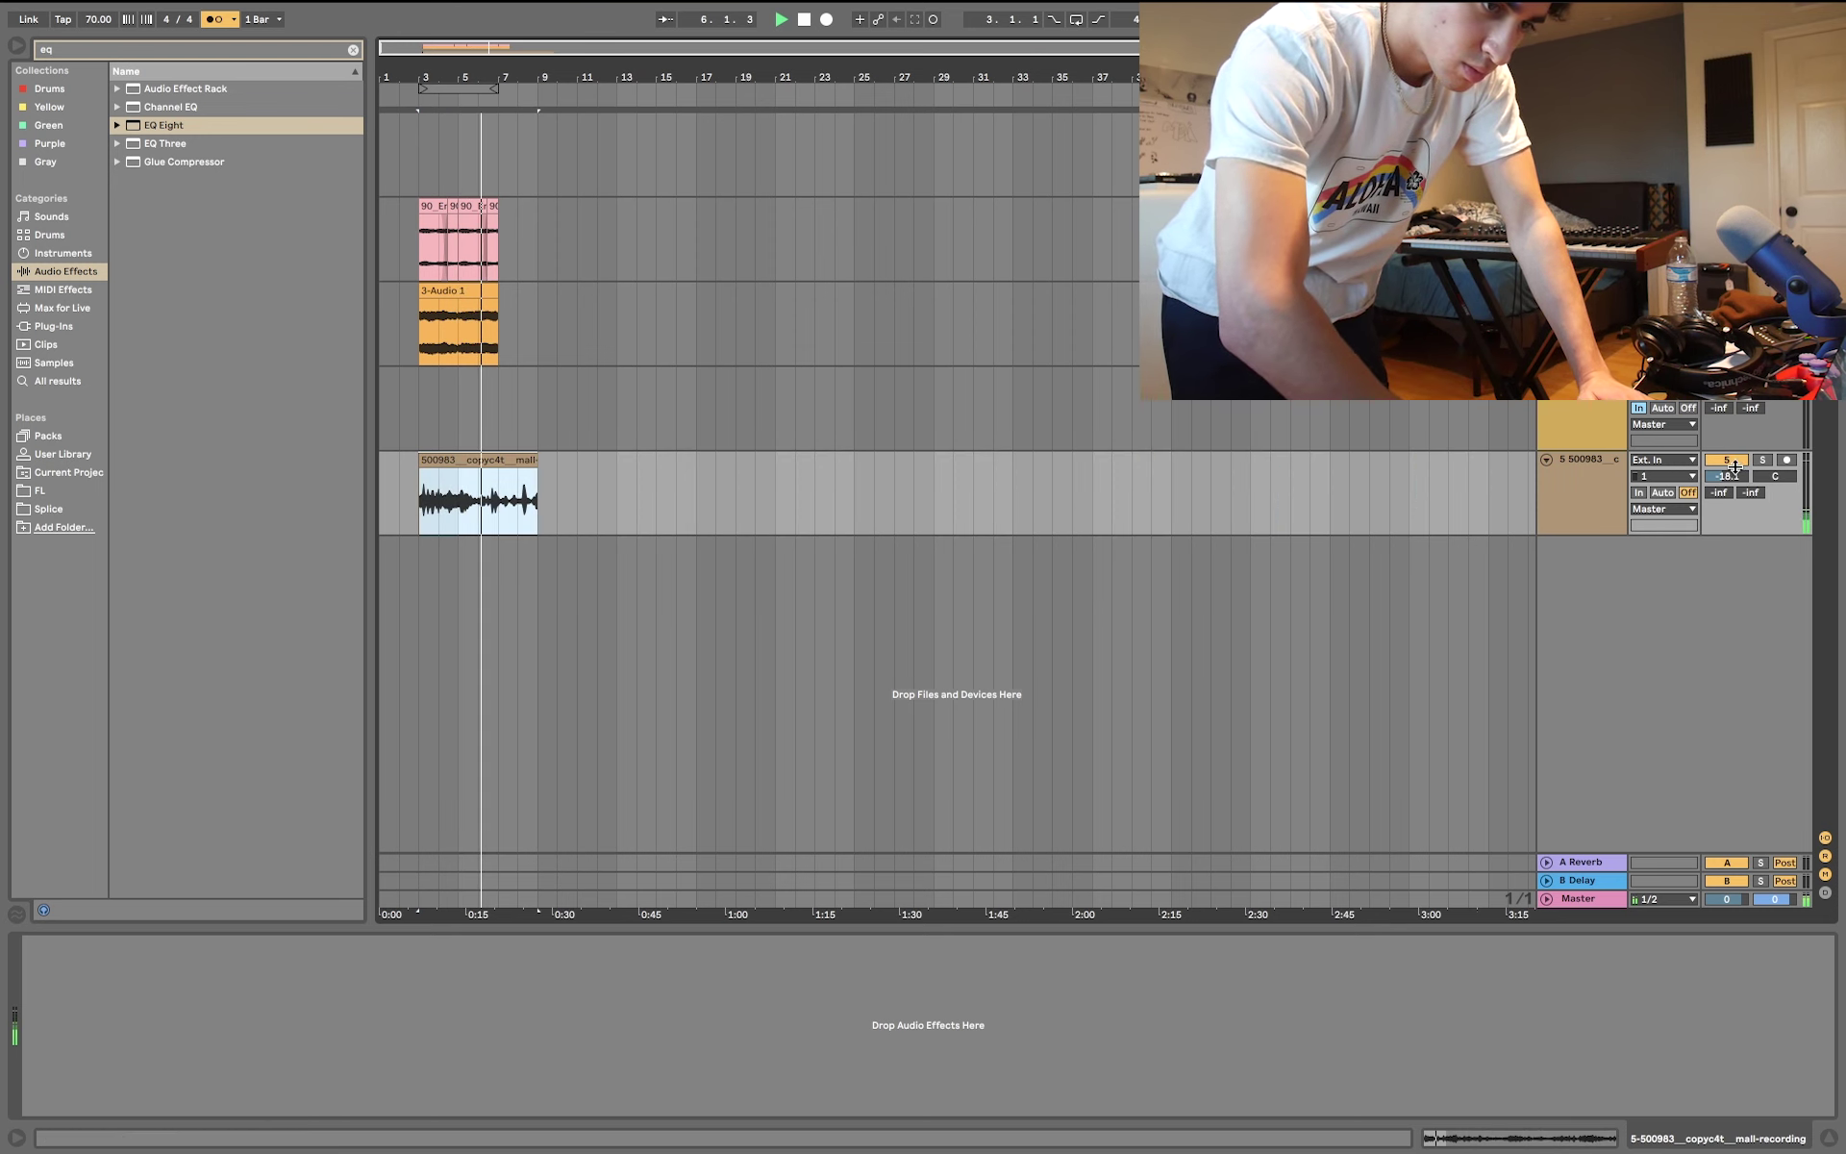
left_click_drag(1734, 466, 1735, 473)
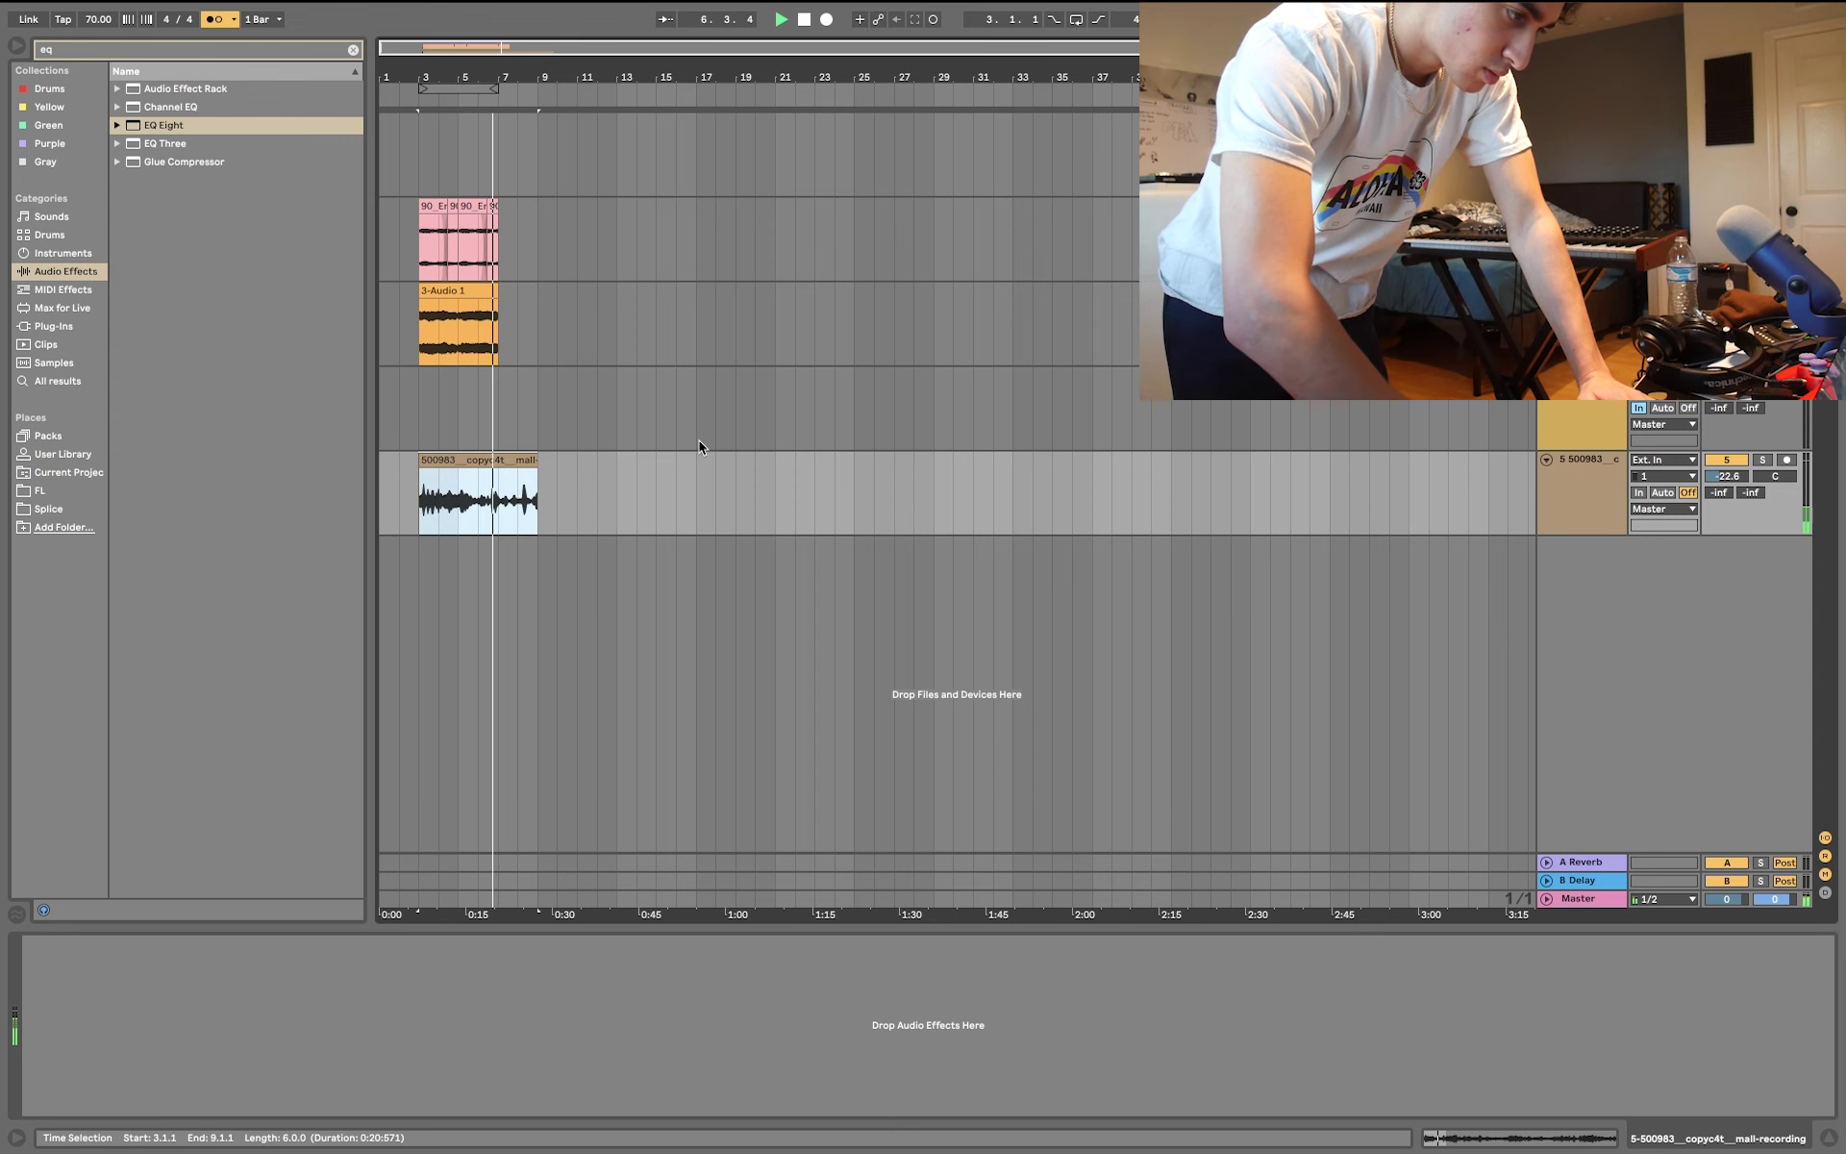
- Record an audio take on track 4 starting at bar 10 and set the track's monitoring to Auto
left_click(827, 21)
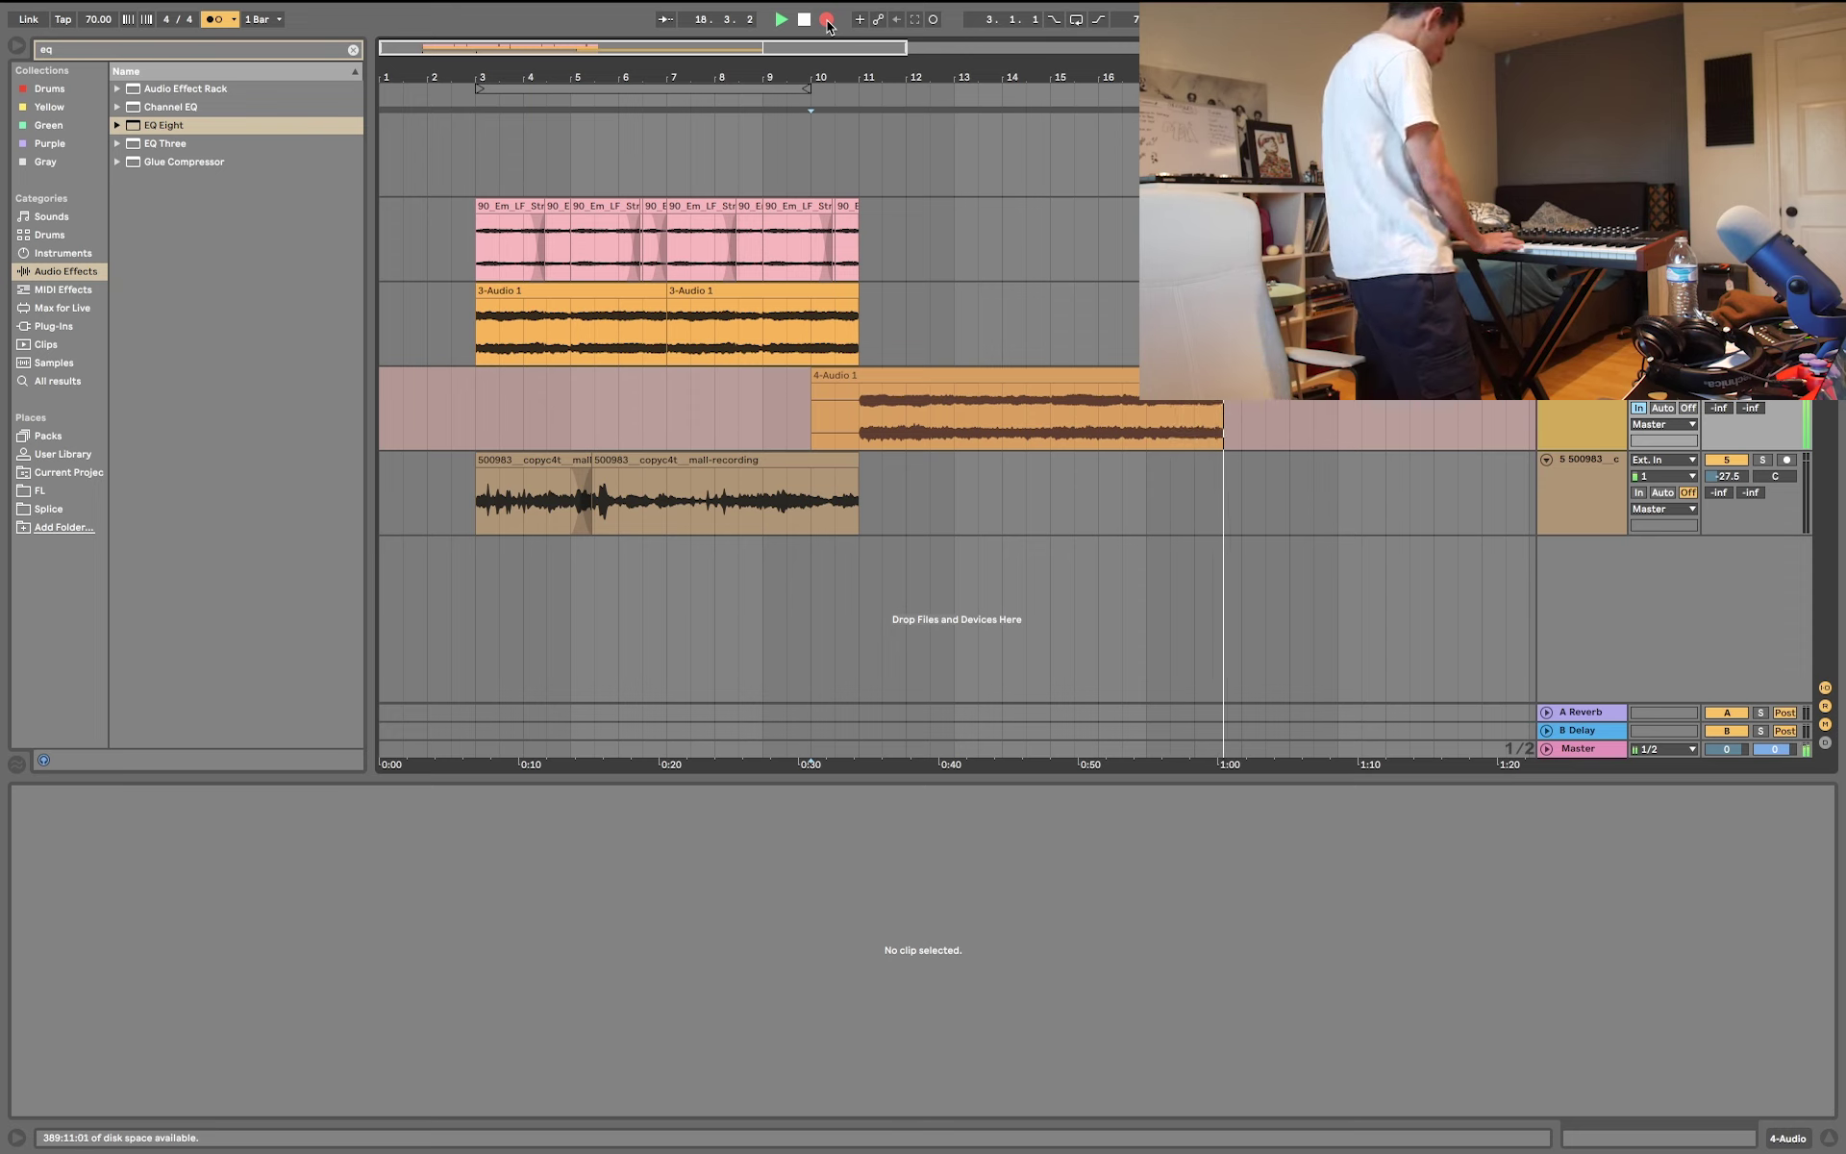
left_click(827, 20)
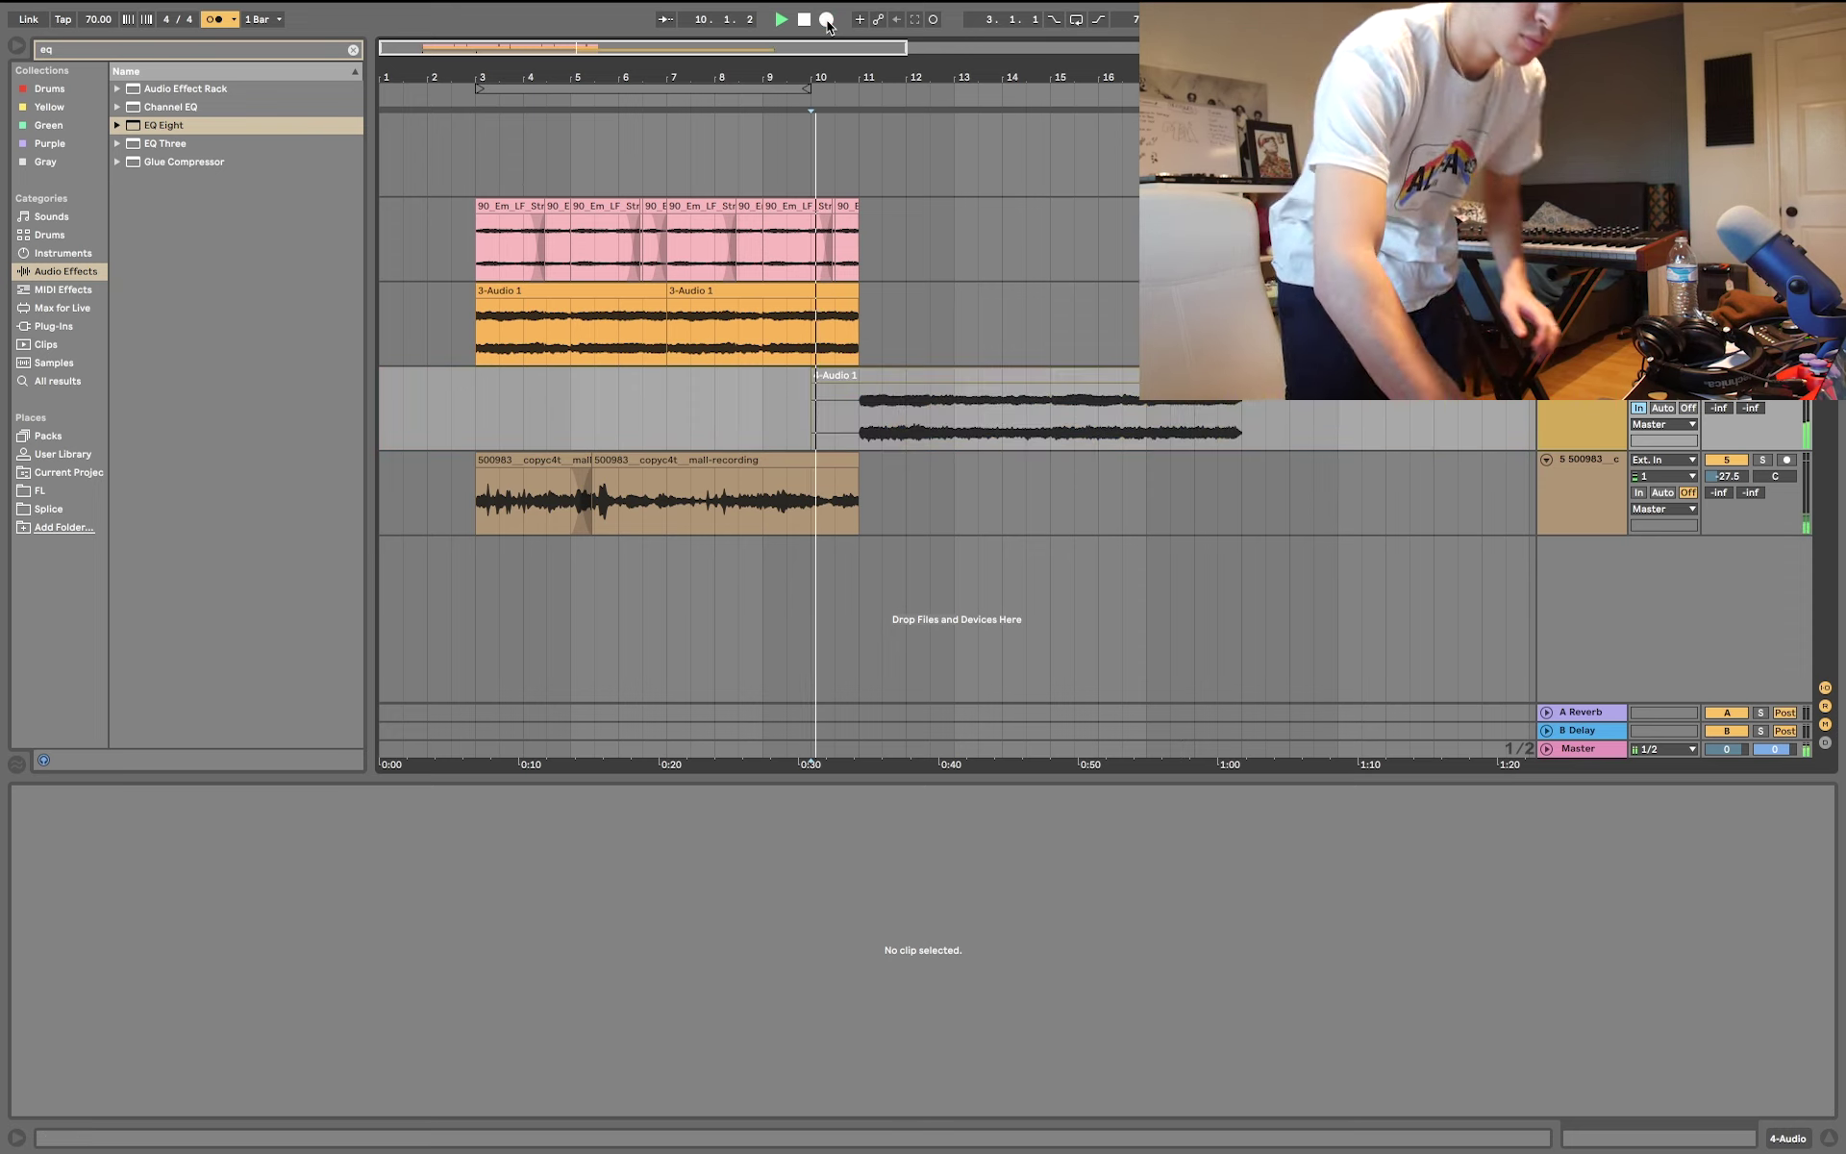
key("space")
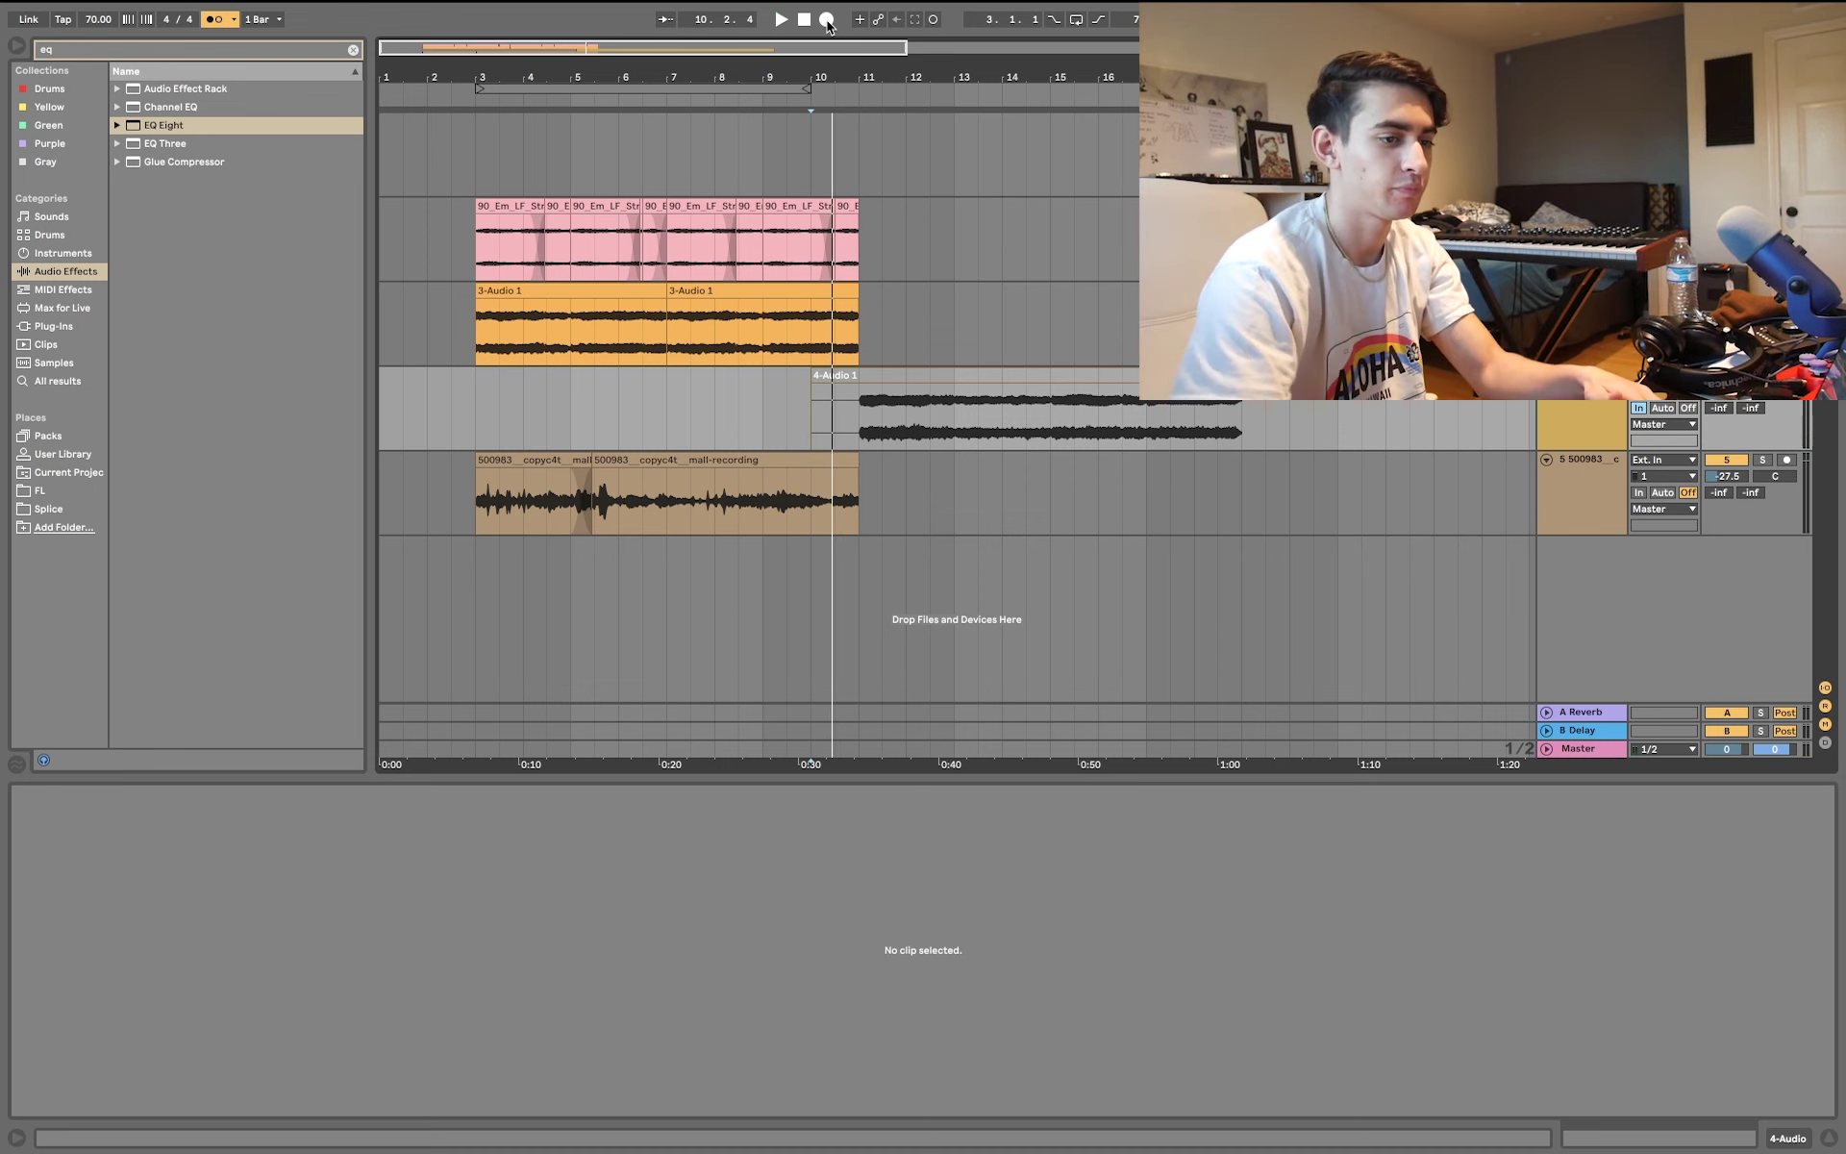
left_click(1665, 408)
key("space")
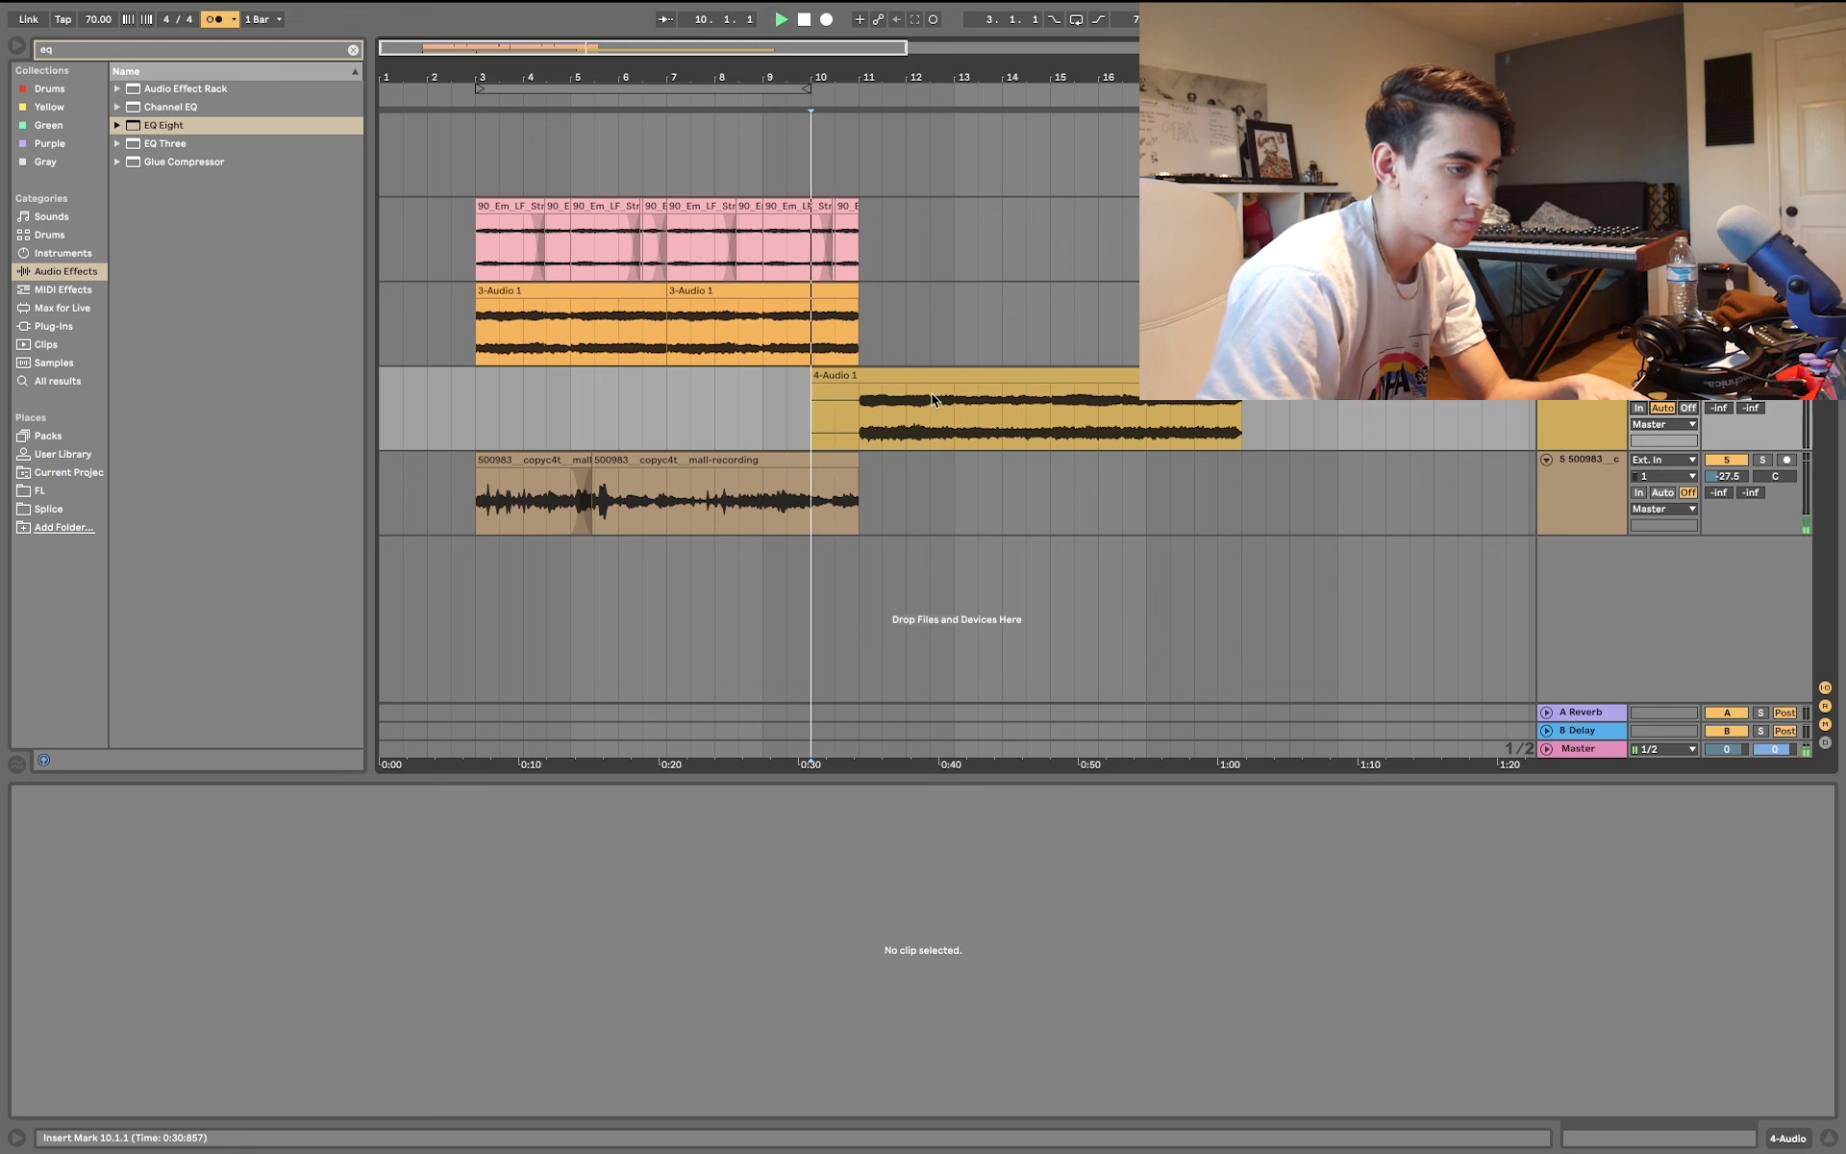
- Open the recorded take on track 4 and align the start of its sound to the clip's bar 2 with a warp marker
left_click(213, 21)
scroll(842, 104, "up", 5)
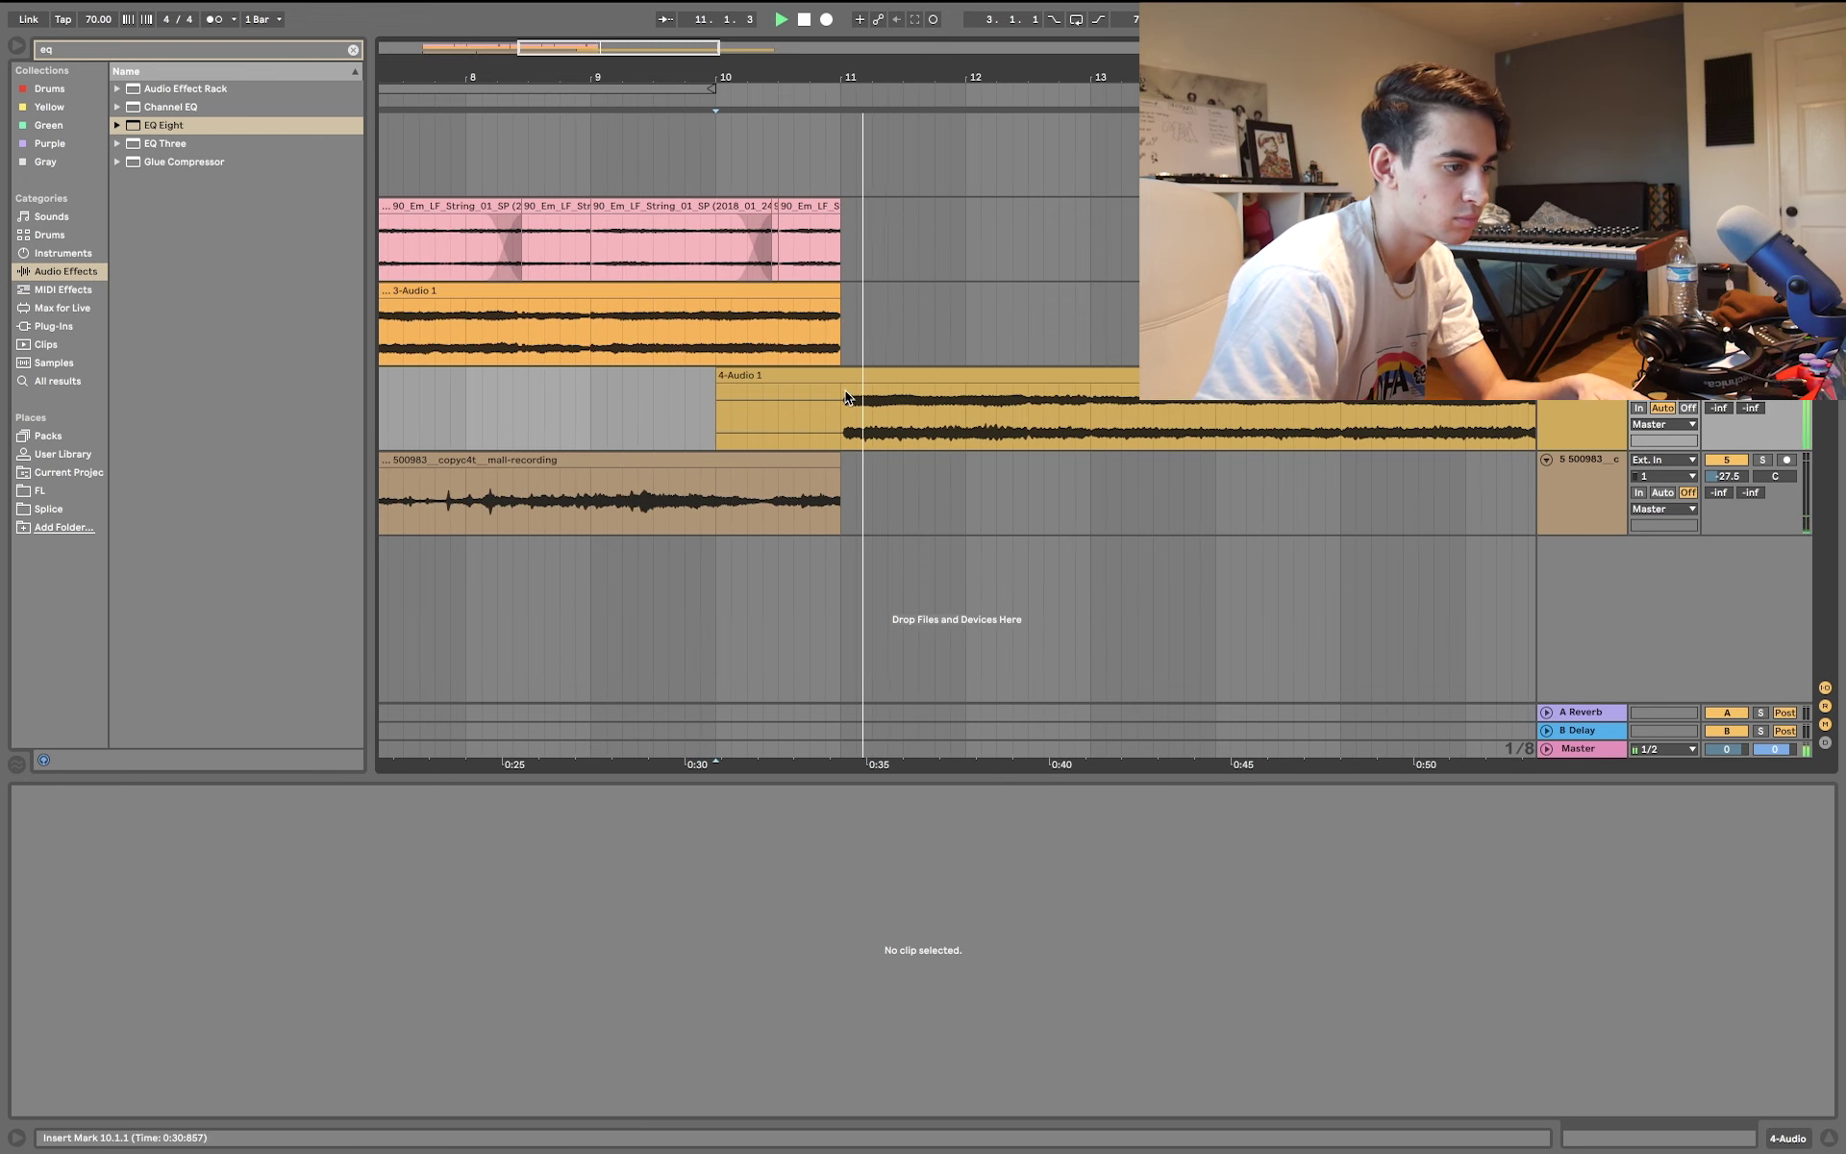
left_click(845, 390)
left_click_drag(489, 801, 450, 834)
left_click(488, 918)
key("space")
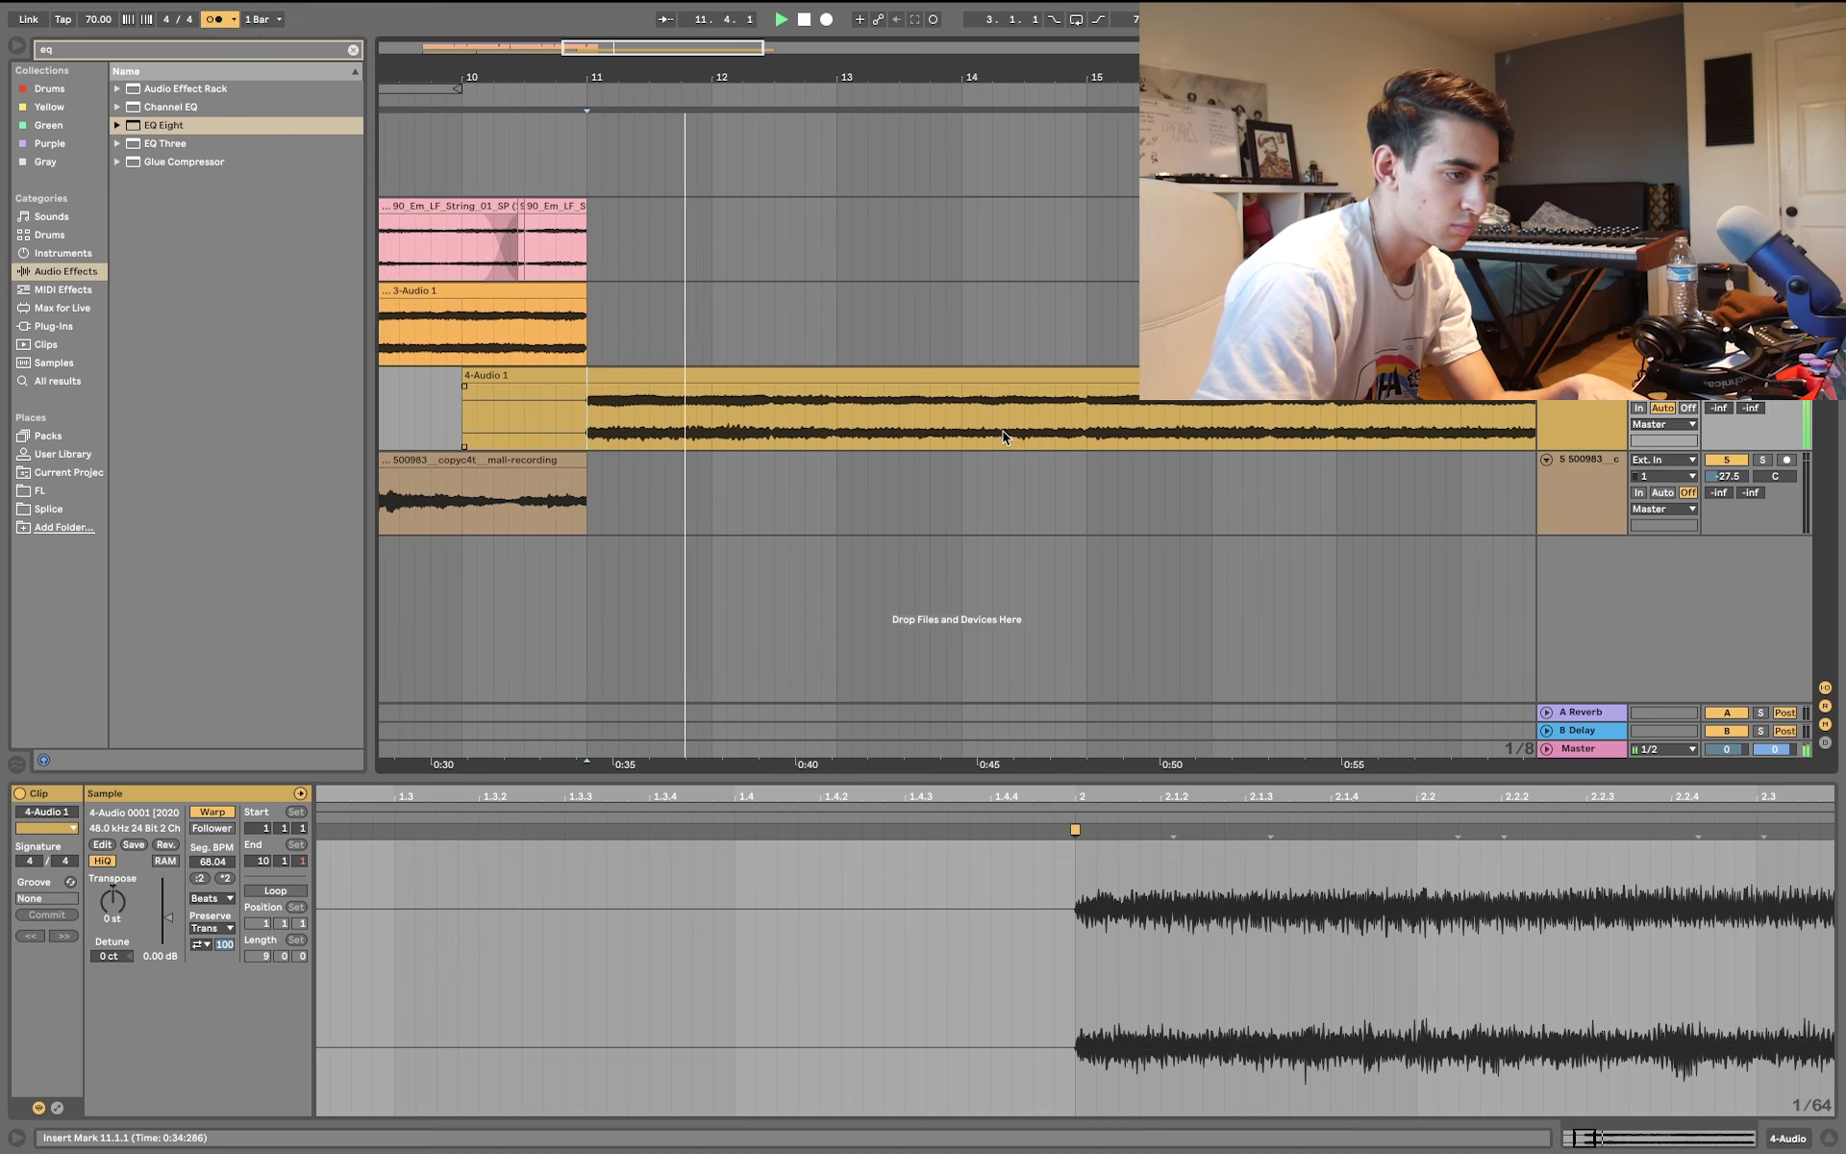
- Add warp markers to the track 4 take at the note changes just before bar 6 and just before beat 7.3
key("minus")
key("minus")
key("minus")
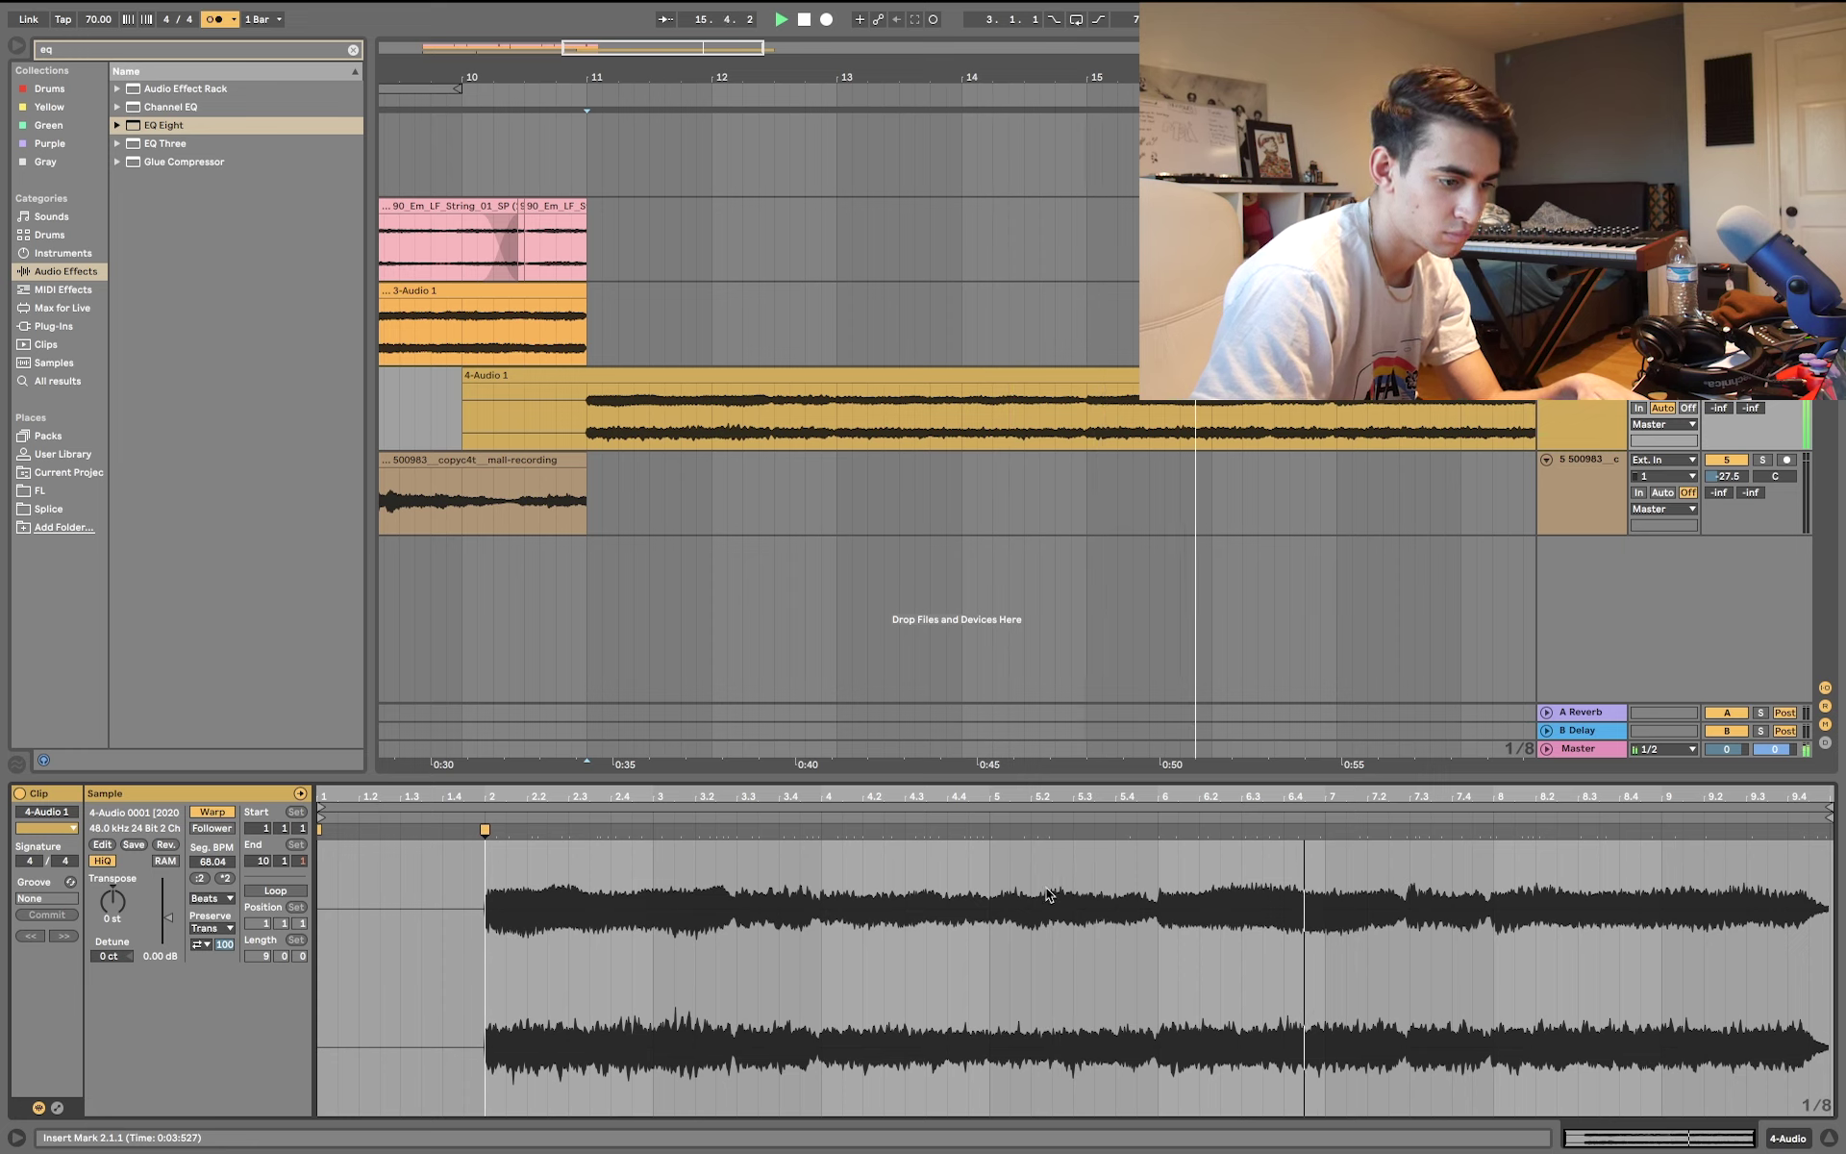
scroll(1383, 885, "up", 5)
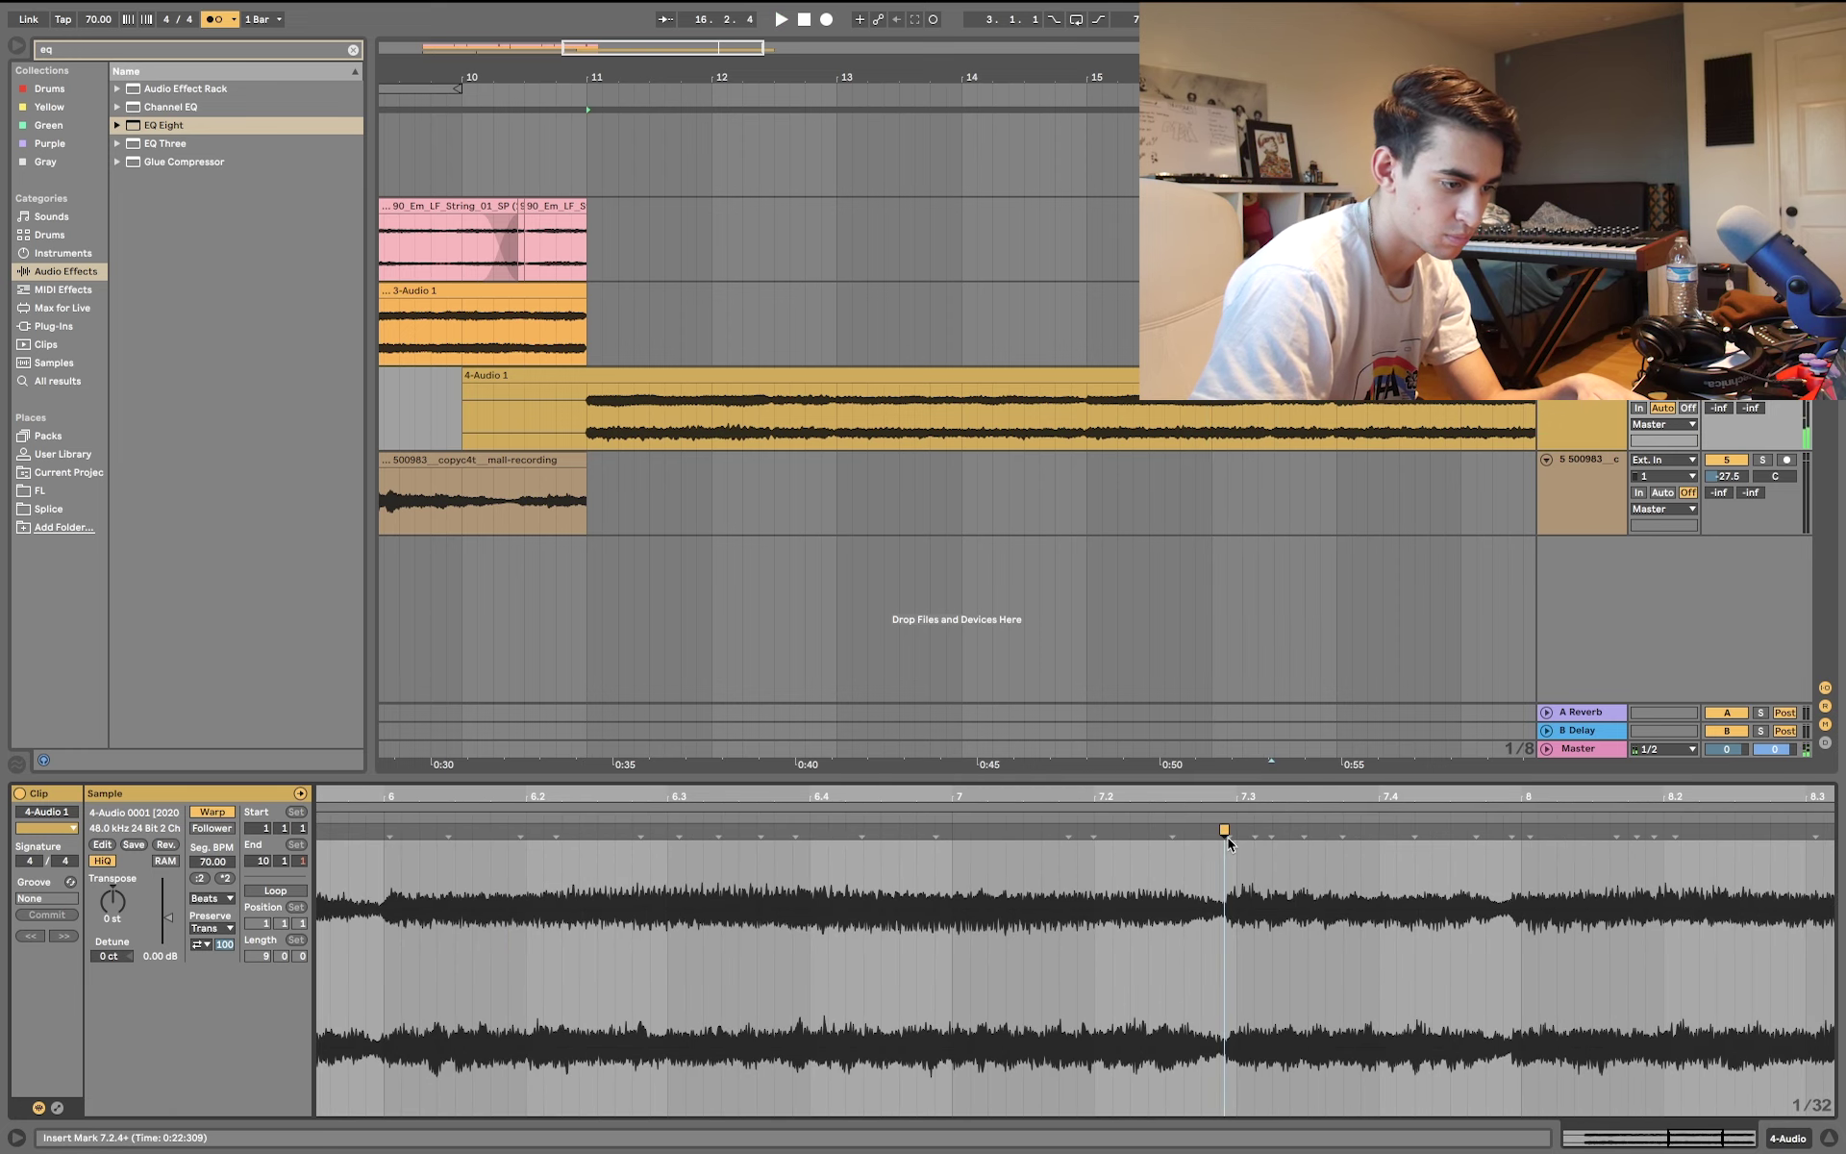
left_click_drag(1227, 833, 1238, 833)
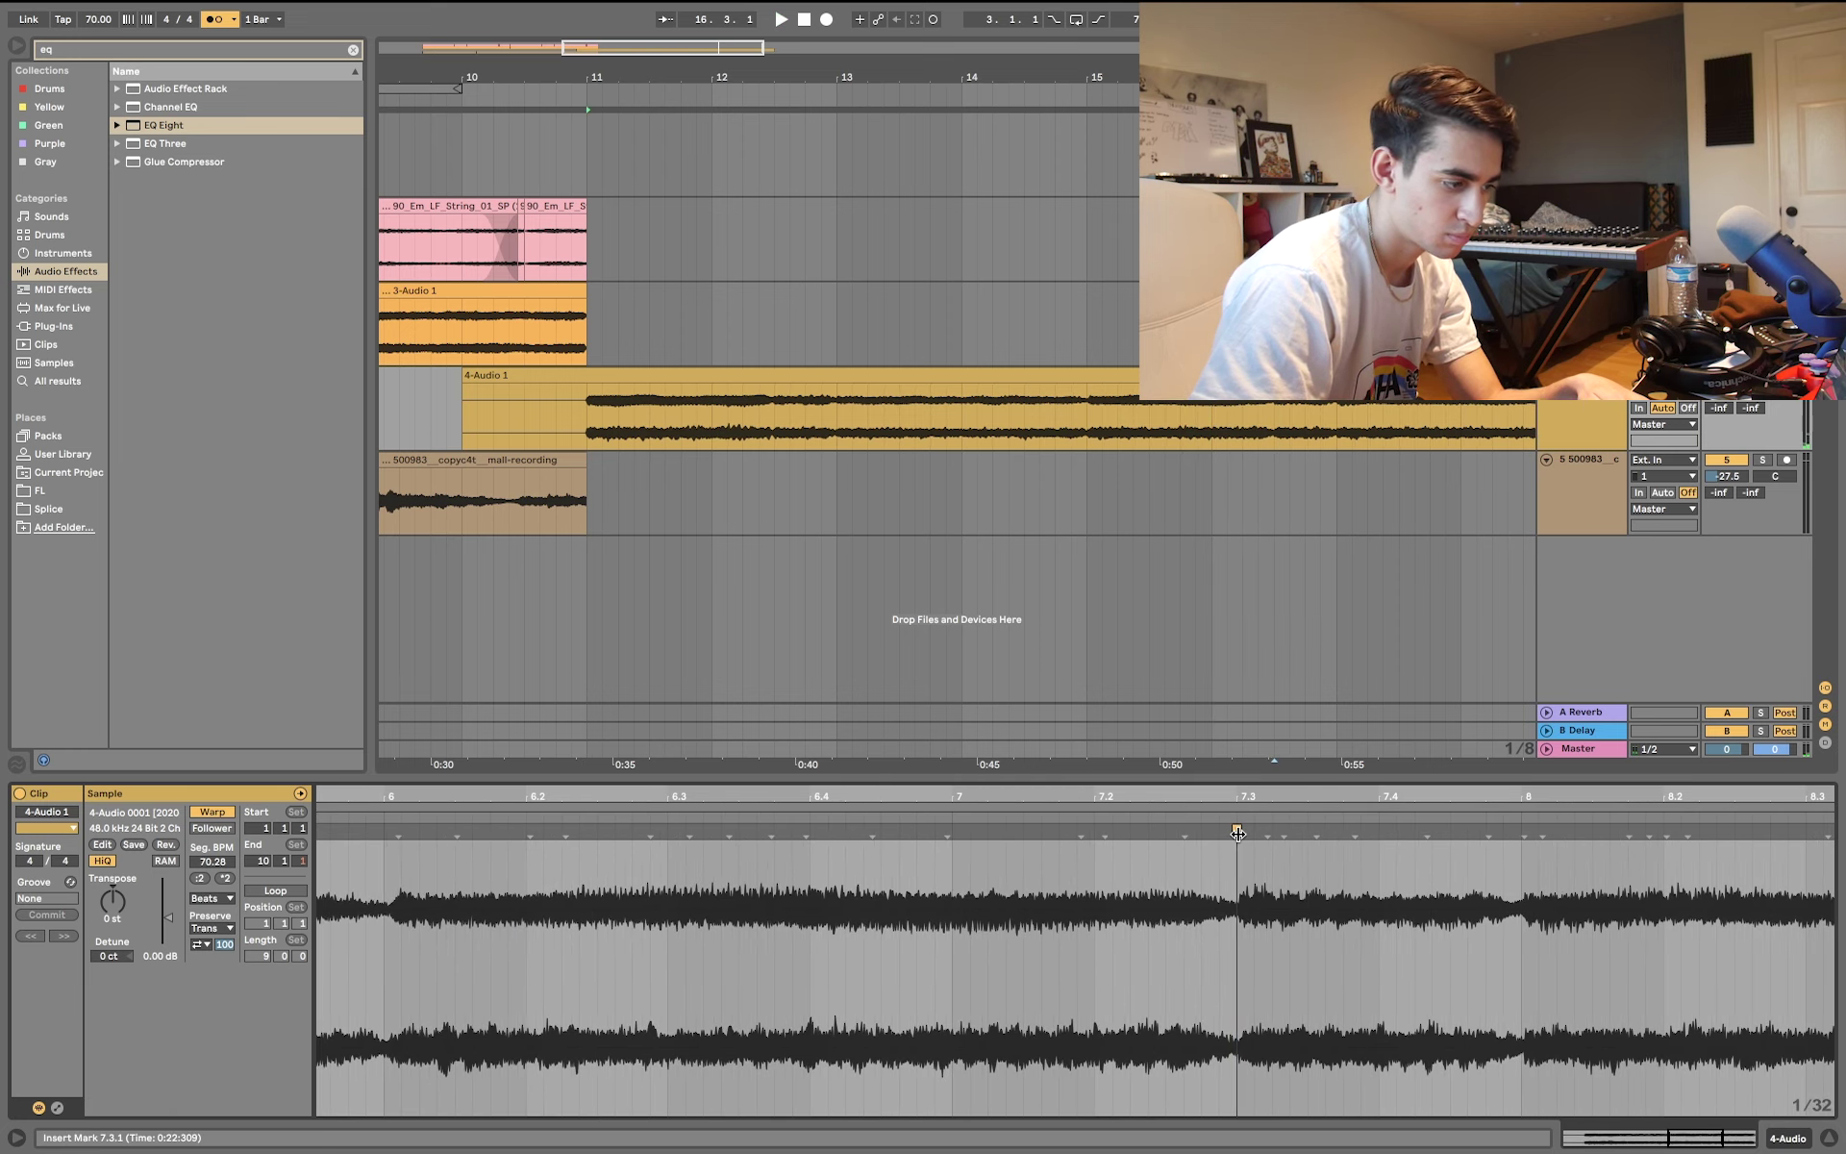
key("super+z")
double_click(380, 910)
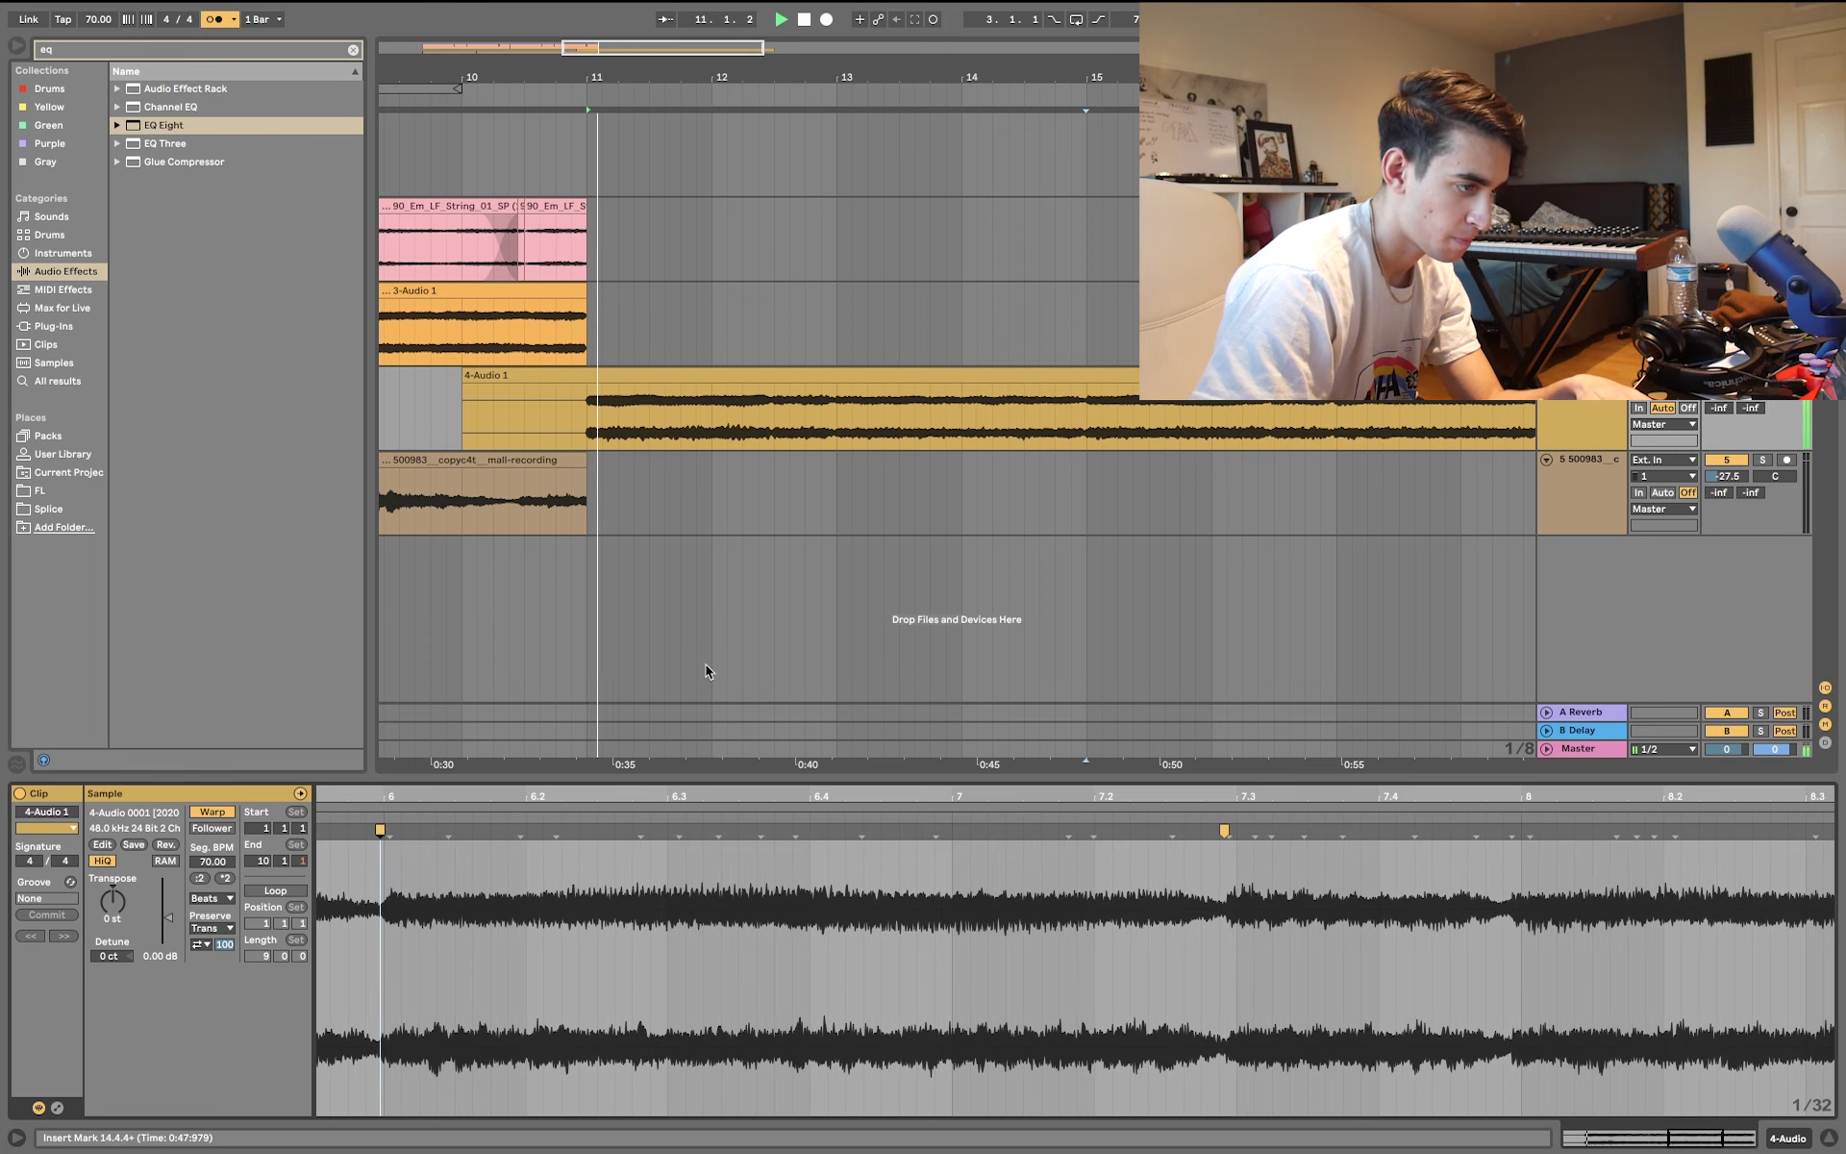
- Align the take's last warp marker to 7.3.1 and trim the clip's end to bar 19
left_click(834, 429)
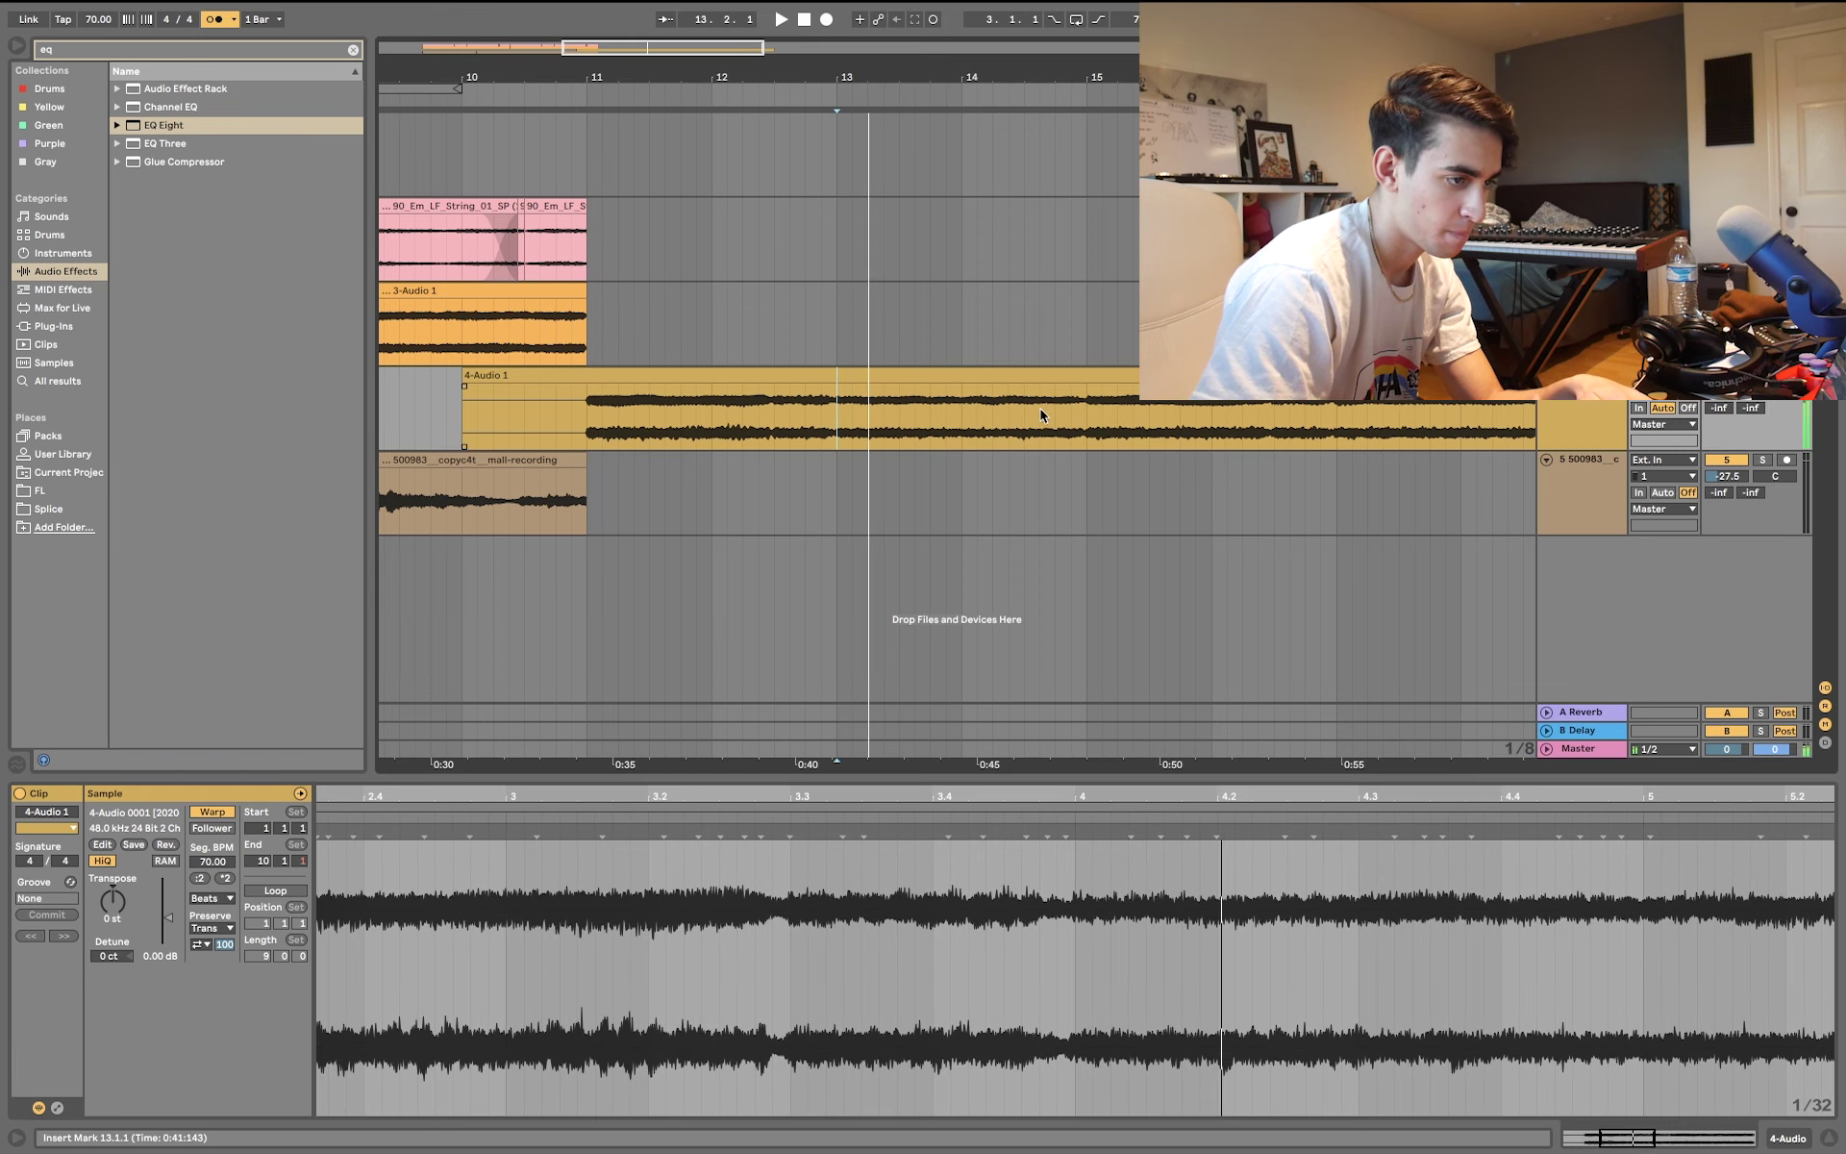
left_click(1091, 958)
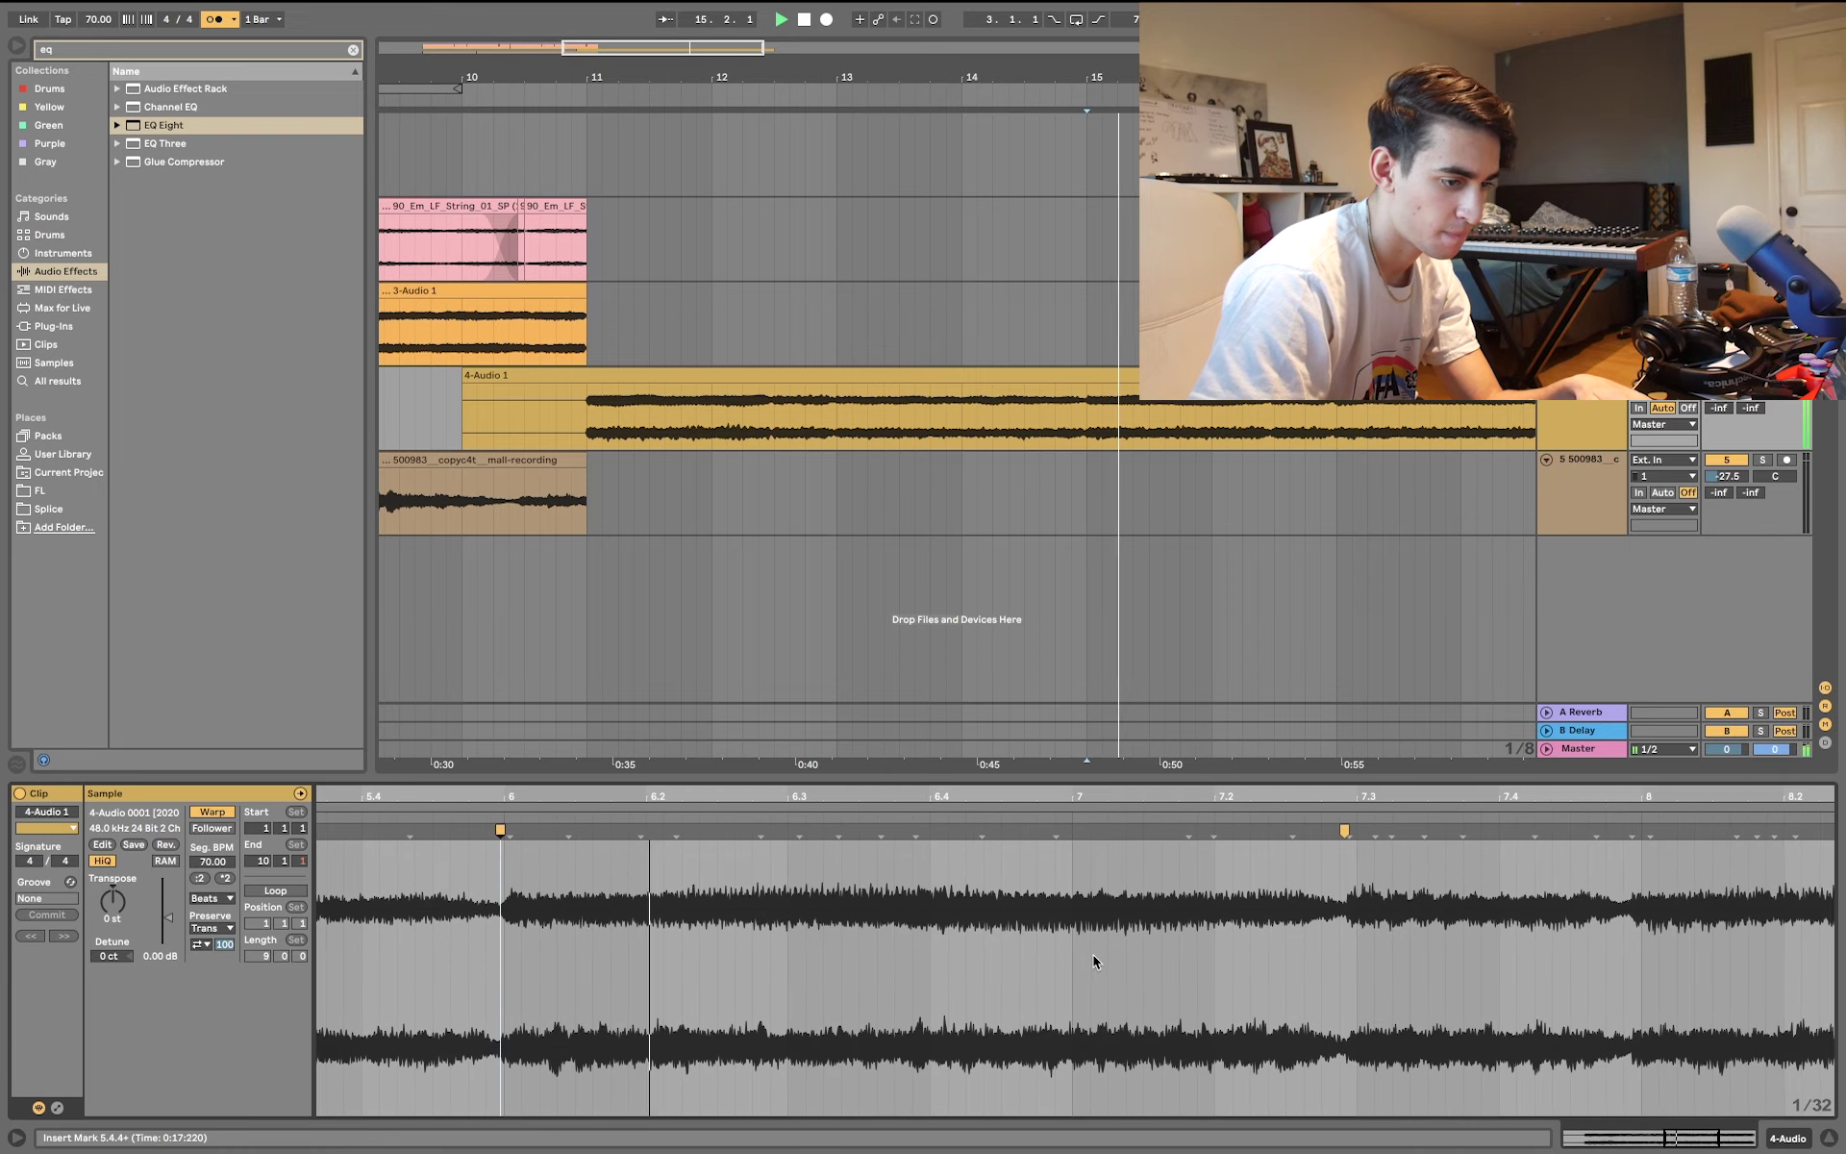
left_click_drag(1306, 831, 1312, 831)
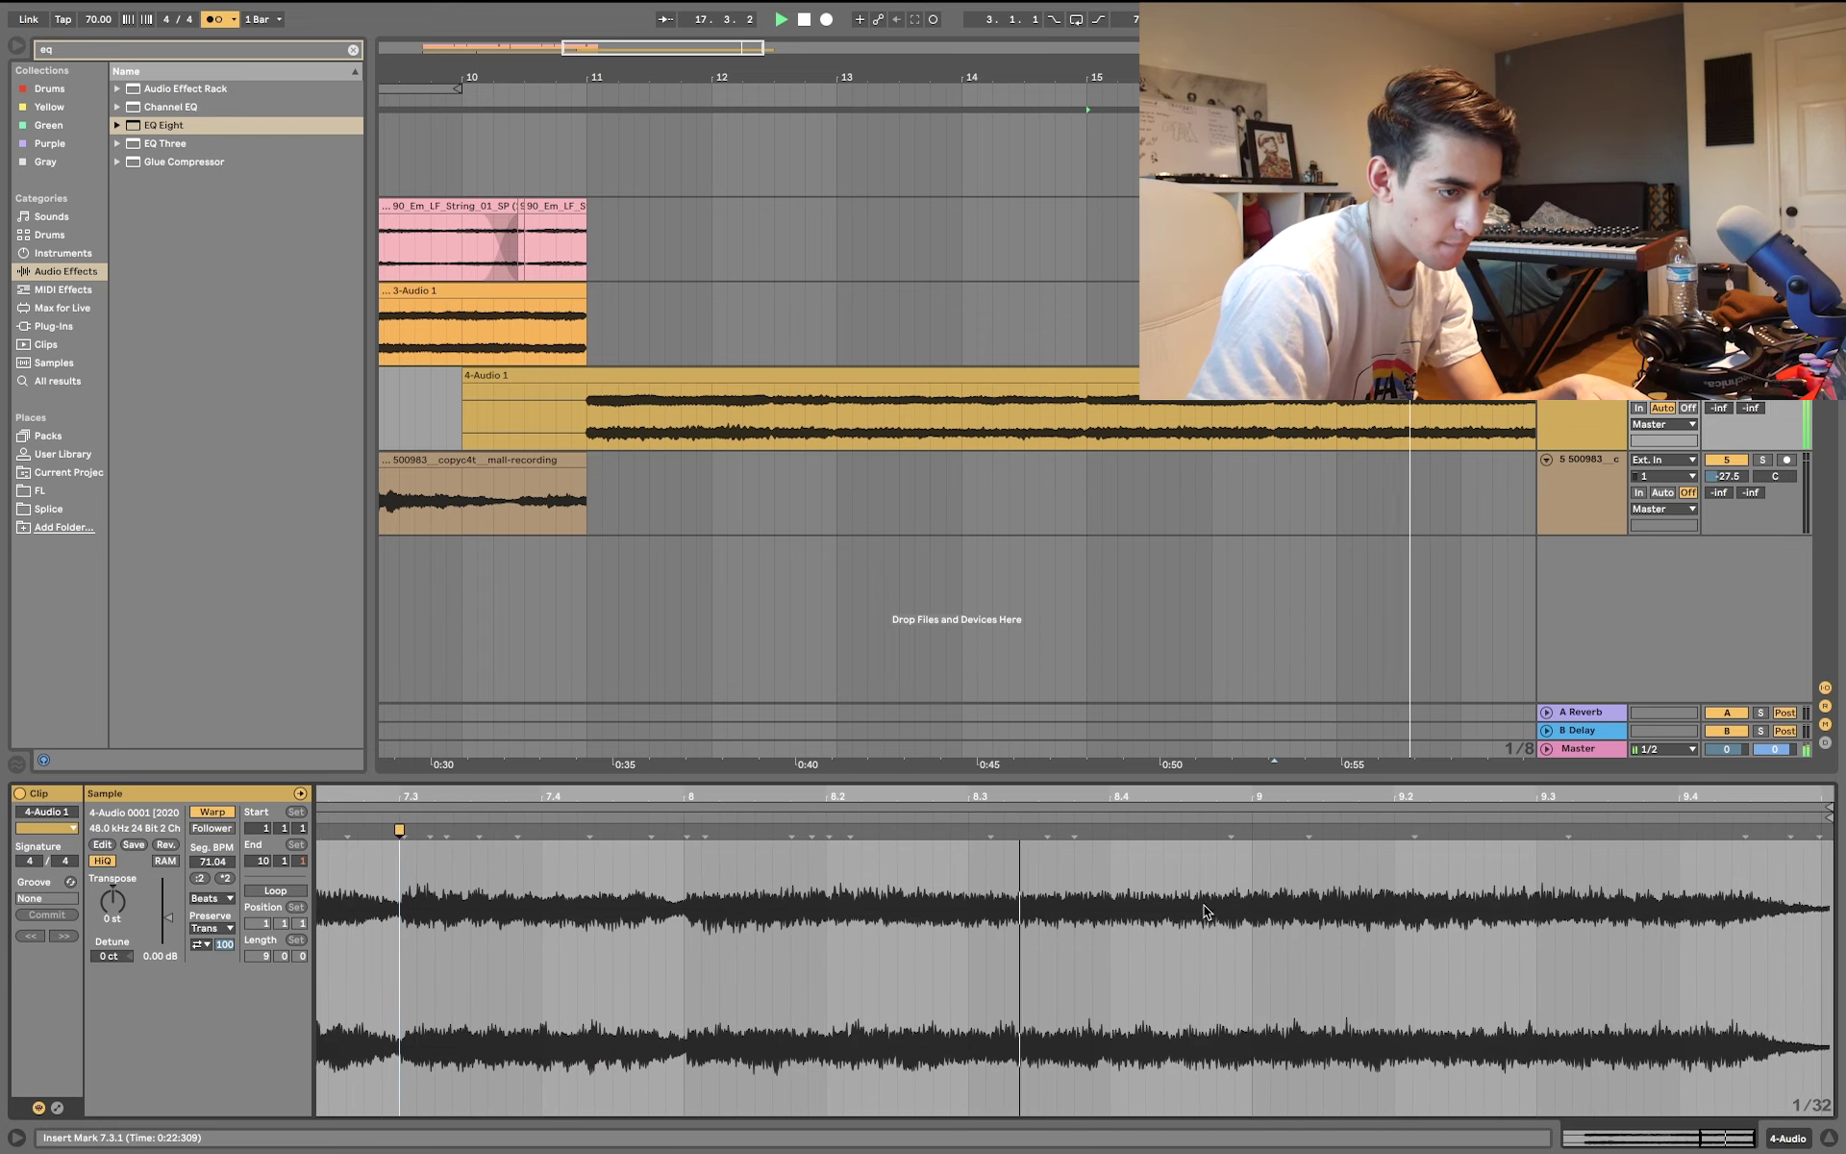
scroll(1046, 481, "right", 3)
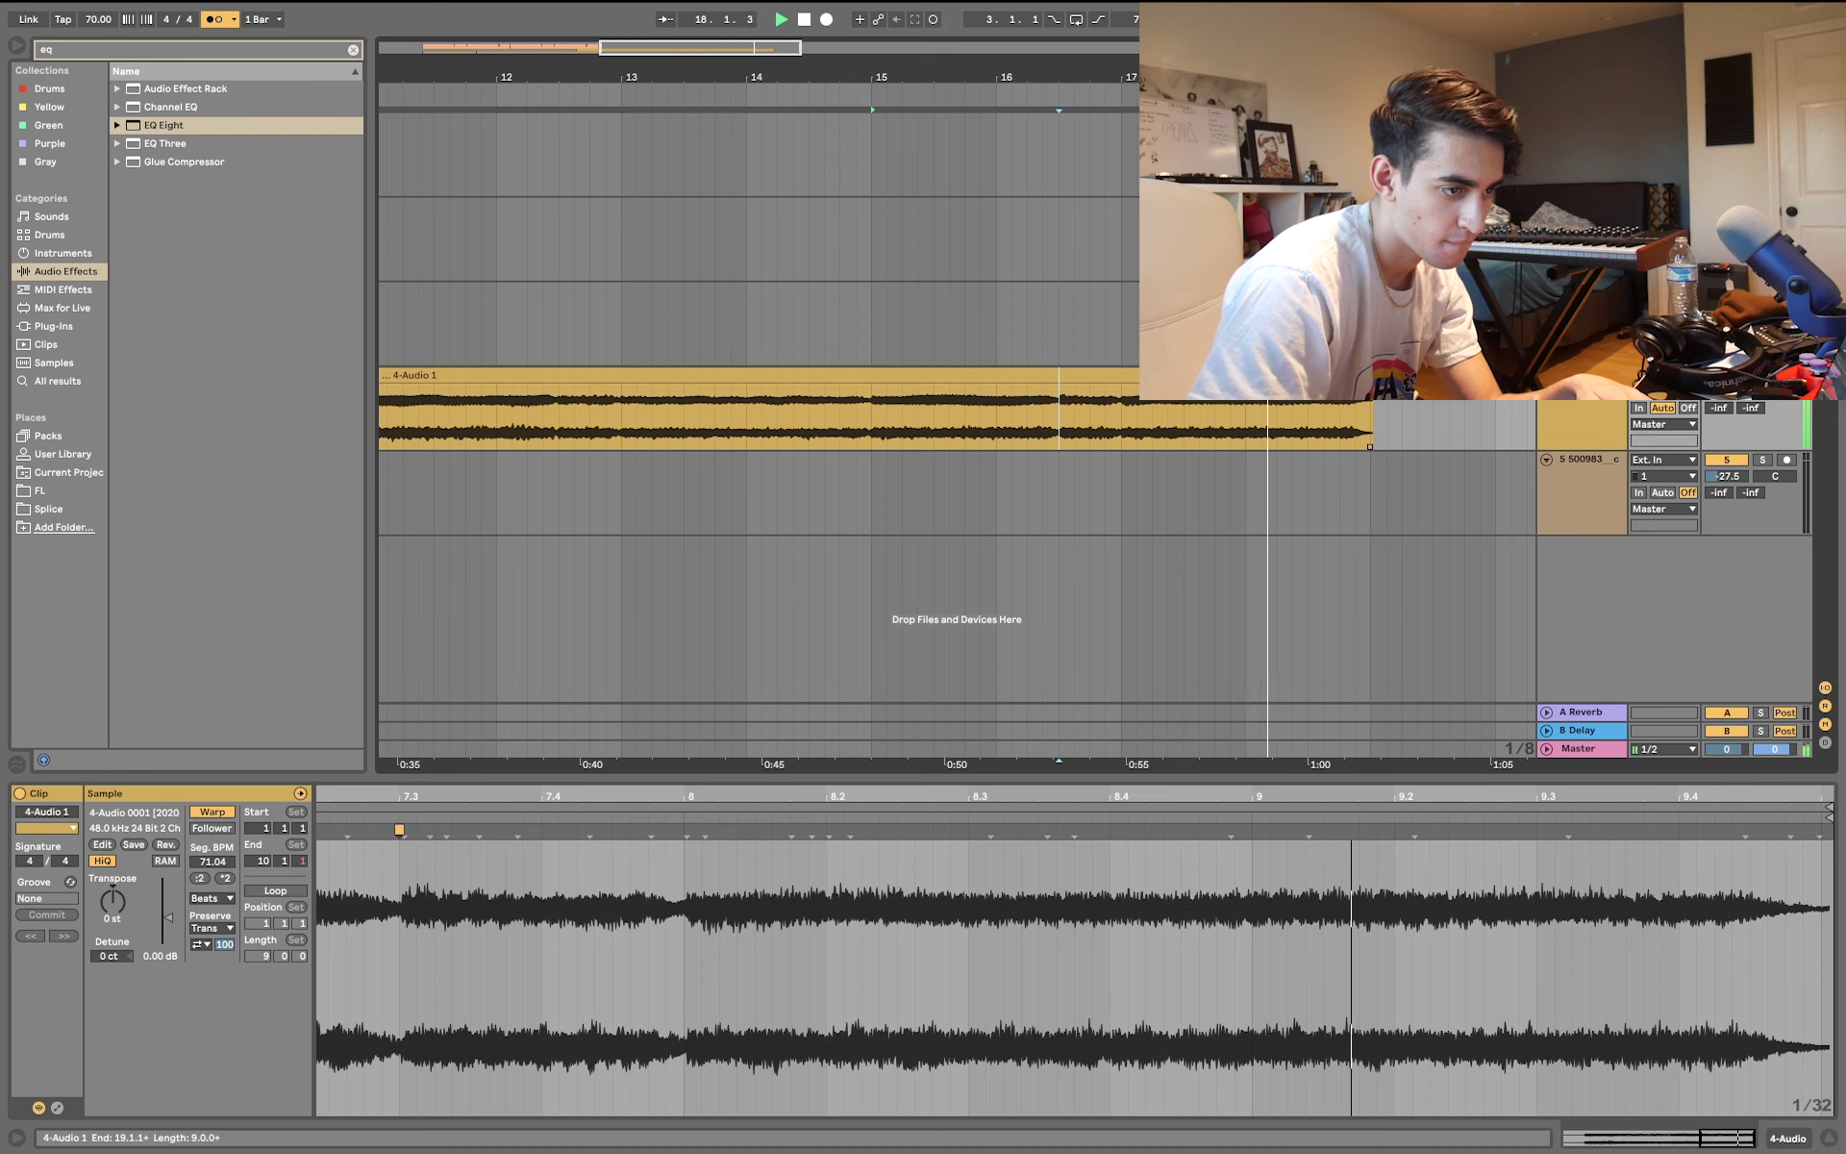
left_click(1316, 377)
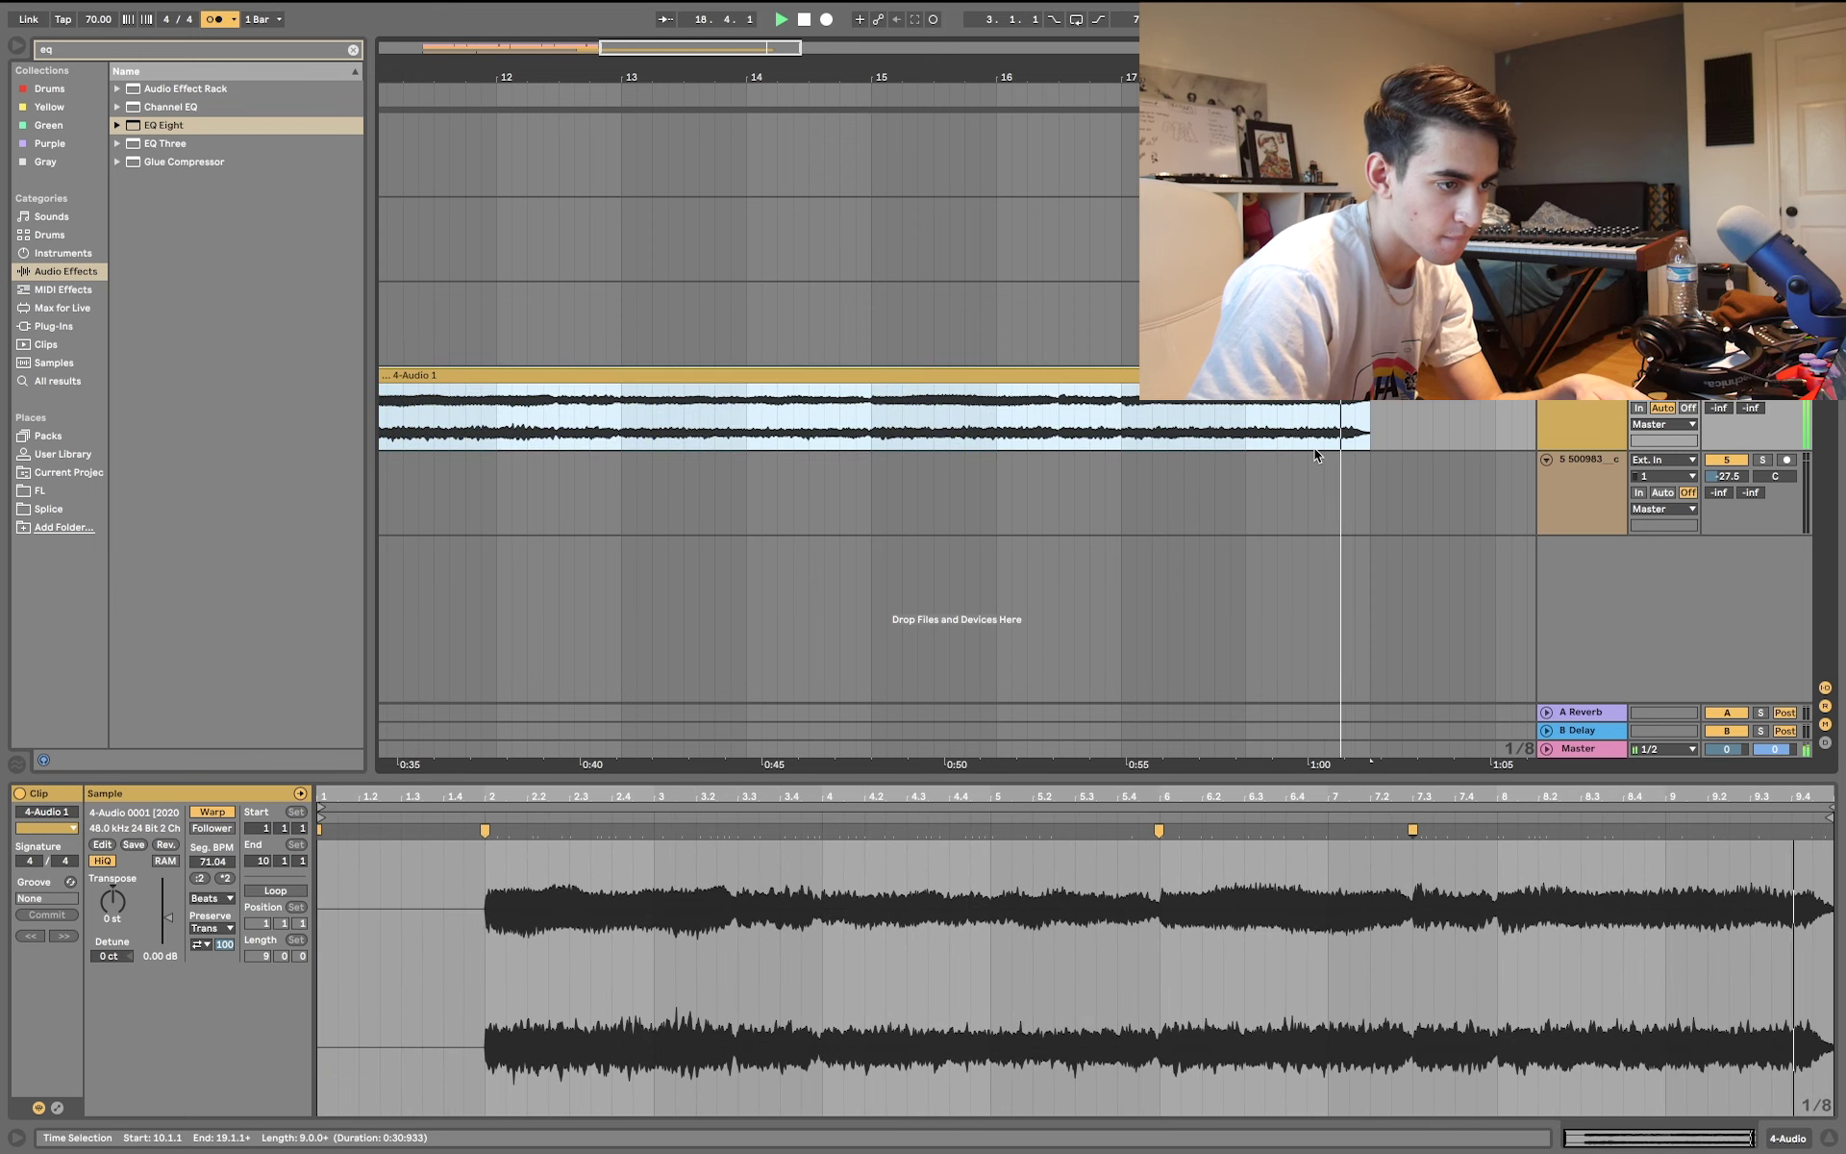
key("space")
- Split the track 4 take at bar 15 and delete the part before the split
key("minus")
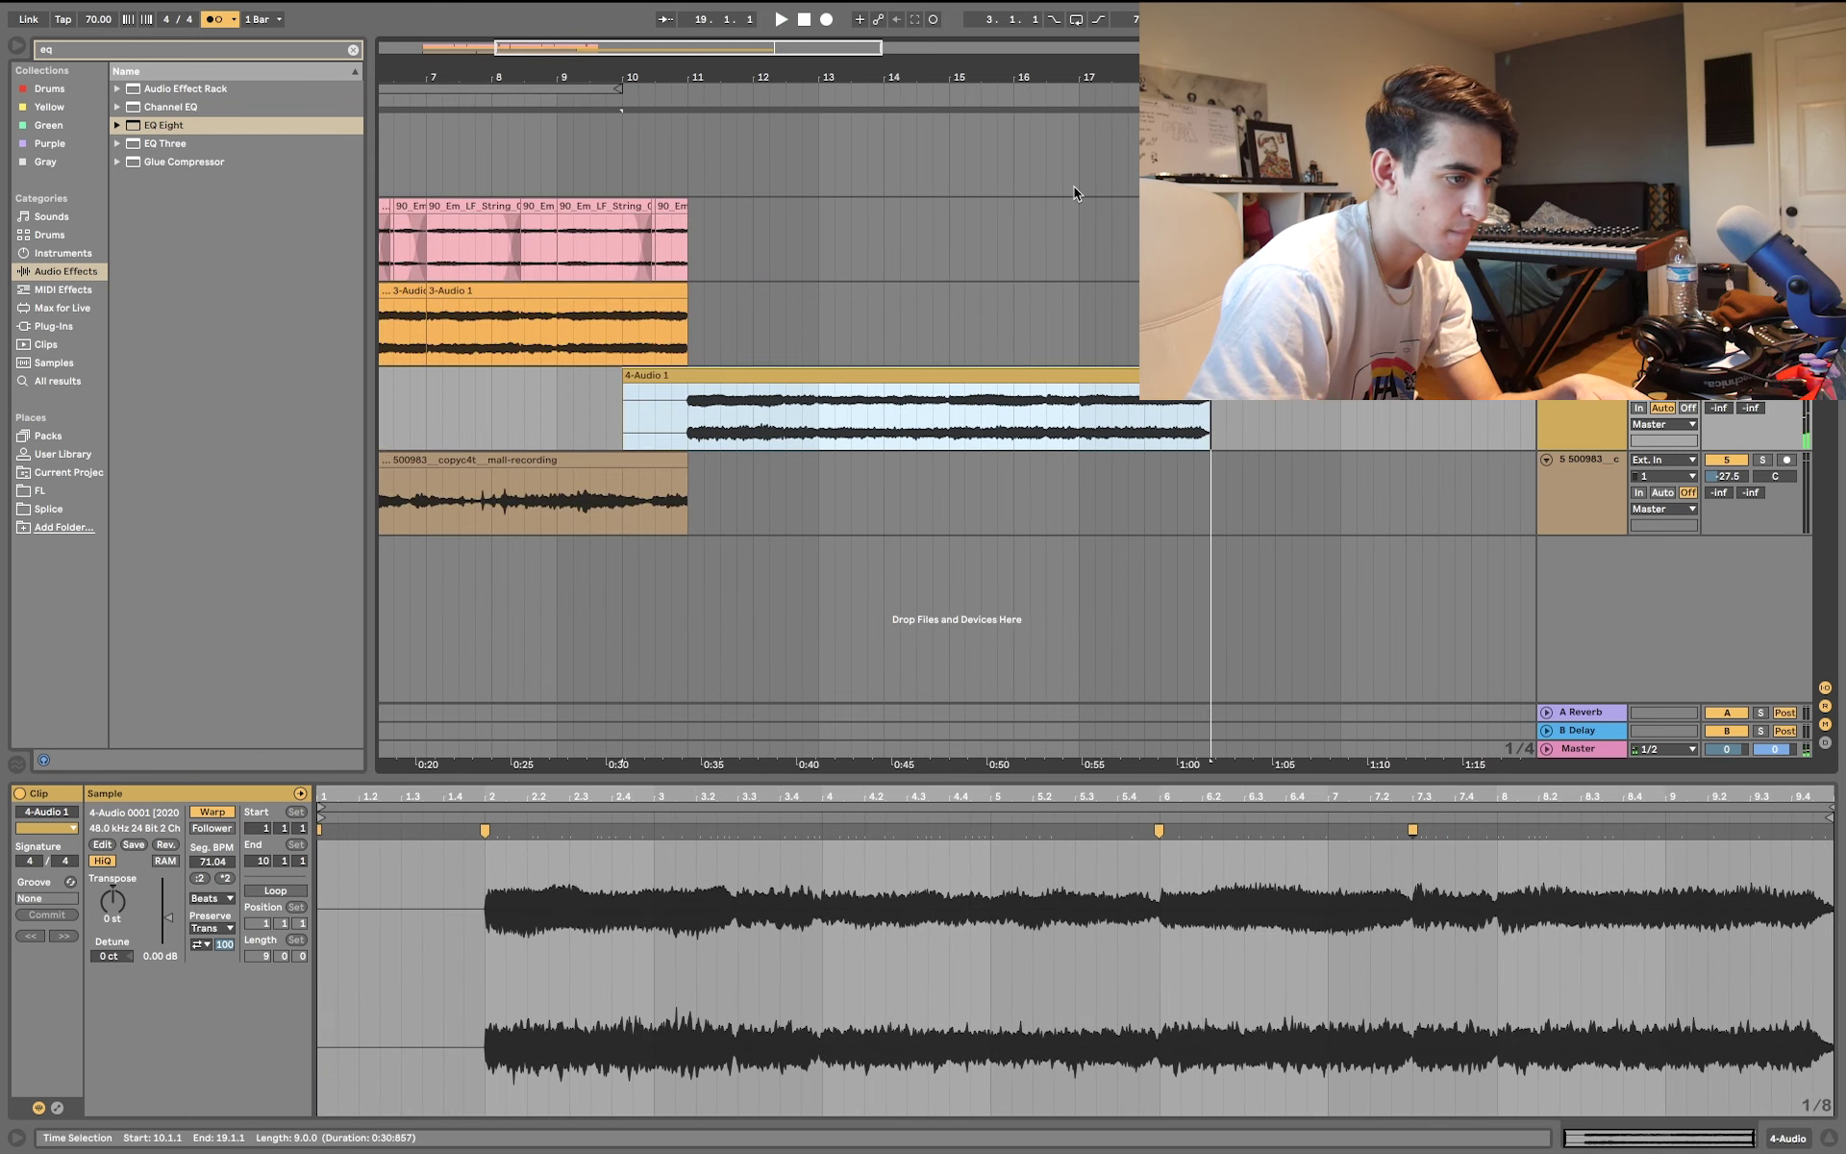
left_click(949, 400)
key("ctrl+e")
key("Delete")
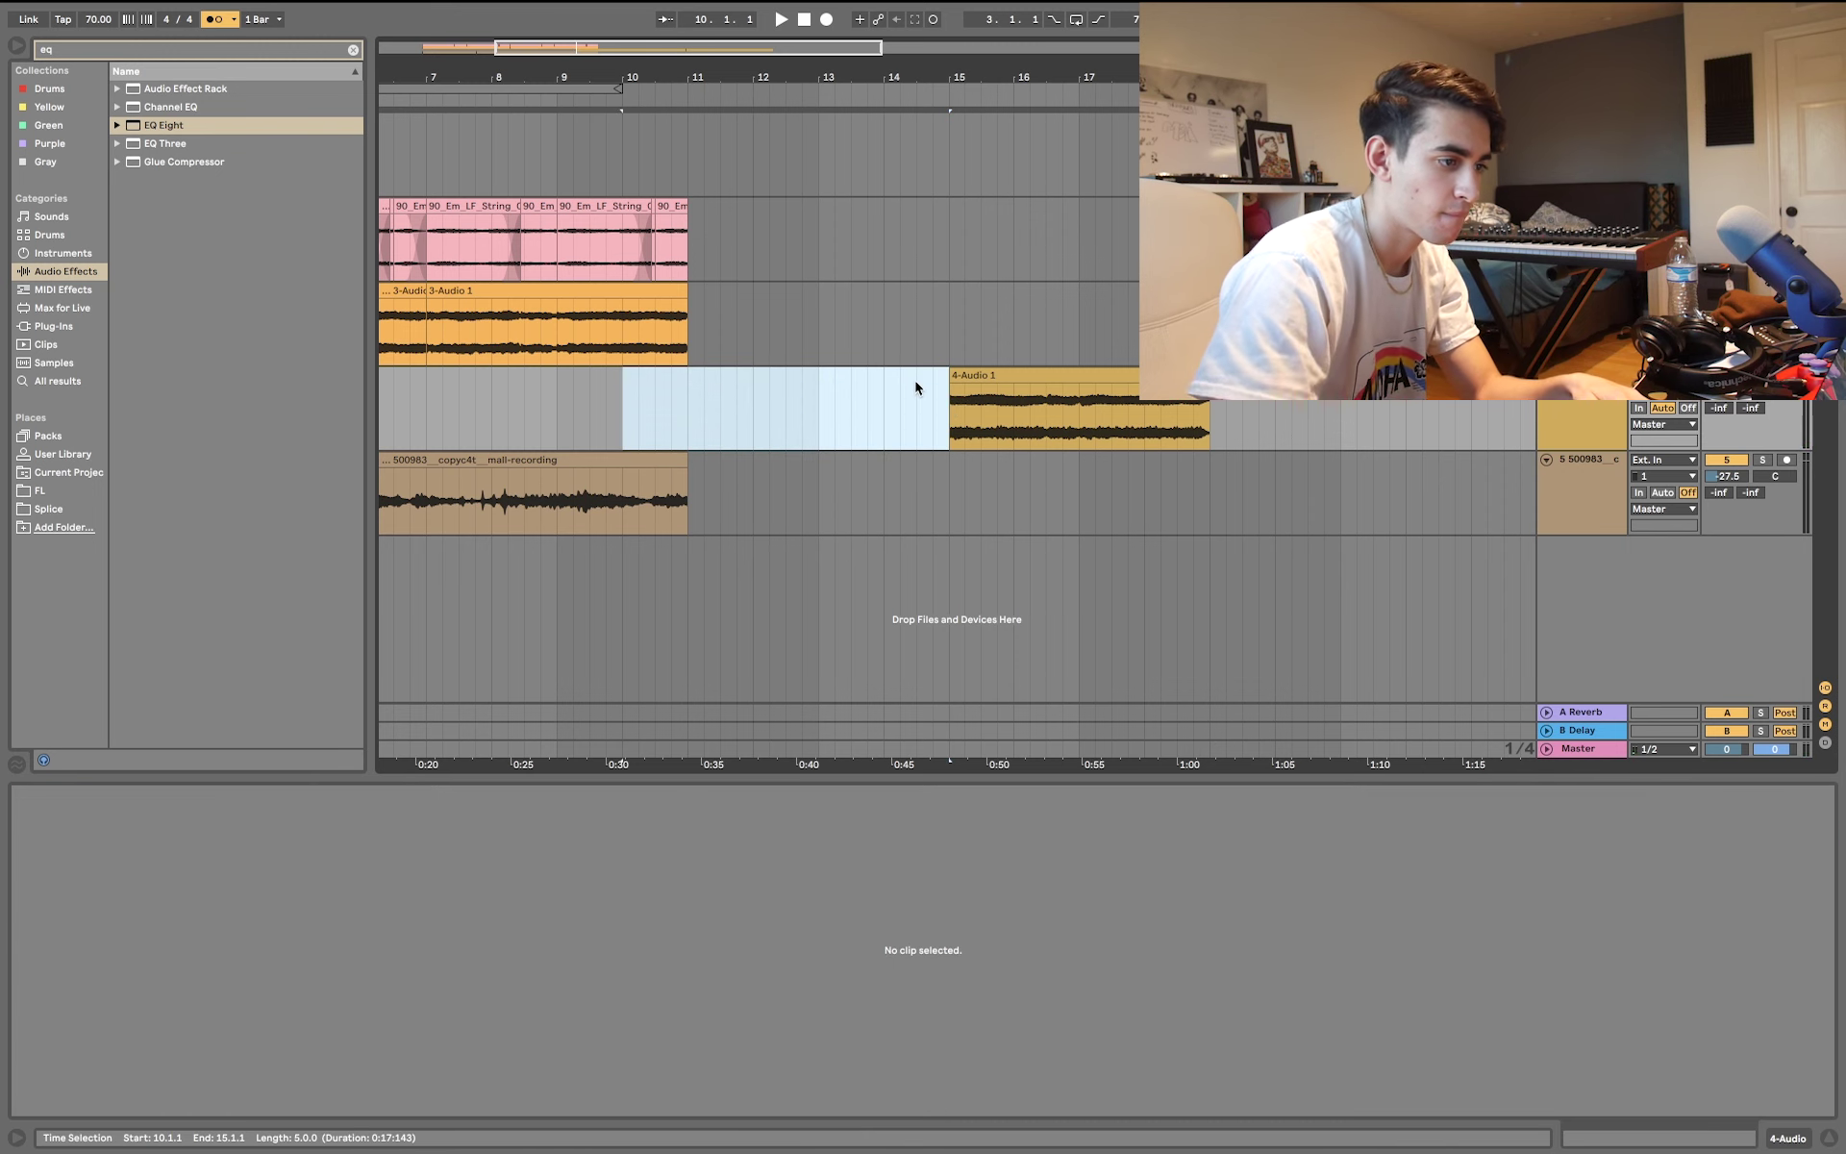
- Copy the remaining track 4 clip to bar 11 and play the arrangement from 10.3.1
left_click(980, 377)
left_click(693, 408)
key("ctrl+z")
left_click(655, 408)
key("space")
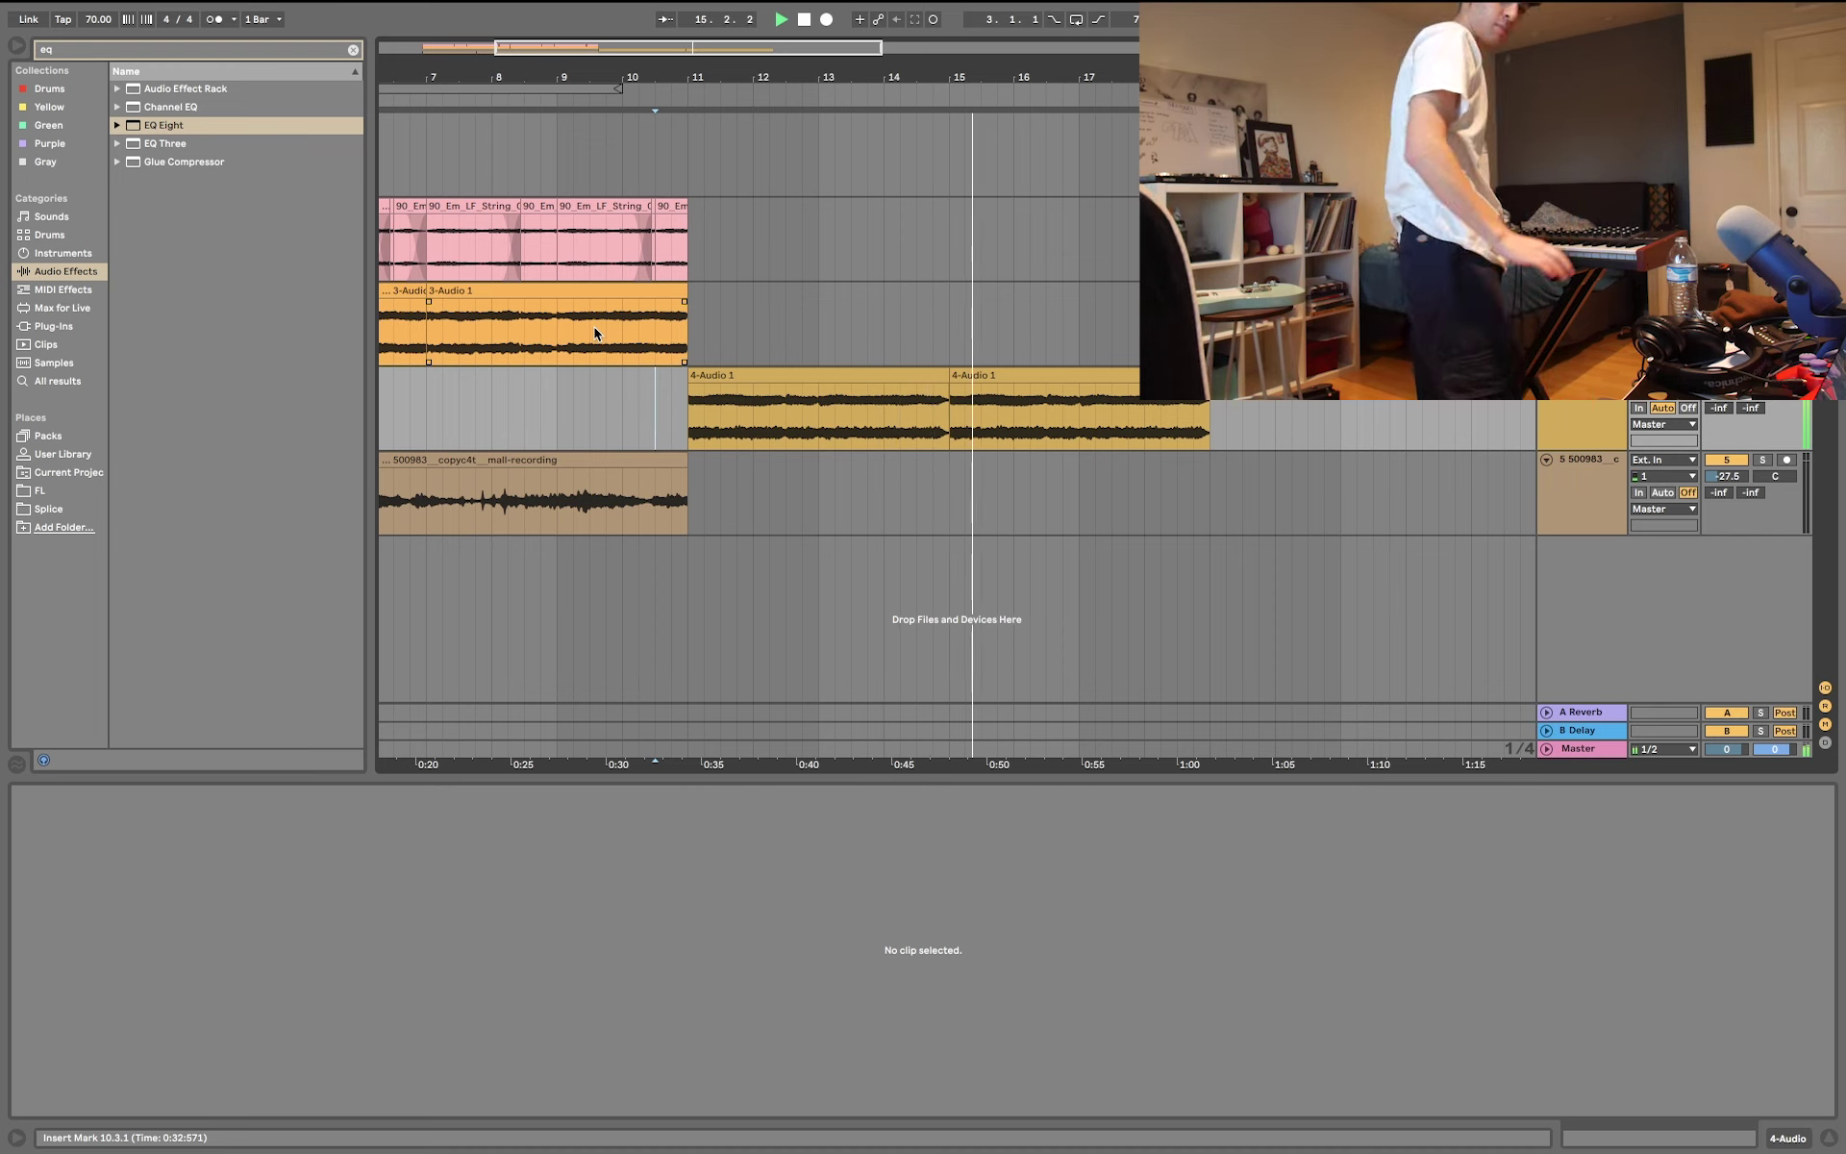
right_click(1579, 560)
left_click(1625, 581)
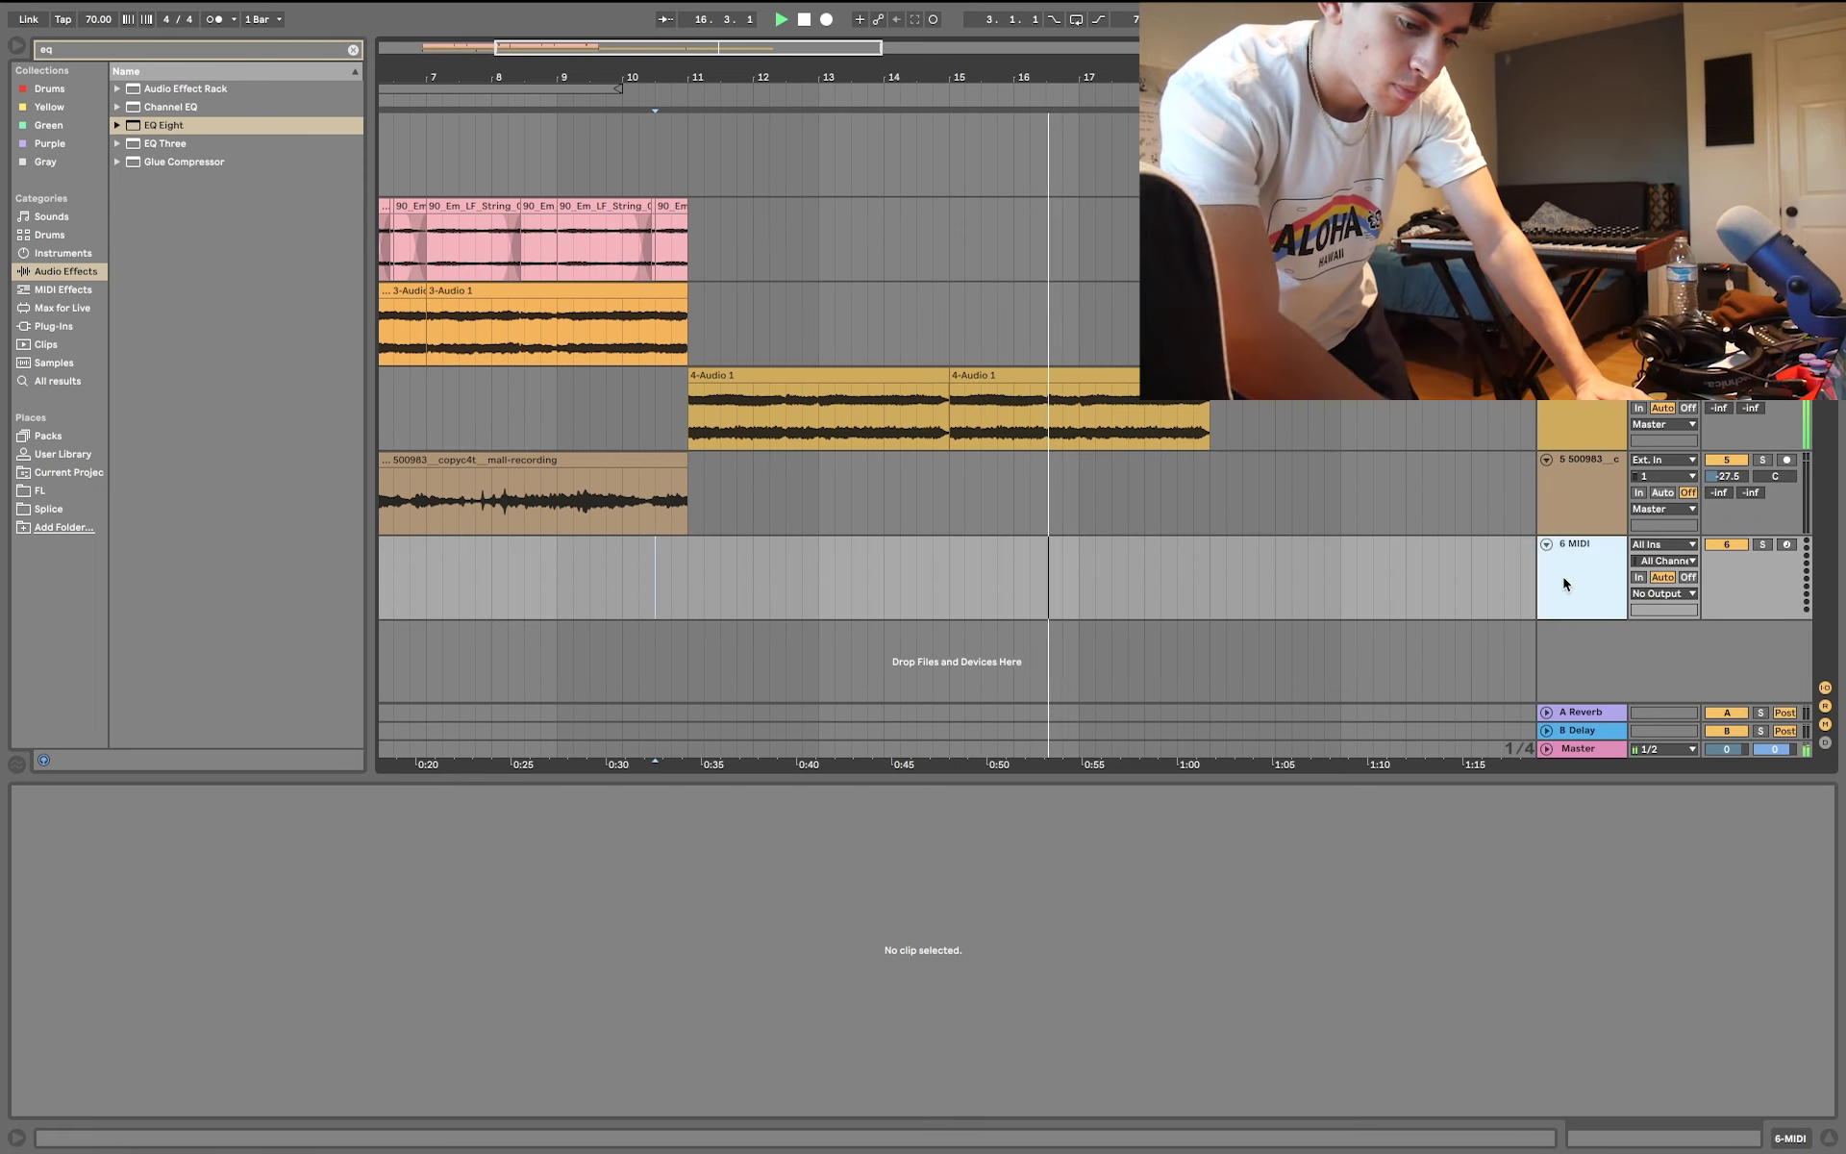
key("ctrl+z")
- Insert a new audio track below the mall-recording track and set its external input channel to 1/2
right_click(1564, 577)
left_click(1608, 588)
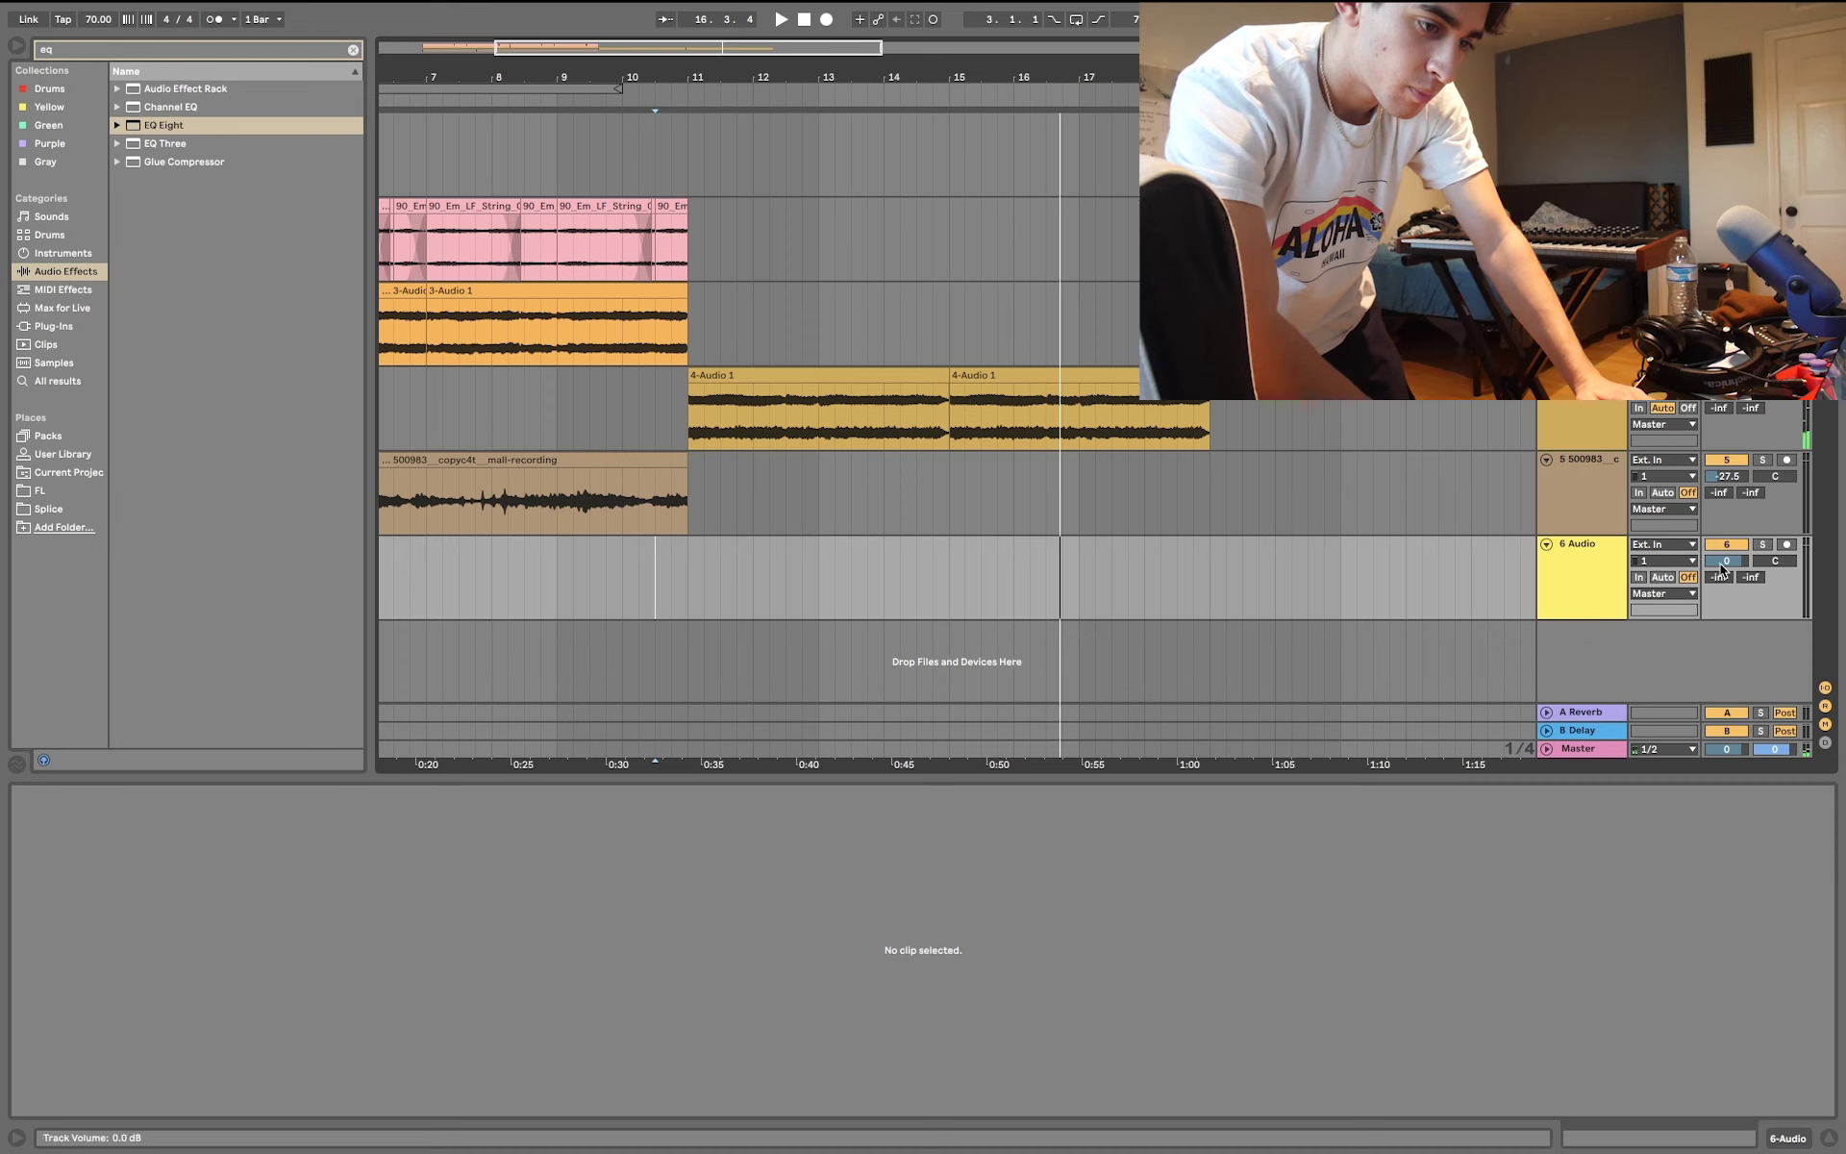
left_click(1652, 563)
left_click(1646, 575)
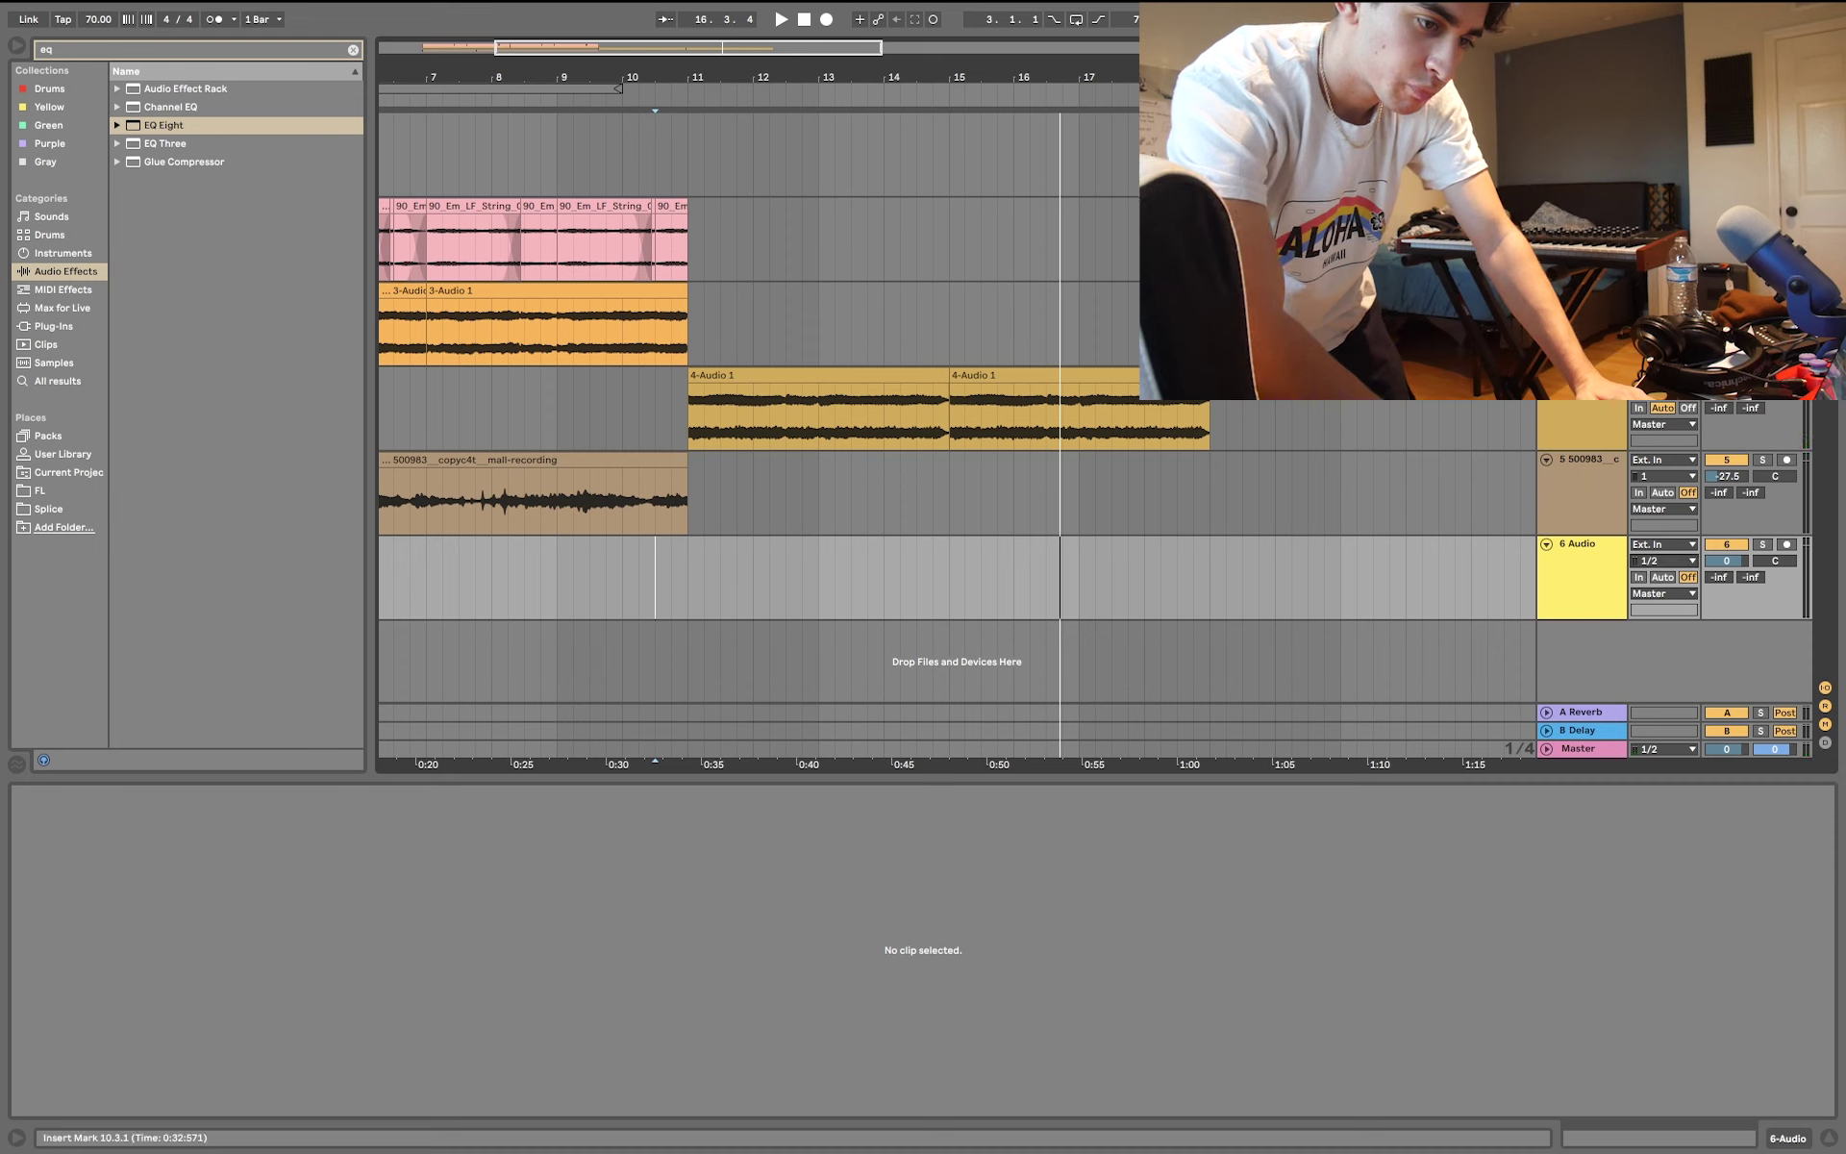
- Arm track 6, record an audio take starting at bar 10, and trim the take to bar 11 only
left_click(689, 569)
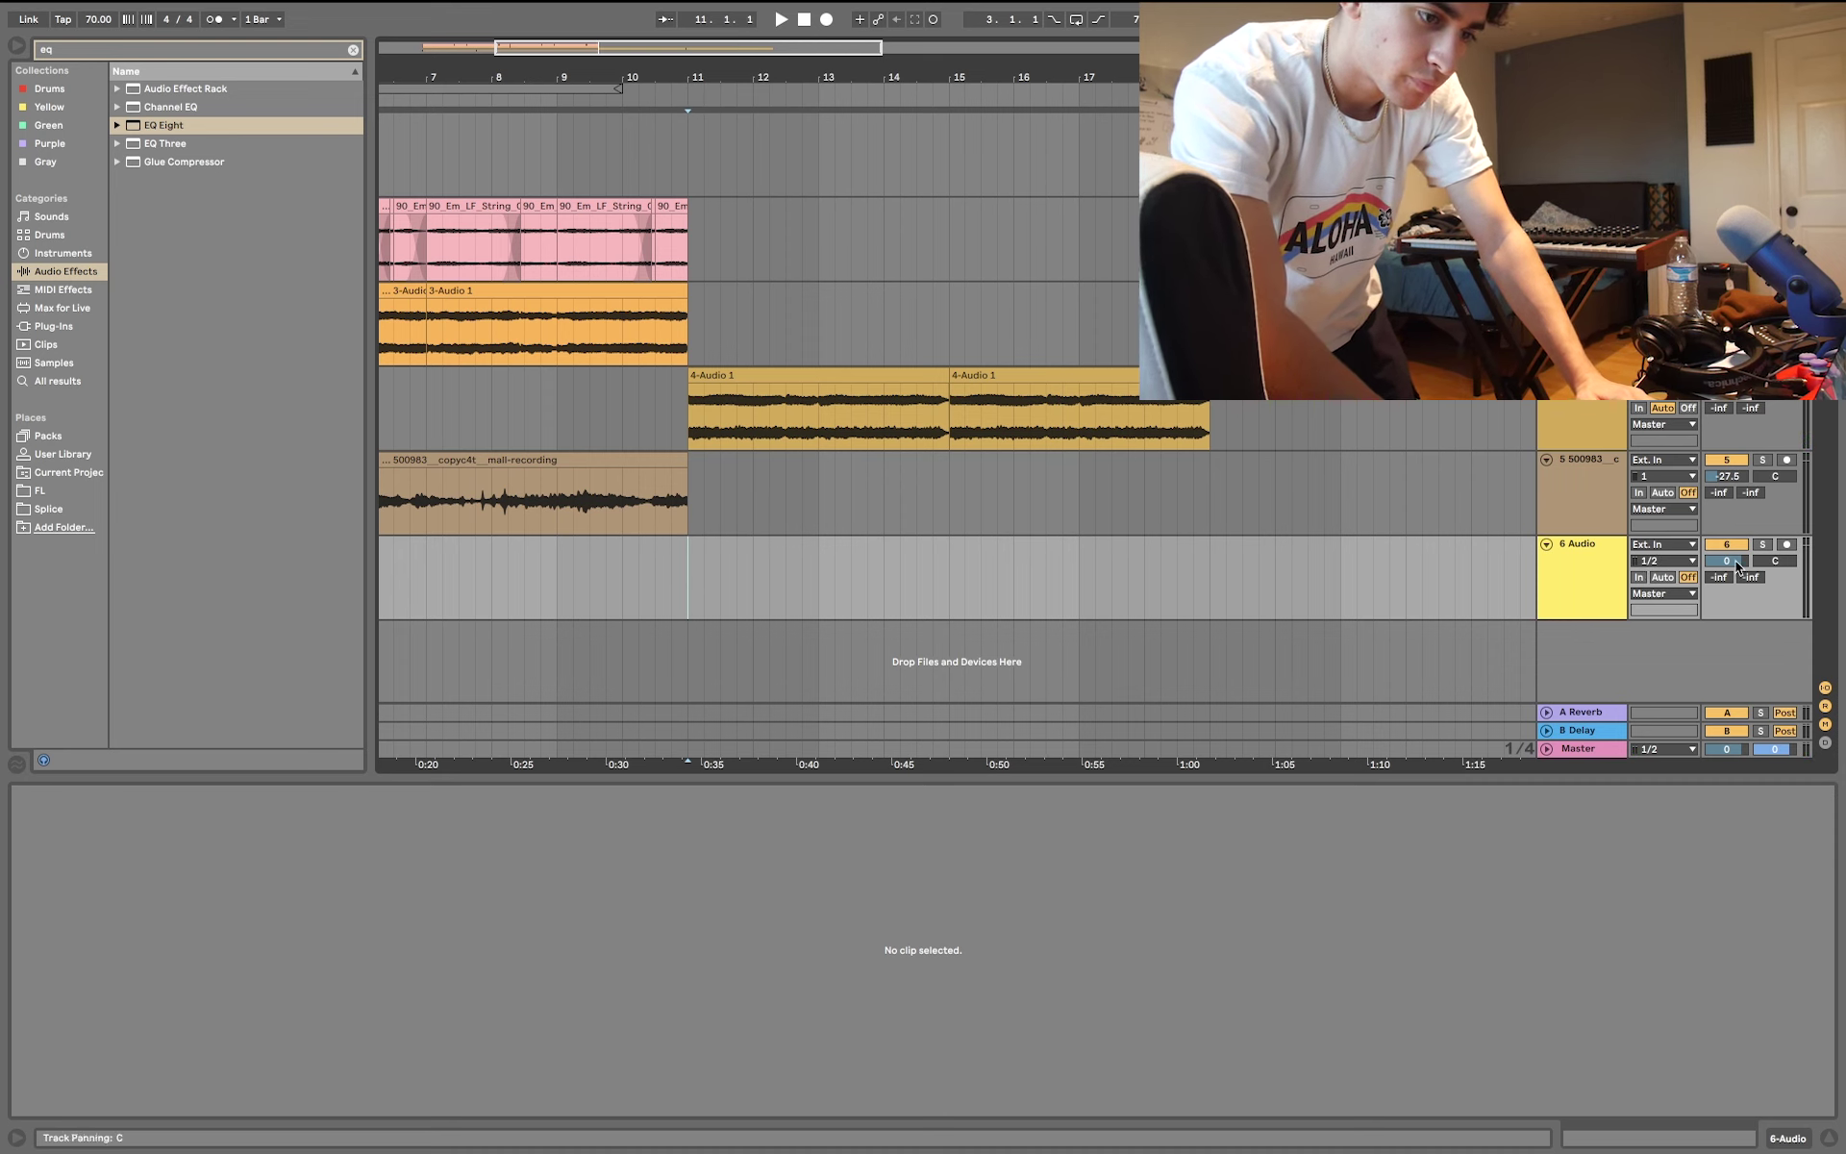
left_click(1787, 544)
left_click(826, 19)
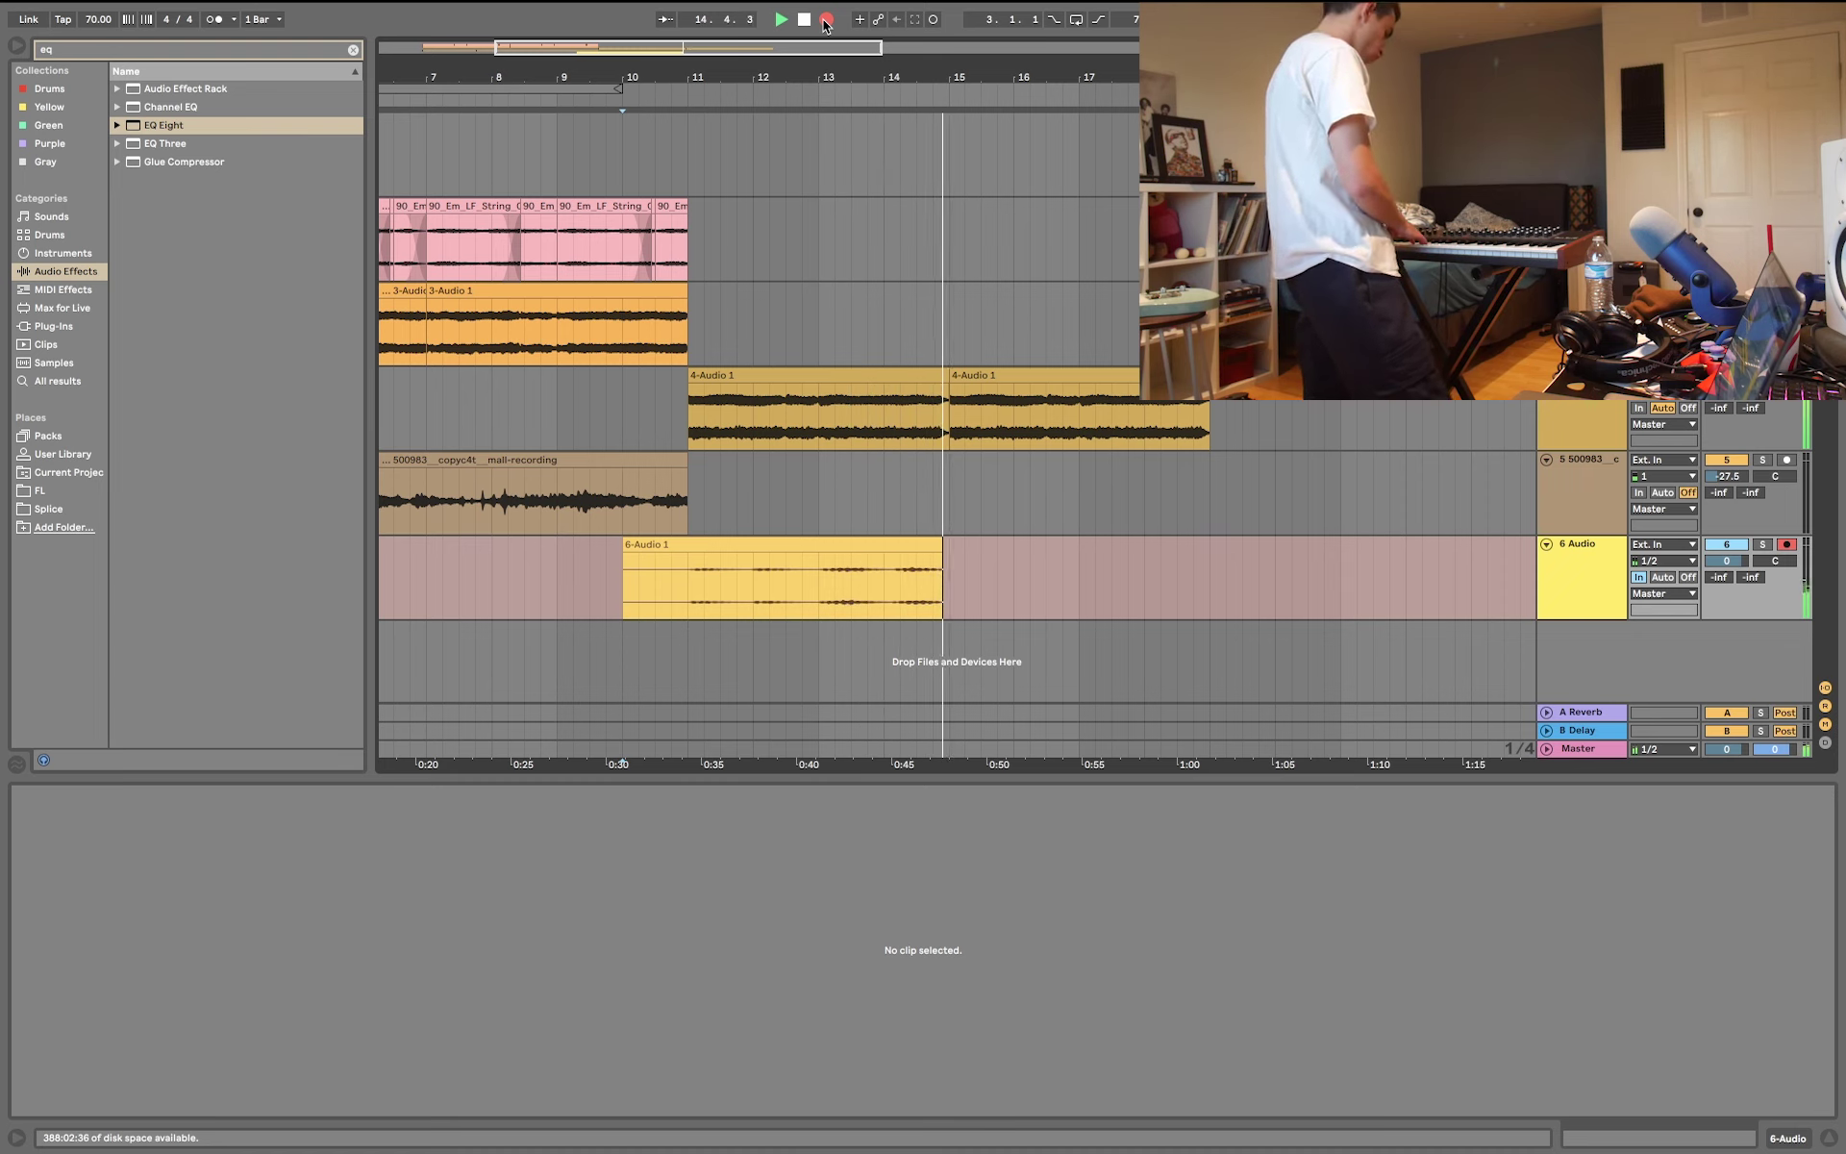
left_click(825, 24)
left_click(627, 587)
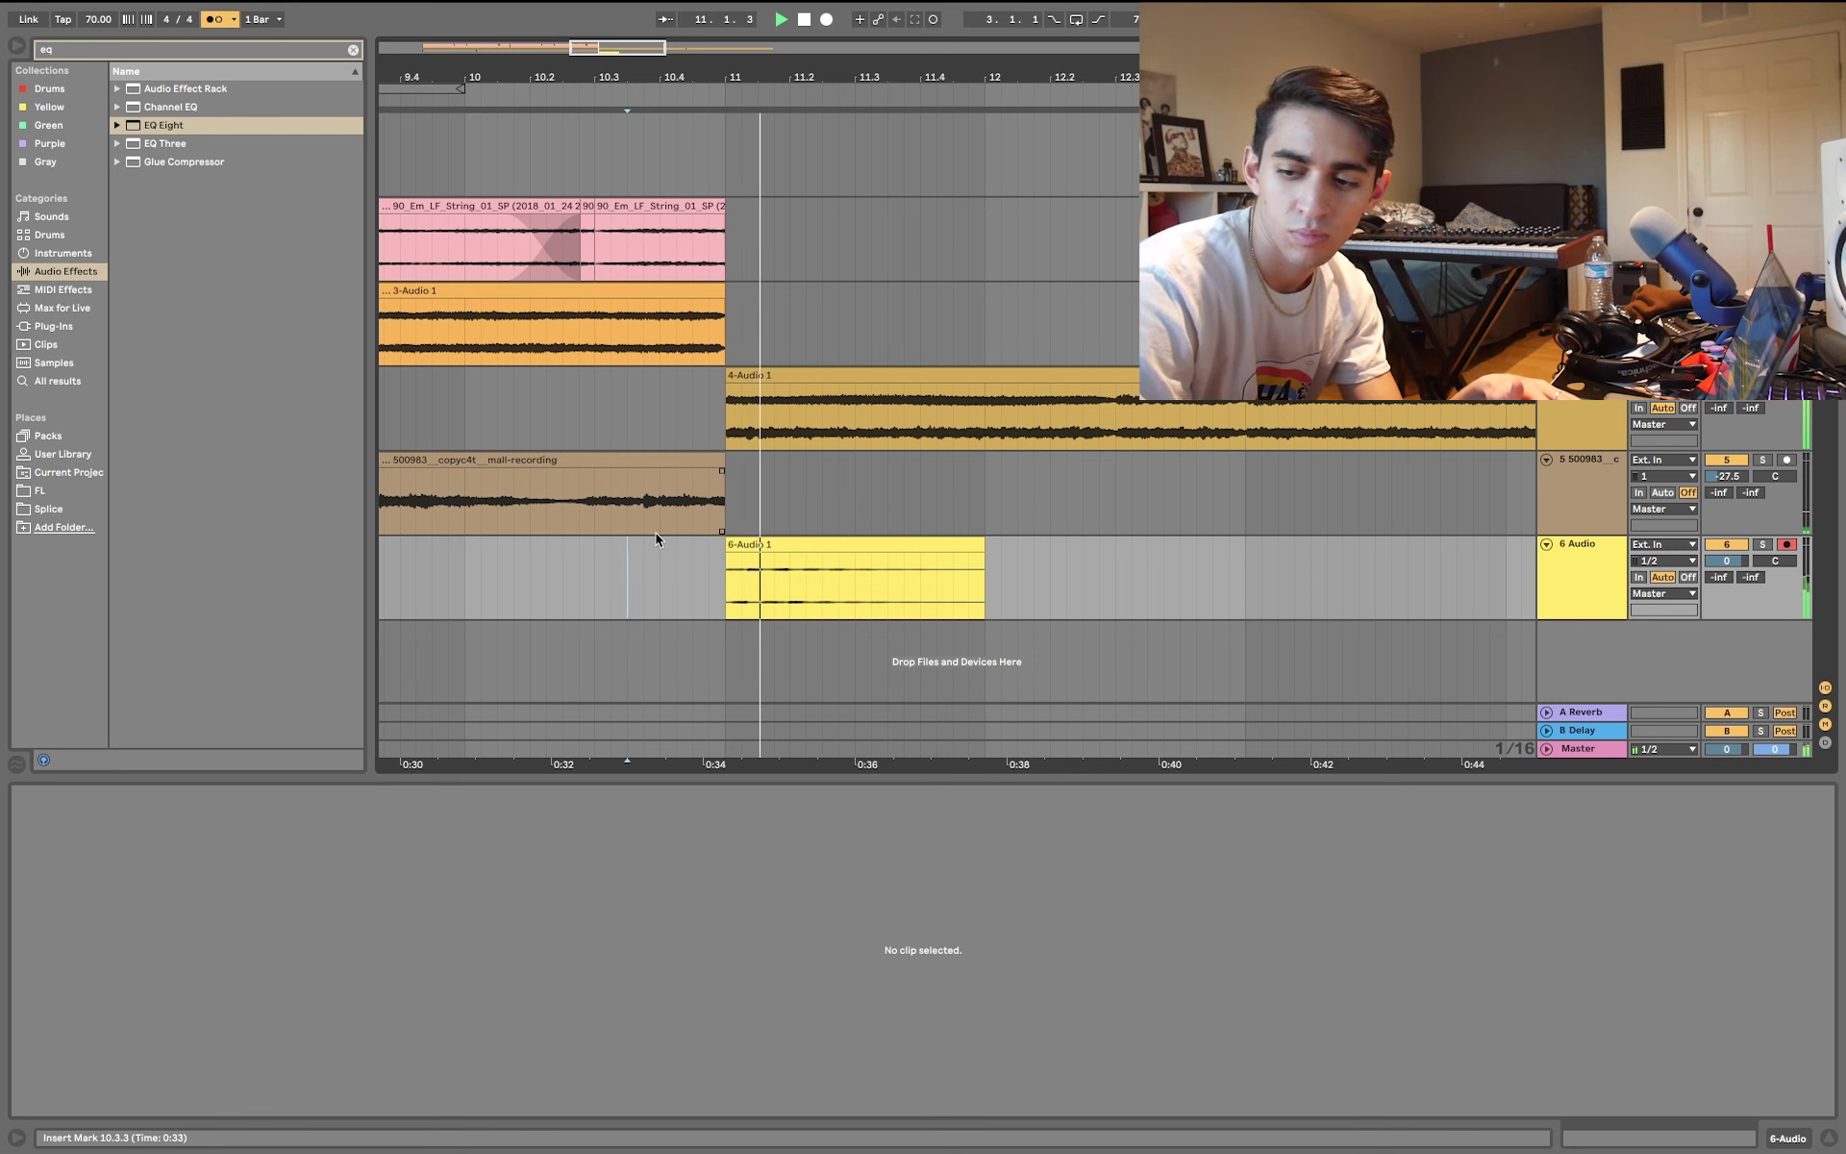
key("minus")
key("minus")
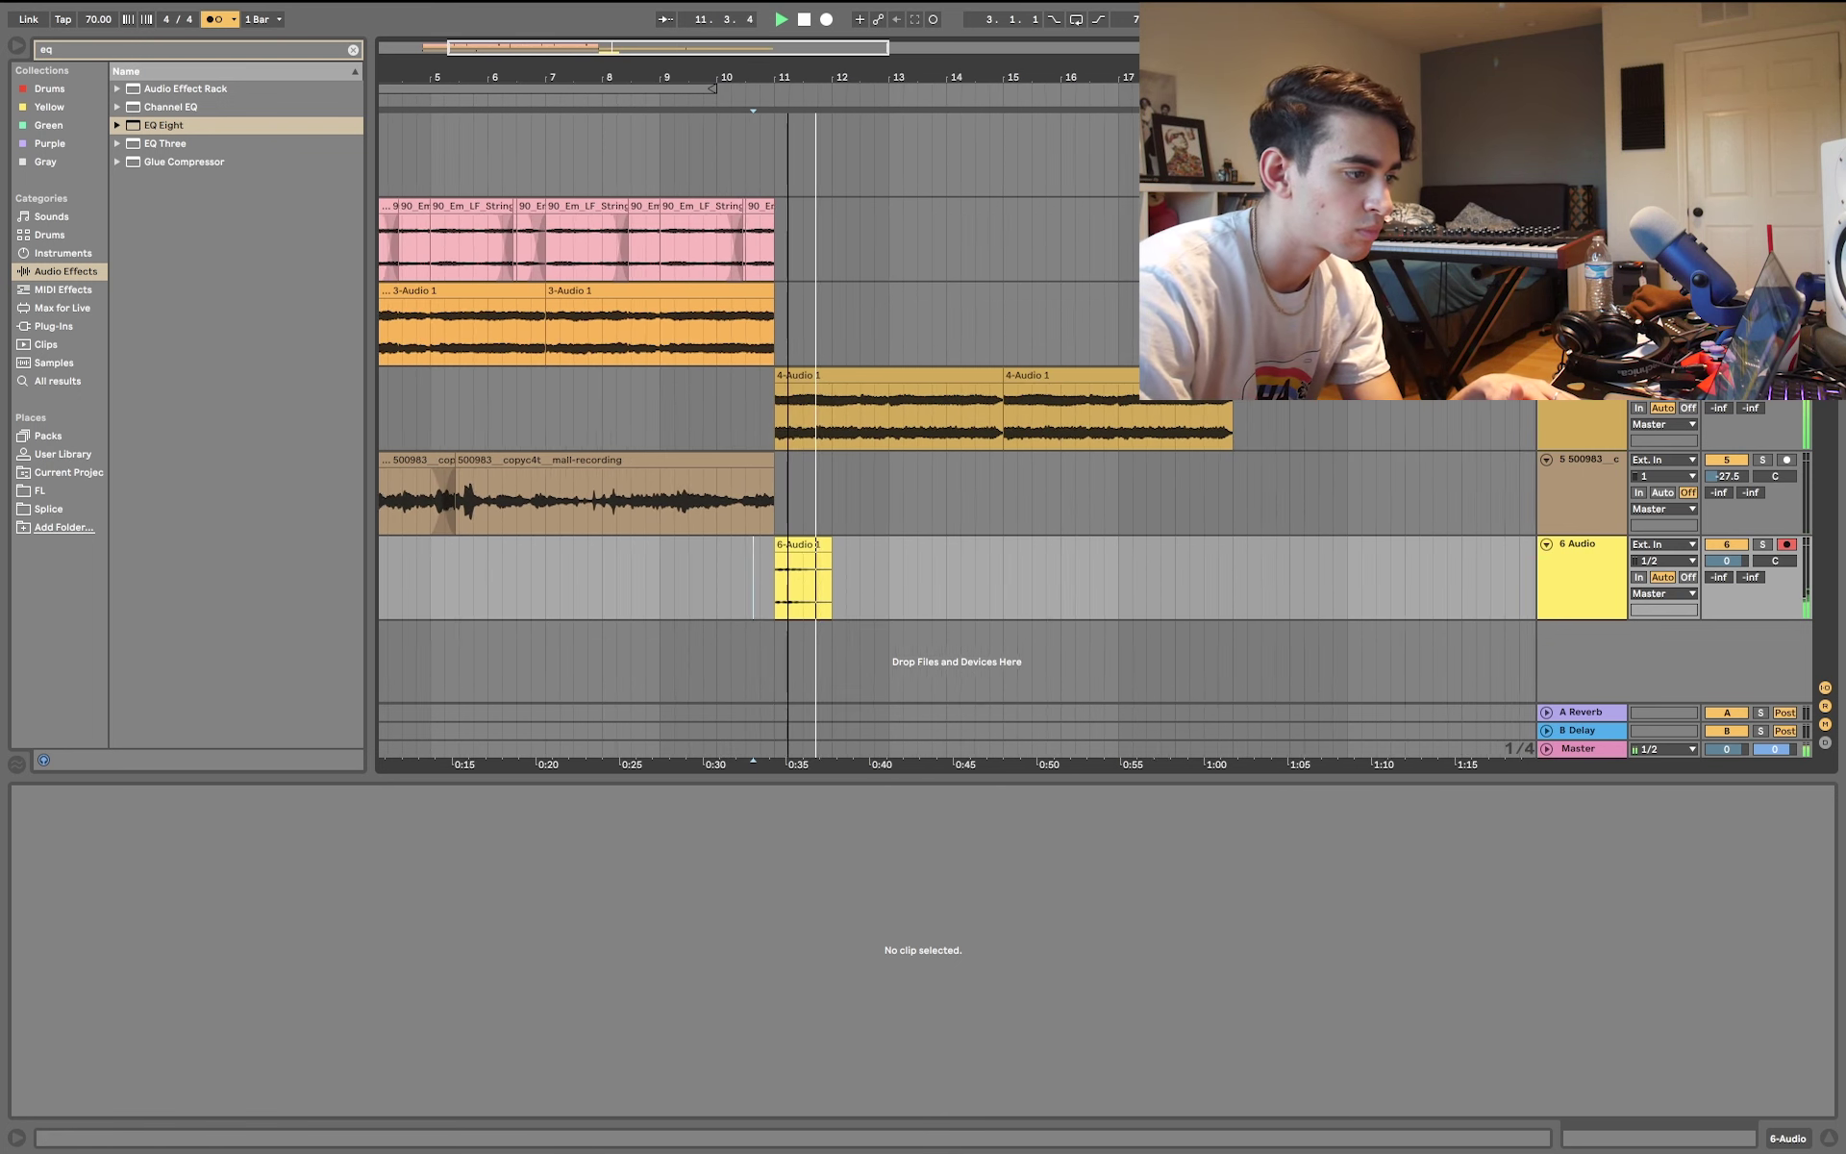
- Duplicate both mall-recording clips so the ambience also covers bars 11 to 19
left_click(616, 459)
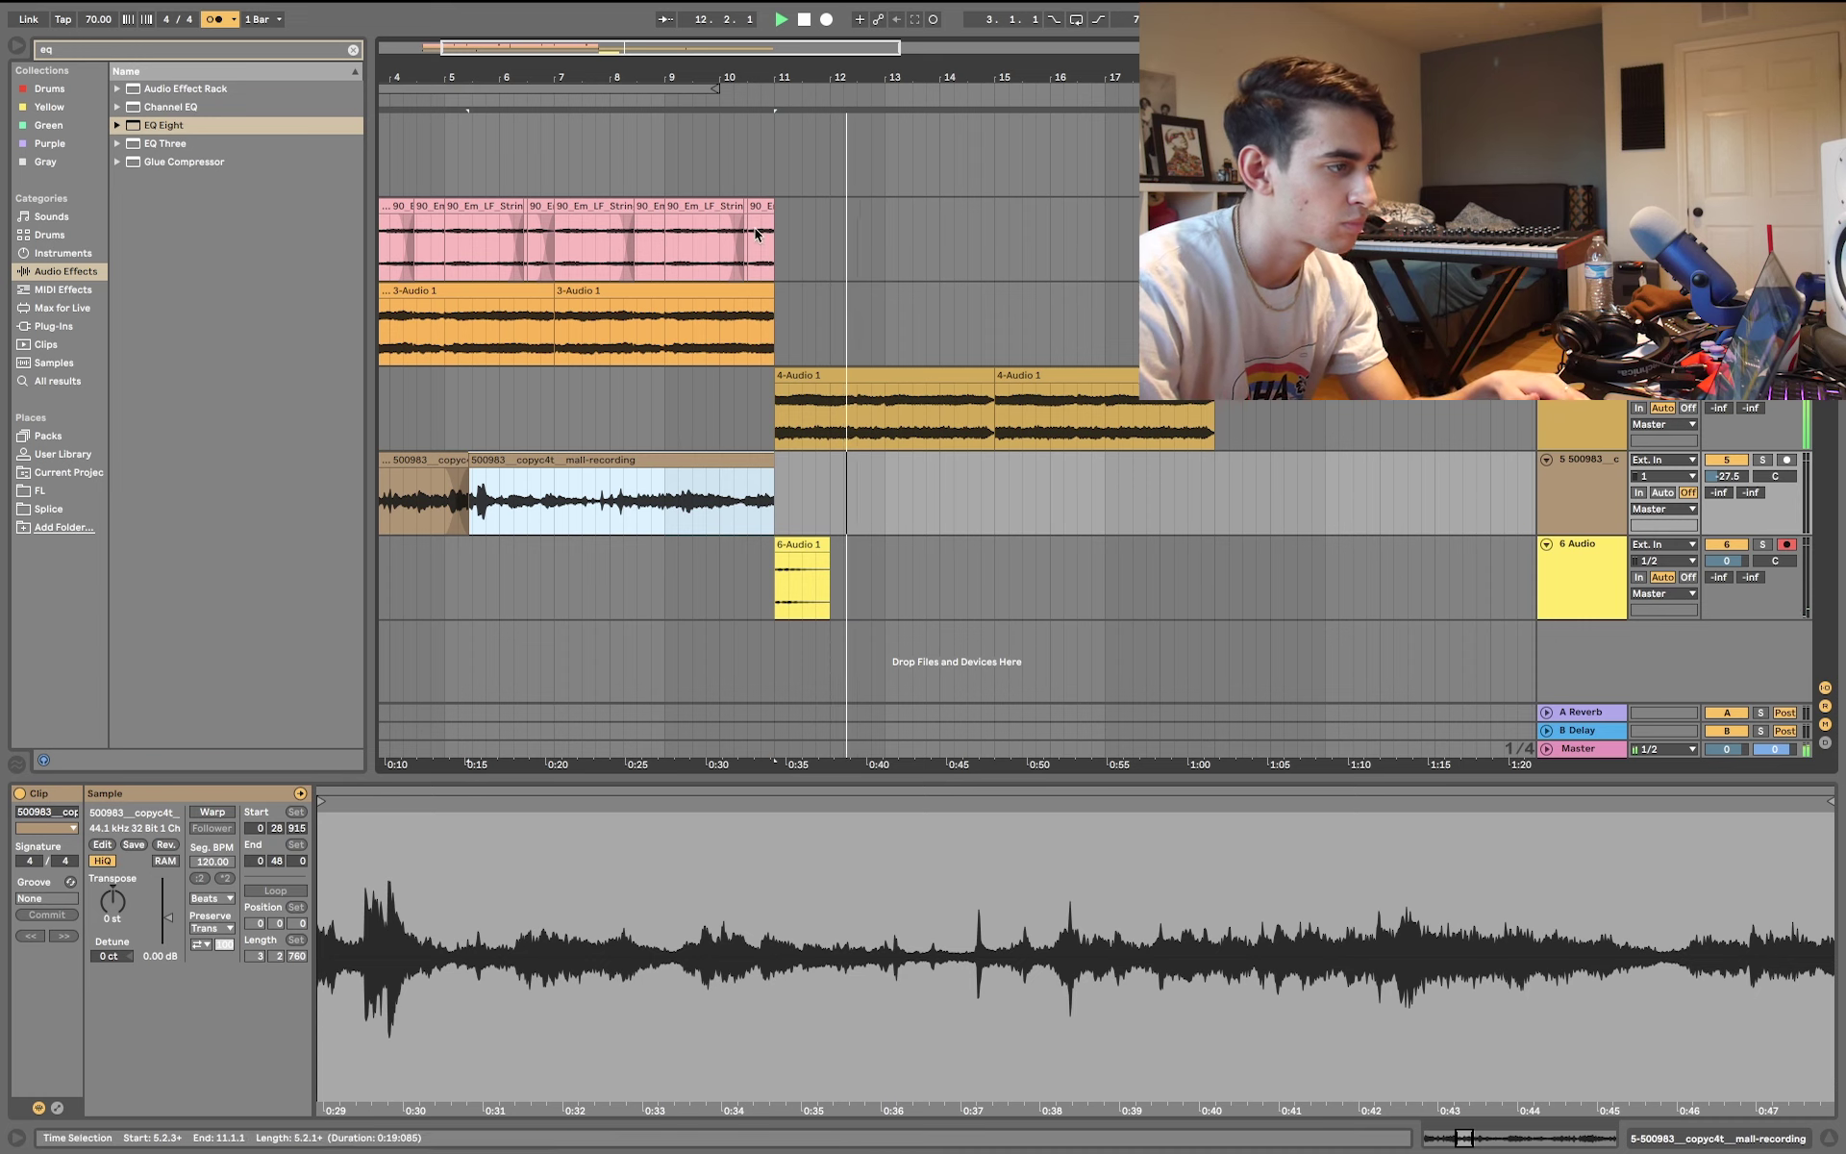
key("minus")
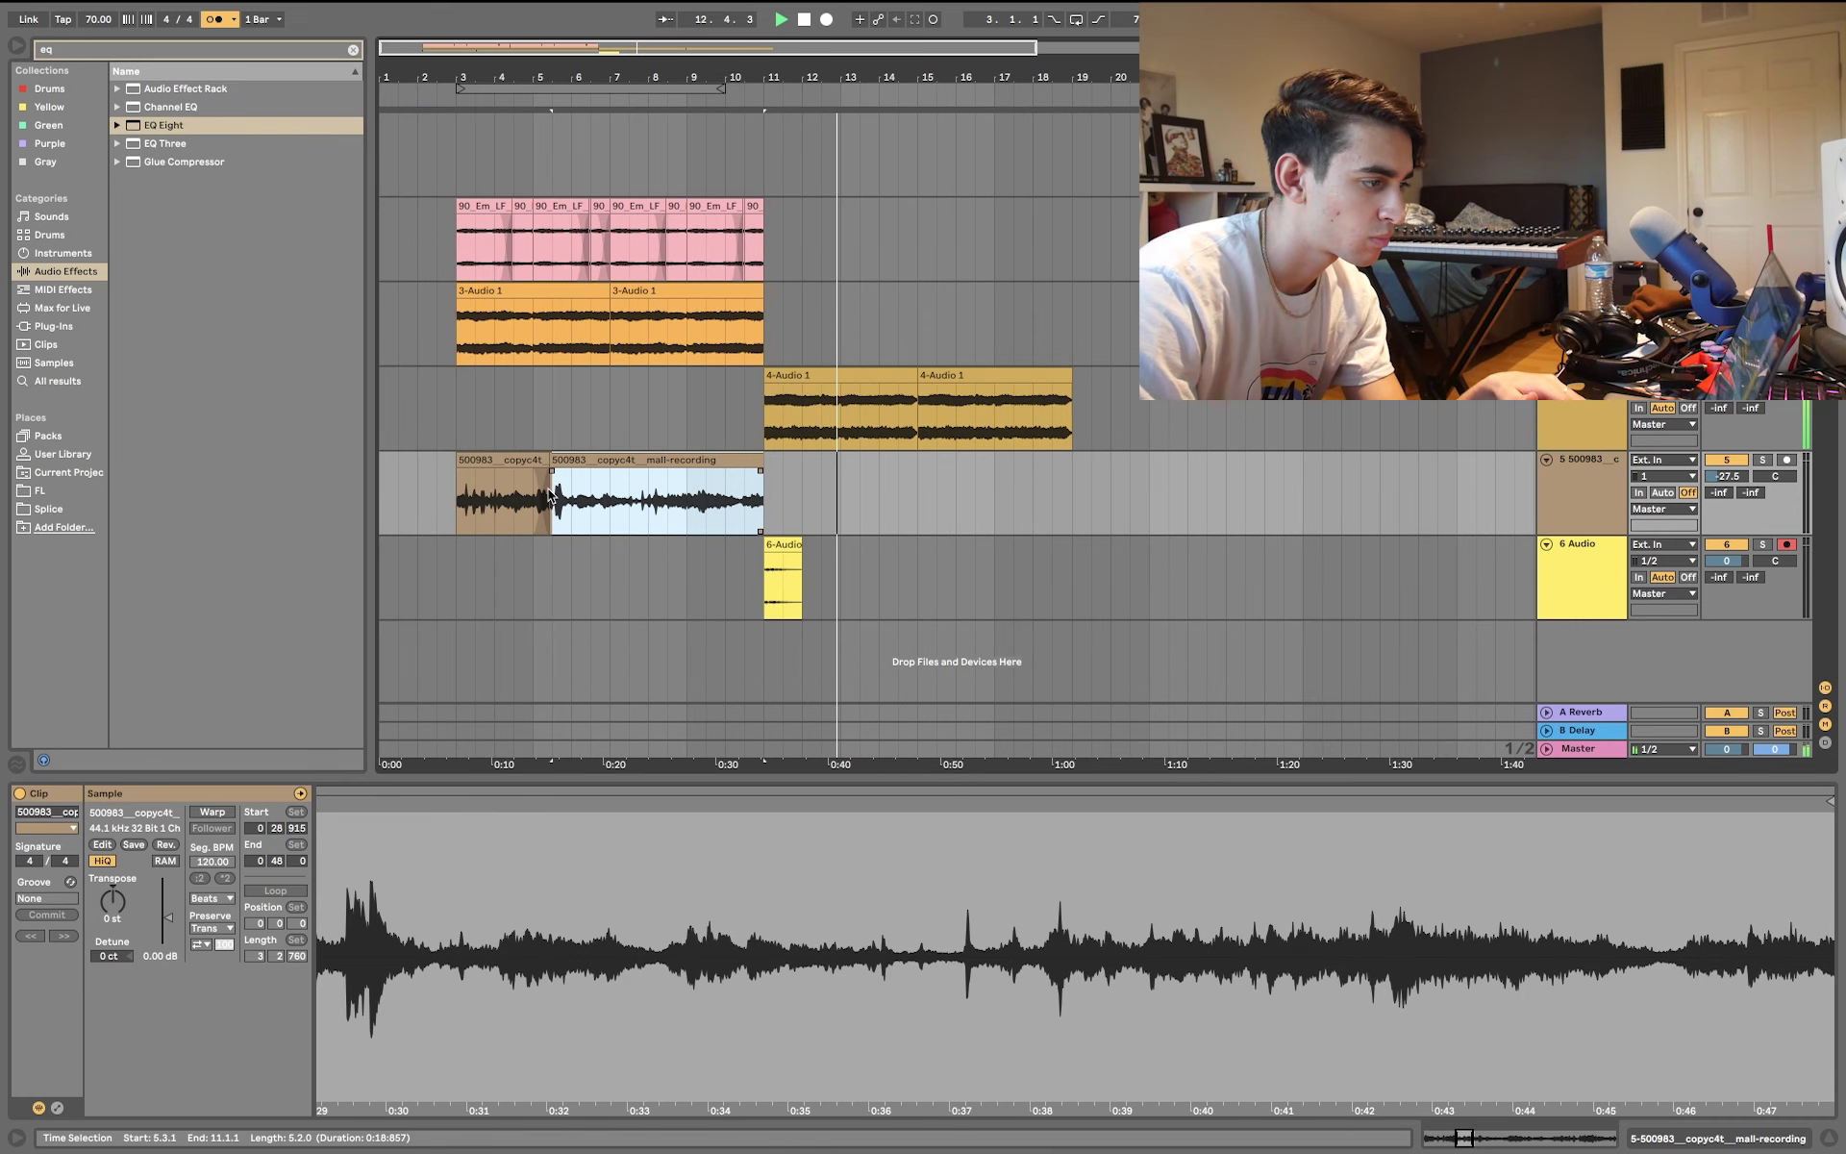
left_click(544, 495, "shift")
key("ctrl+d")
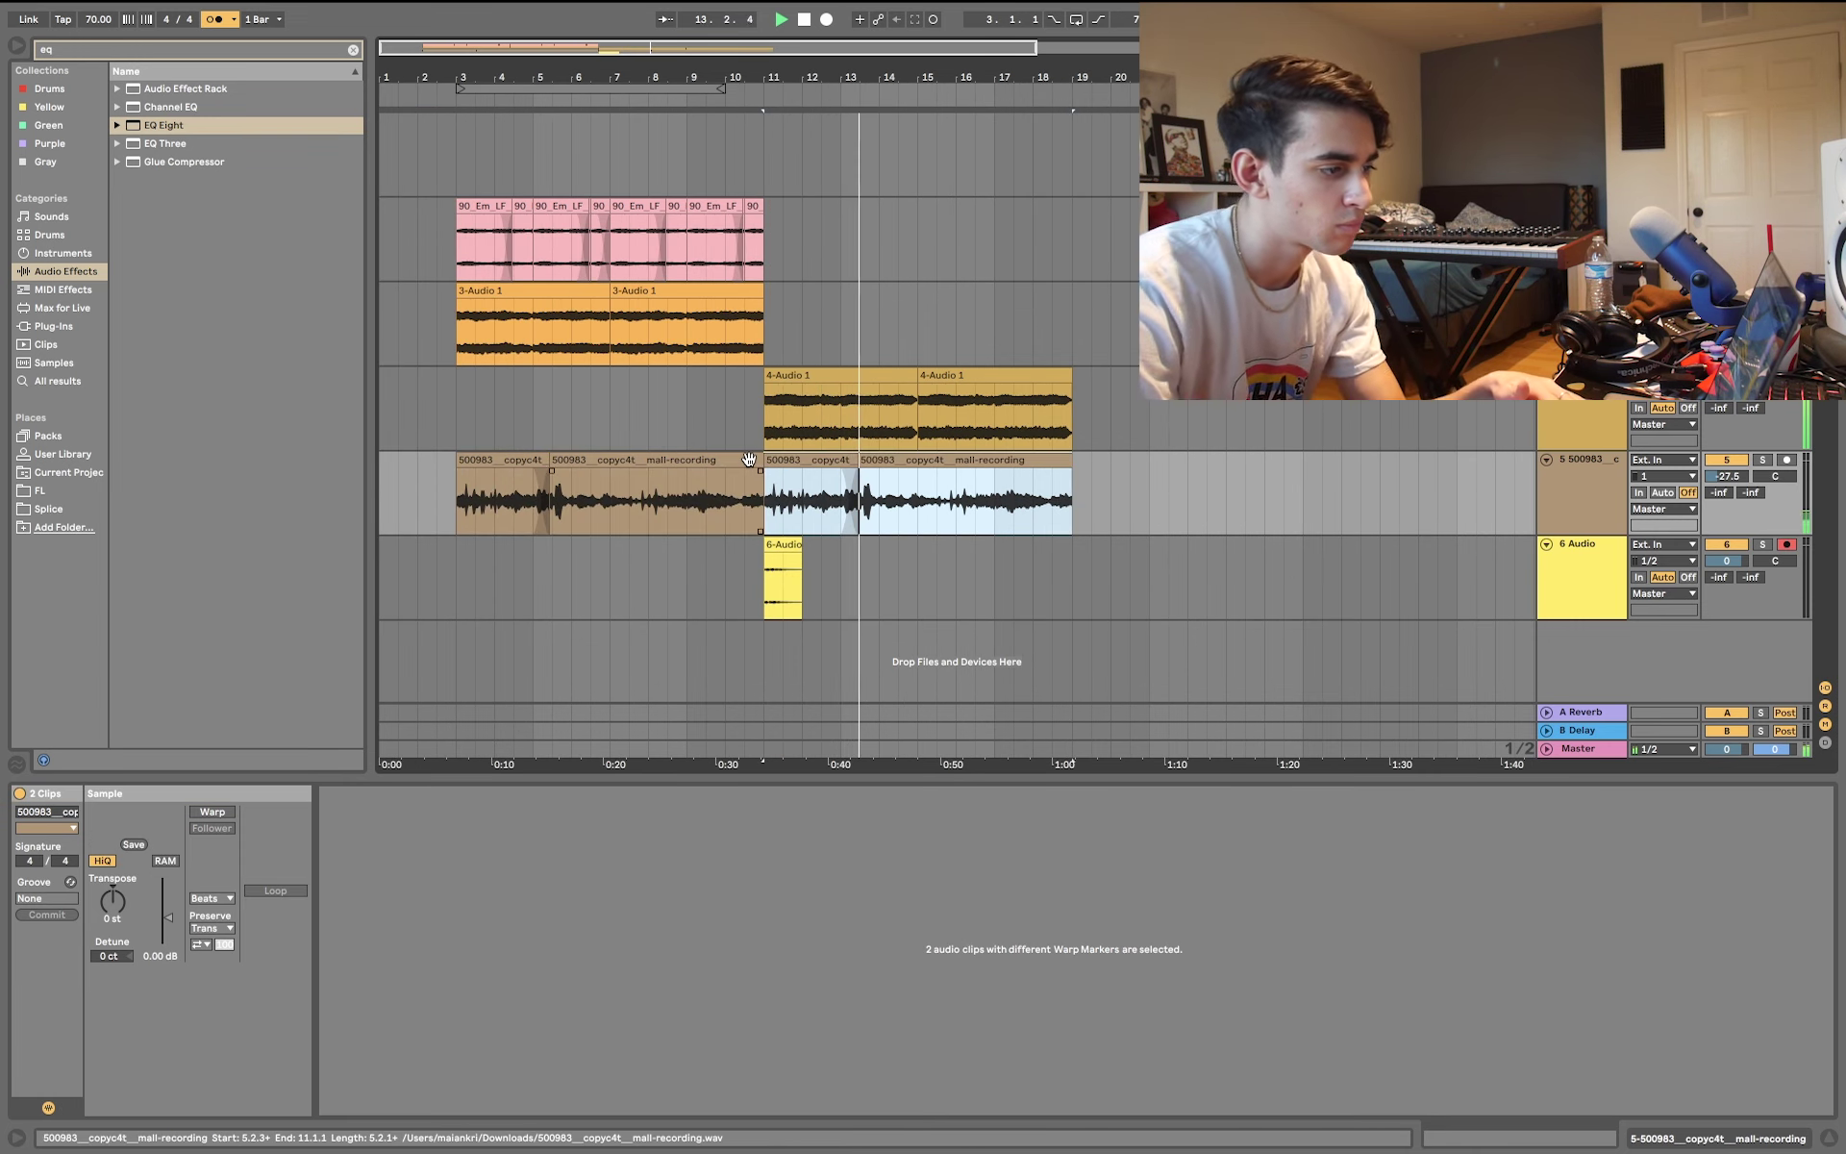
- Place the insert mark at 10.3.1 on track 6 and clear the search in the audio effects browser
left_click(735, 582)
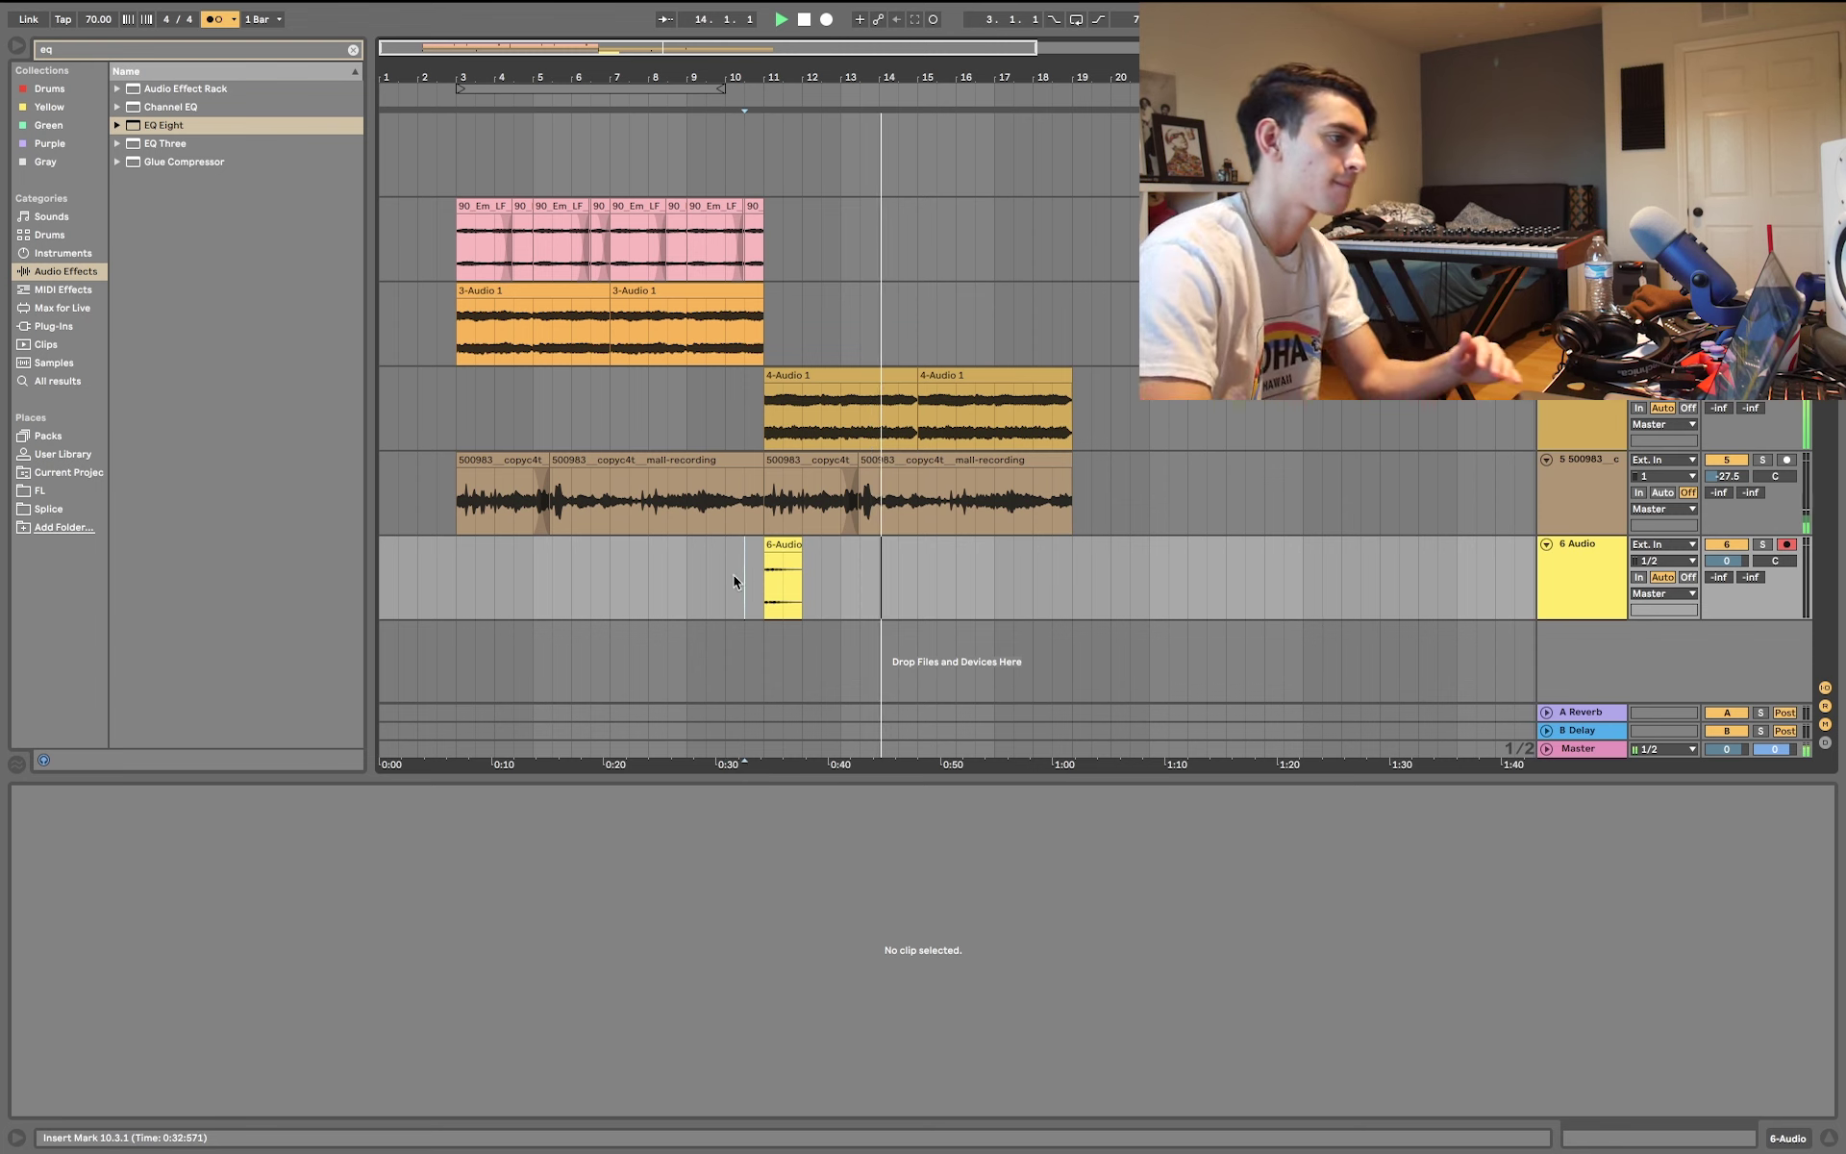
left_click(353, 49)
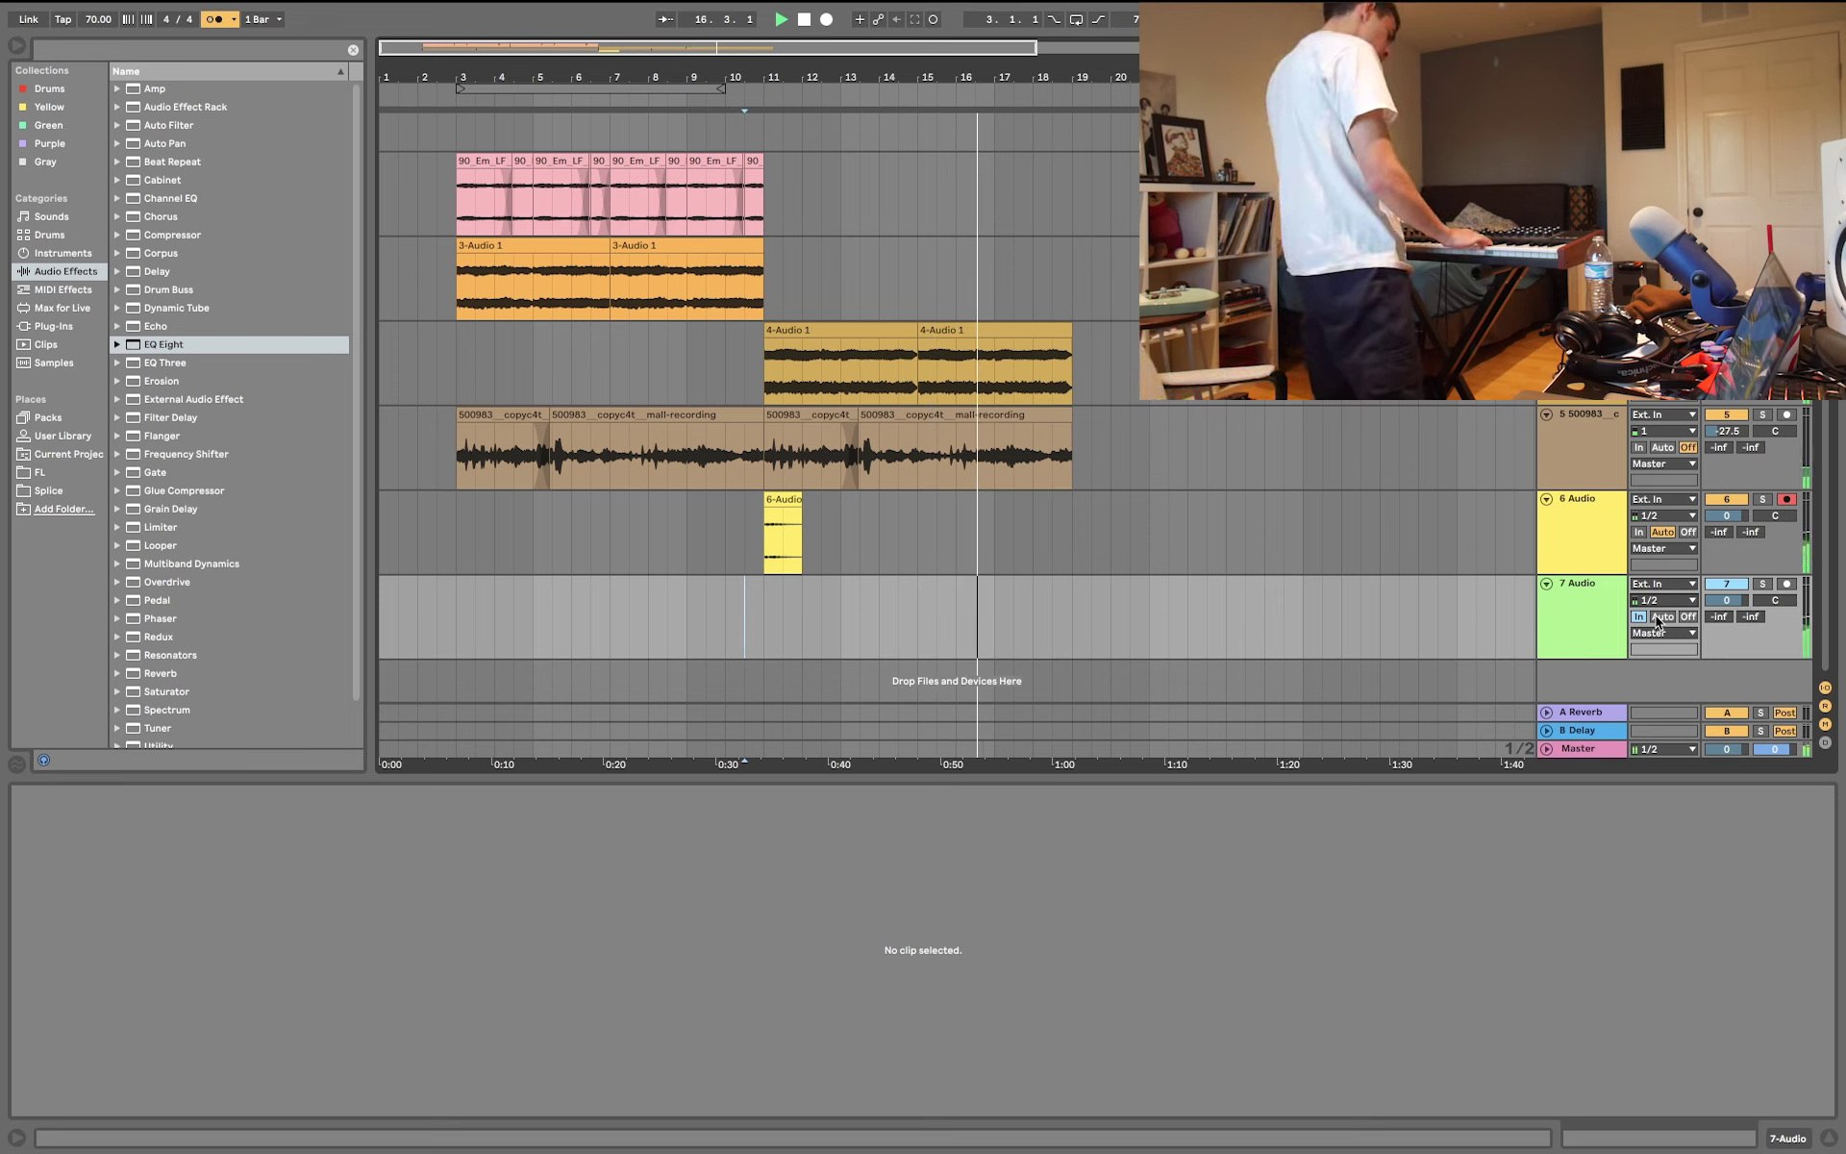
- Loop the whole arrangement from bar 3 to bar 19 and record a keyboard take on track 7 starting at bar 11
key("ctrl+a")
key("ctrl+l")
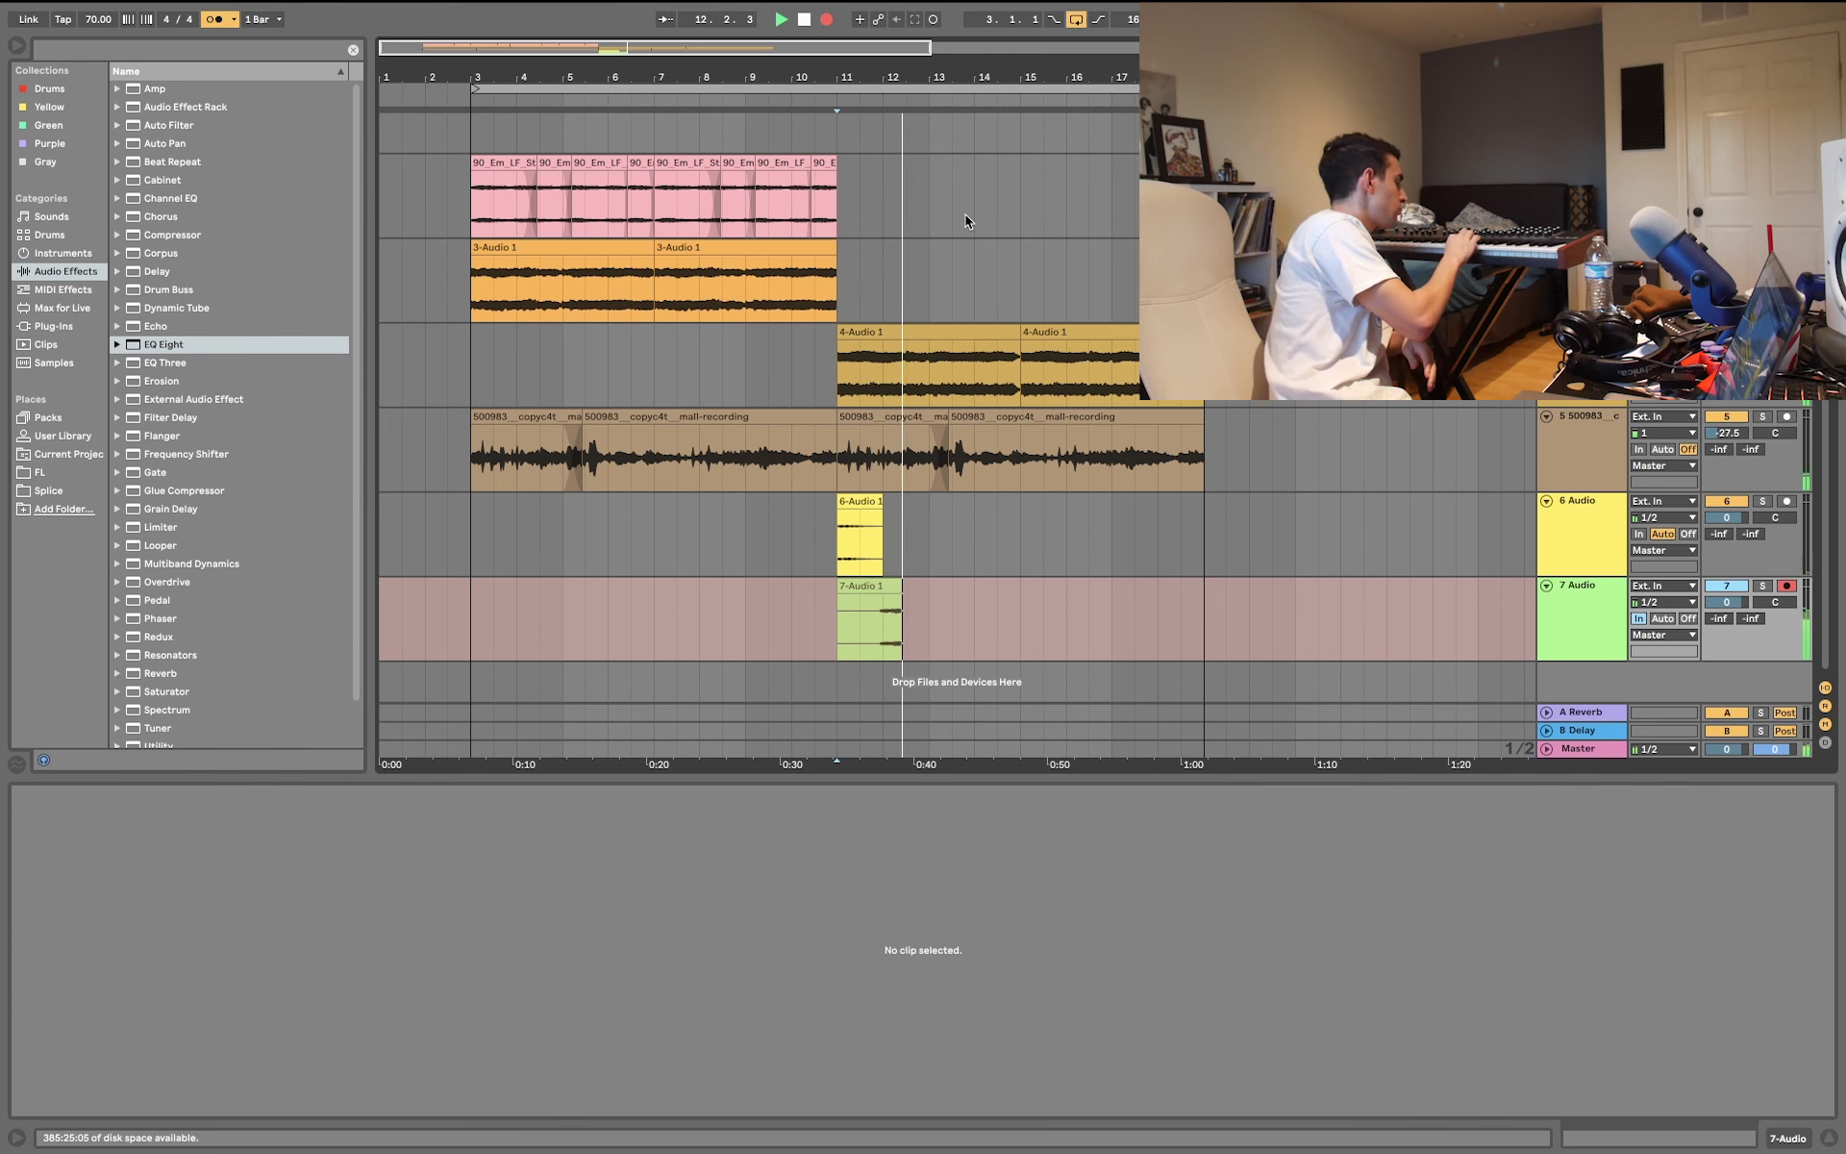
key("F9")
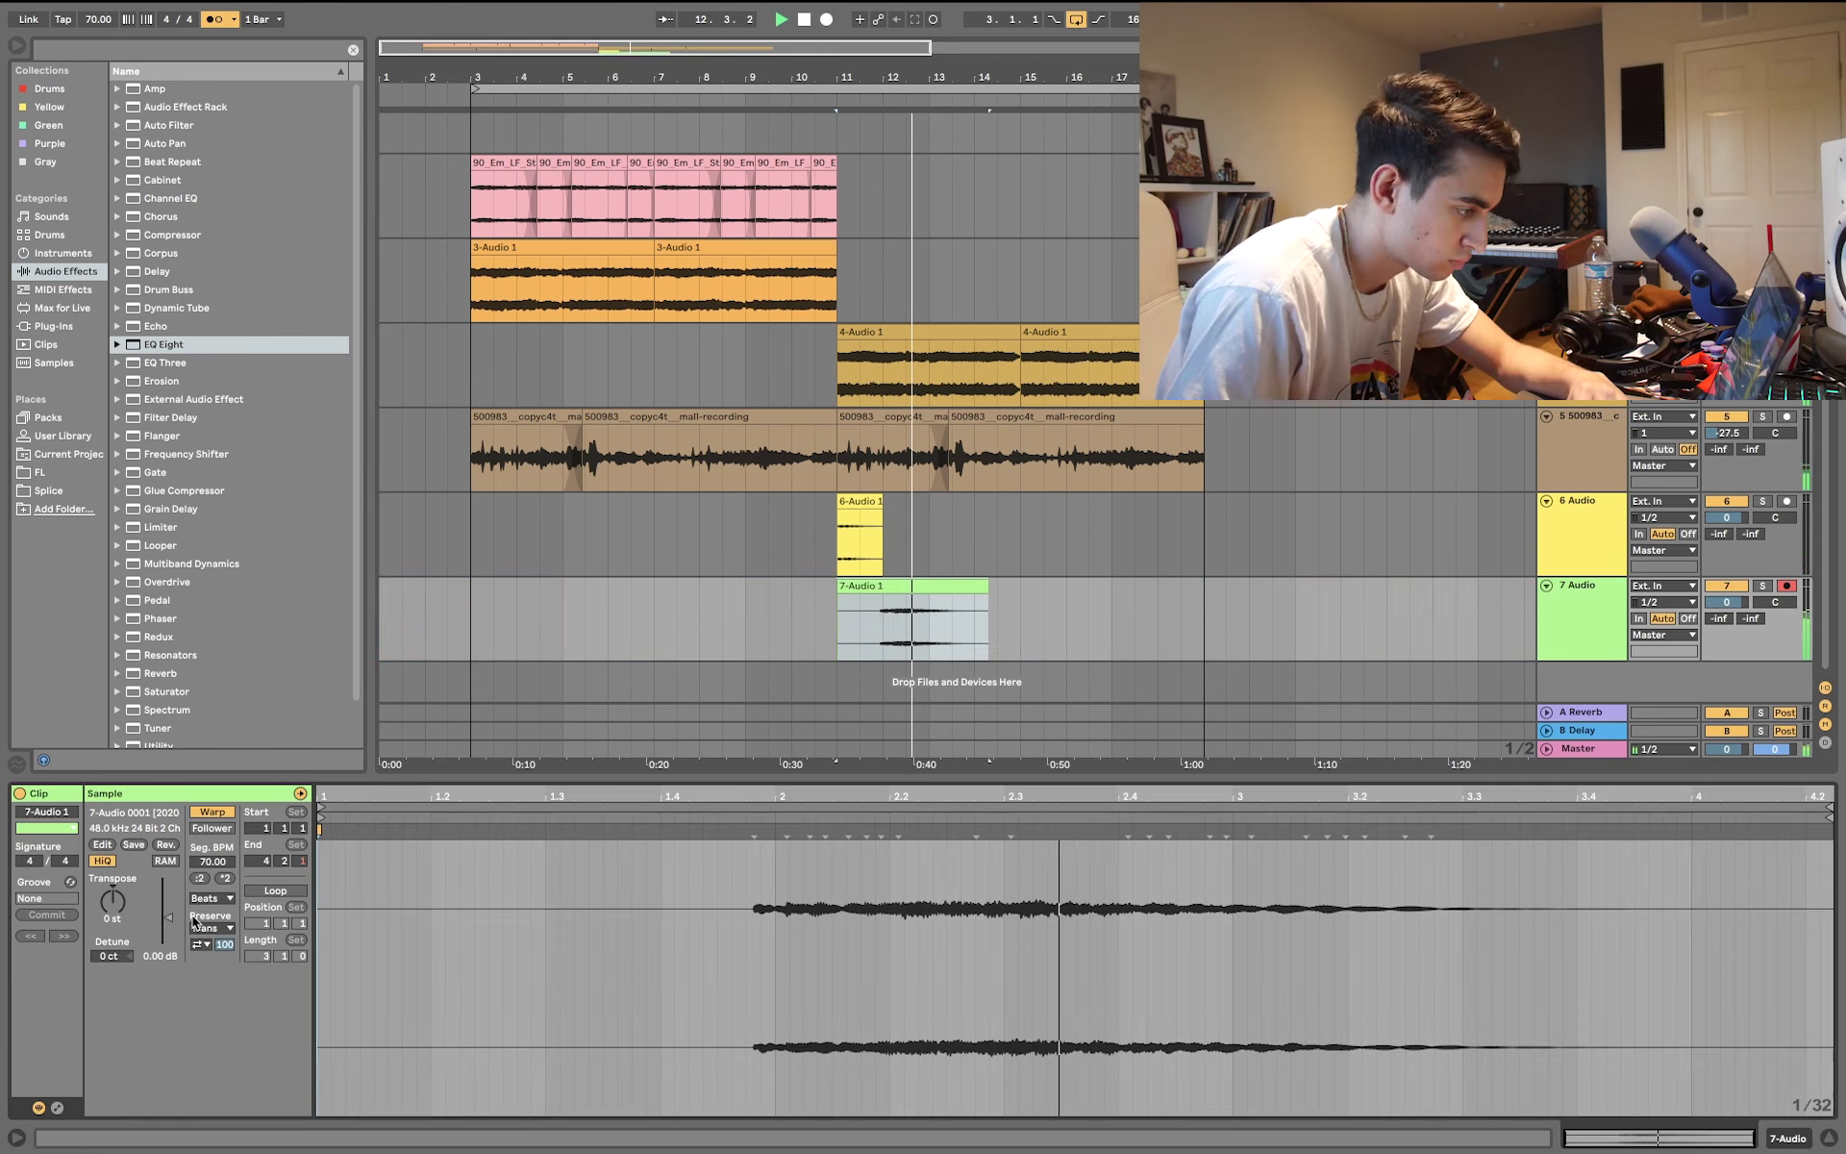
- Play back the new track 7 take and raise its clip transposition
key("space")
key("space")
left_click_drag(113, 902, 113, 861)
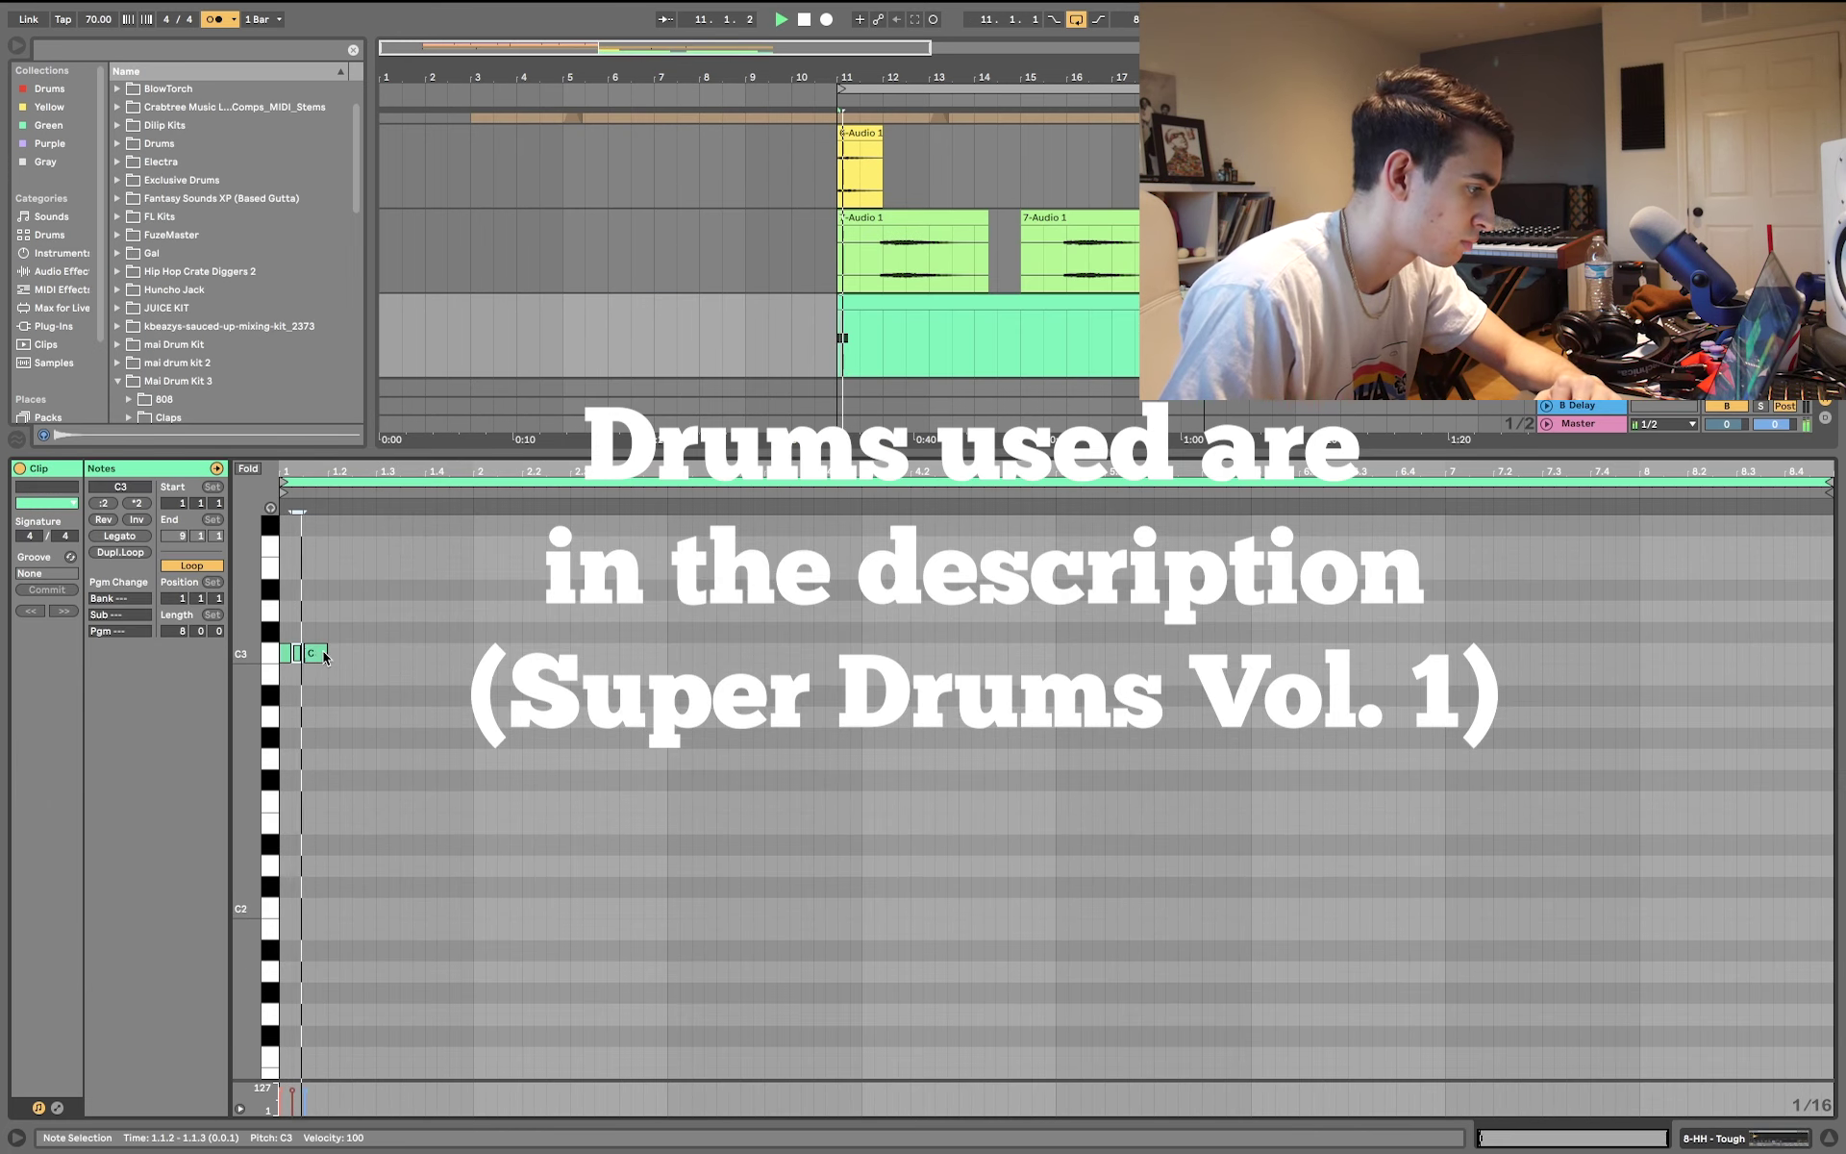
- In the hi-hat clip on track 8, shorten the third C3 note to a sixteenth and duplicate the notes
left_click_drag(323, 653, 310, 655)
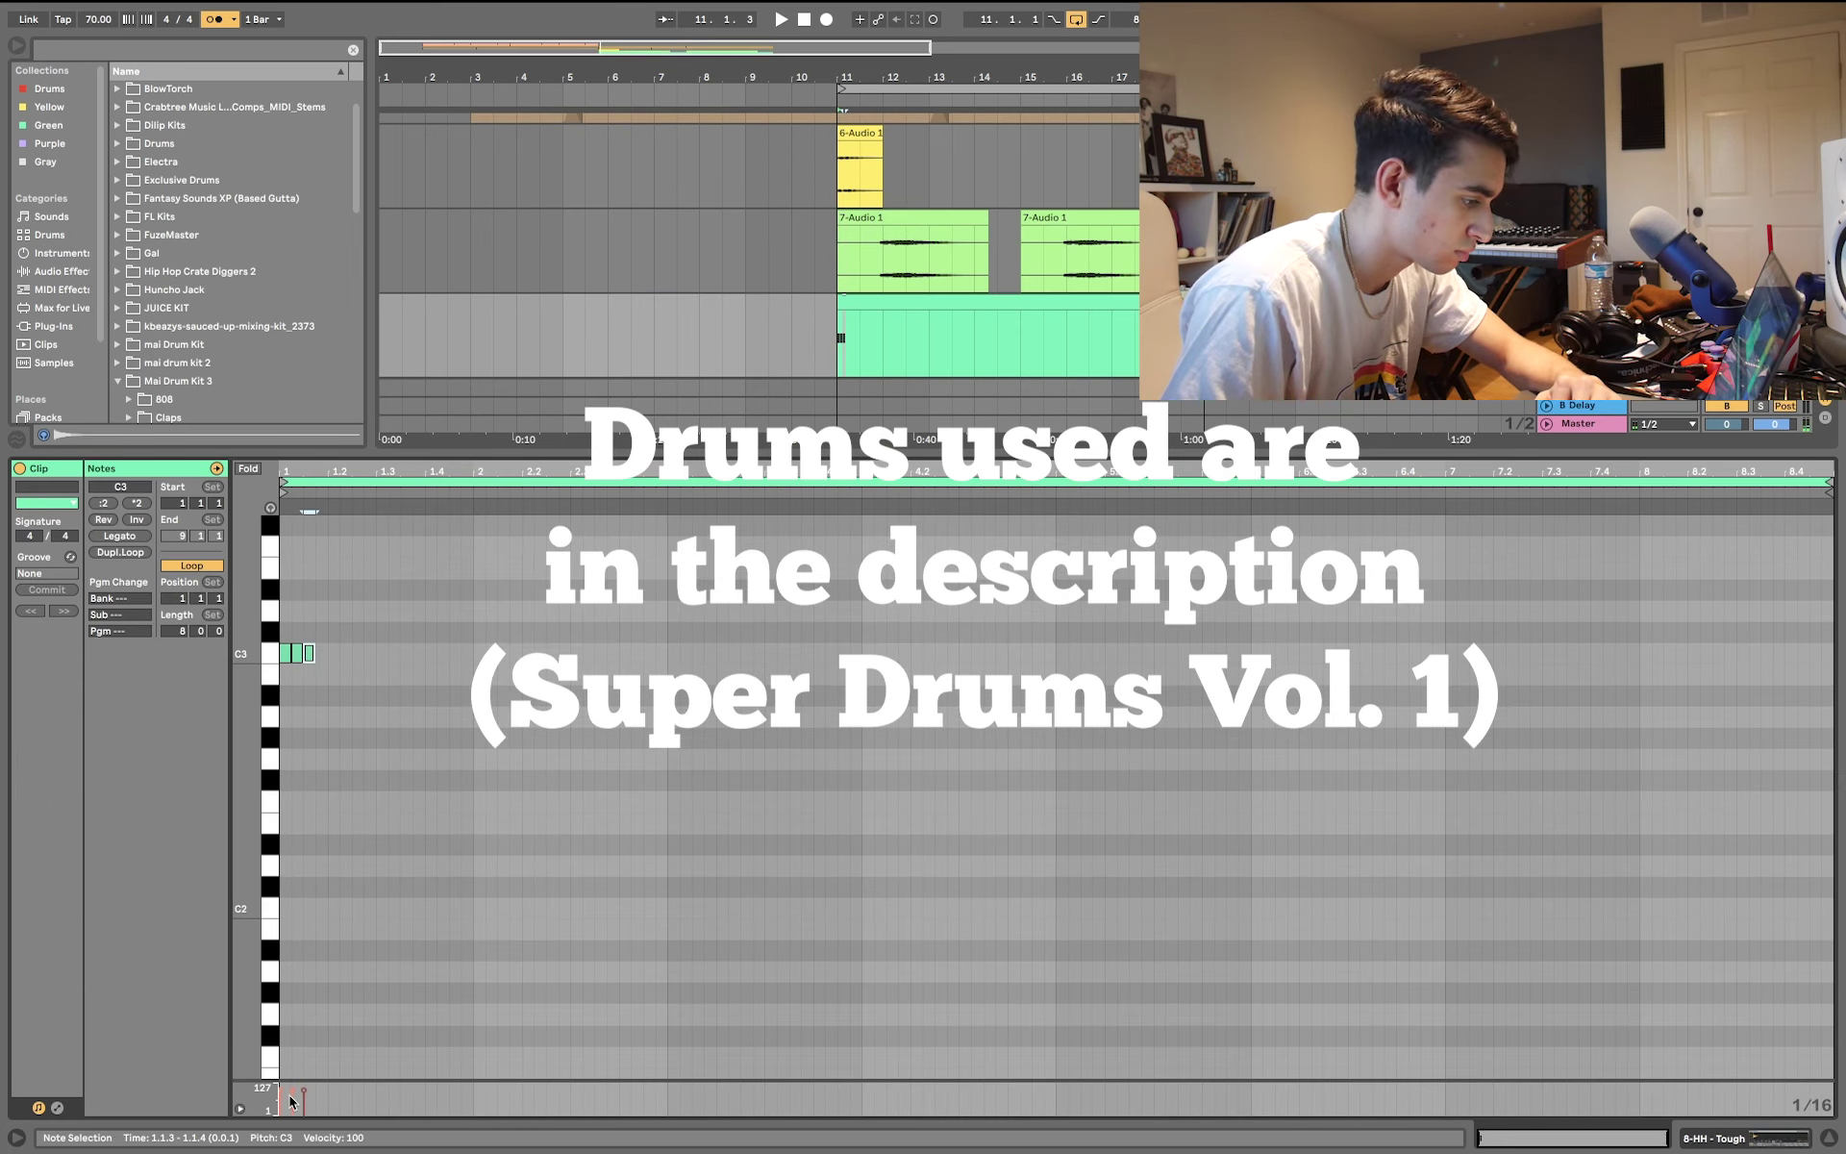
key("plus")
key("plus")
key("super+d")
left_click_drag(481, 563, 306, 701)
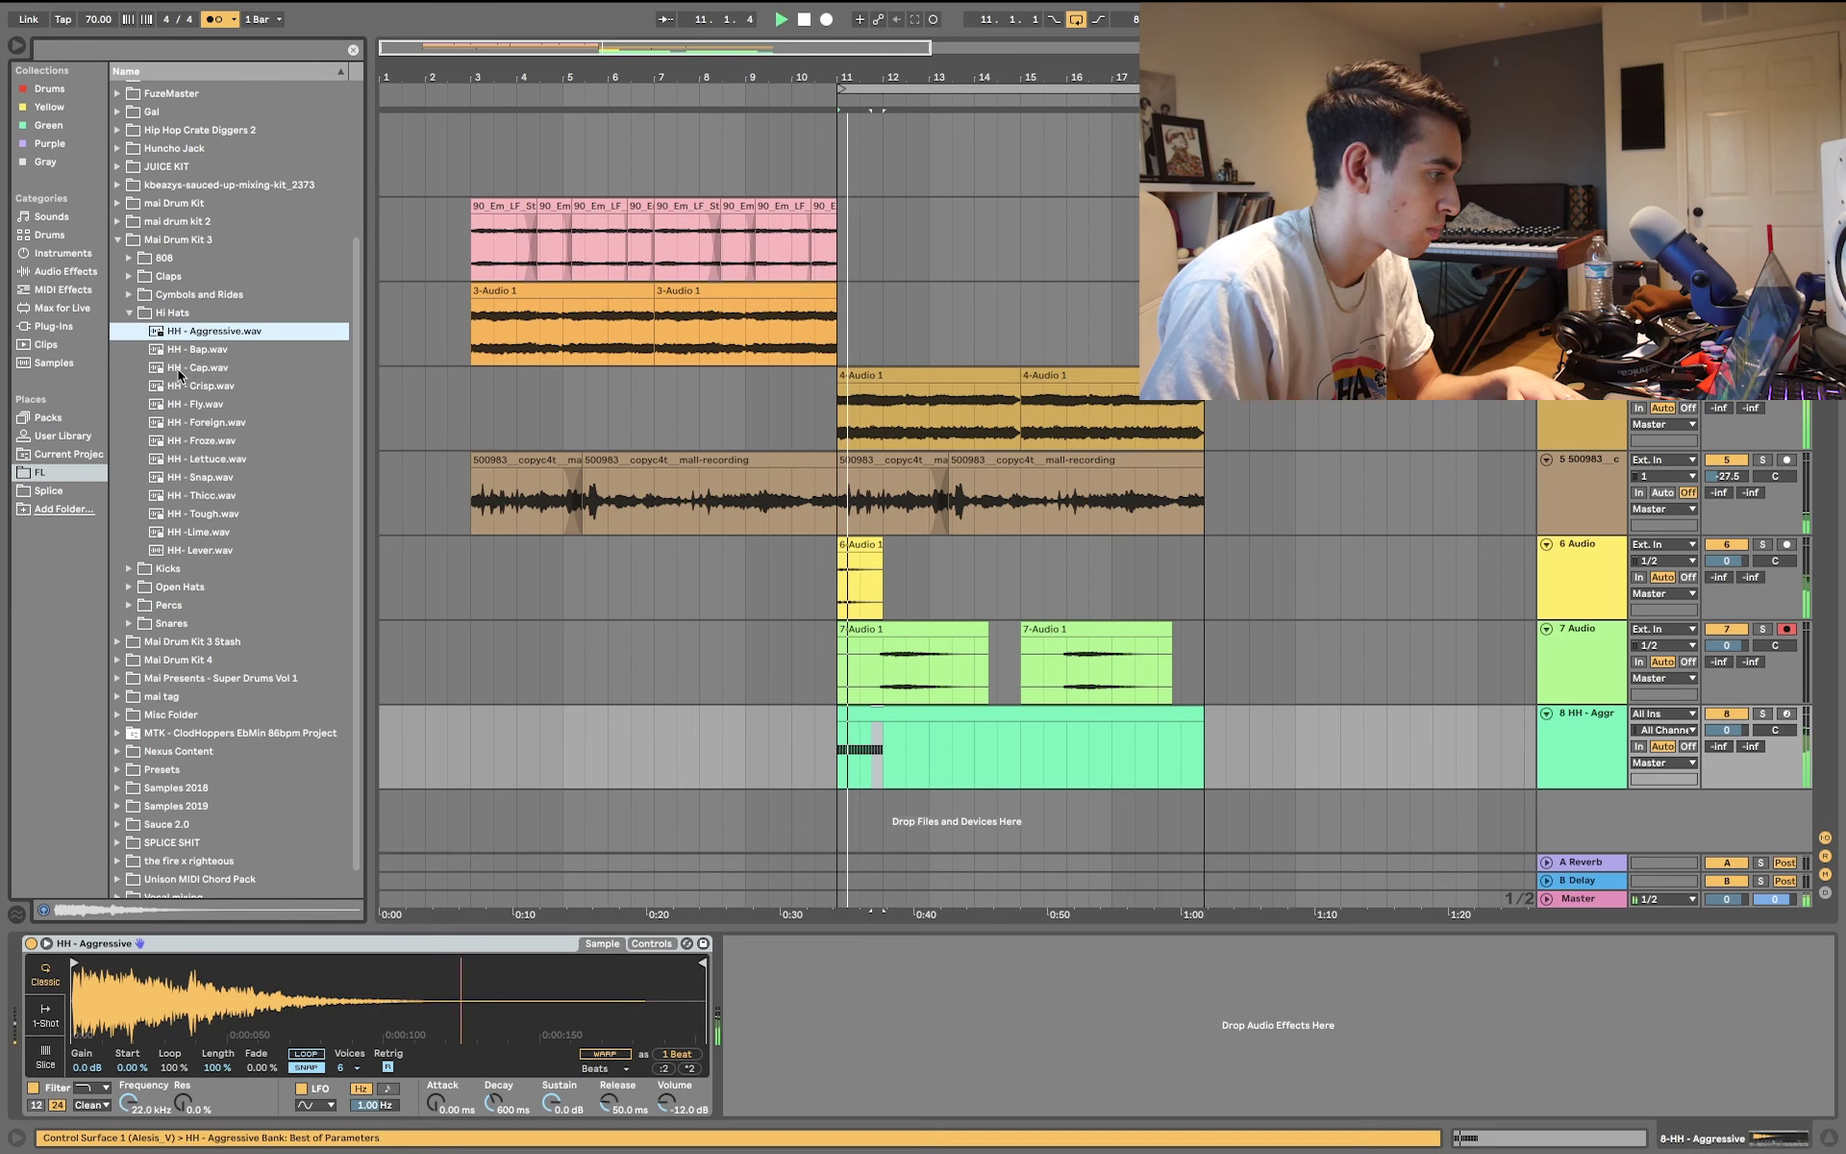
- Replace the track 8 hi-hat sample with HH - Snap.wav and continue the sixteenth-note C3 pattern through the clip
double_click(231, 477)
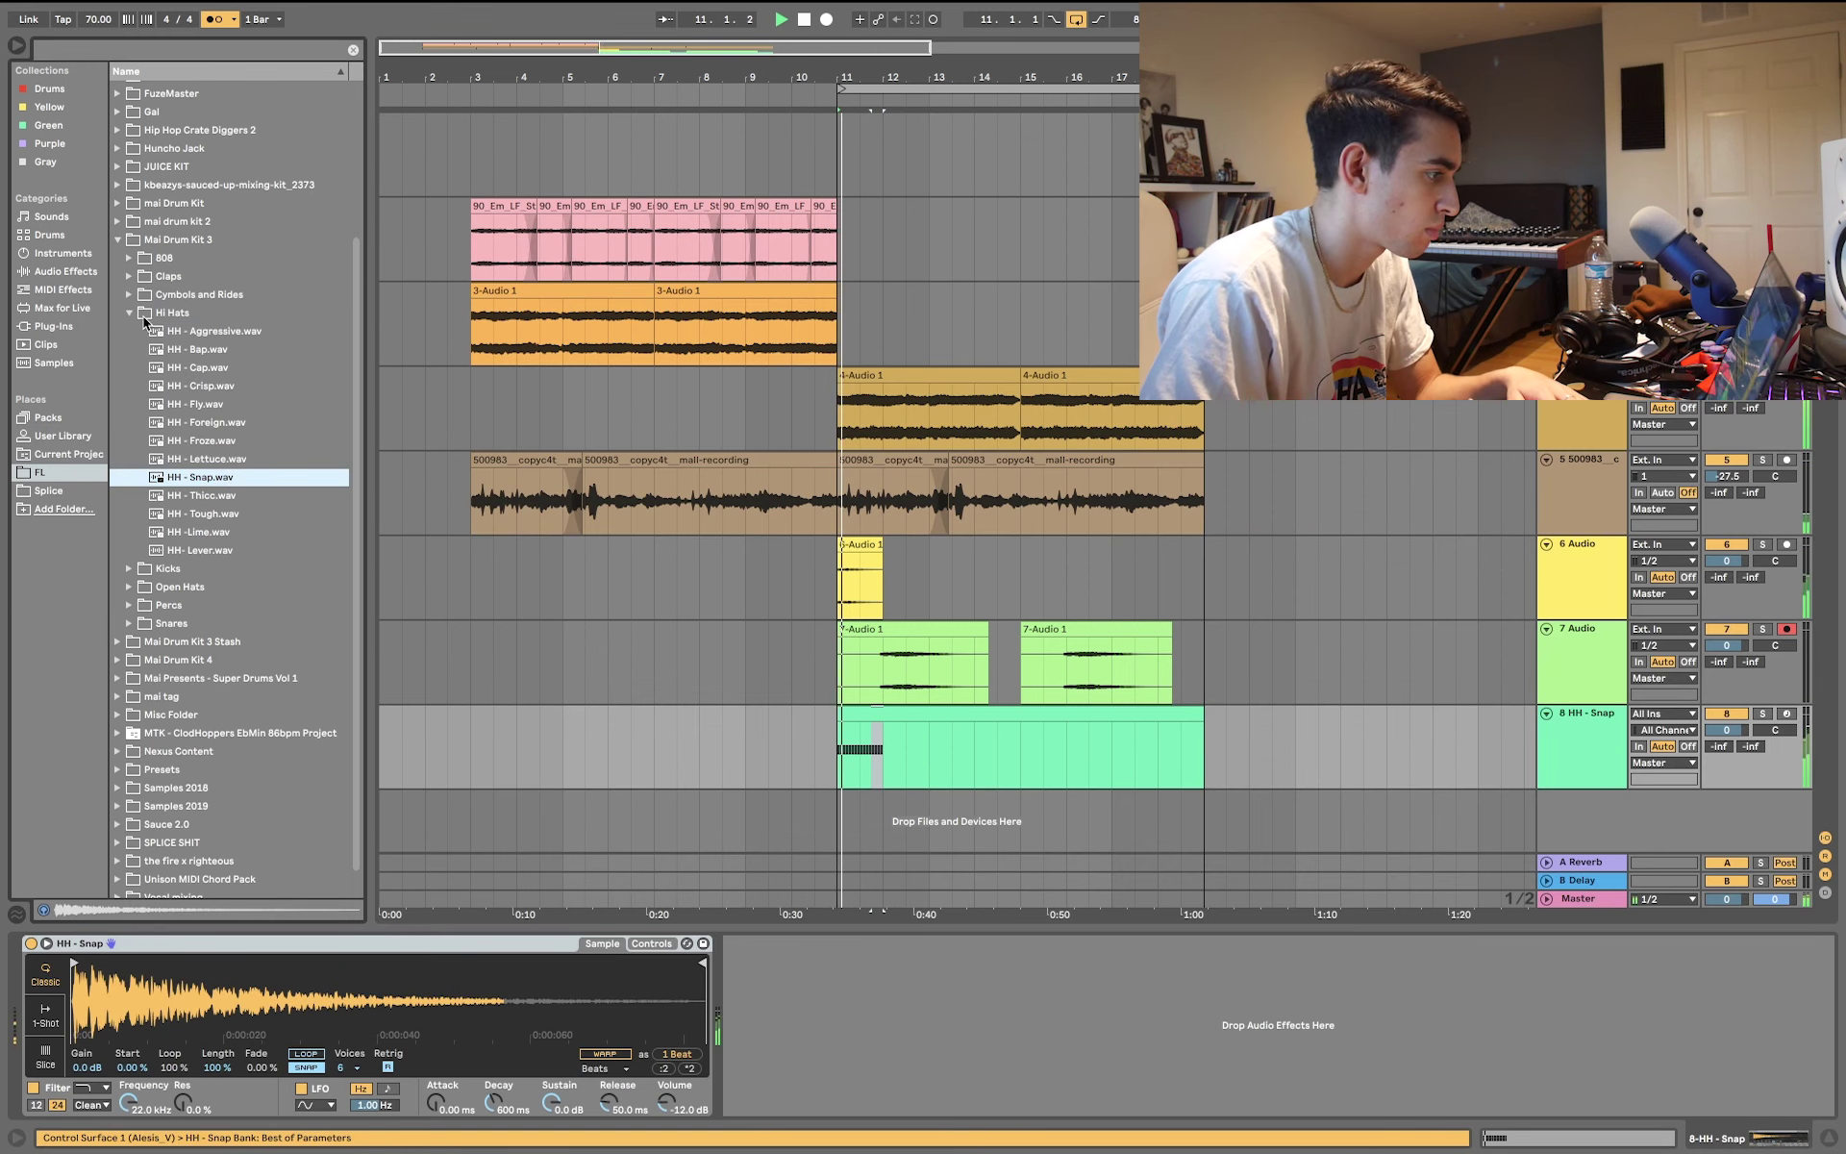
double_click(1024, 712)
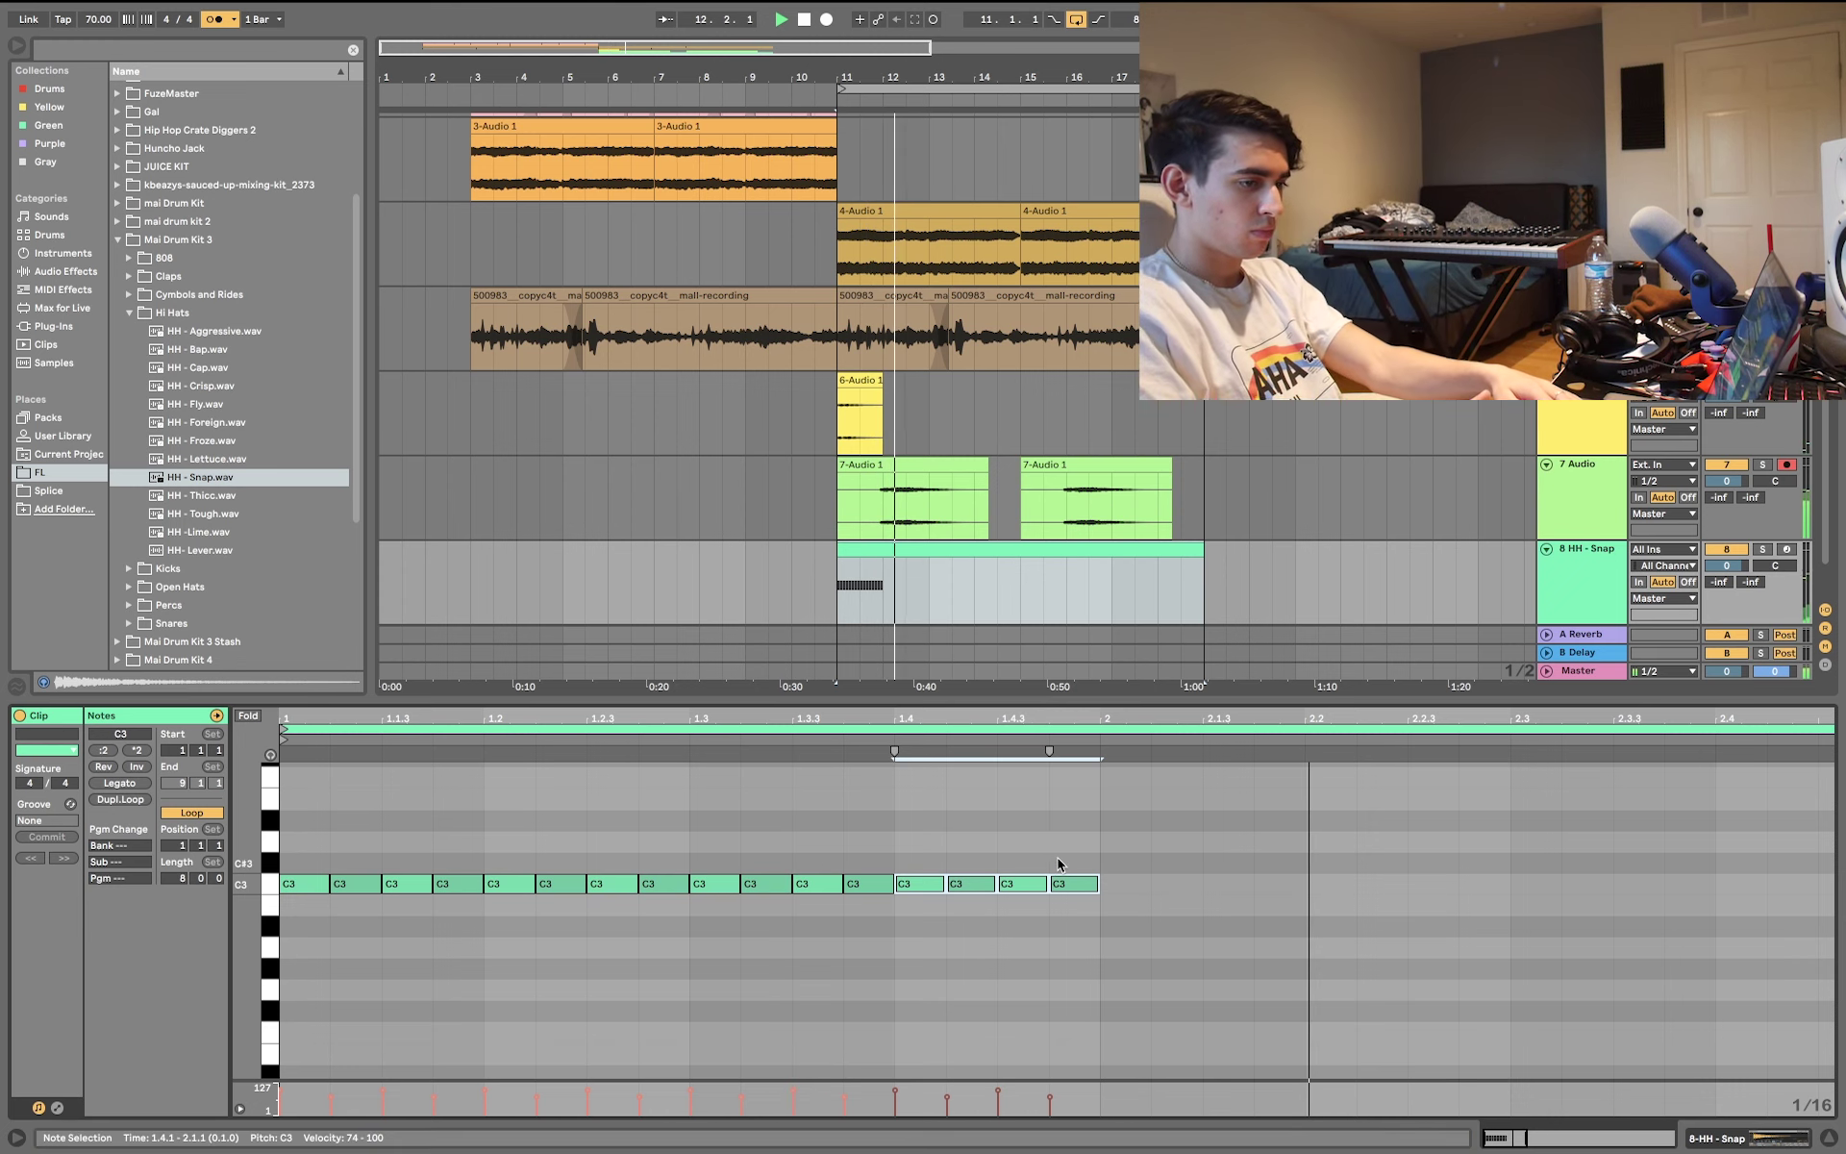
left_click_drag(1080, 762, 408, 997)
key("Delete")
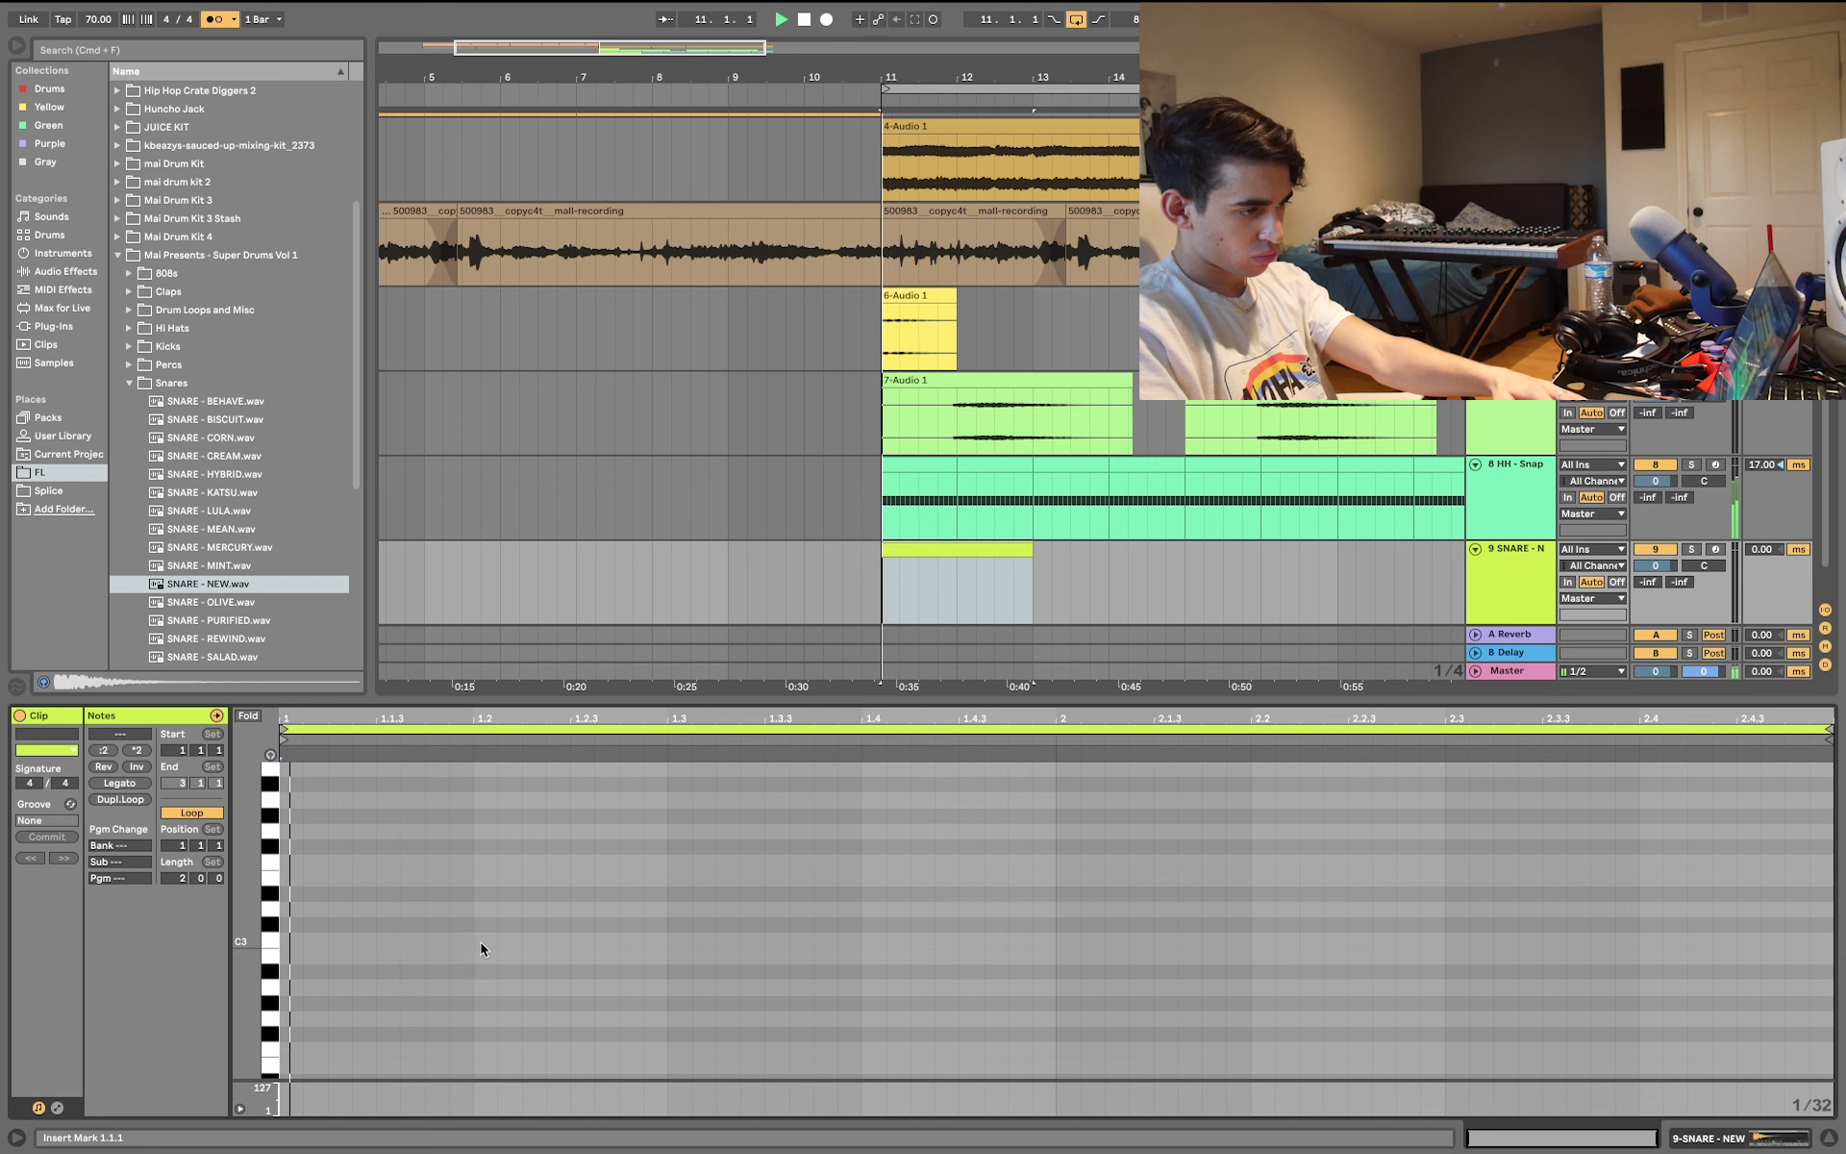
- Program C3 snare hits on beats 2 and 4 in the track 9 clip, covering bars 11 to 15
double_click(483, 940)
left_click_drag(483, 940, 469, 1019)
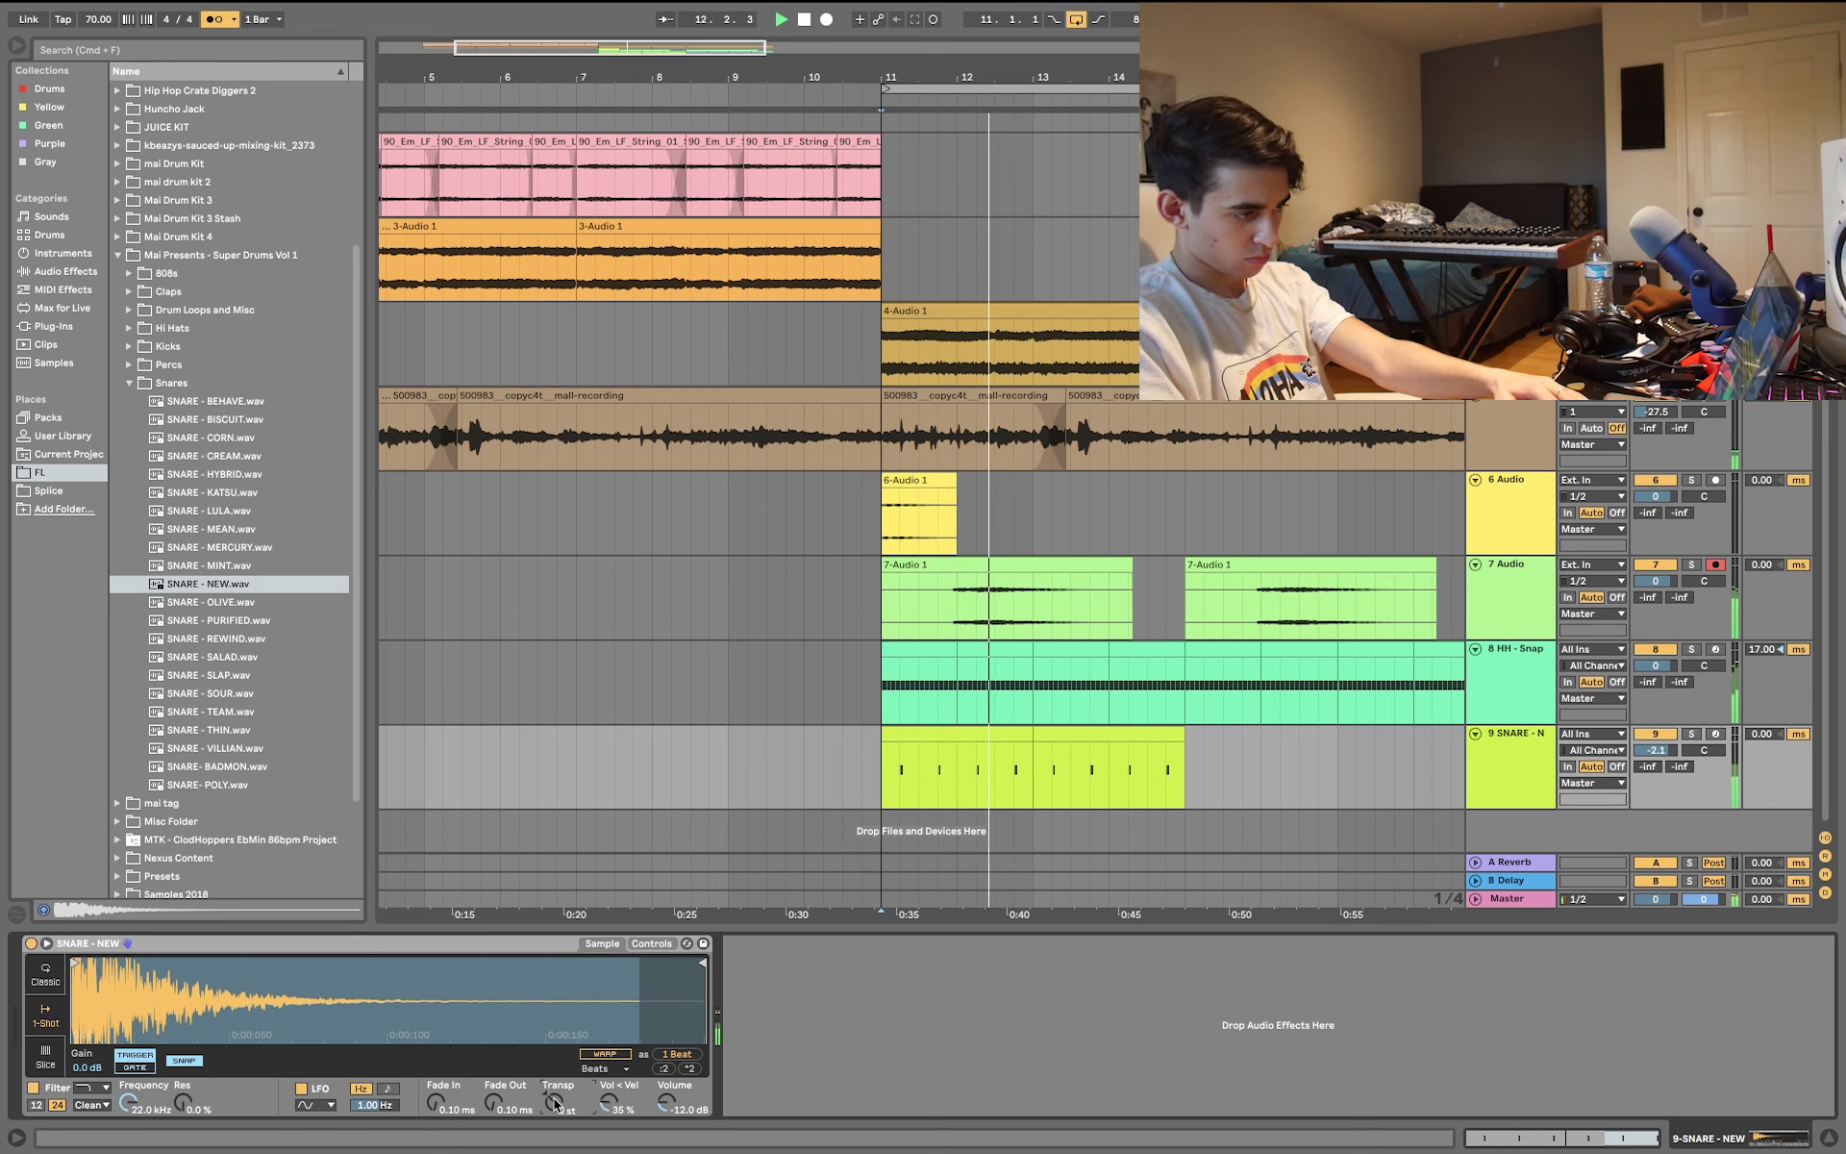
scroll(886, 780, "left", 1)
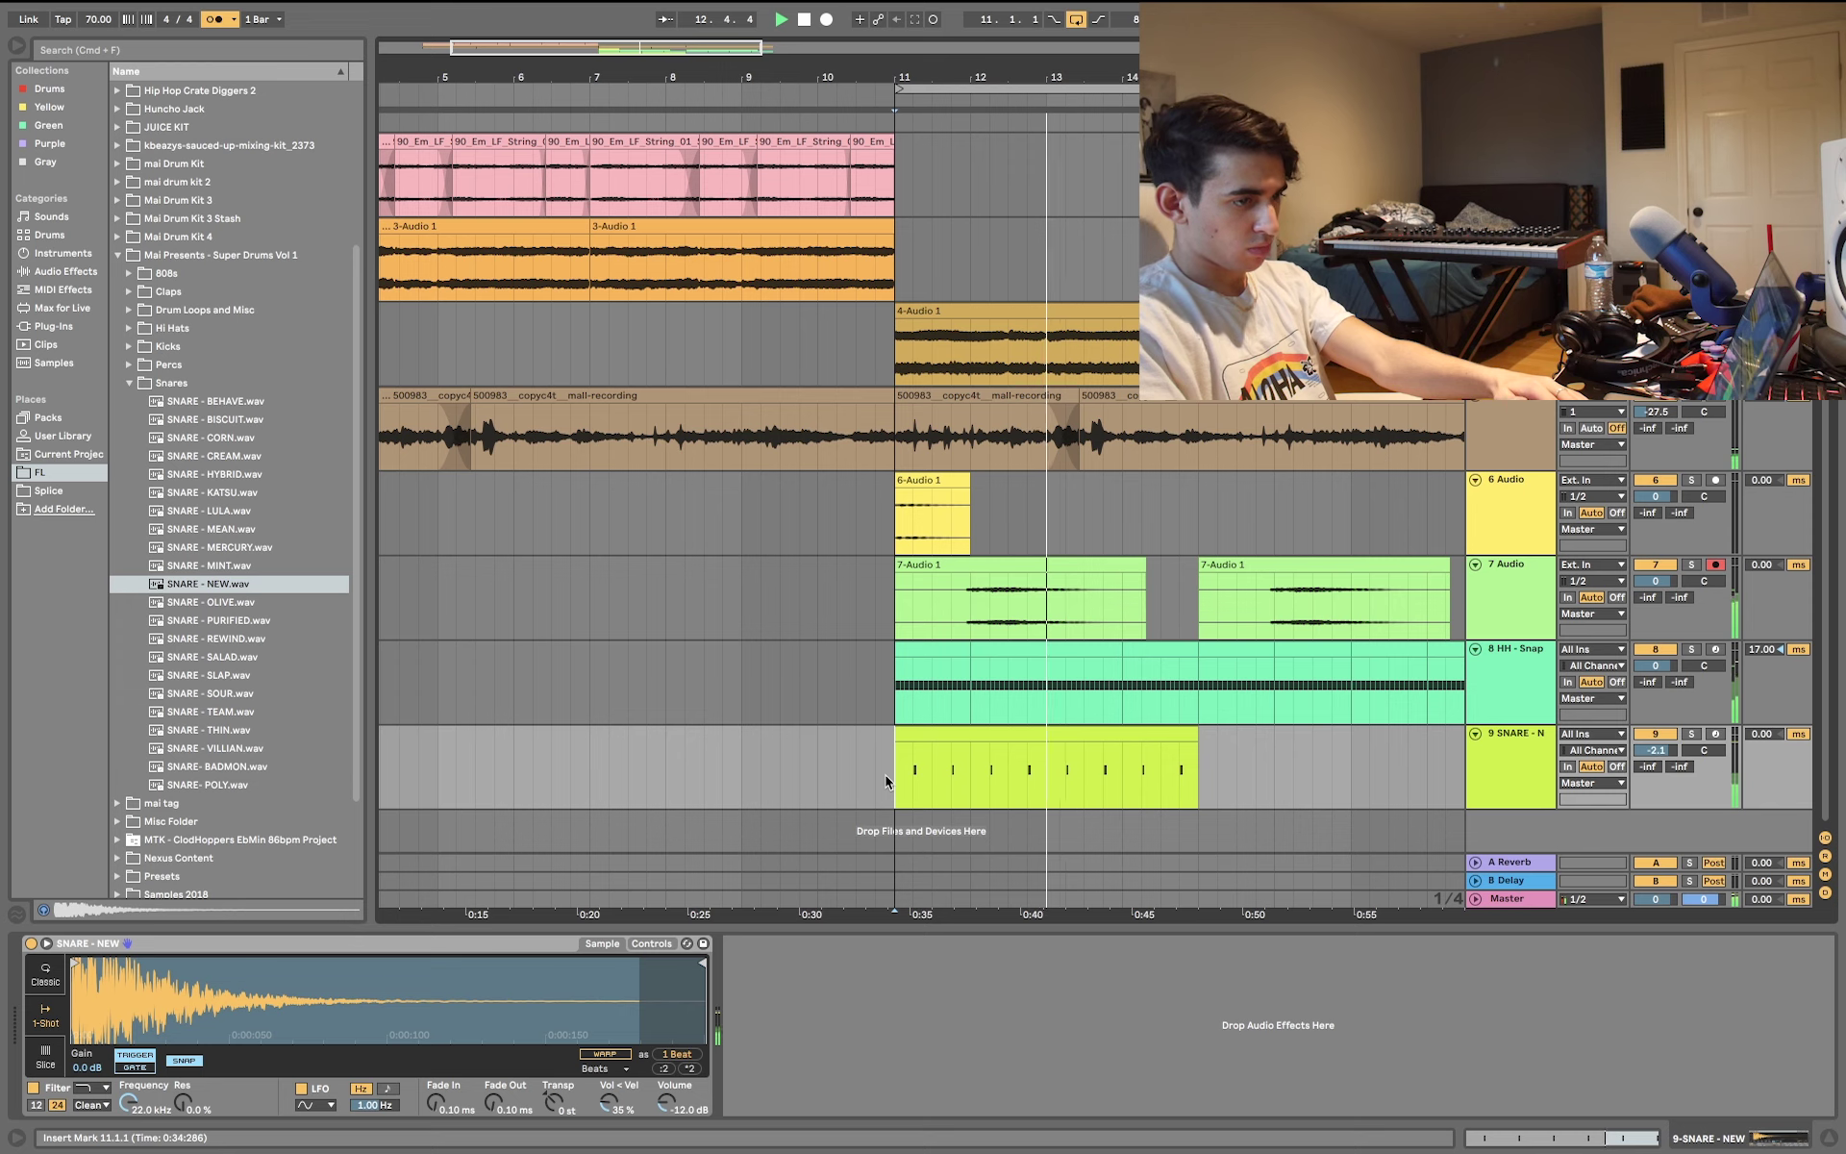
scroll(886, 781, "right", 1)
- Turn off the metronome and lower the hi-hat track's volume to -3.0 dB
left_click(219, 20)
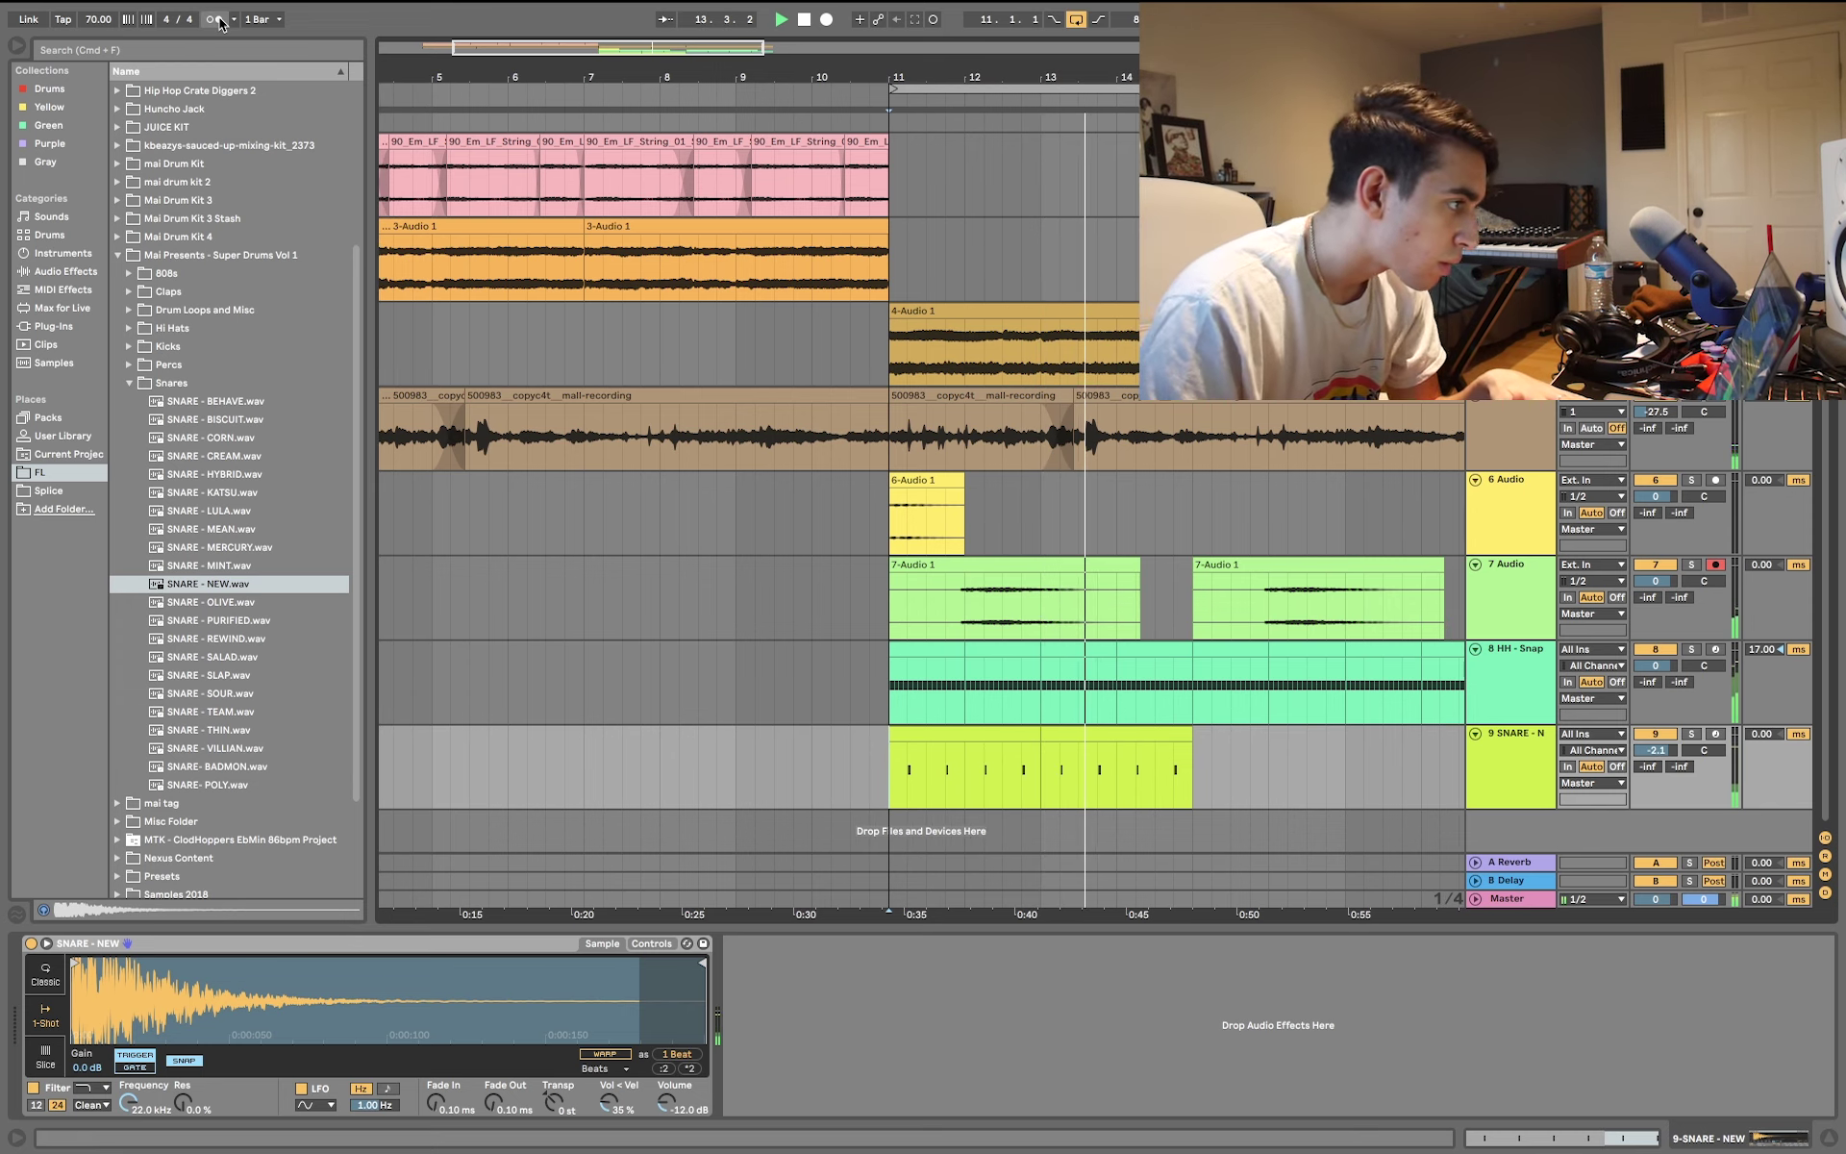
scroll(1092, 754, "right", 1)
left_click(1535, 678)
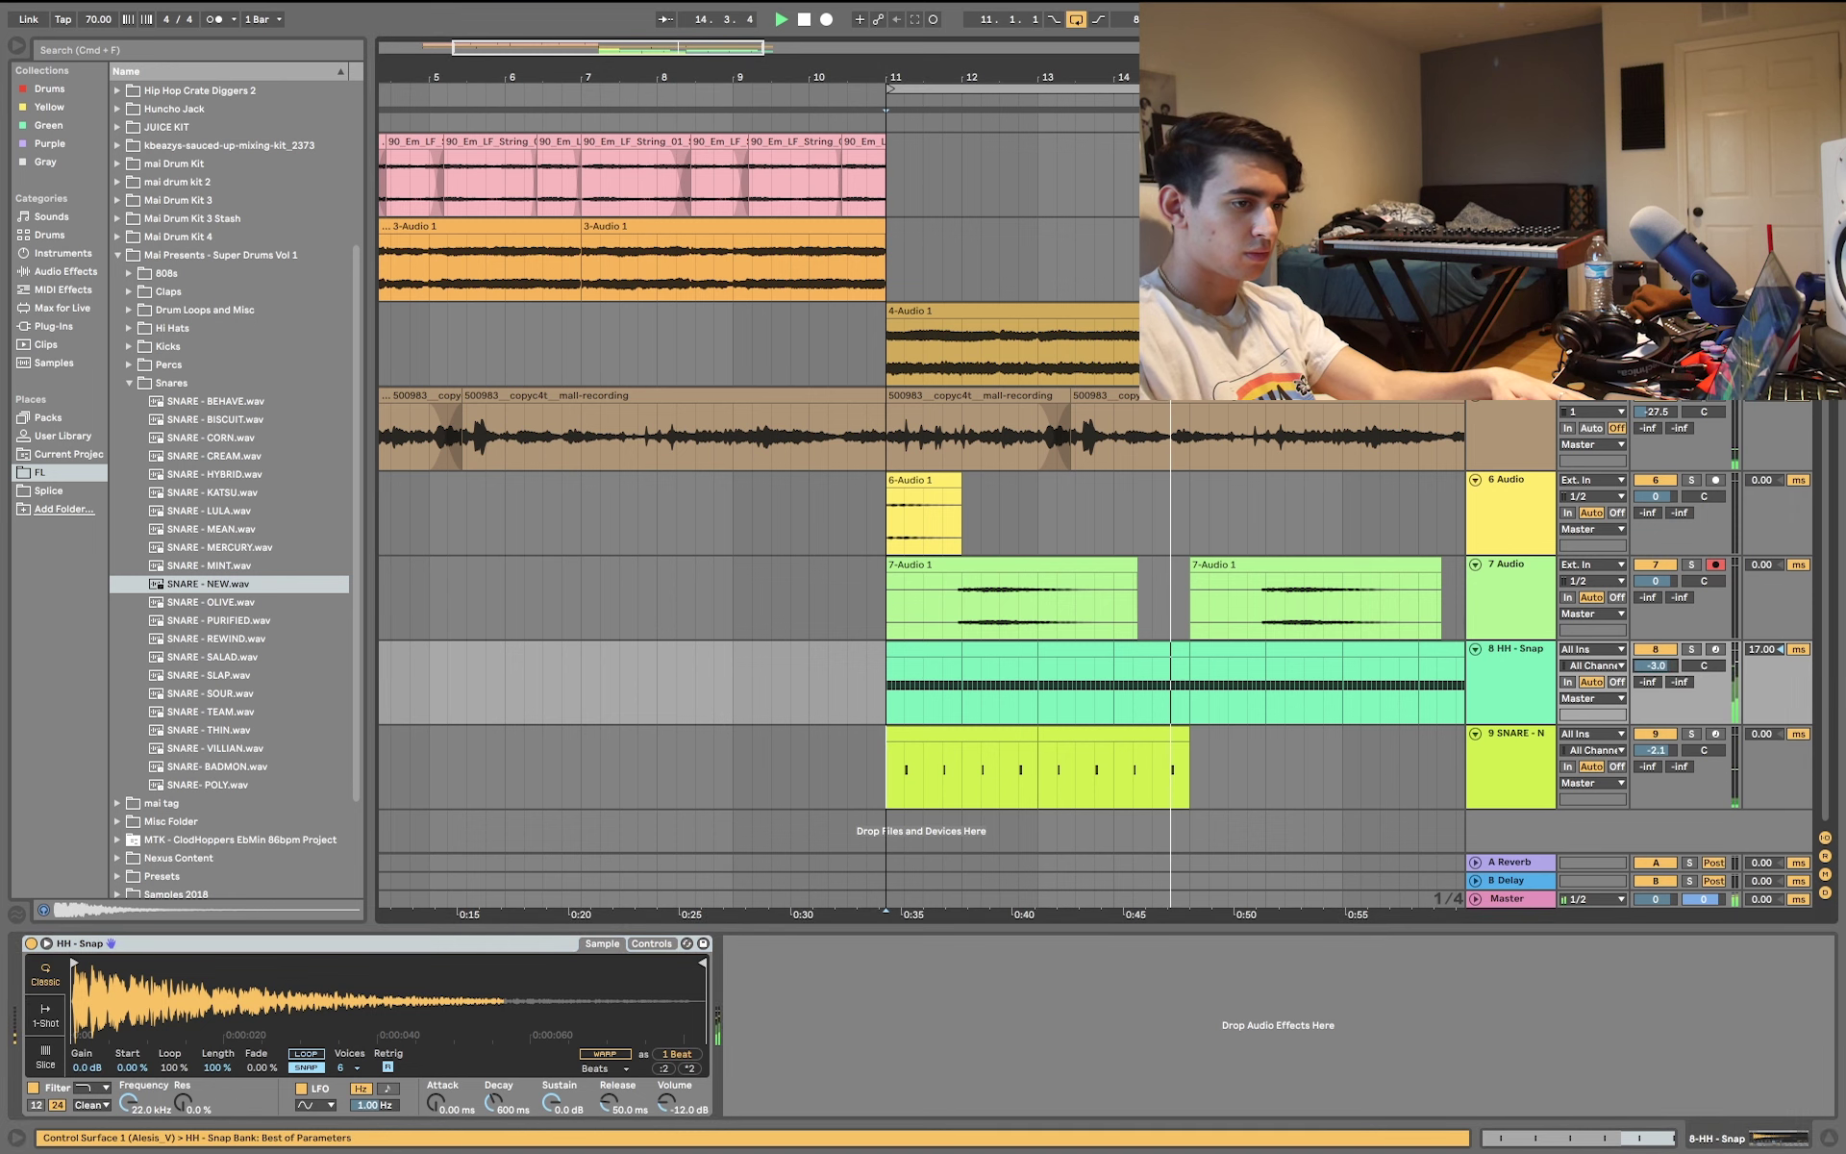
- Stop playback, choose KICK - BUDDY.wav from the Super Drums Vol 1 kicks, and insert a MIDI track below the snare track
key("space")
left_click(135, 582)
left_click(196, 623)
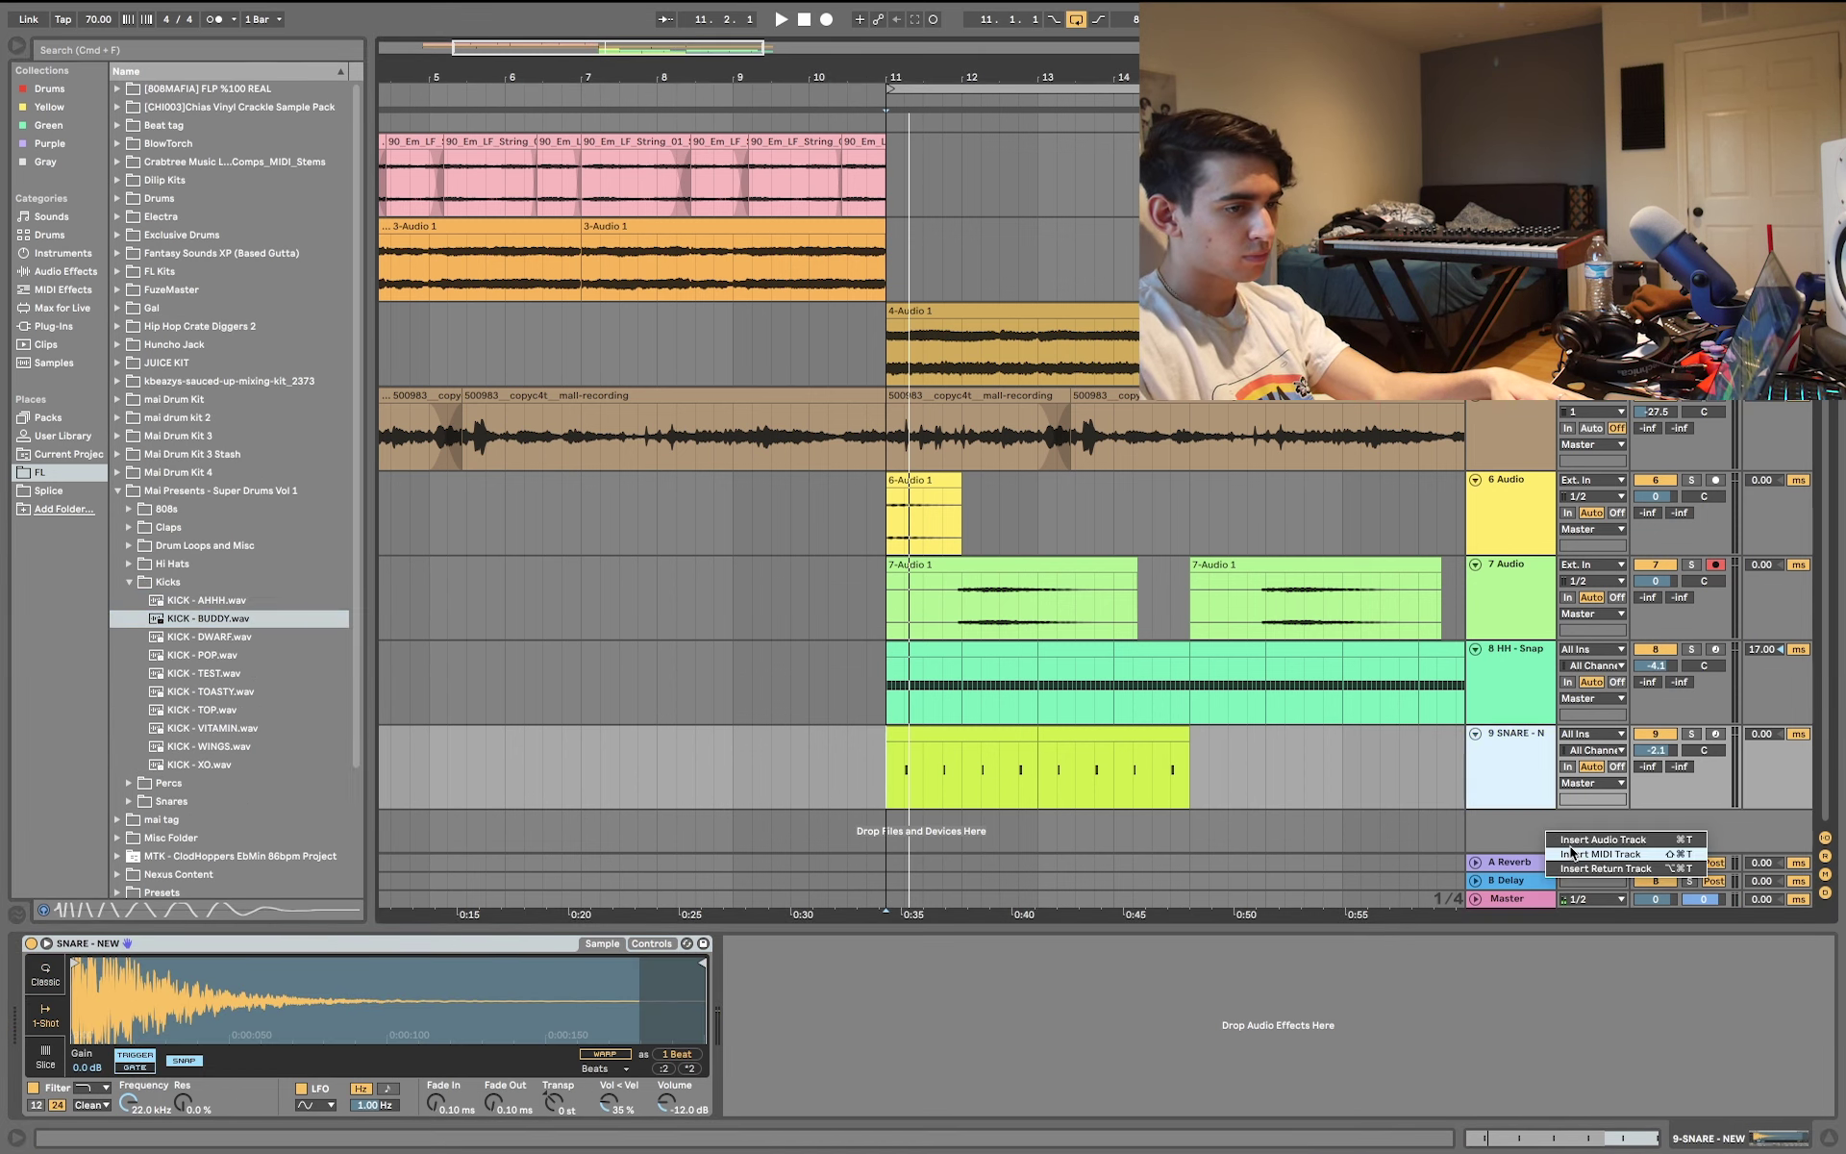
left_click(1543, 835)
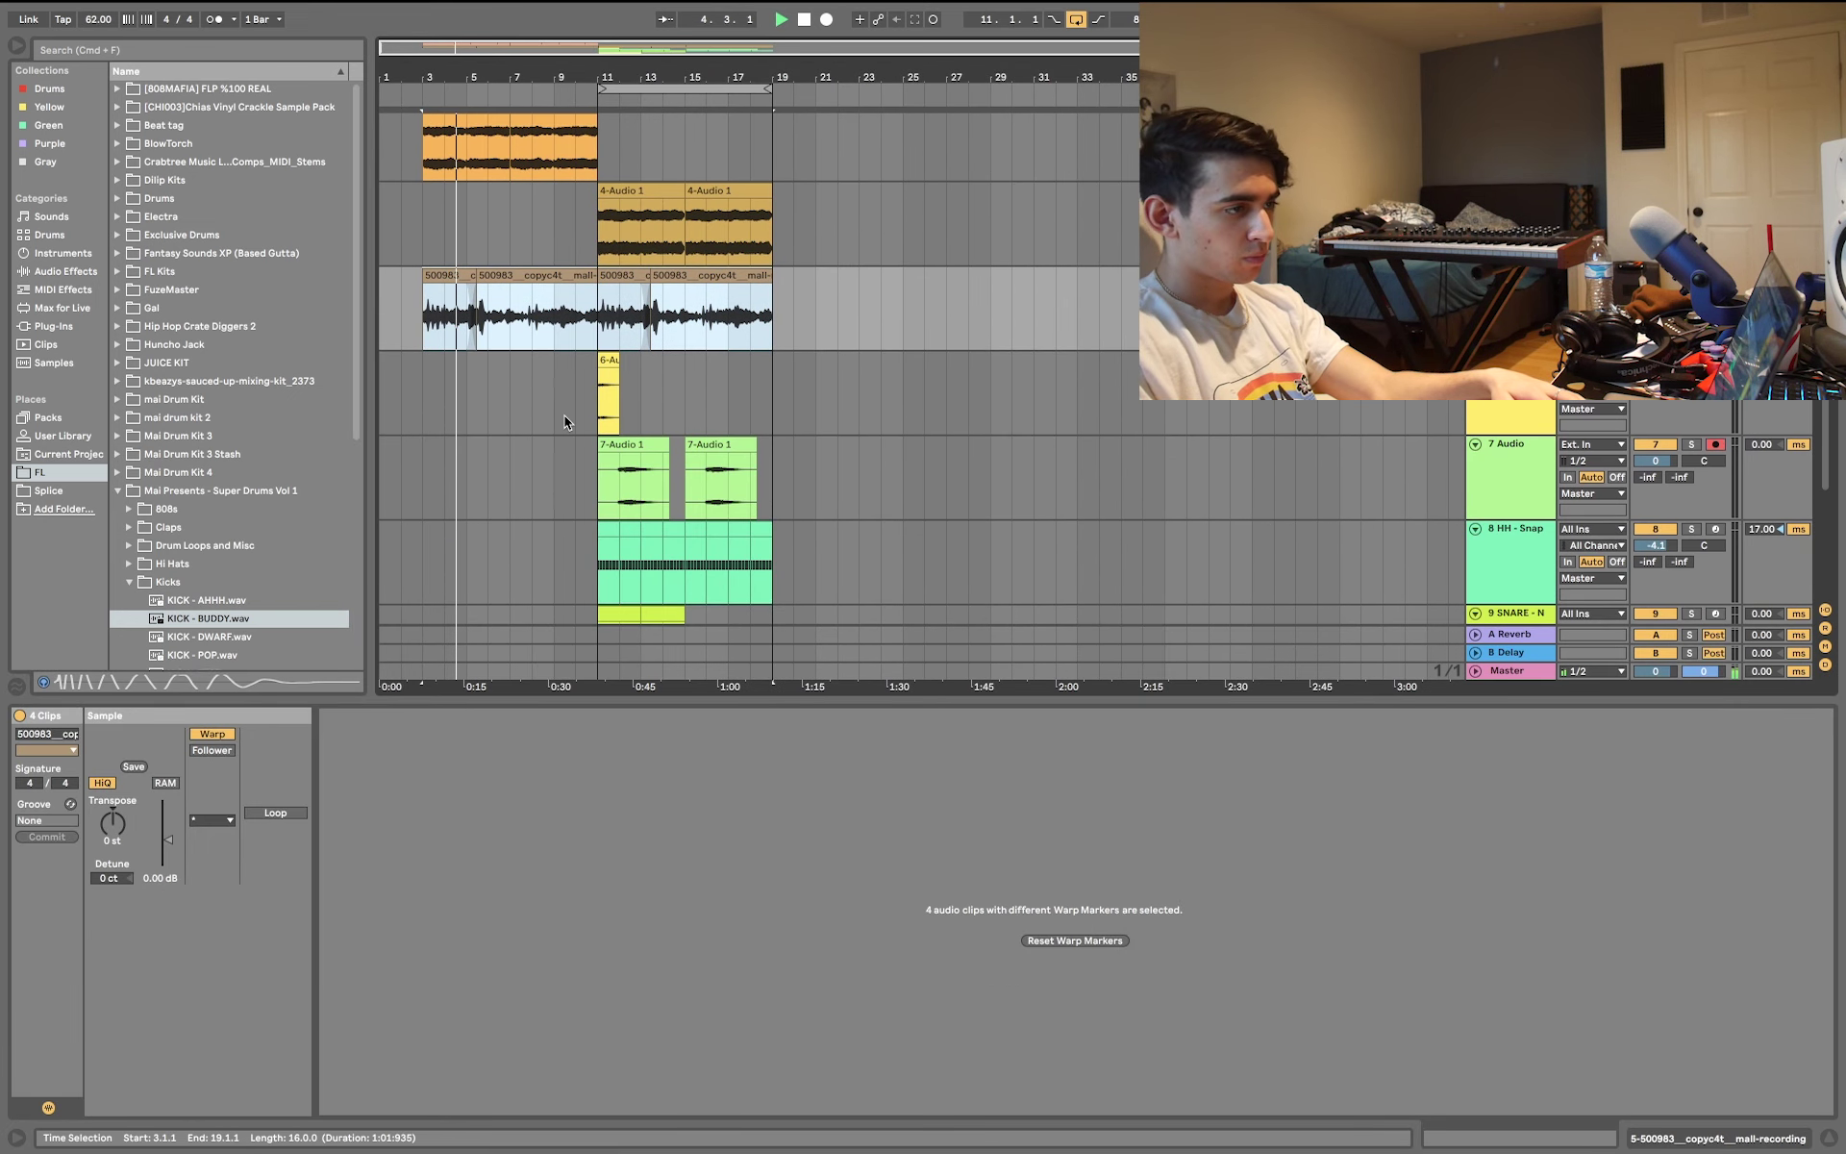
- Place the insert mark at 10.1.1 on track 6 and set the project tempo to 65 BPM
left_click(564, 422)
scroll(564, 421, "down", 5)
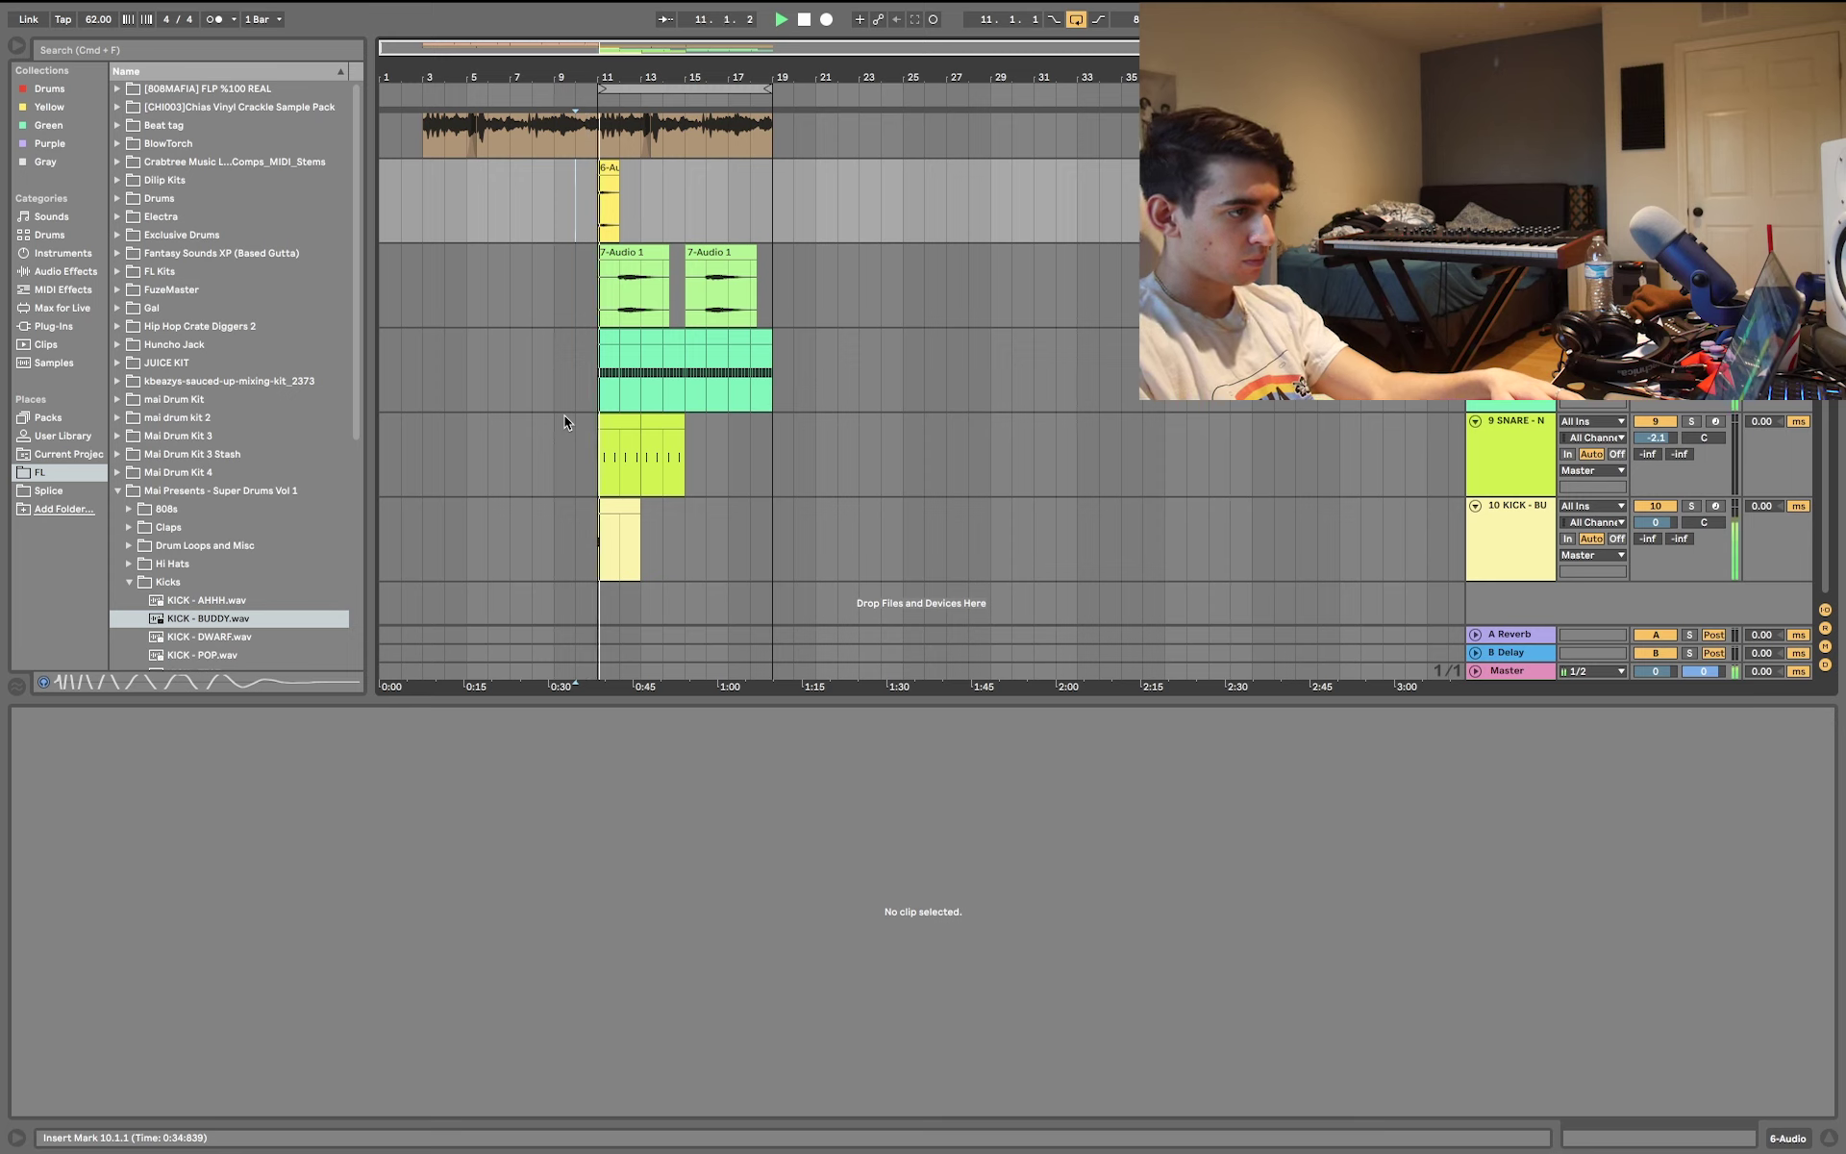
left_click_drag(98, 19, 98, 11)
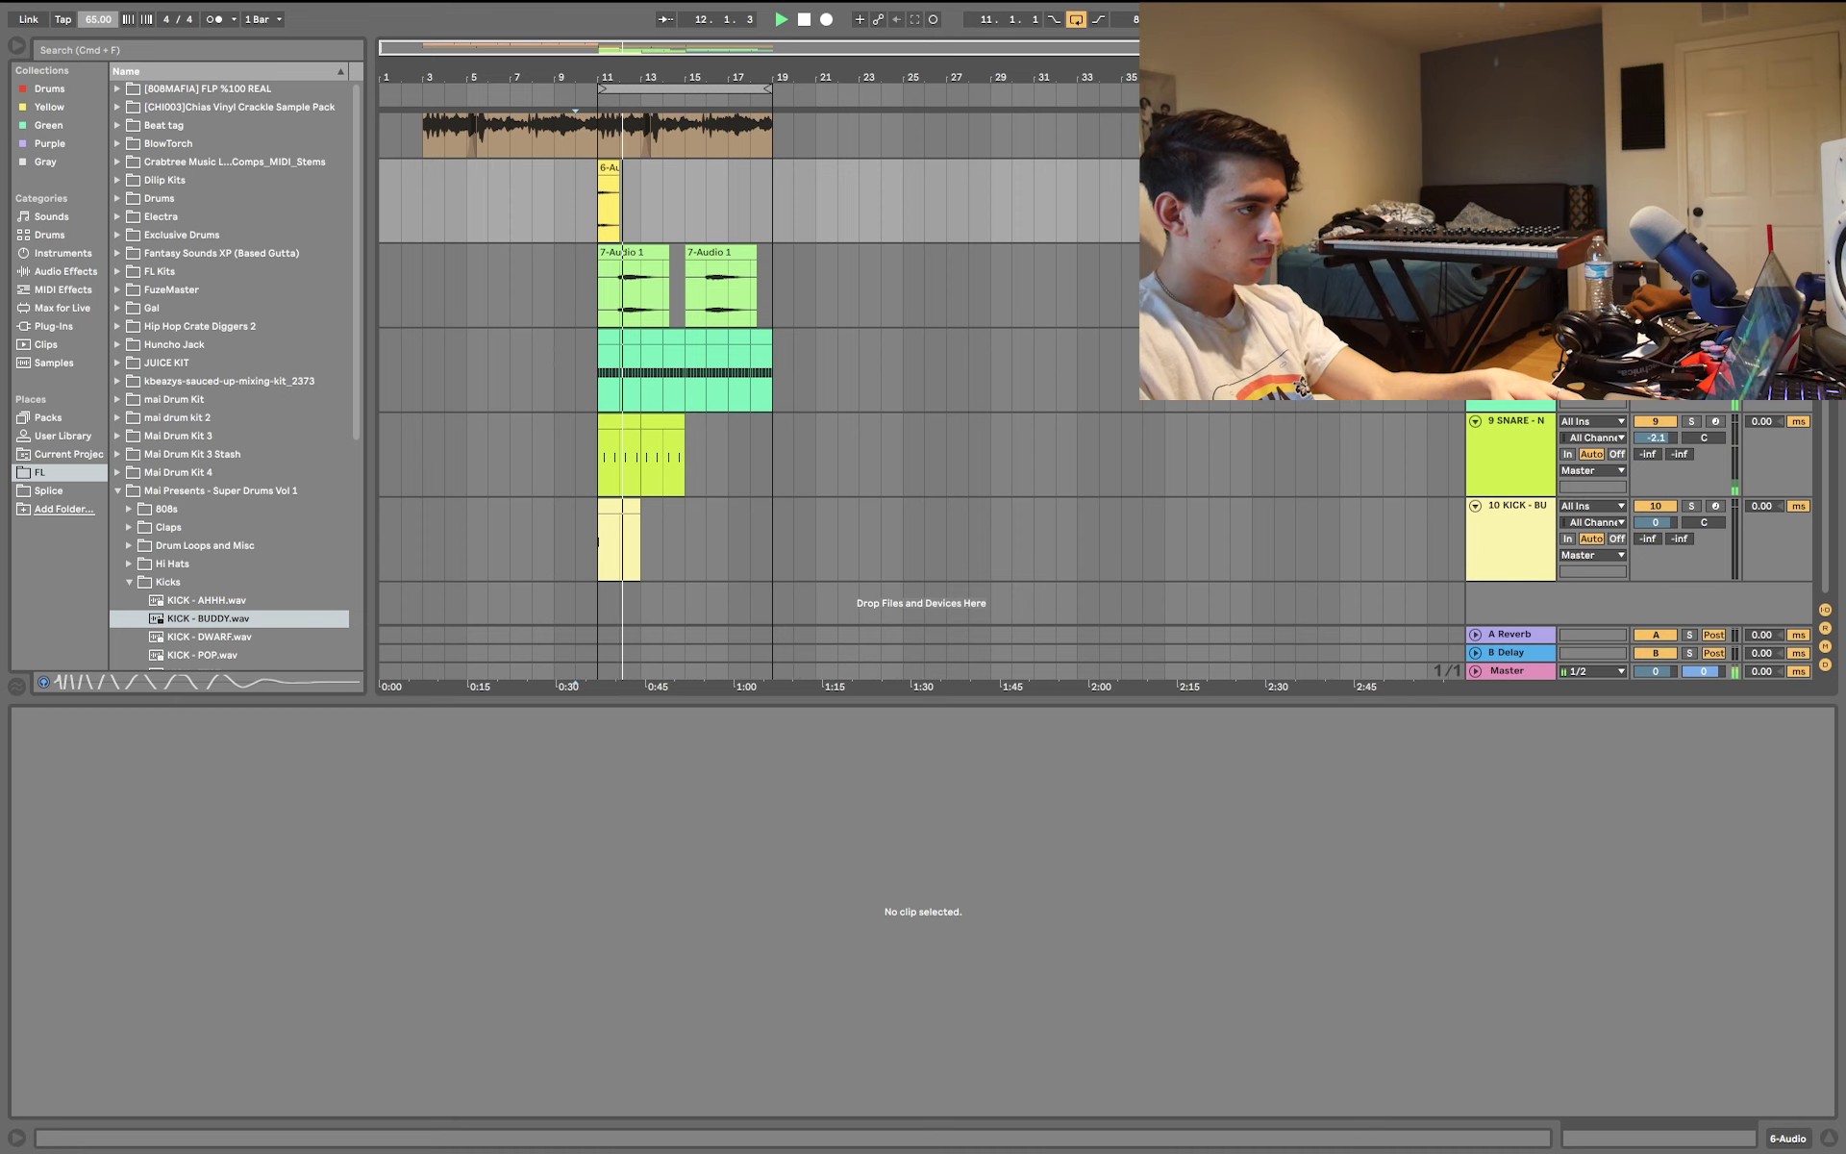
- Open the kick clip on track 10 and show the SNARE - NEW device of track 9 during playback
left_click(620, 503)
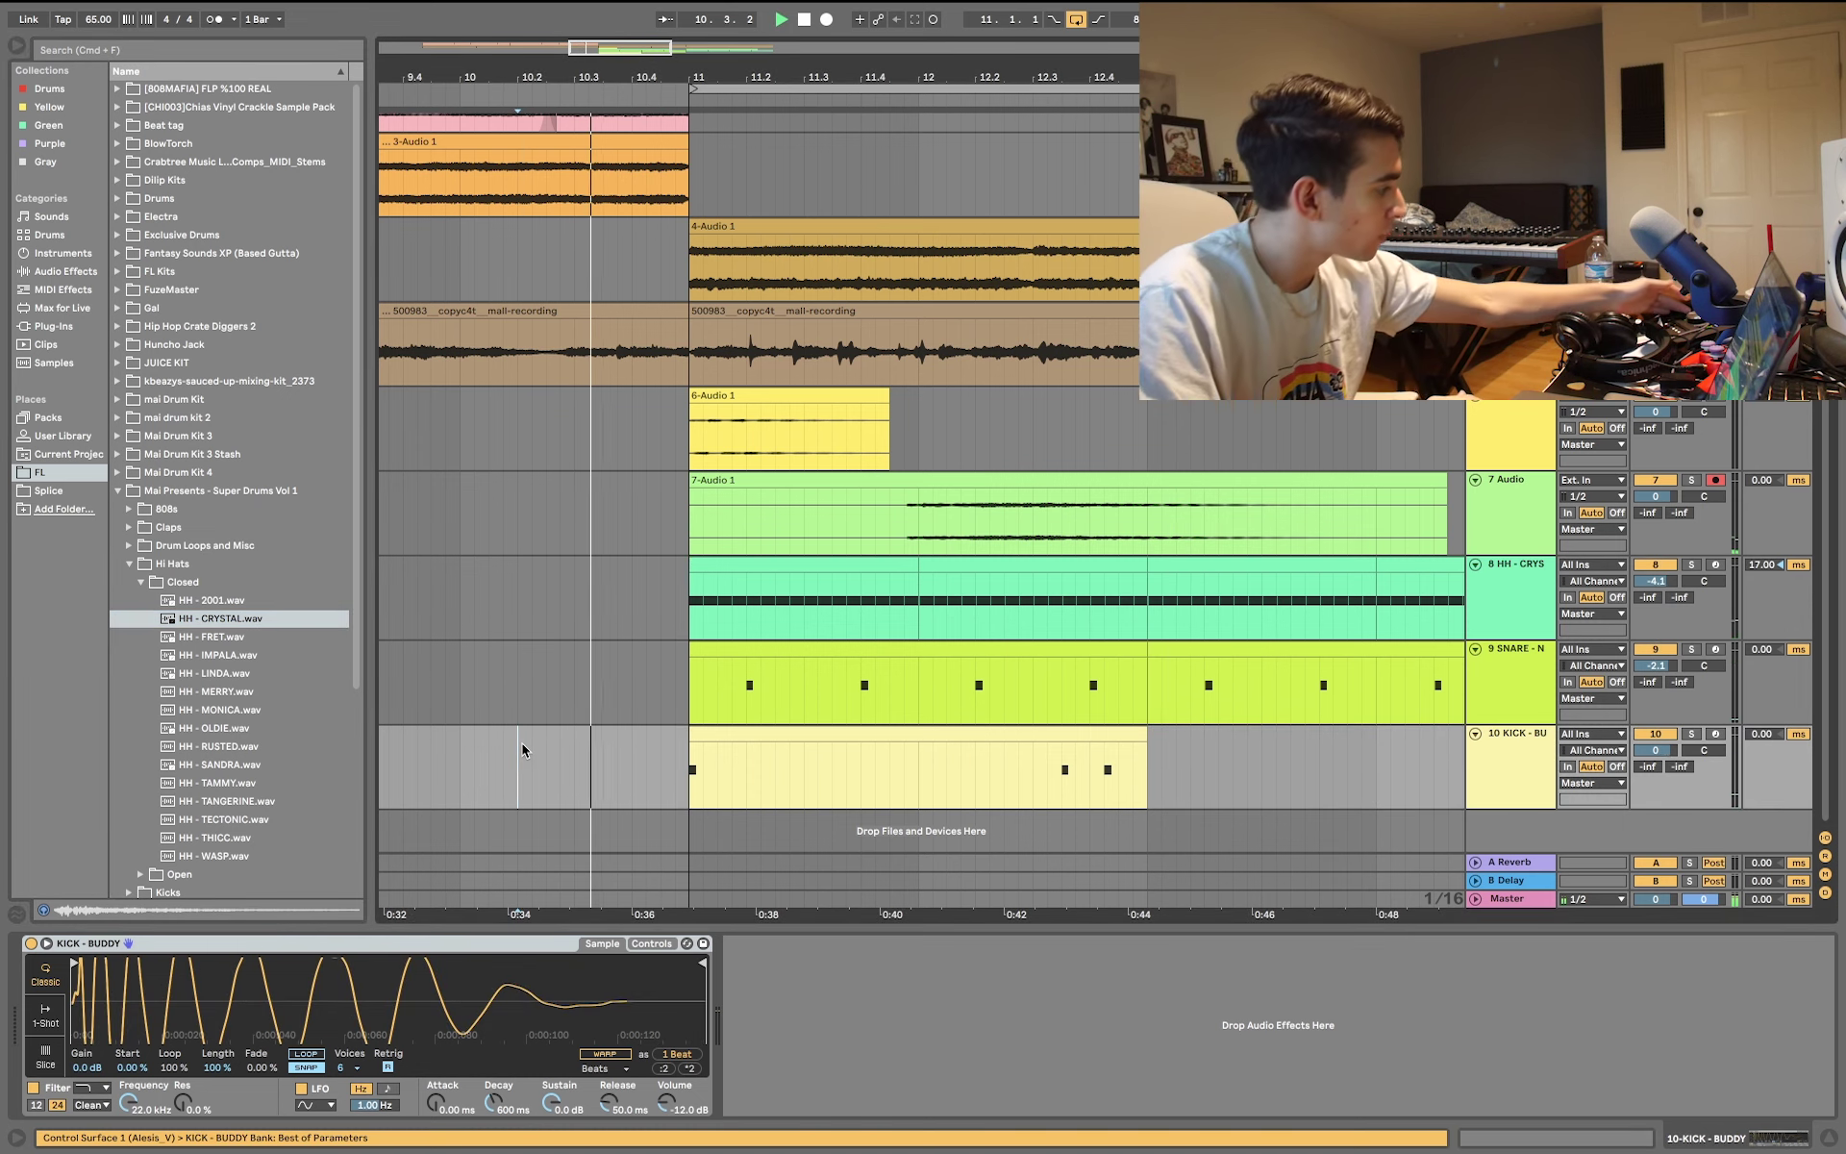
scroll(949, 618, "left", 1)
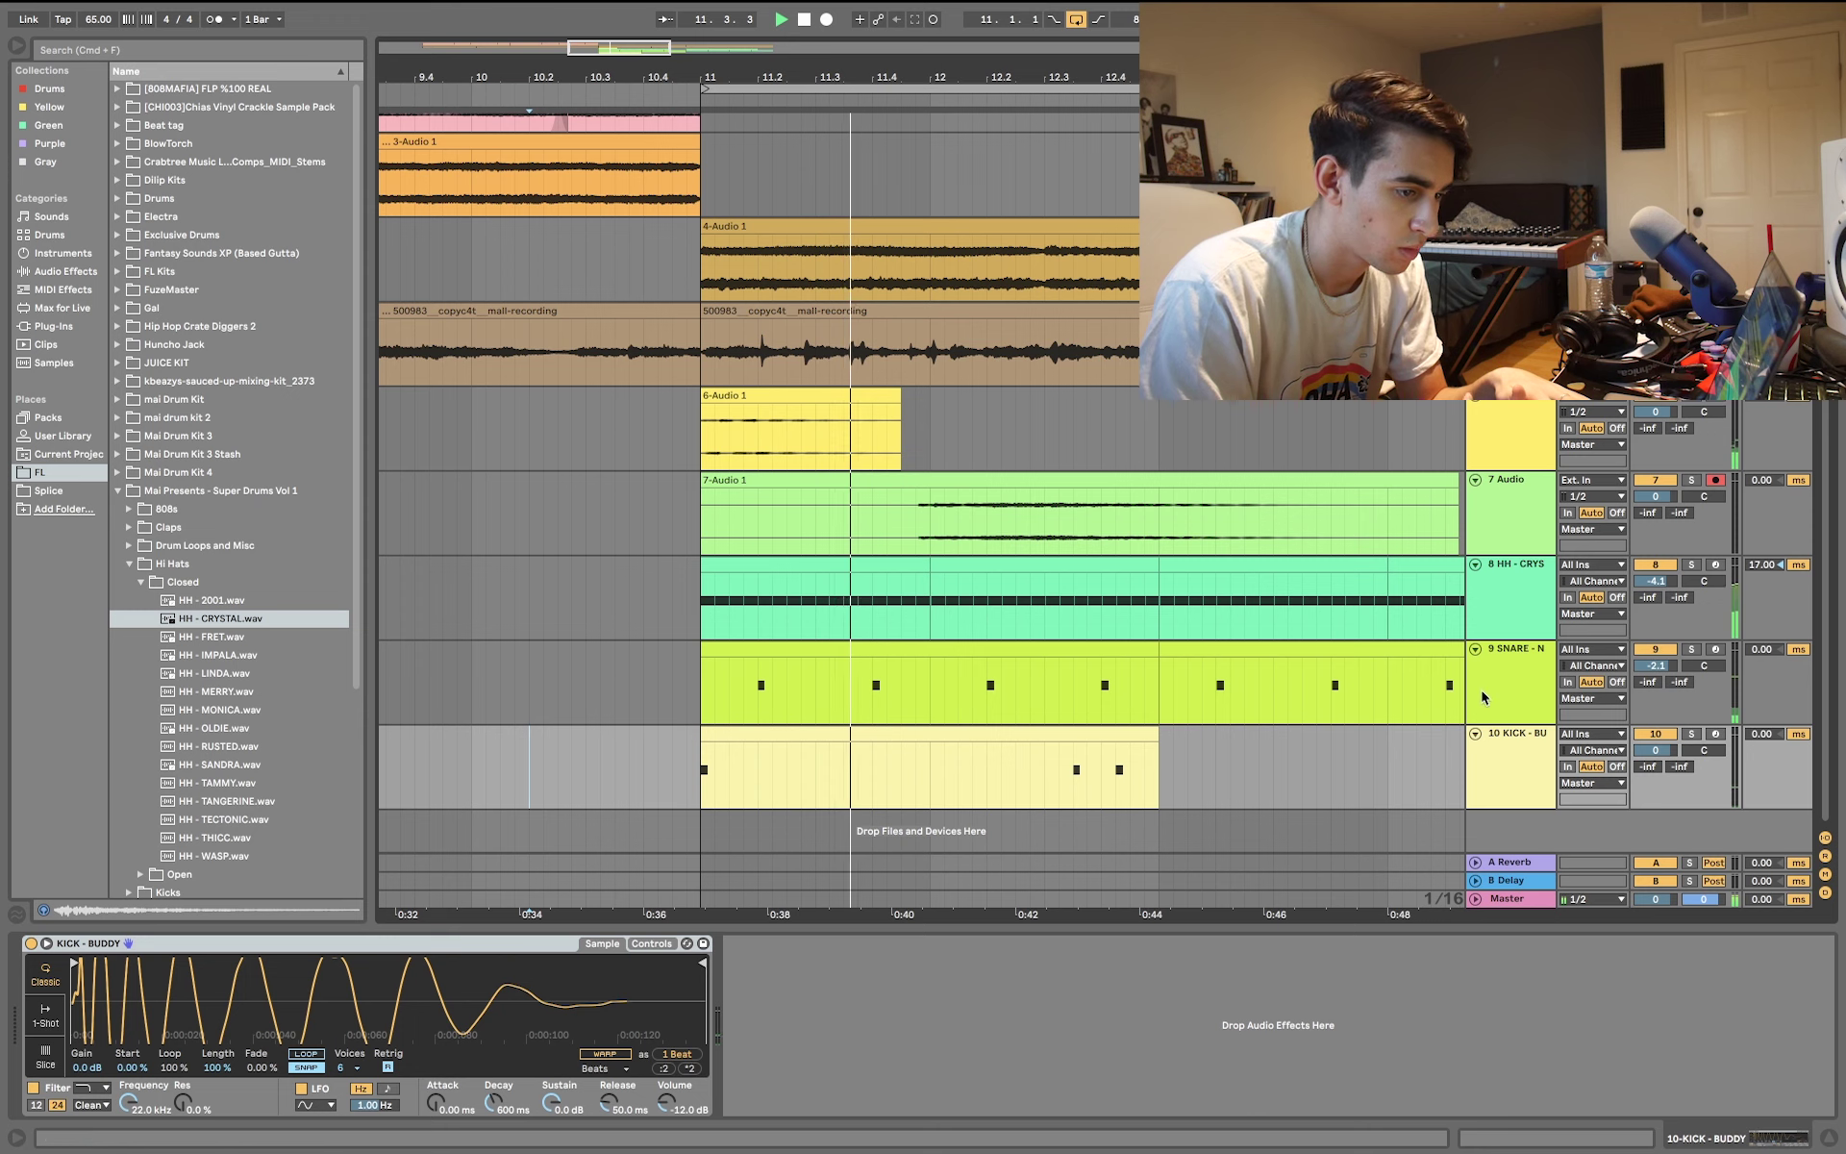
left_click(694, 653)
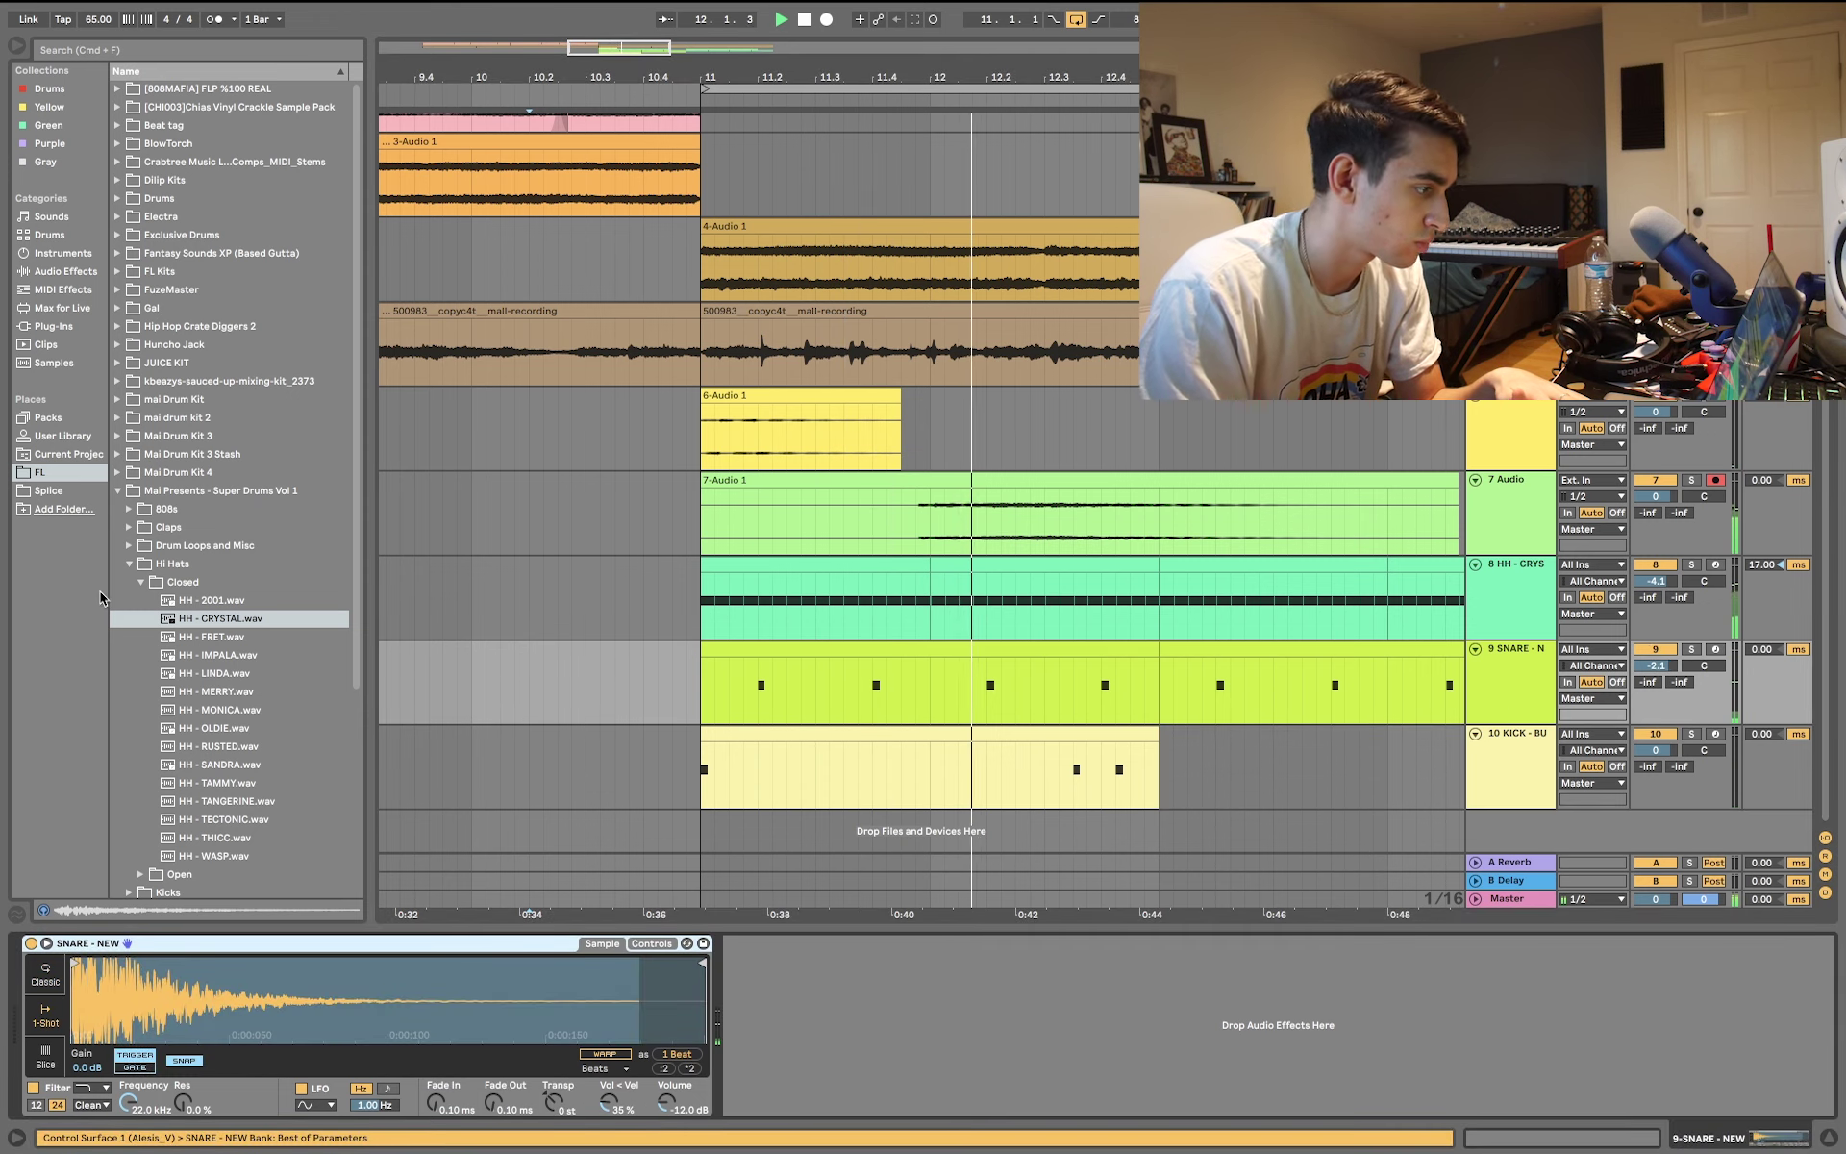
- Search the library for "shaker" and place 90_BossaShakers_01_SP.wav on a new track at bar 11
left_click(129, 564)
left_click(246, 56)
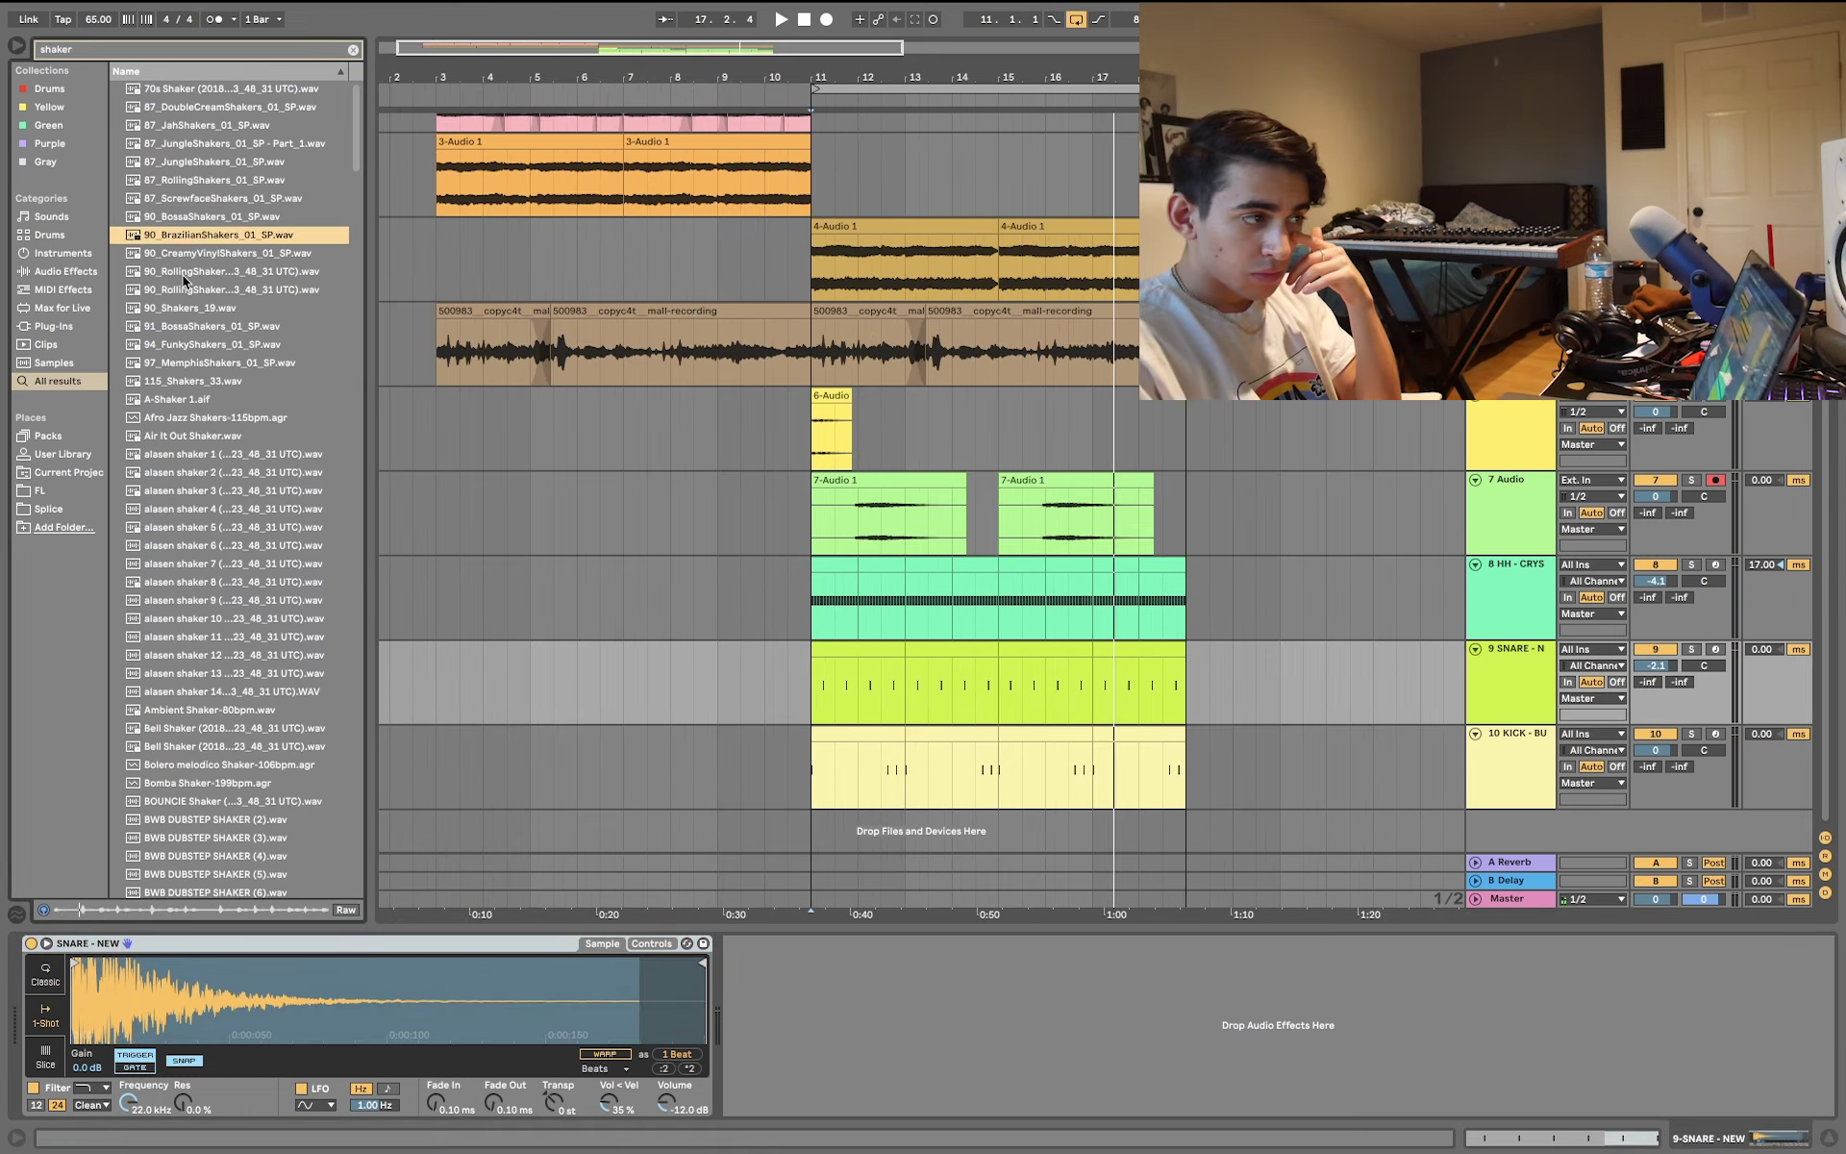
key("Up")
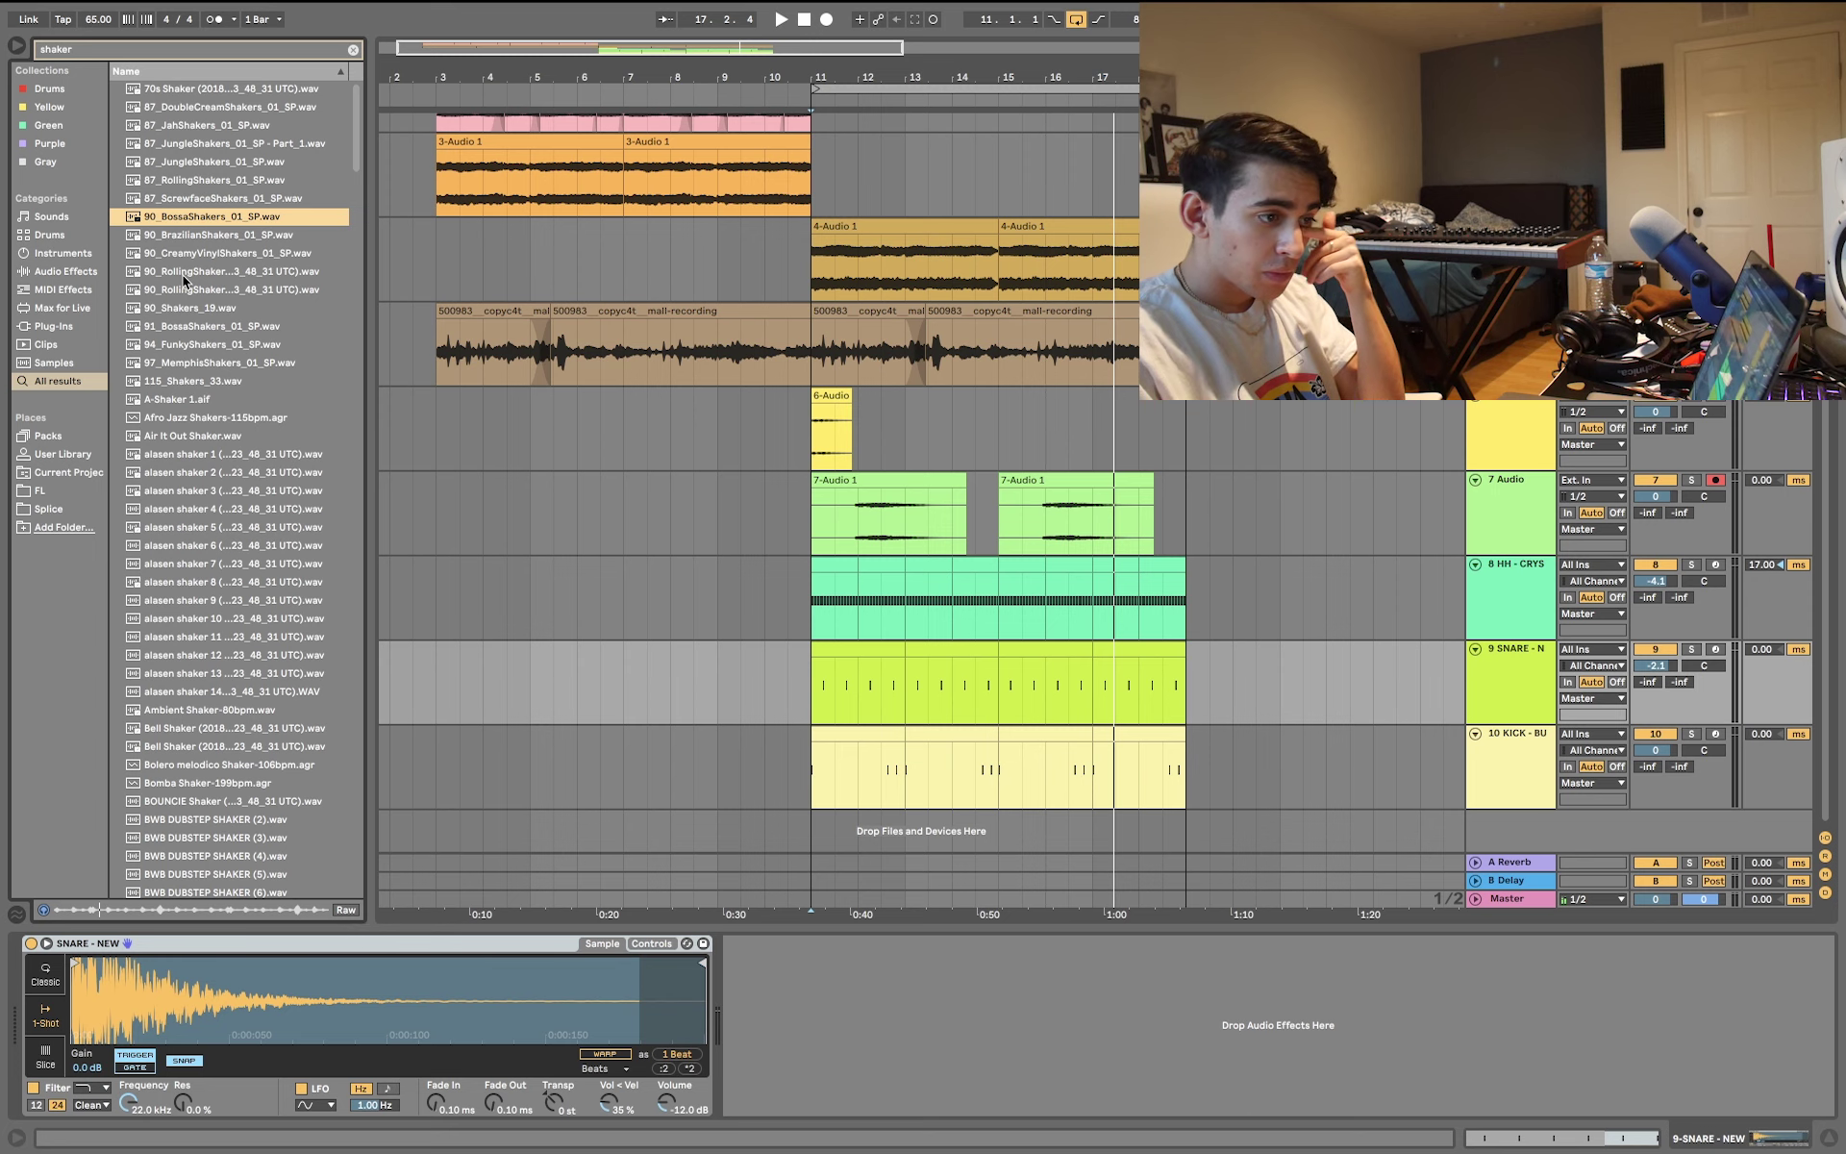
scroll(1138, 683, "left", 1)
left_click_drag(274, 219, 838, 834)
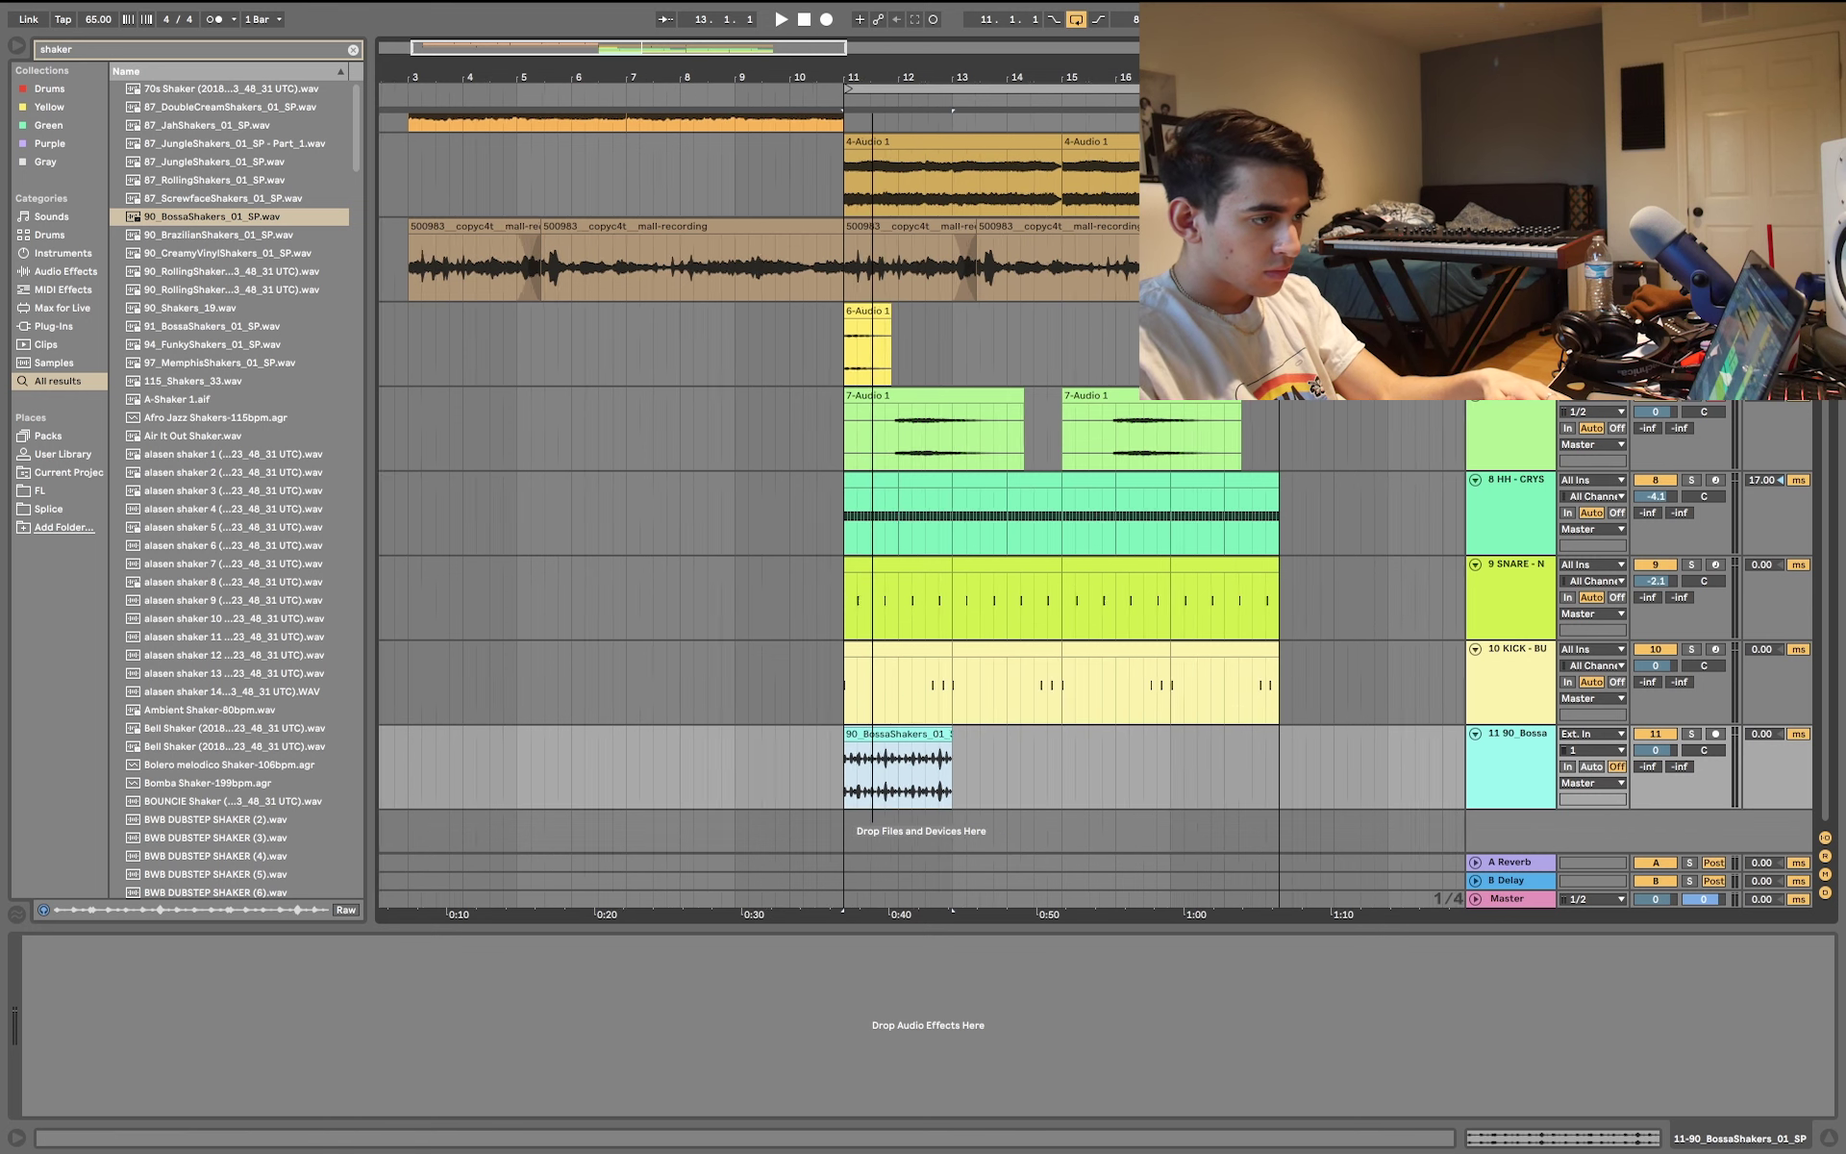
- Play the 90_BossaShakers_01_SP loop against the drums and undo its placement
key("plus")
key("space")
key("ctrl+z")
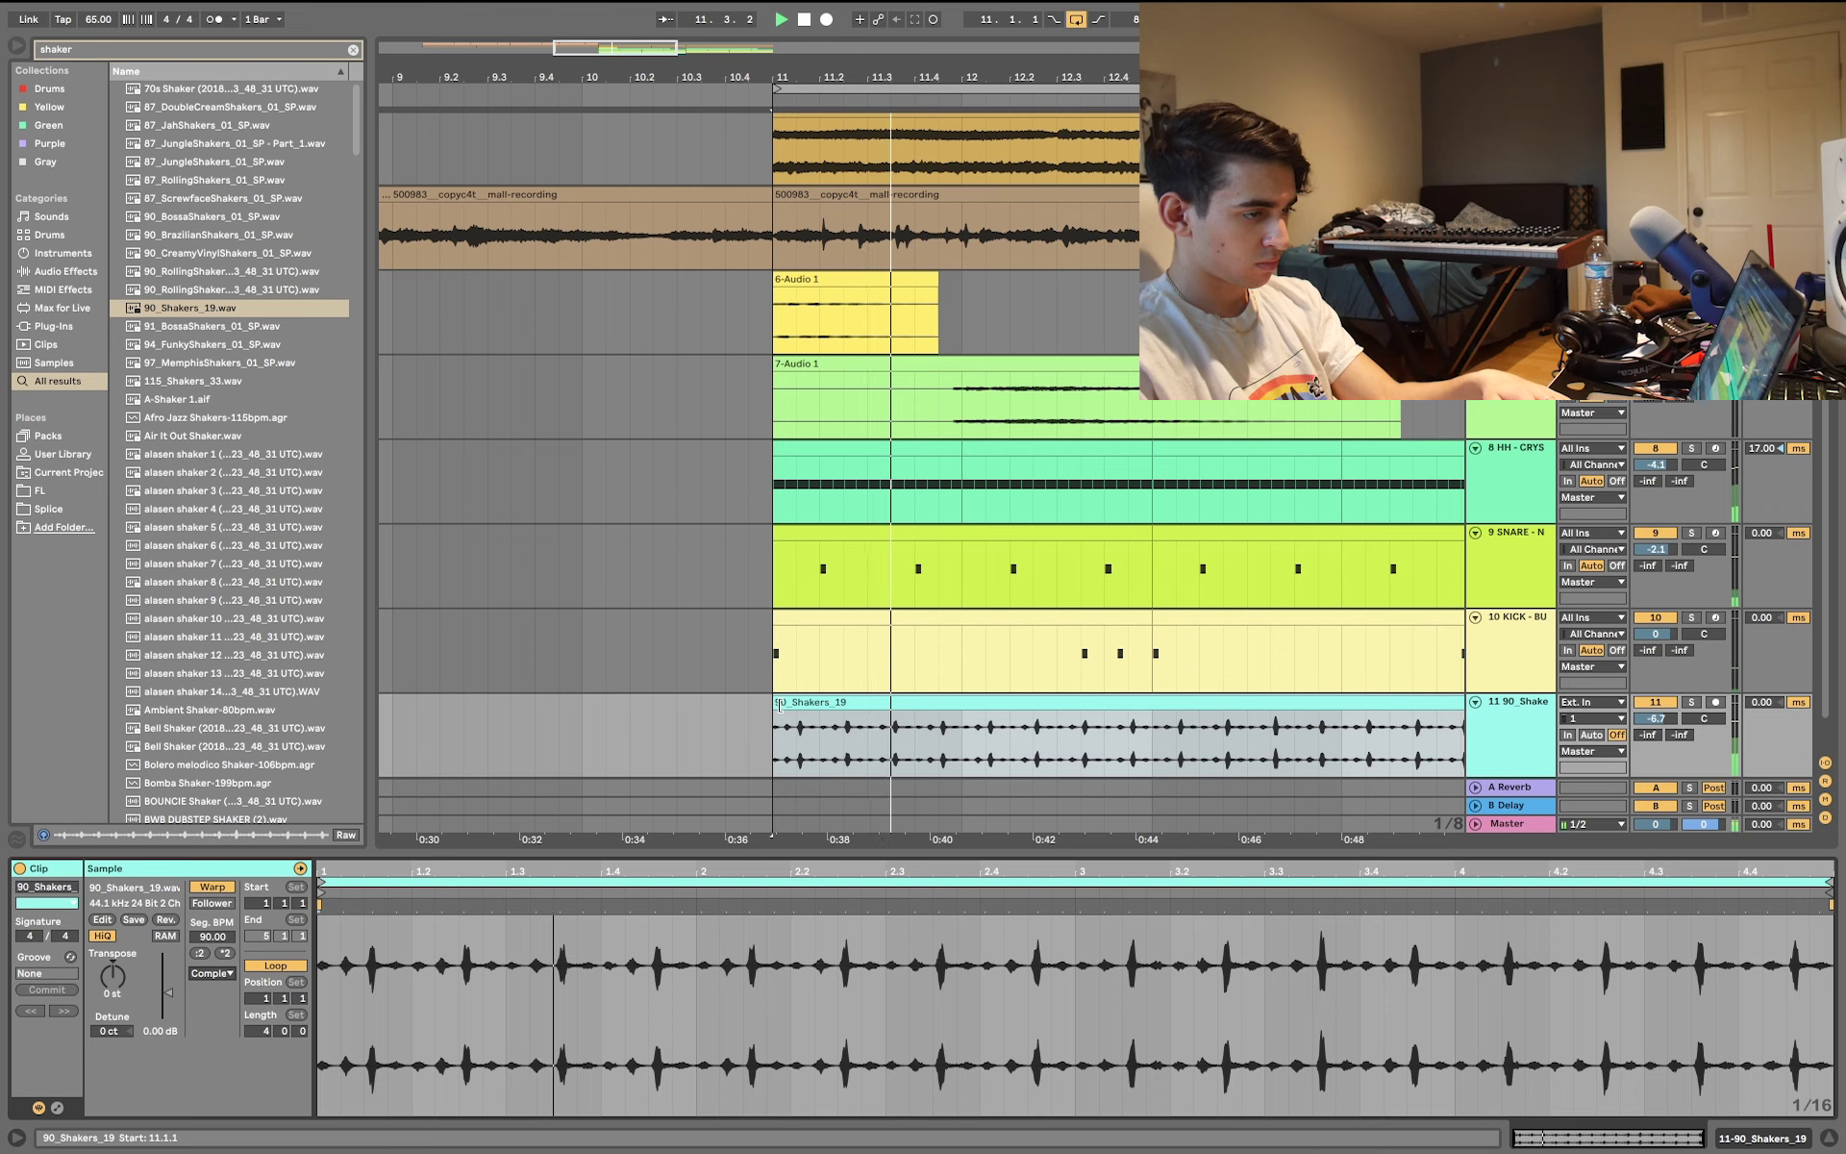
- Trim the 90_Shakers_19 loop on track 11 to a single shaker hit between 11.3.3 and 11.4.1
left_click_drag(780, 703, 890, 703)
left_click(829, 731)
scroll(828, 731, "right", 2)
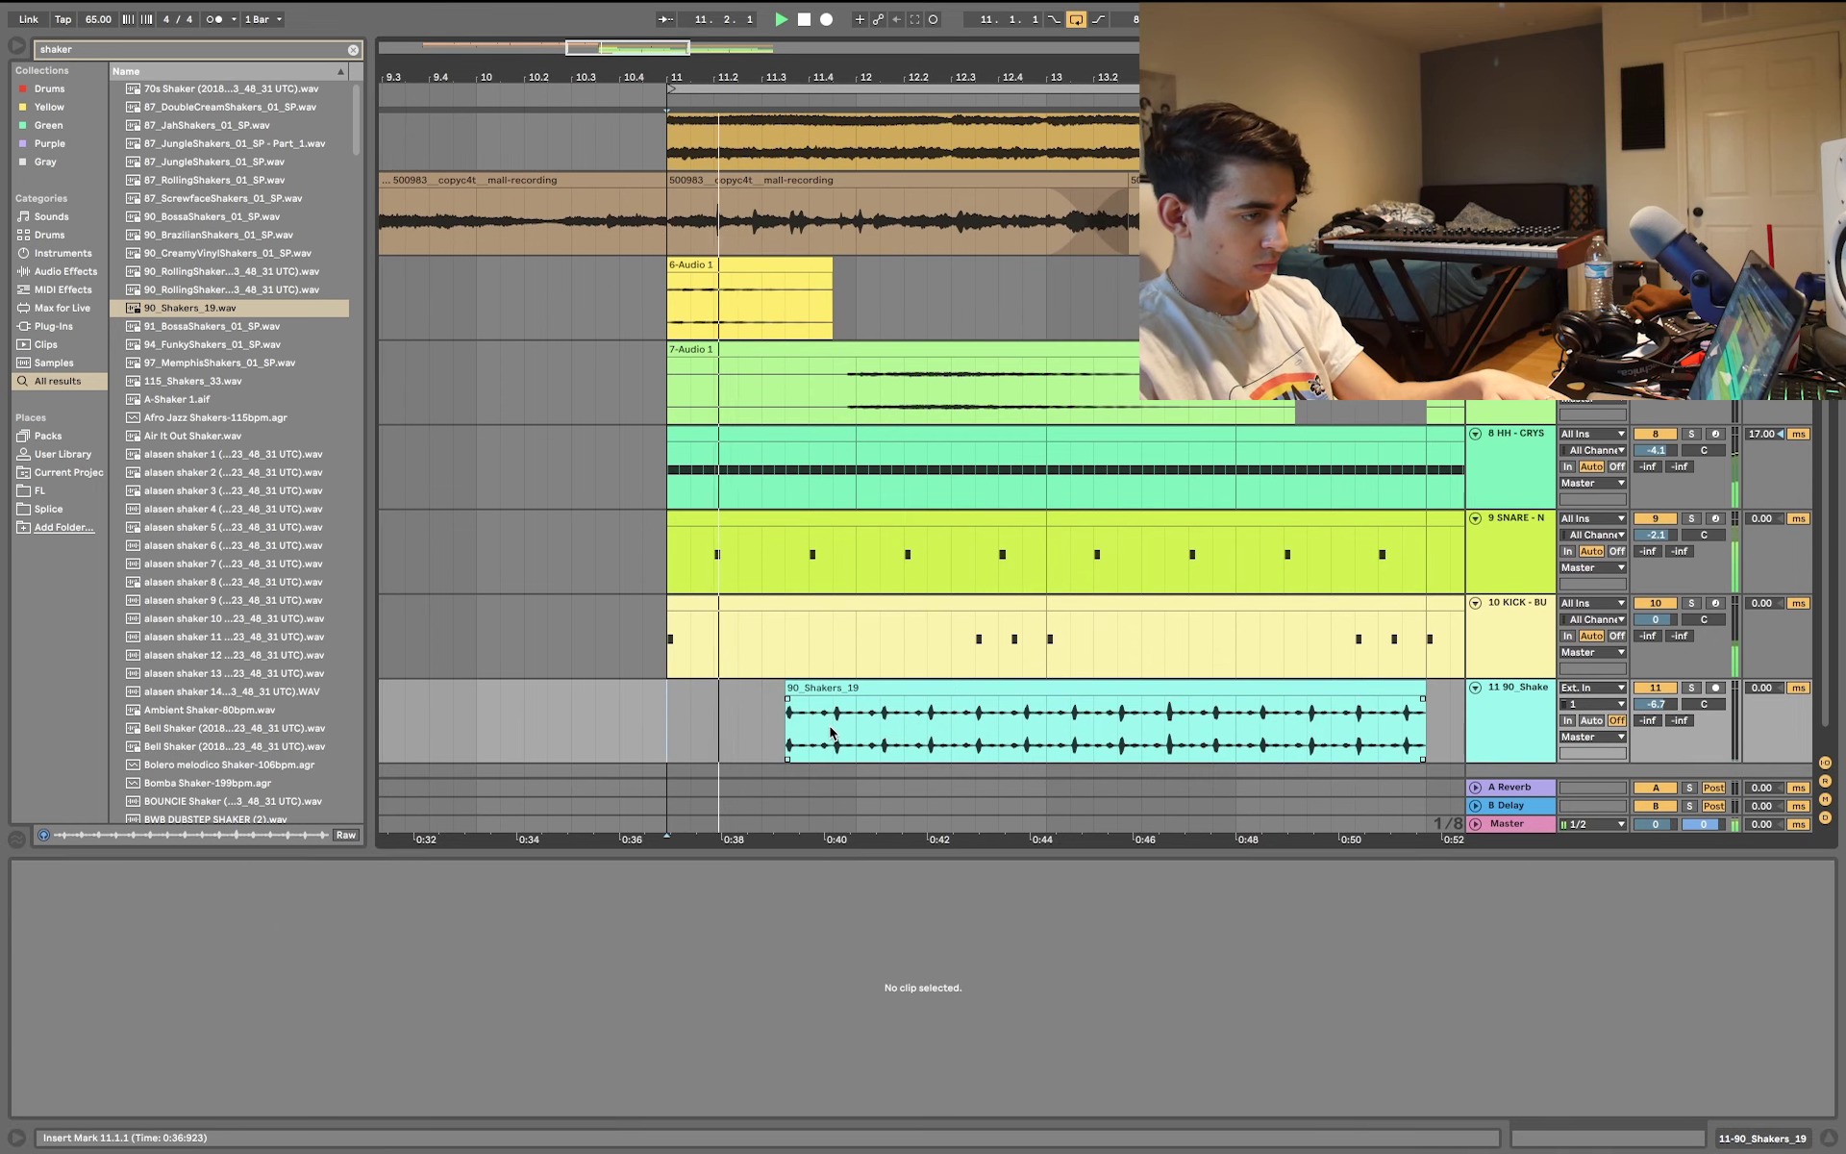
scroll(829, 731, "down", 1)
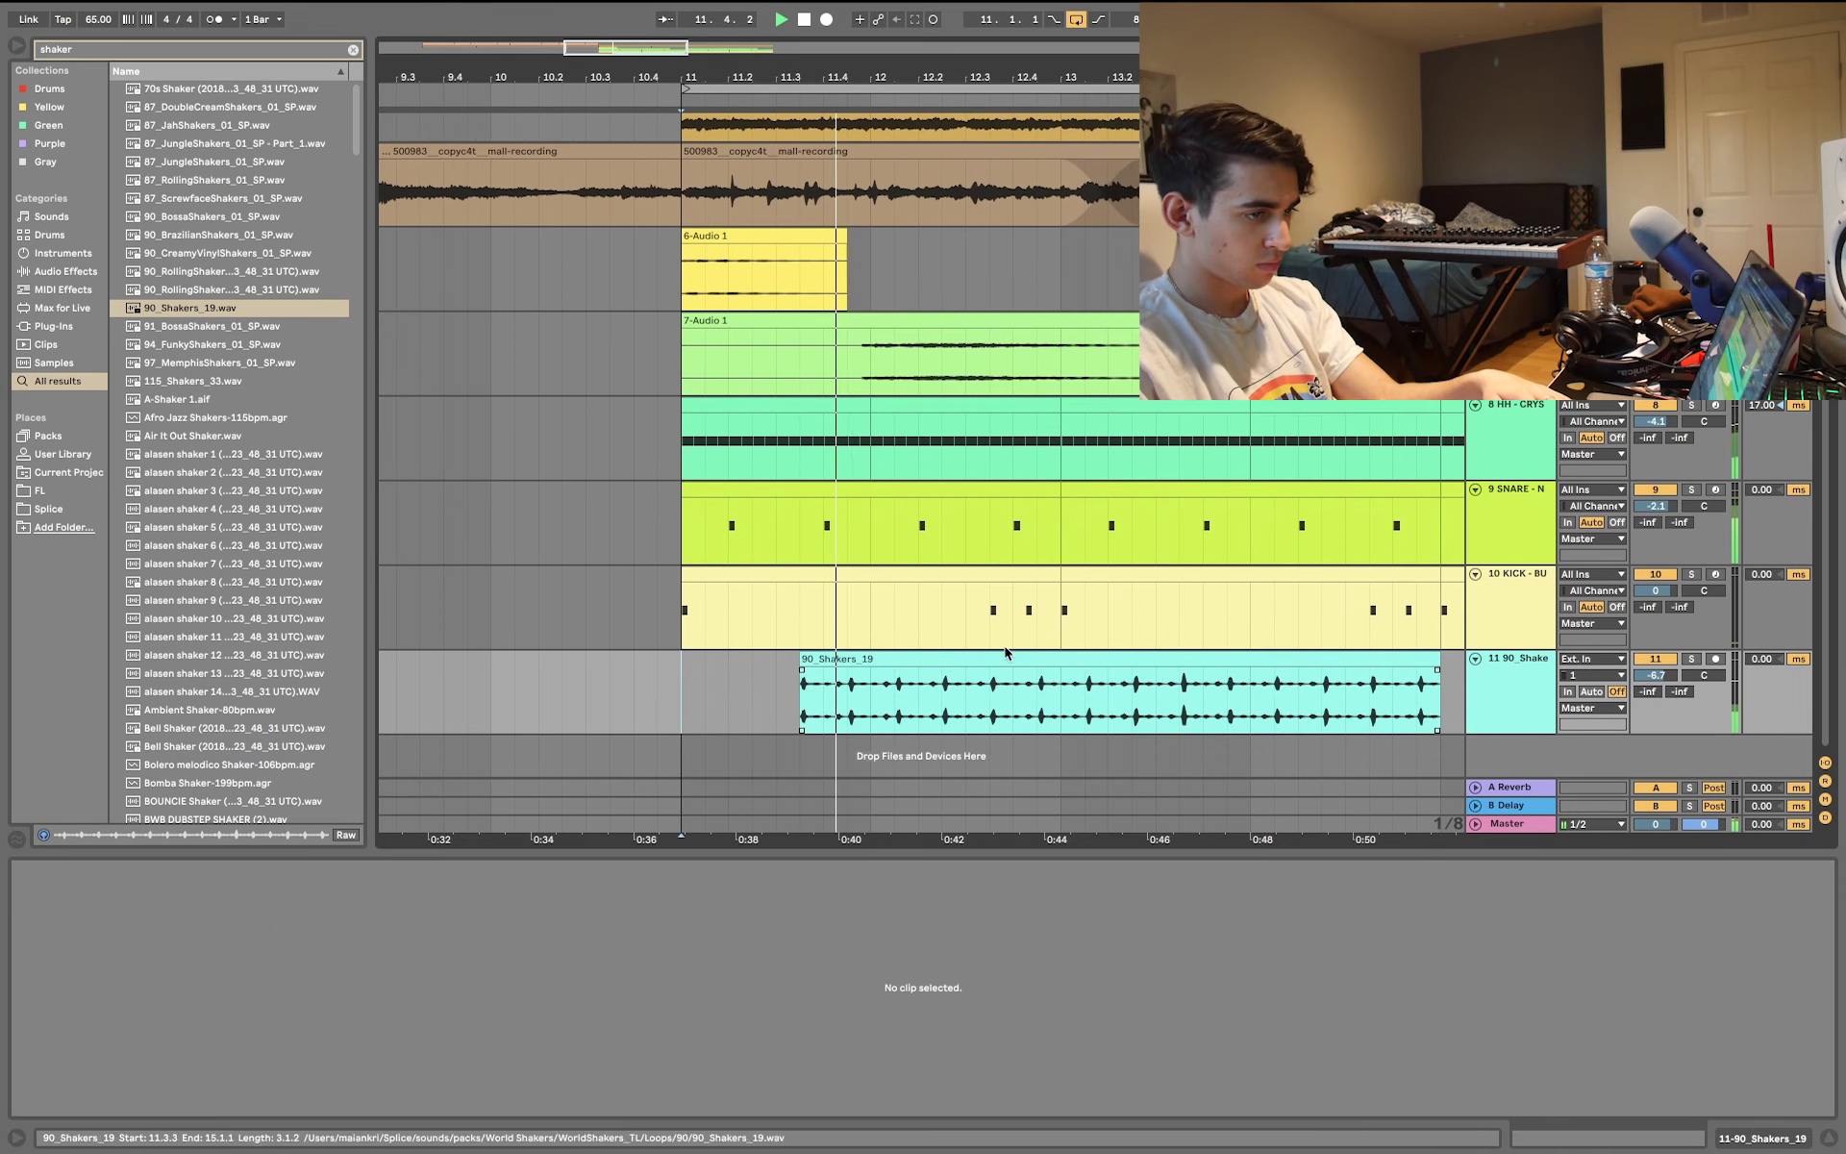
left_click_drag(1439, 692, 828, 723)
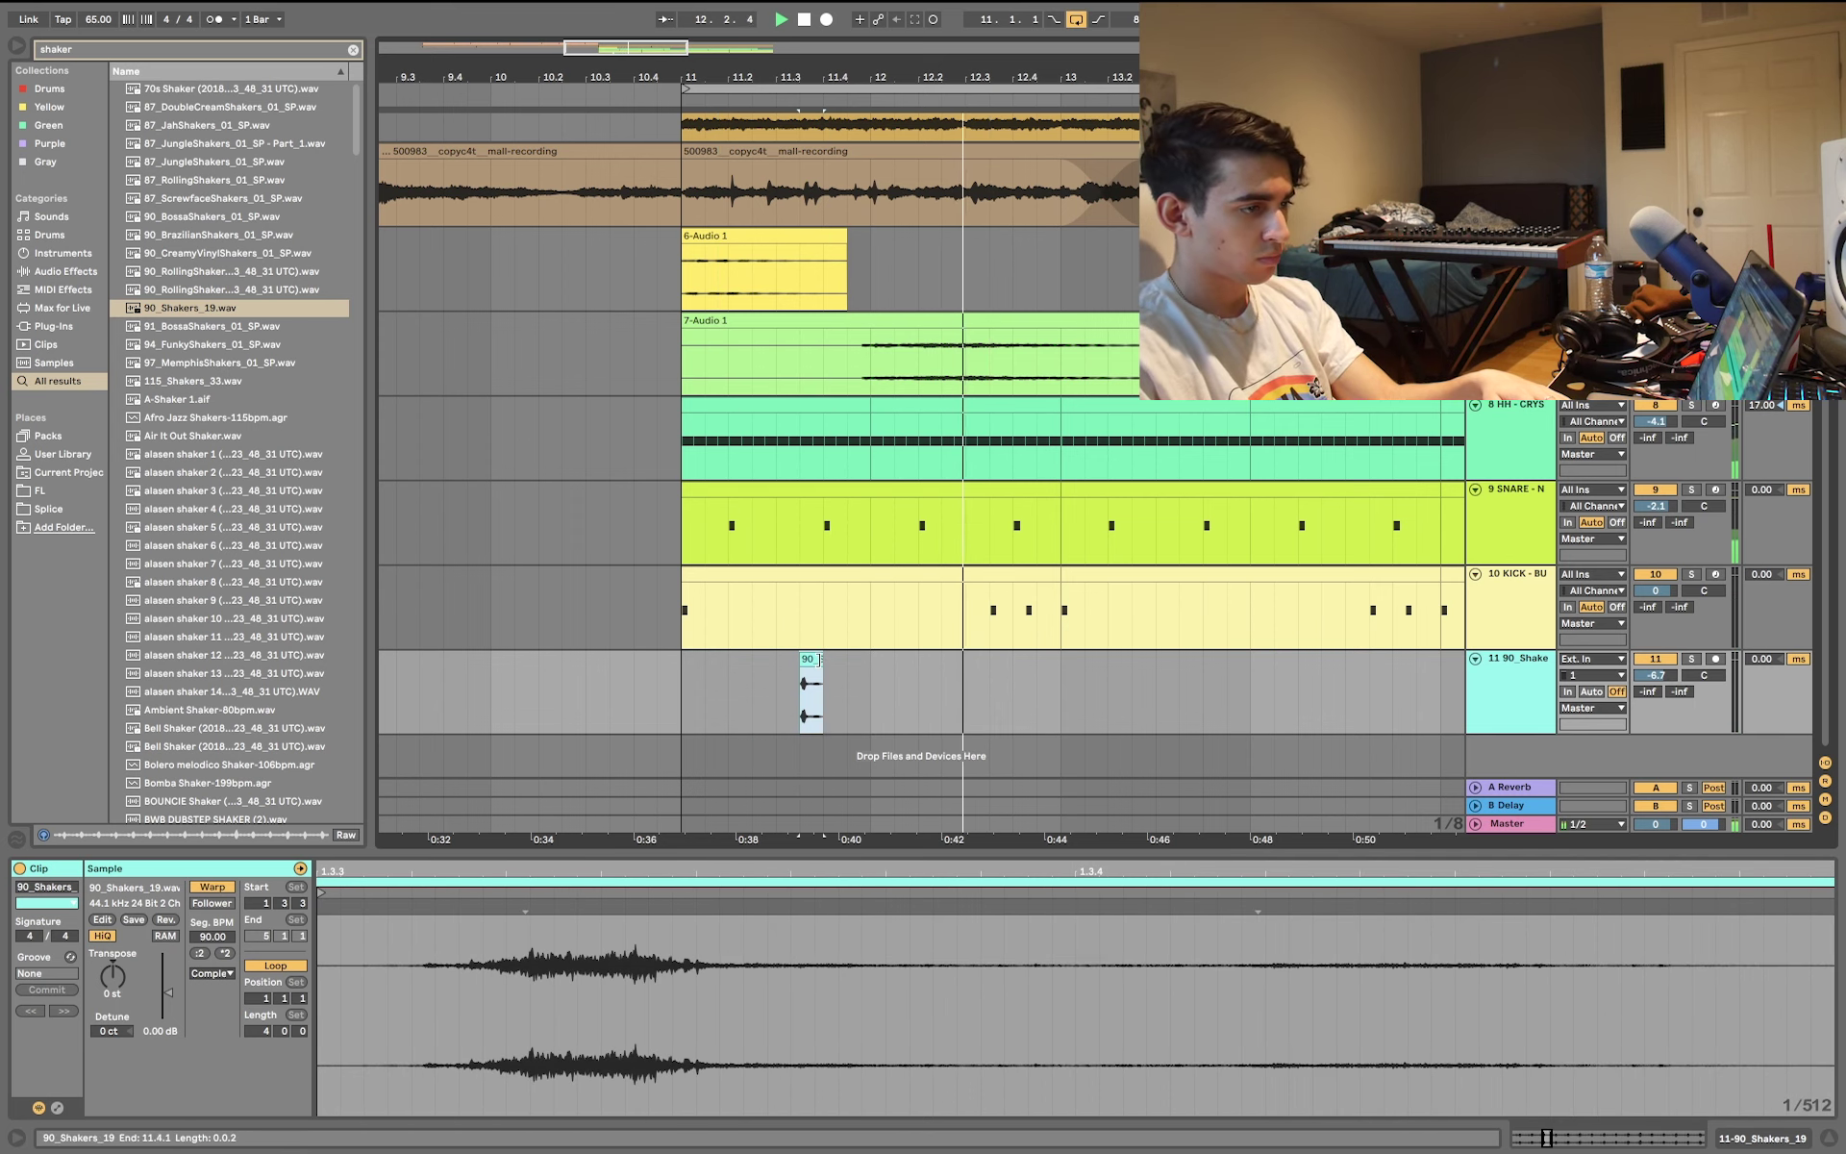
left_click_drag(819, 680, 845, 660)
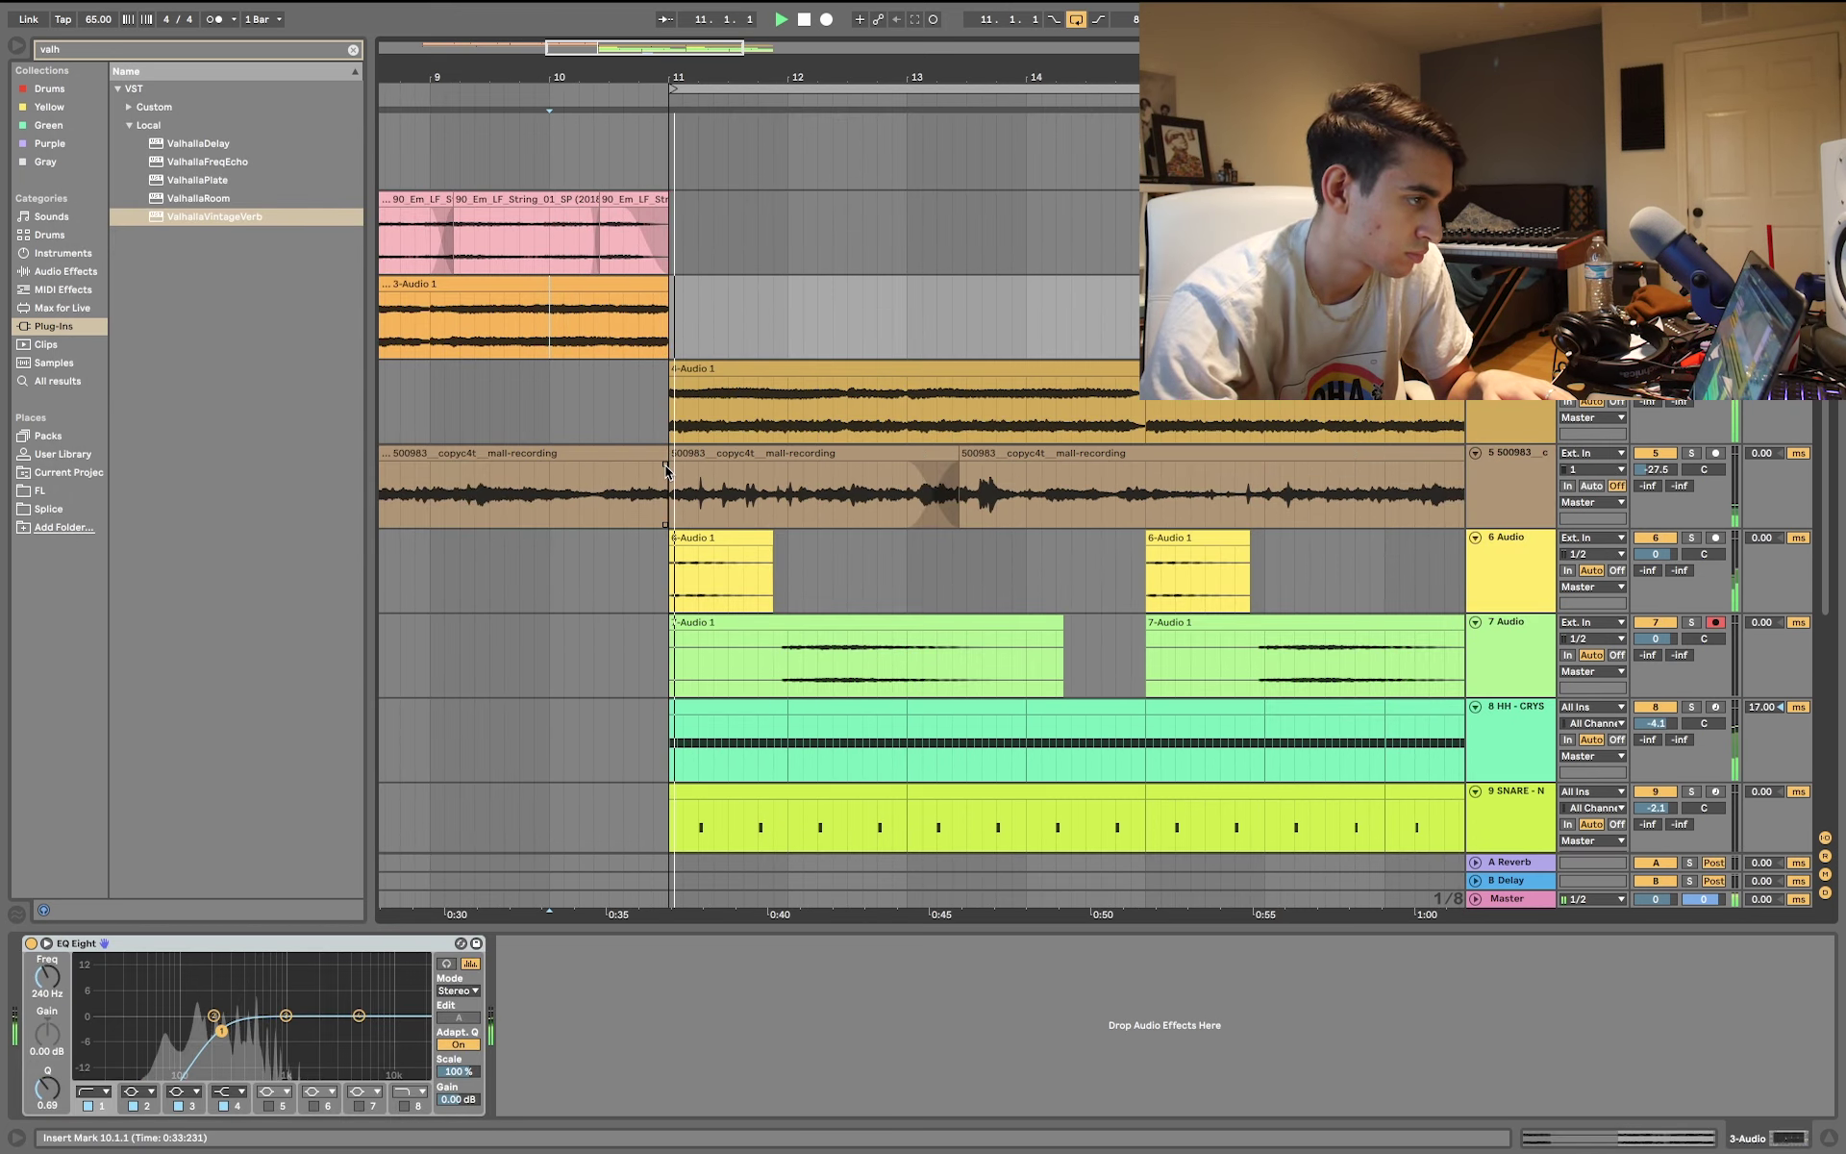
- Search the library for "shaker" and load 87_DoubleCreamShakers_01_SP.wav into a Drum Rack on new track 13
scroll(736, 362, "down", 5)
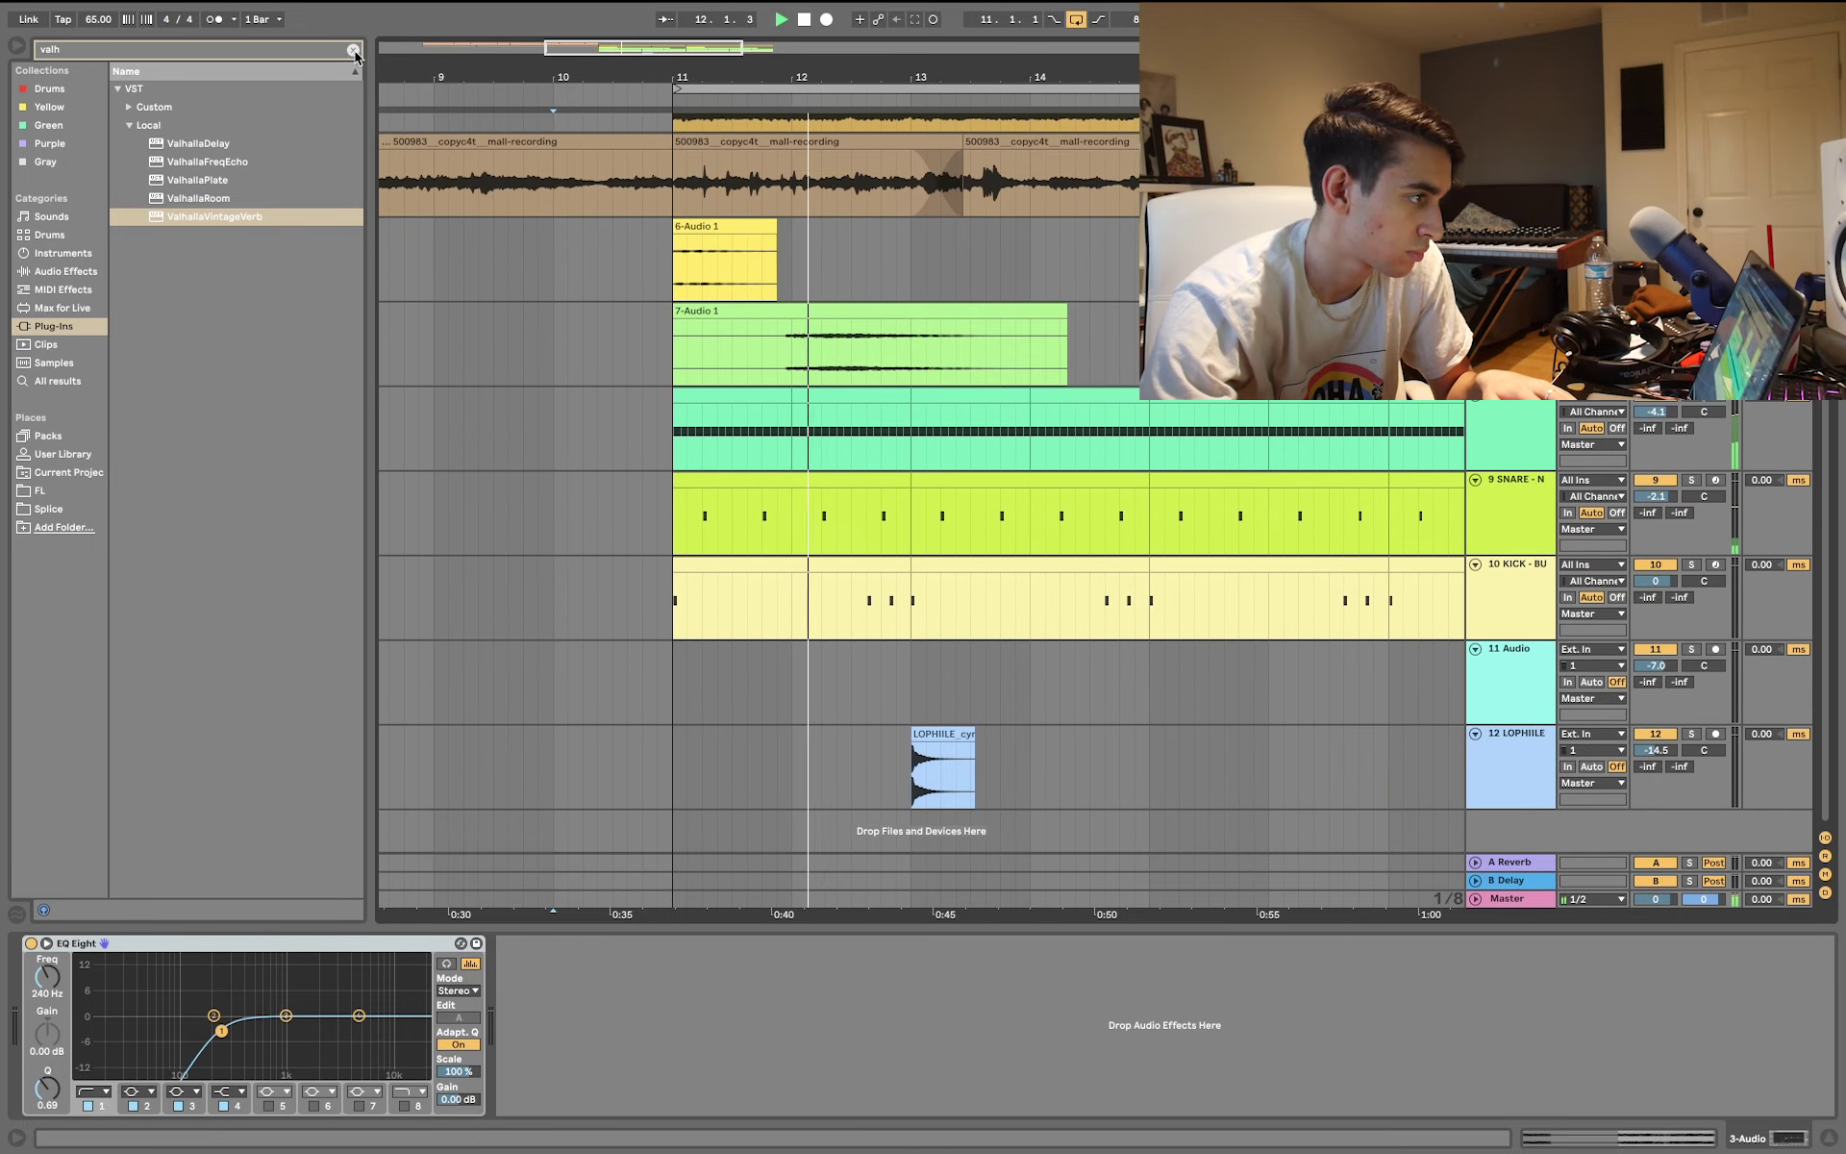
left_click(353, 49)
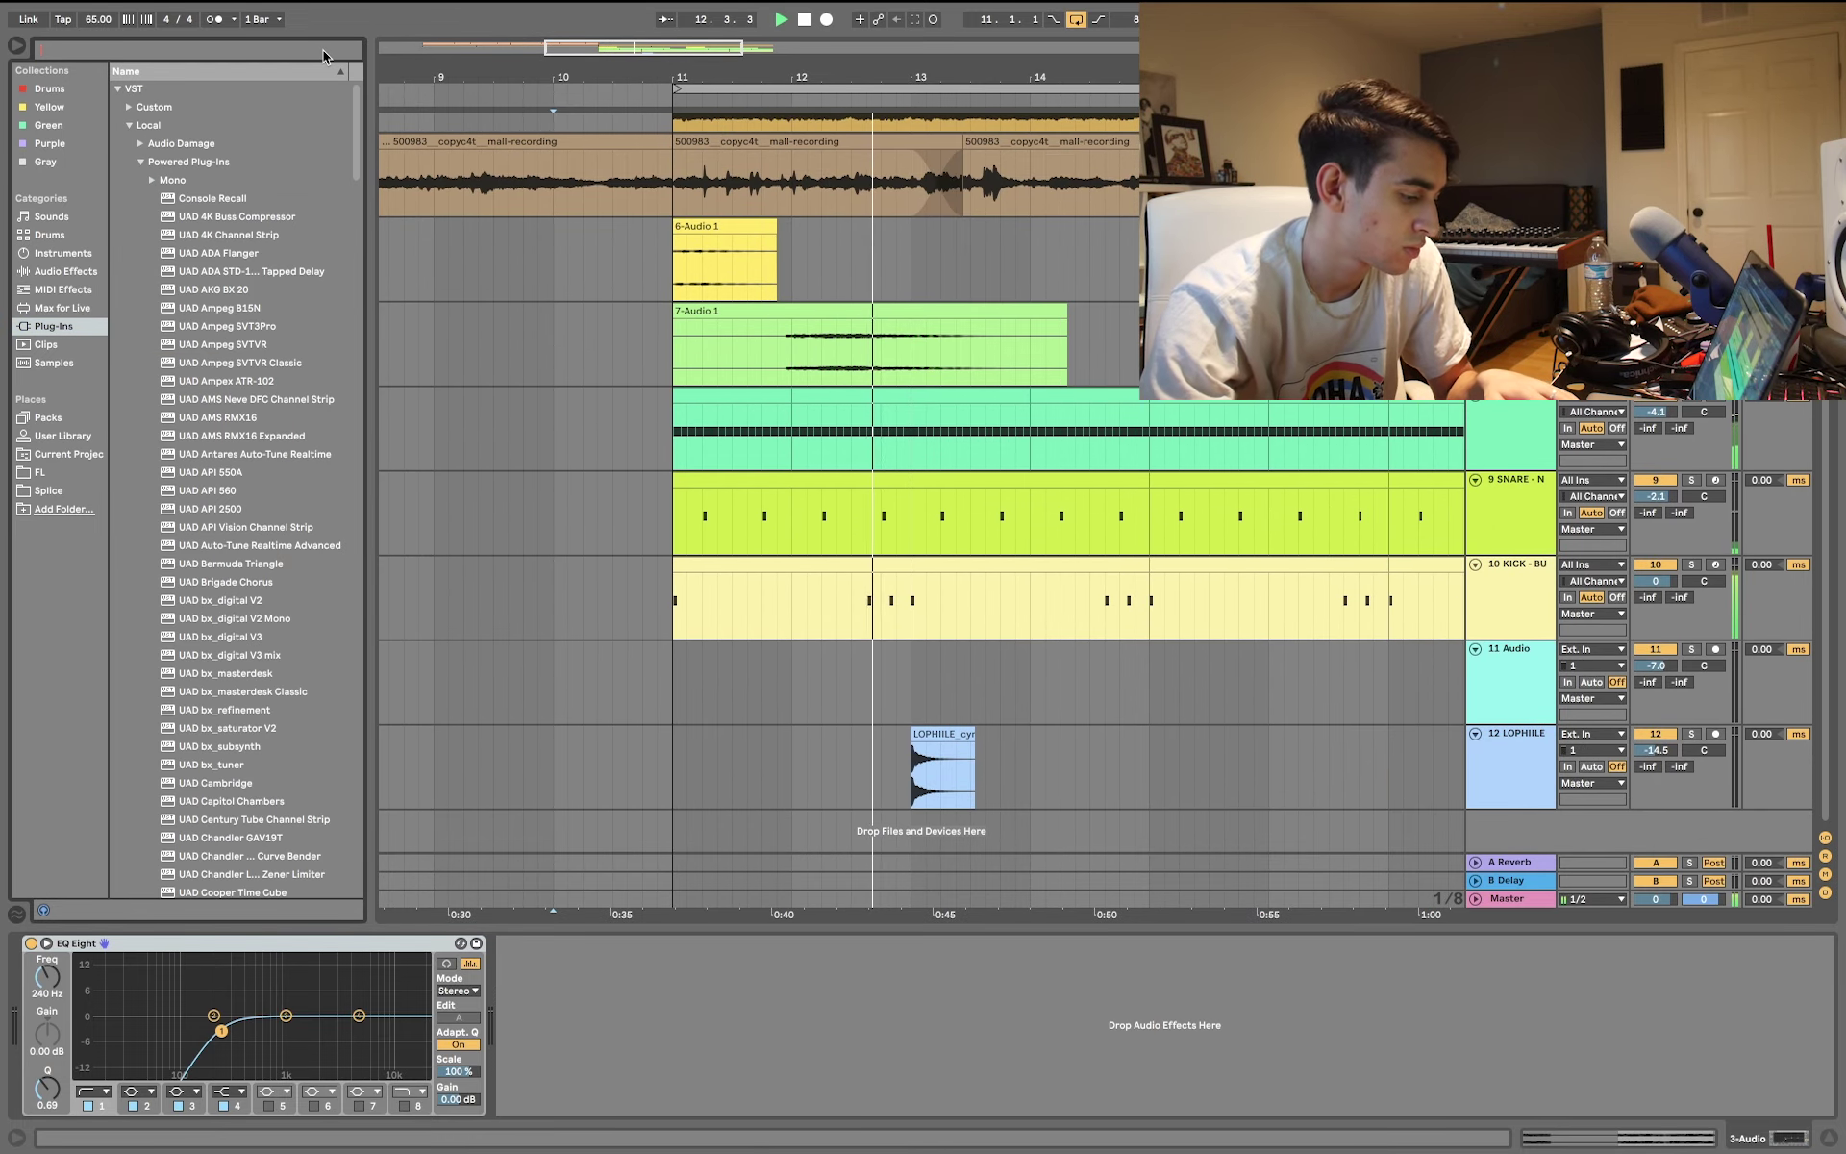
type("shaker")
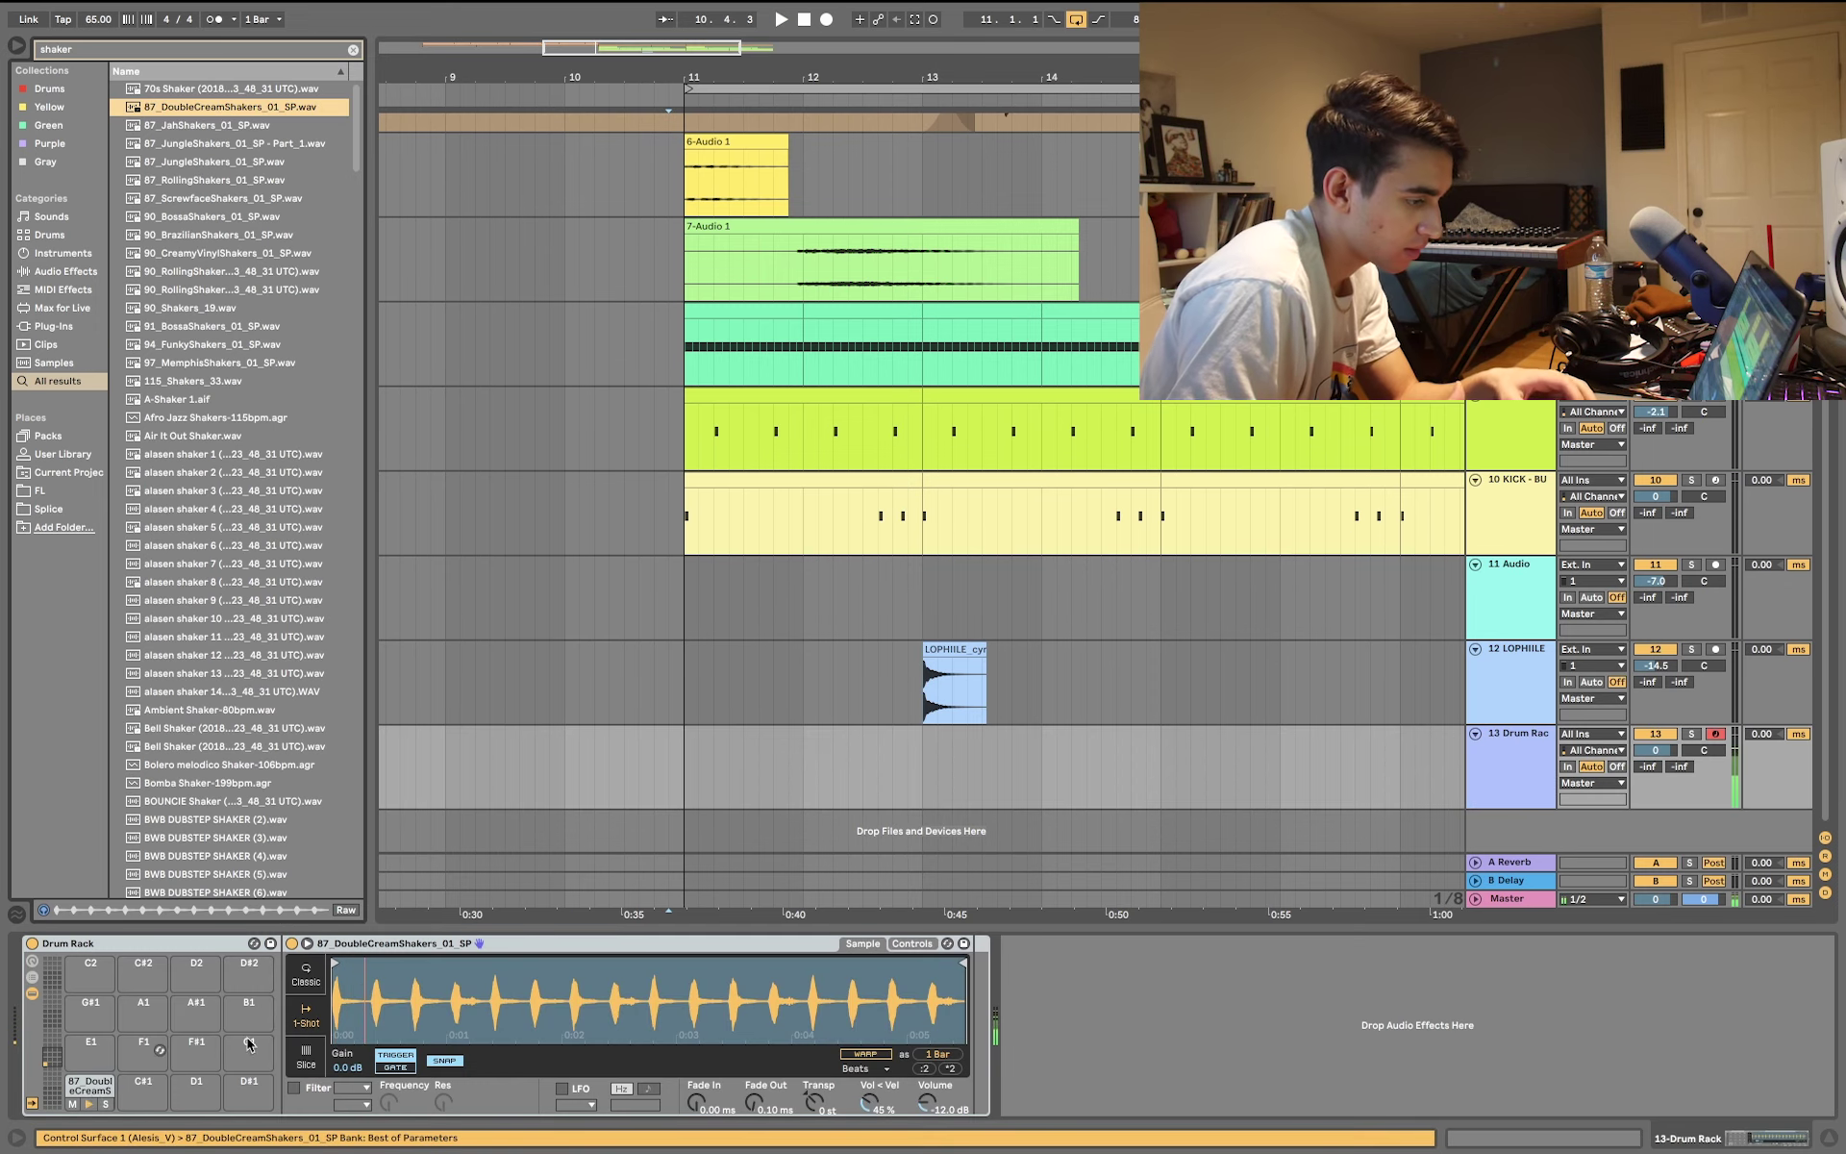
- Trim the Drum Rack's DoubleCreamShakers sample to its first hit and duplicate the pad to C#1 with the second hit
left_click_drag(952, 959, 369, 961)
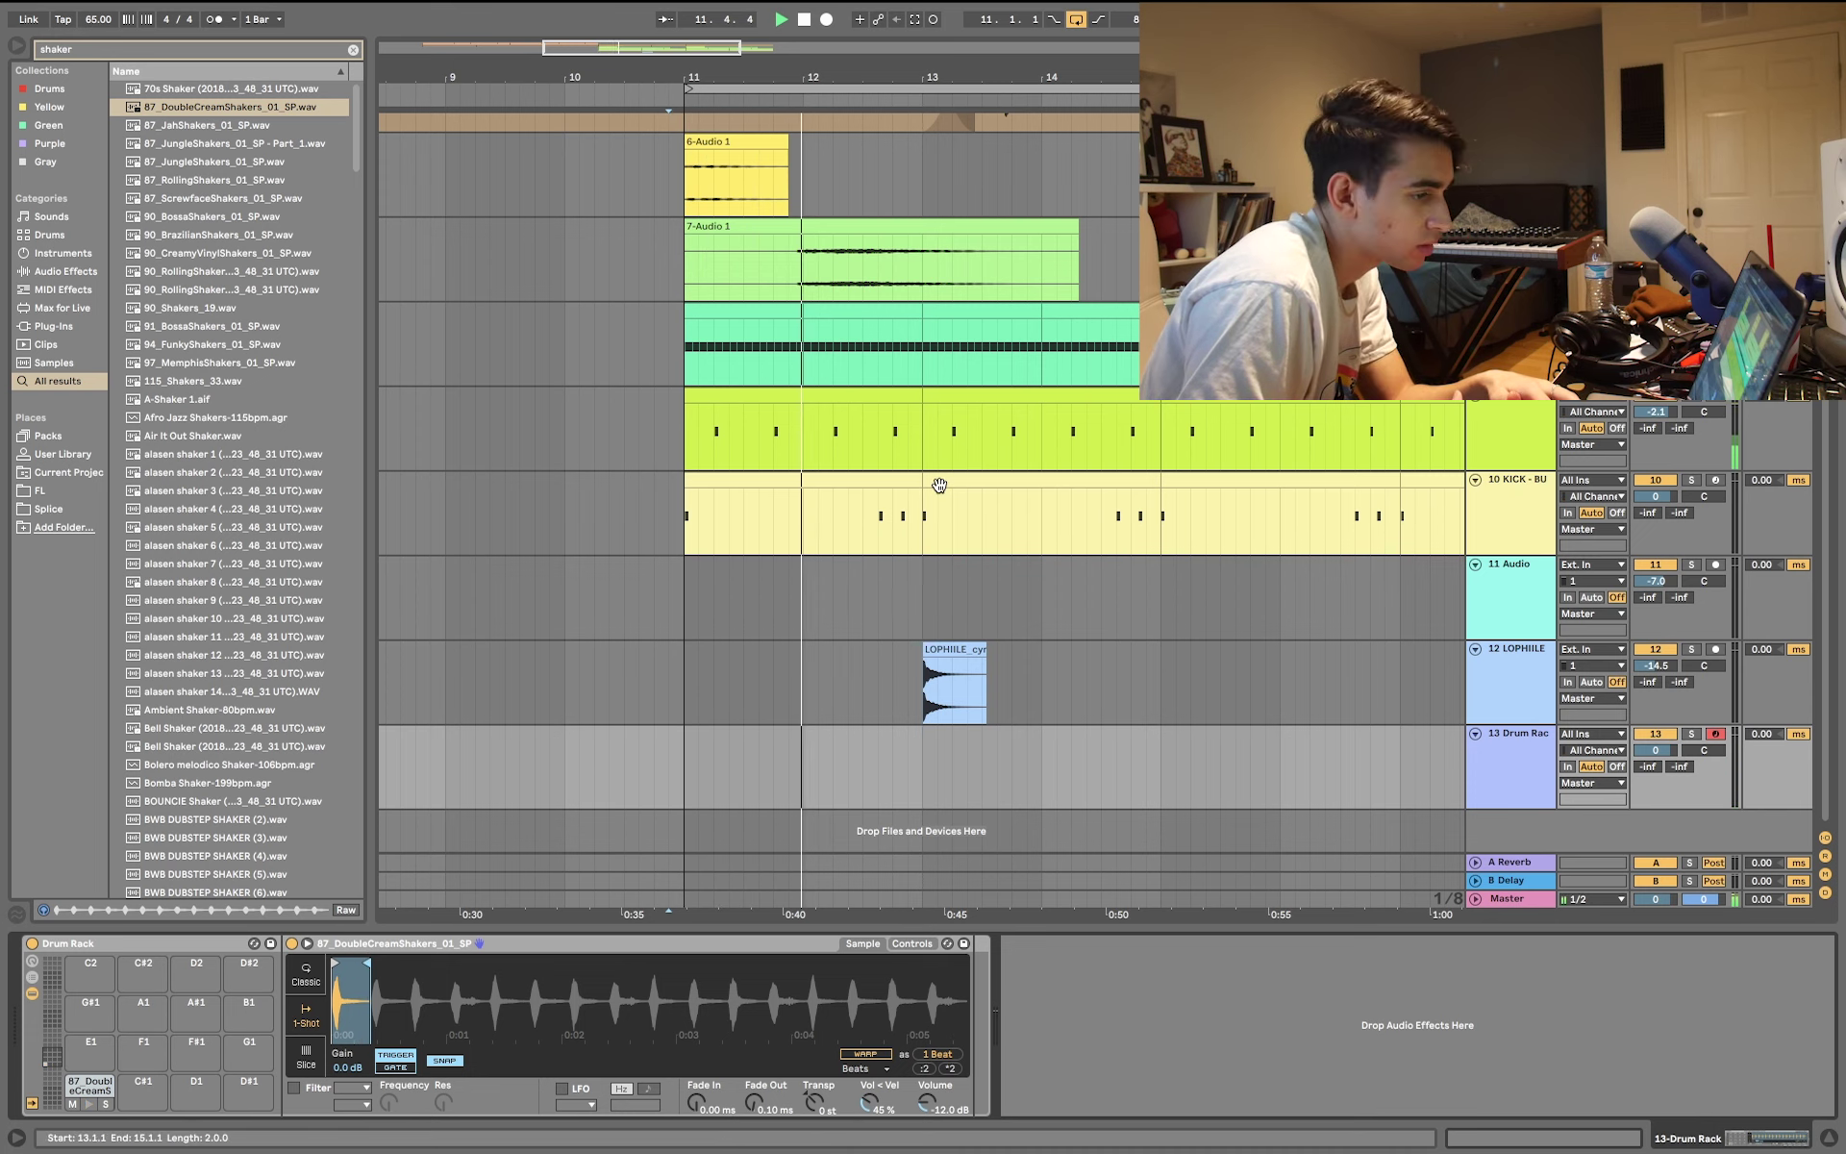
scroll(940, 495, "left", 1)
scroll(938, 577, "right", 3)
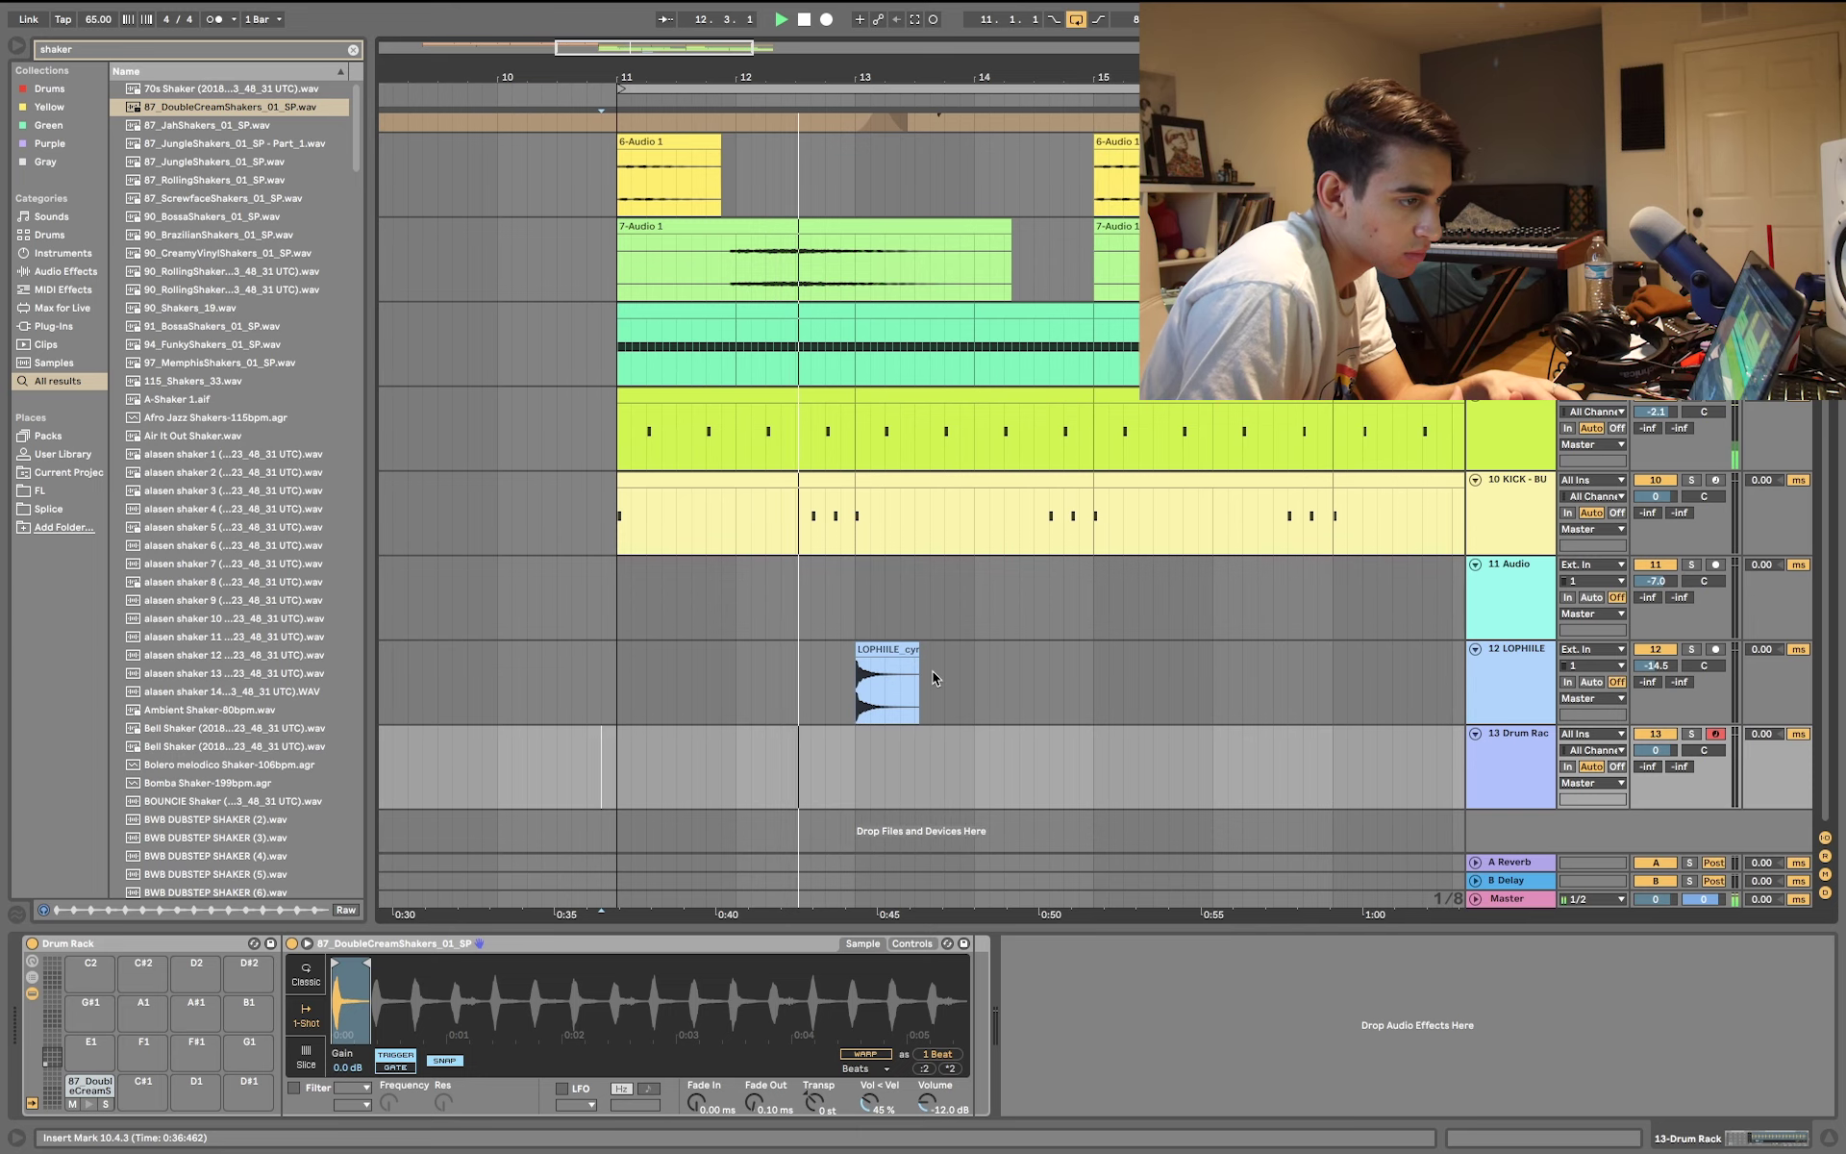
key("super+d")
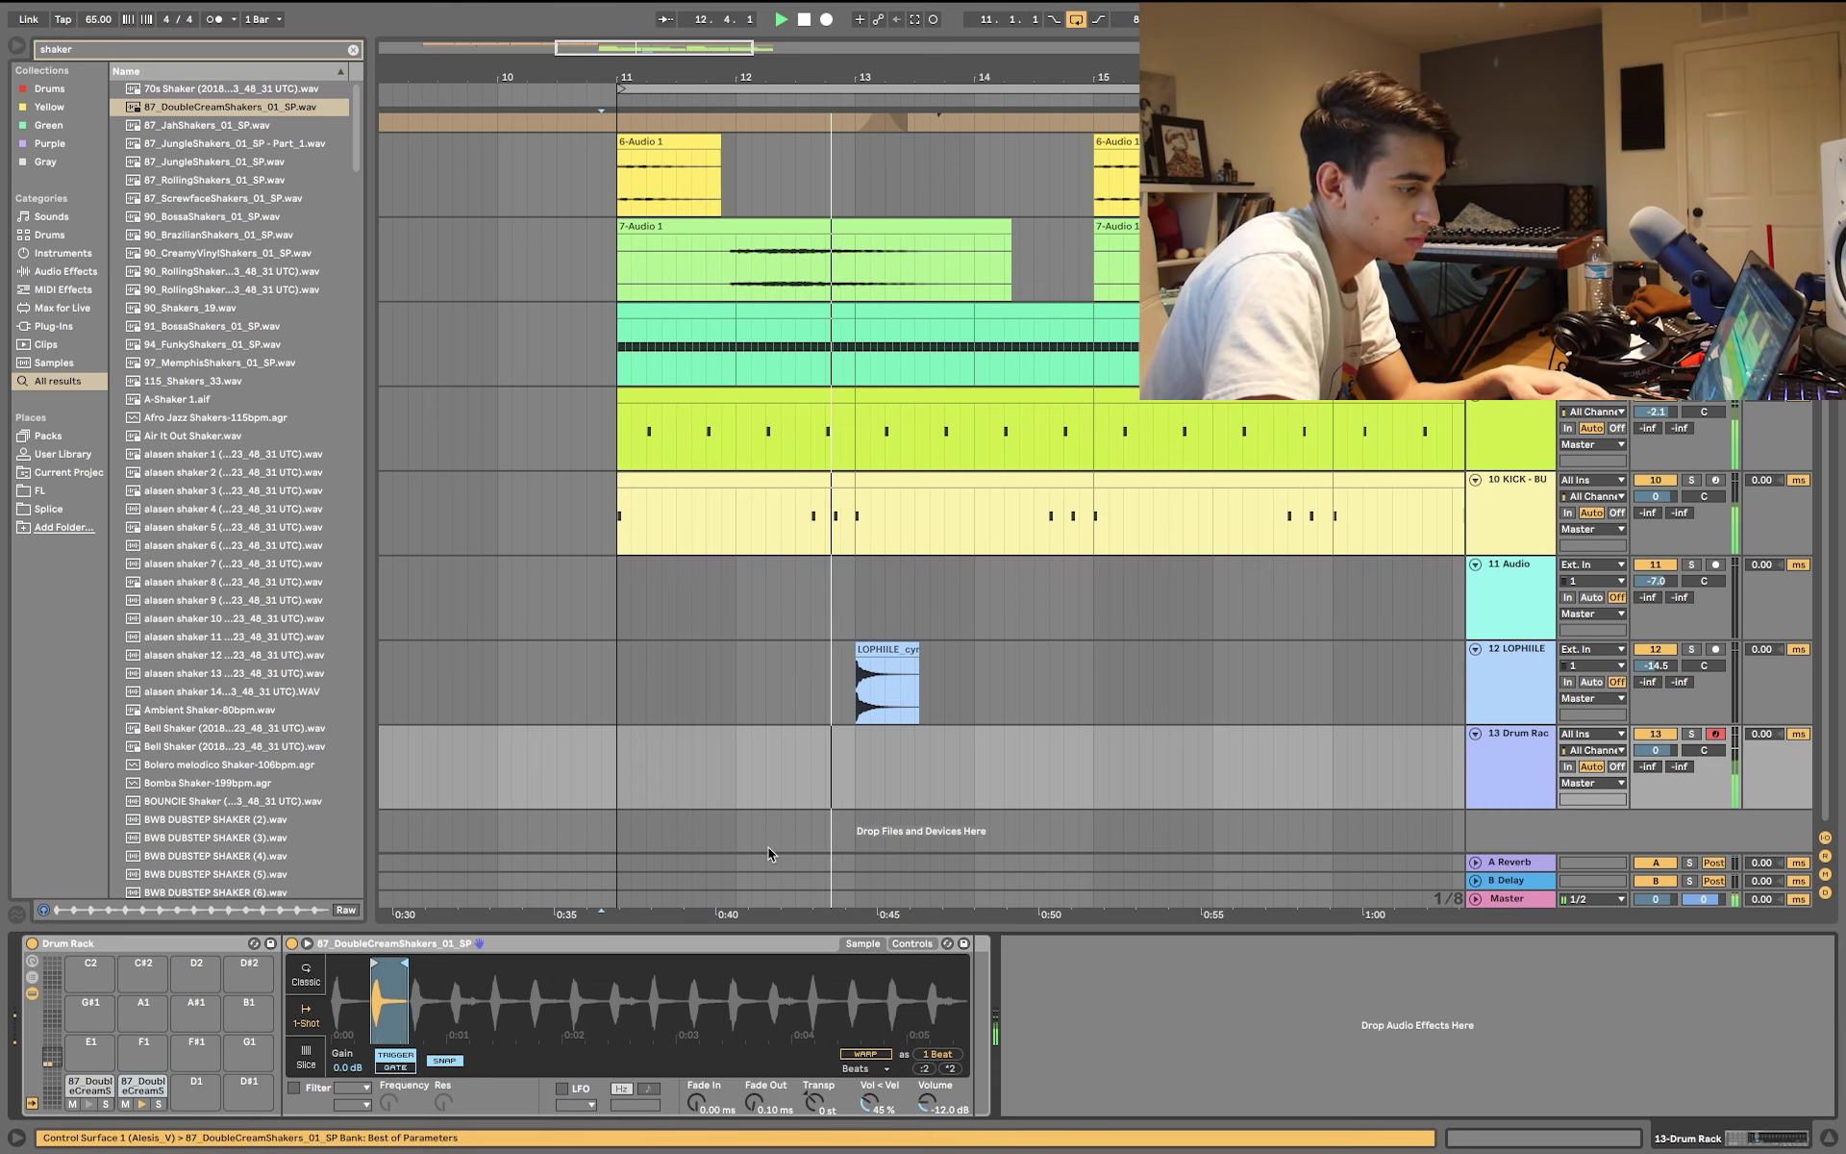
- Create a one-bar MIDI clip at bar 12 on track 13 with a C#1 shaker note at 1.4.1 and reduce its velocity
key("super+shift+c")
left_click(1515, 949)
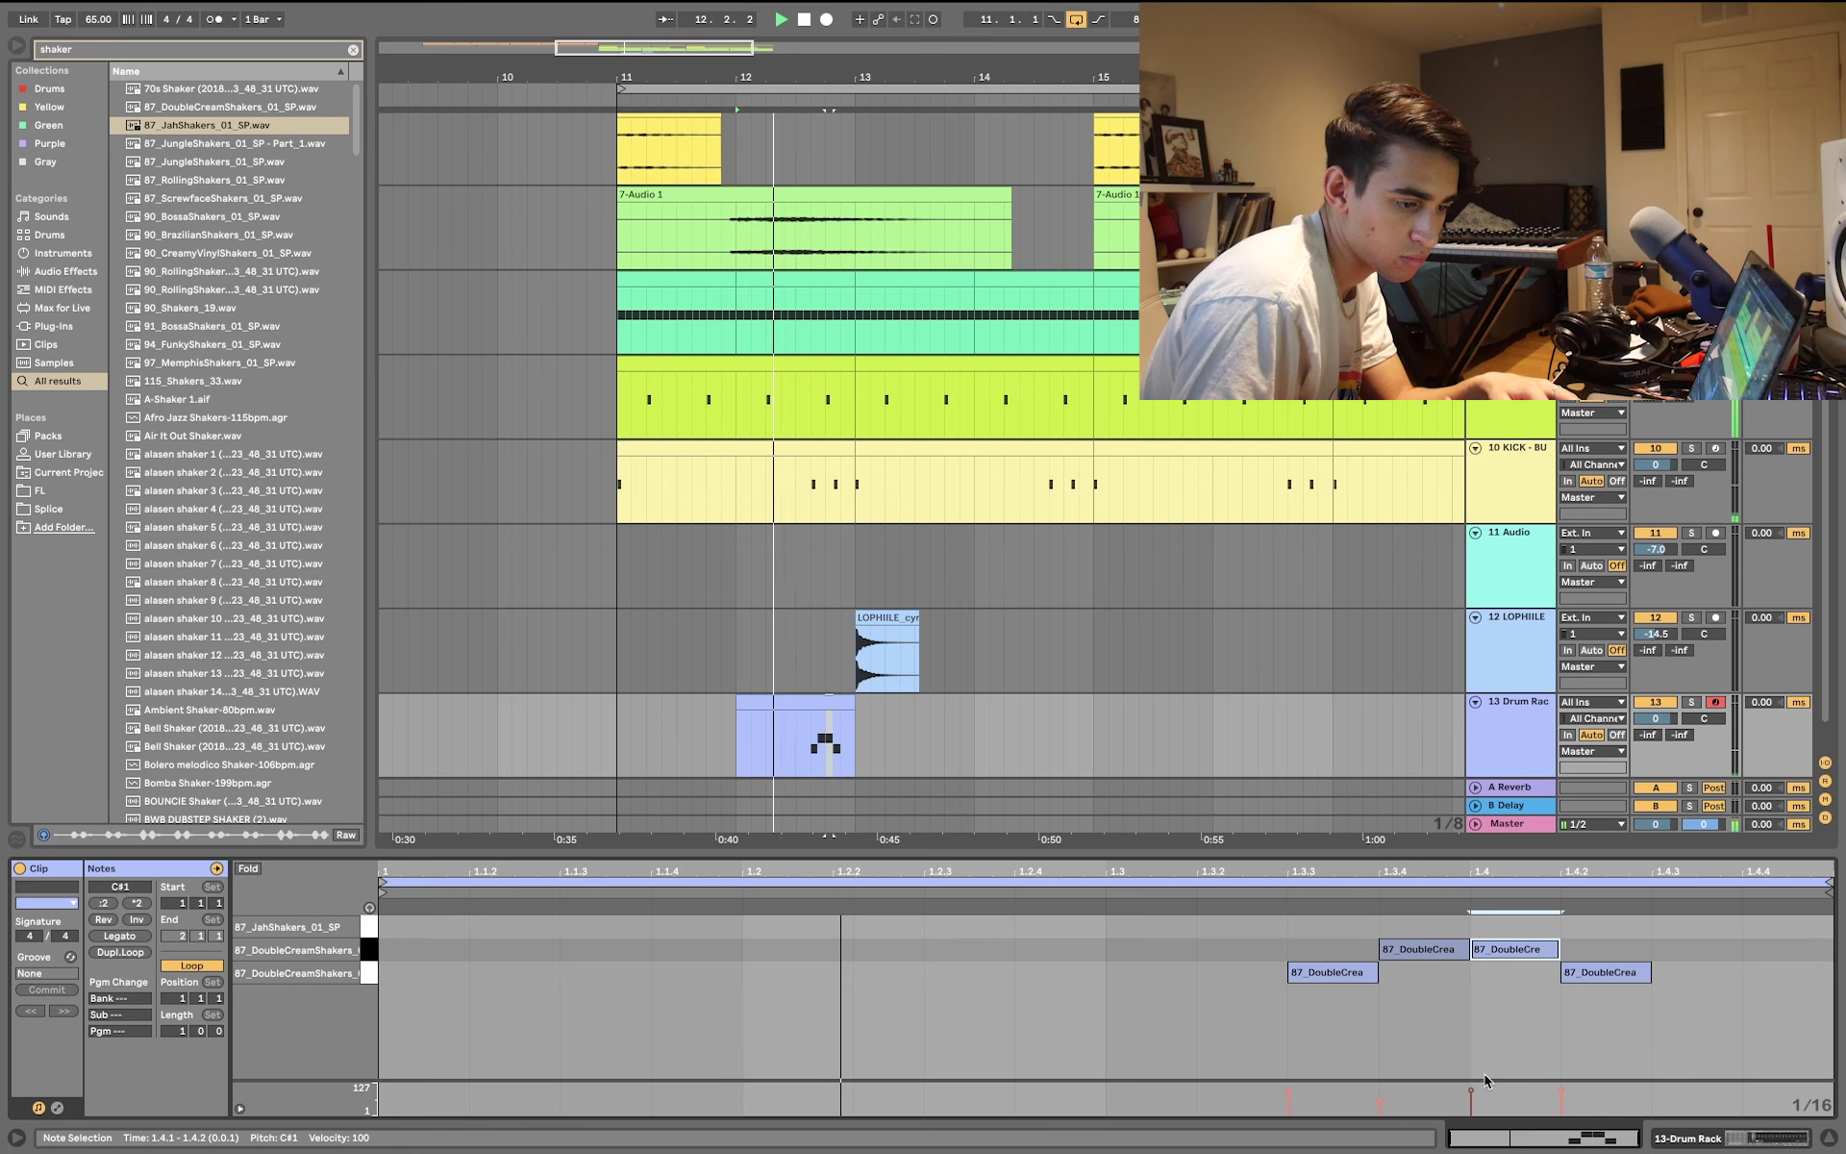
left_click_drag(1472, 1092, 1471, 1108)
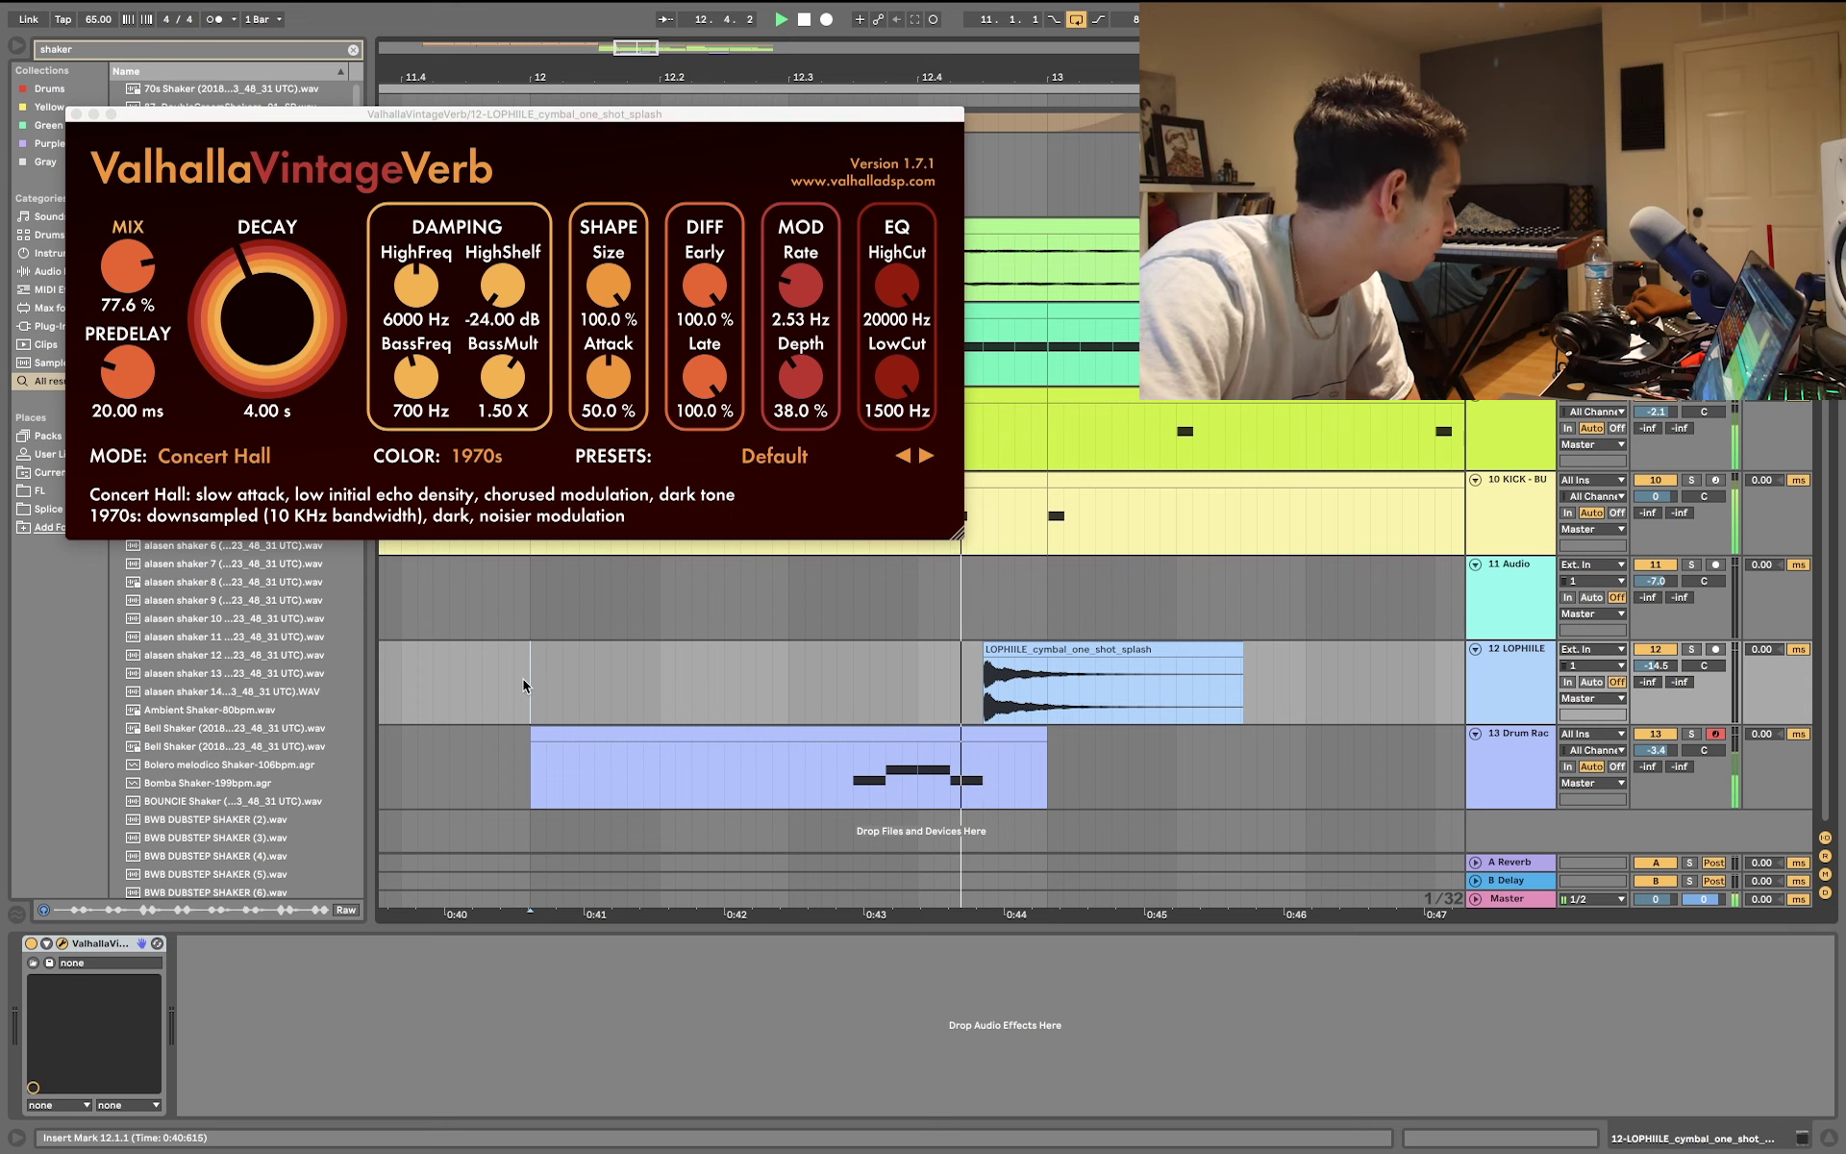
- Close the reverb window and return the 7-Audio 1 clip's transposition envelope to 0 st from 3.1.1 onward
left_click(76, 114)
double_click(1023, 750)
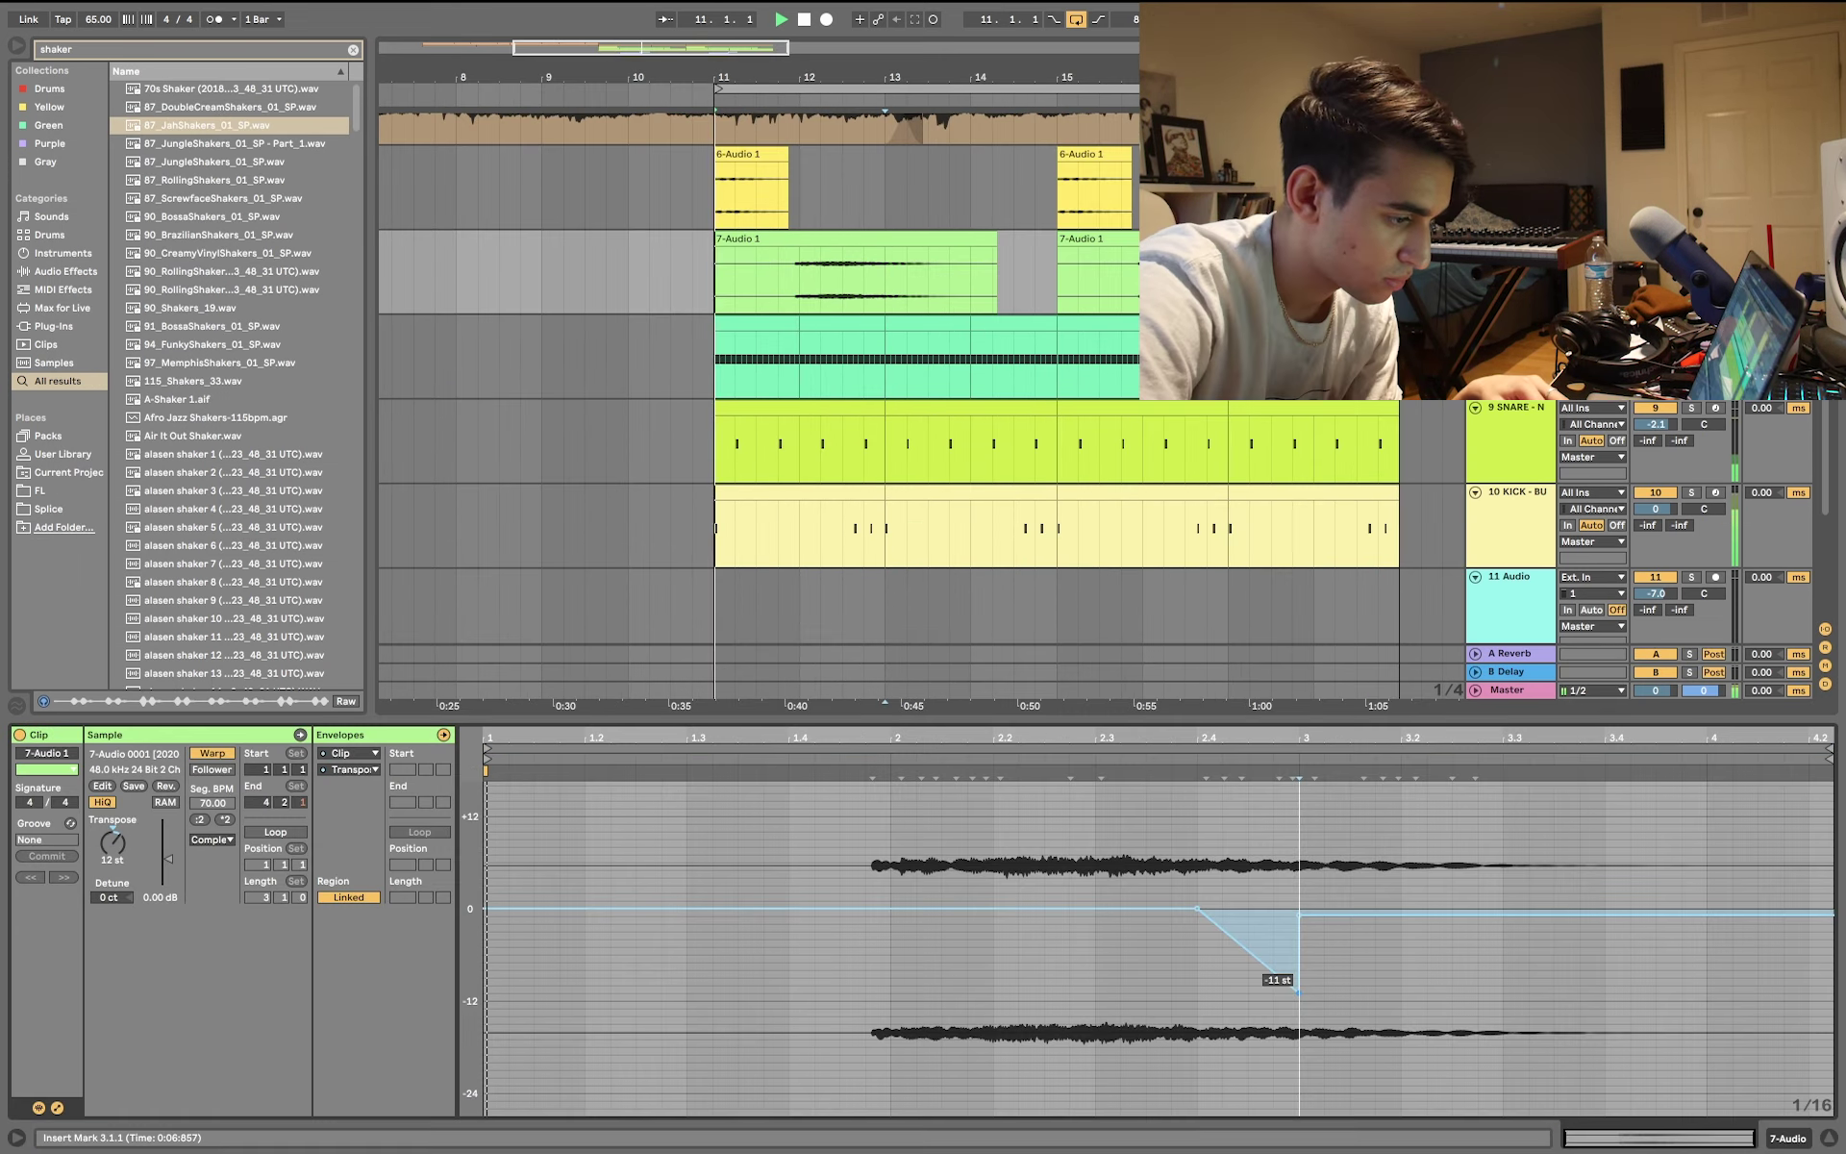
left_click_drag(1305, 919, 1304, 909)
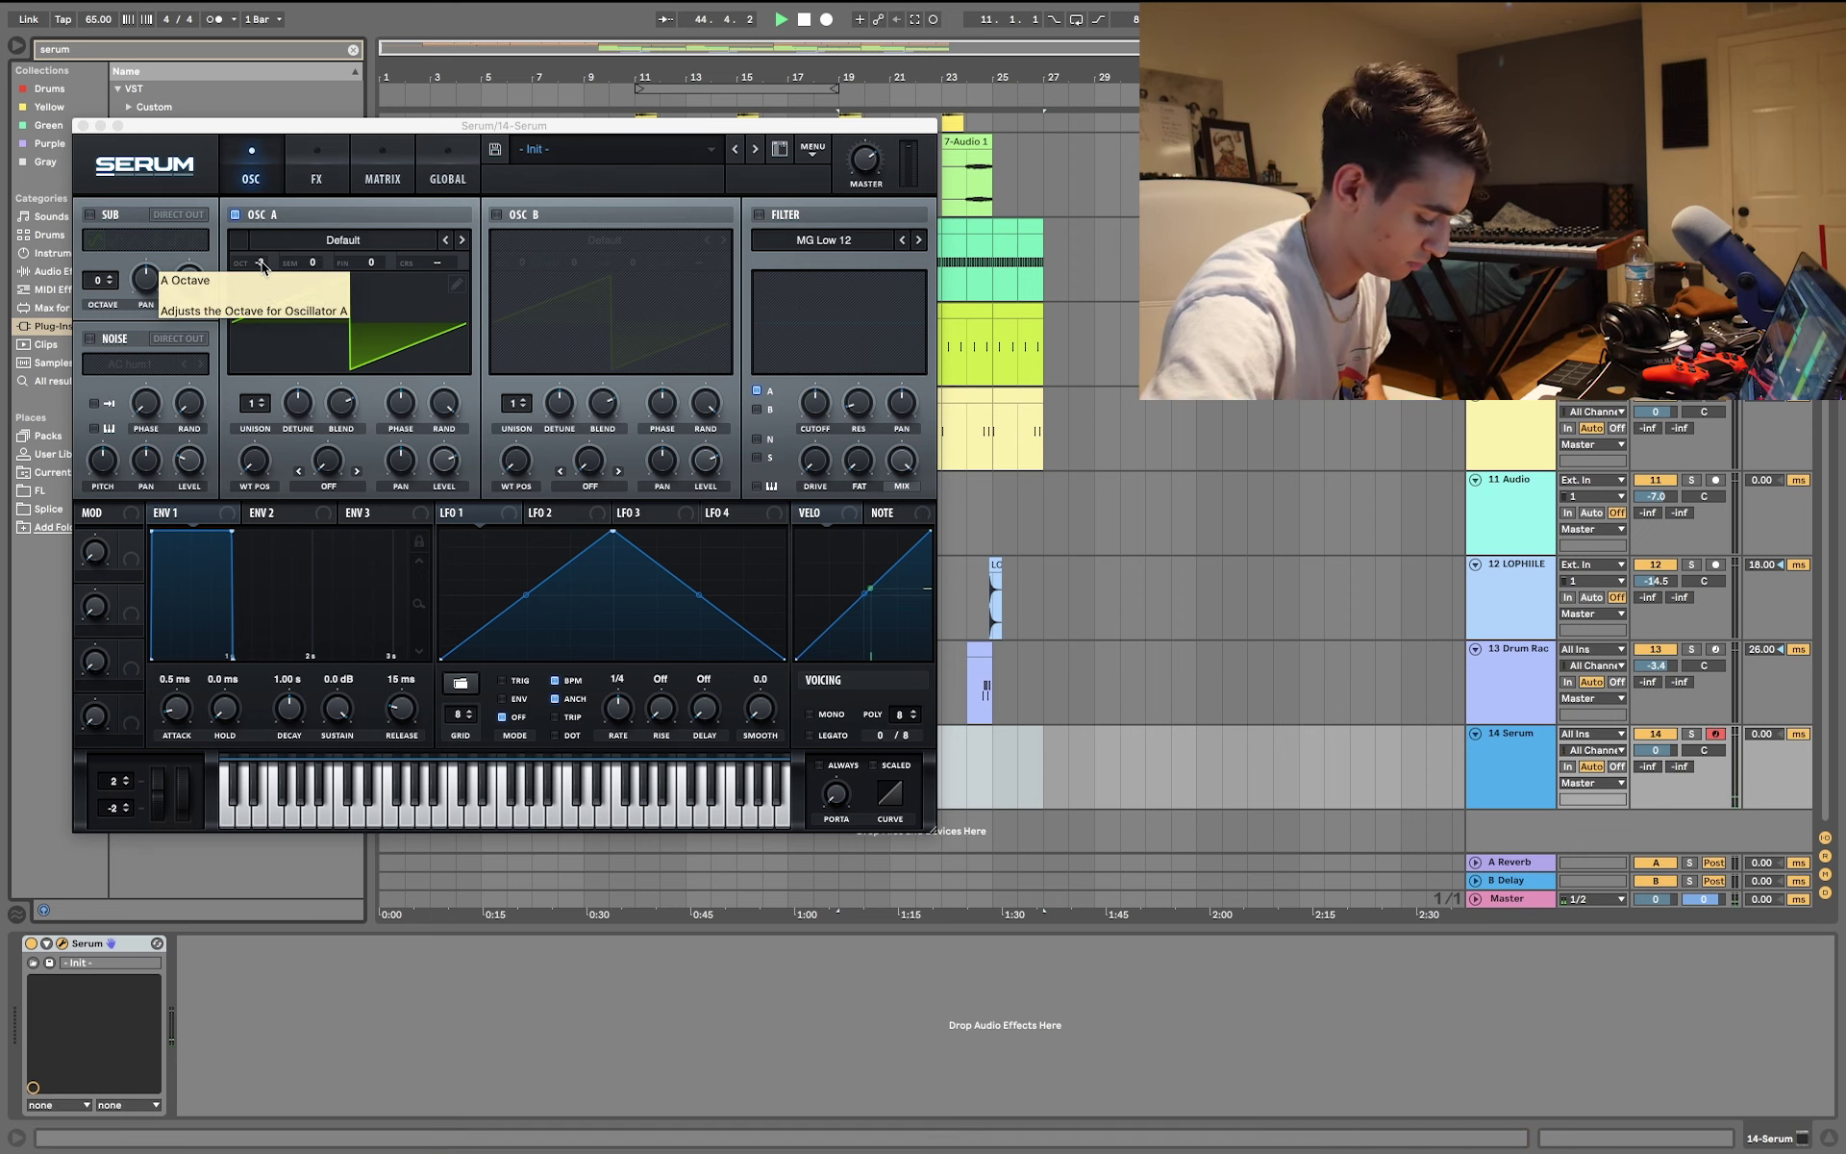
- In Serum, enable the filter, set Oscillator A to 6 unison voices, turn on the sub oscillator with its second waveform and lower its octave
left_click(759, 216)
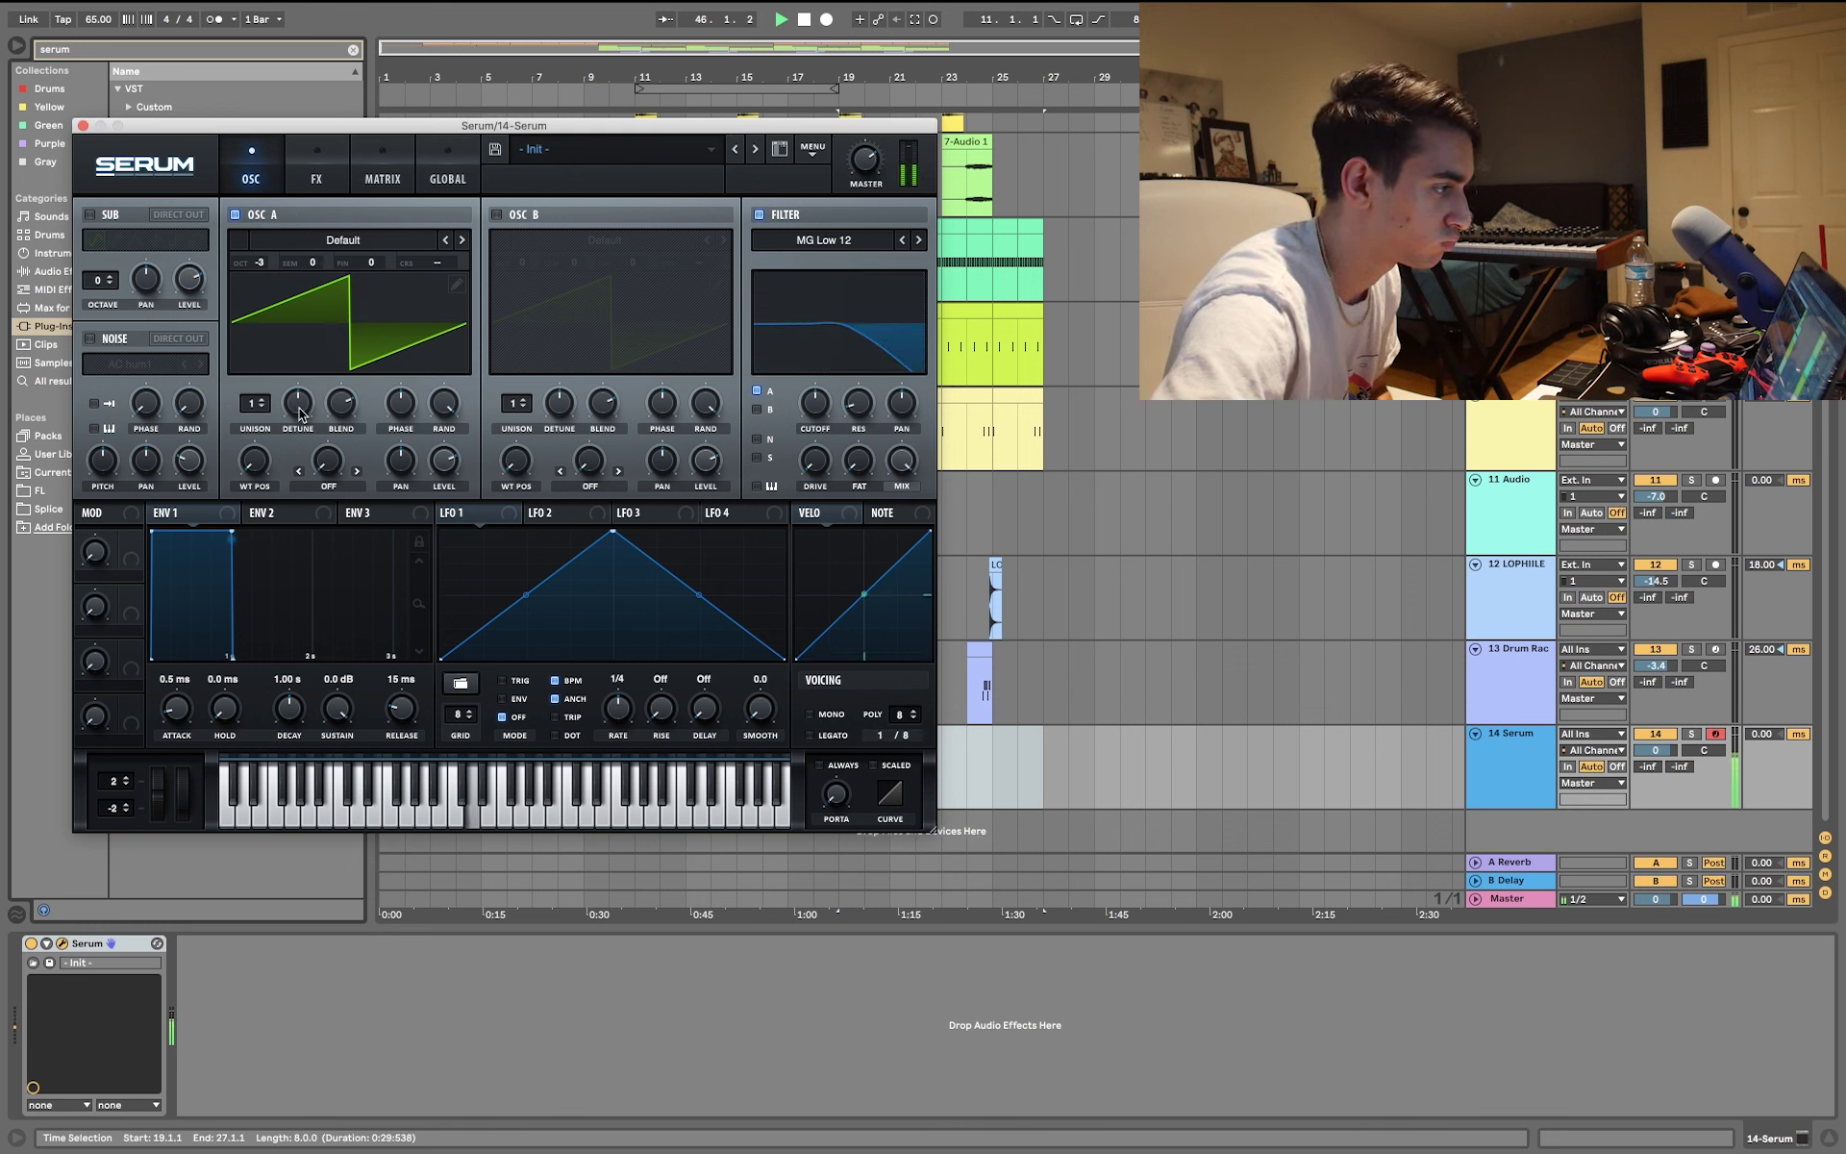
scroll(255, 412, "up", 1)
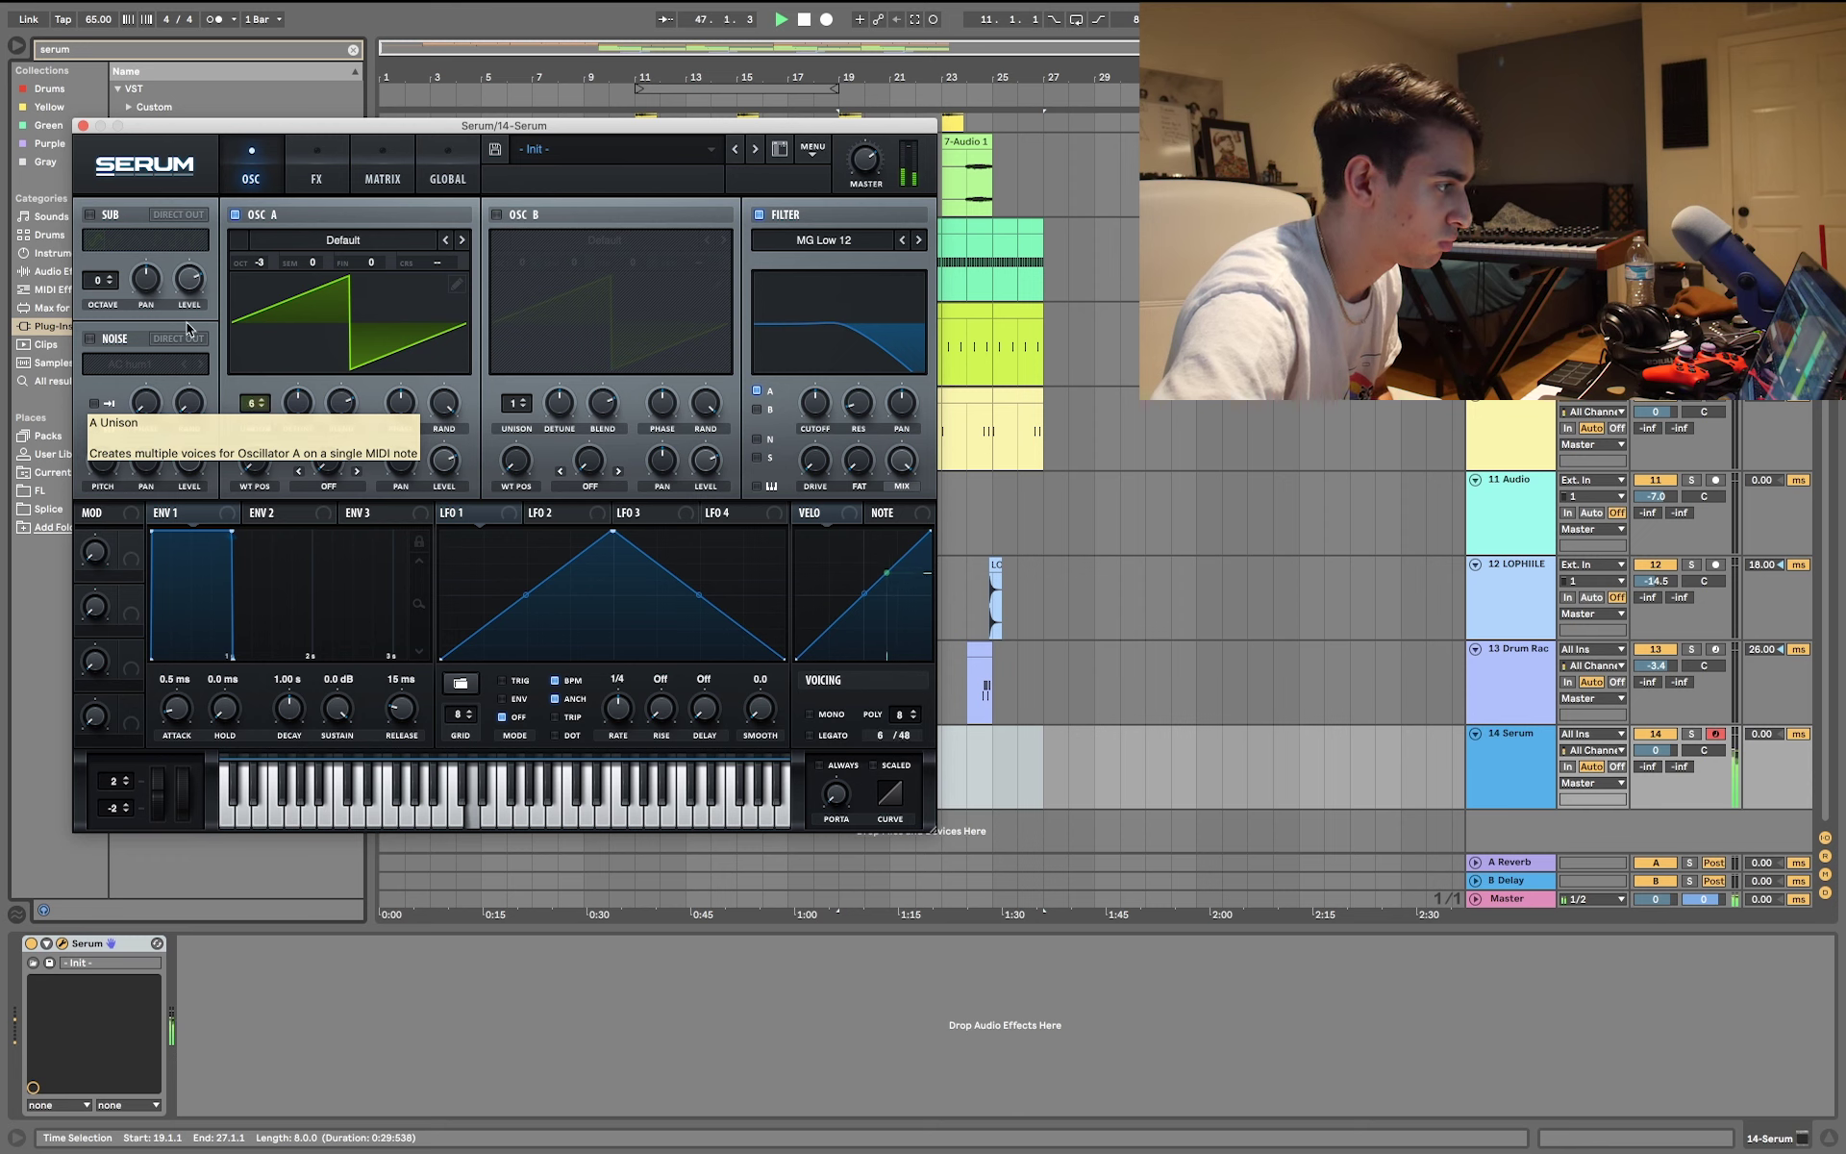
left_click(112, 239)
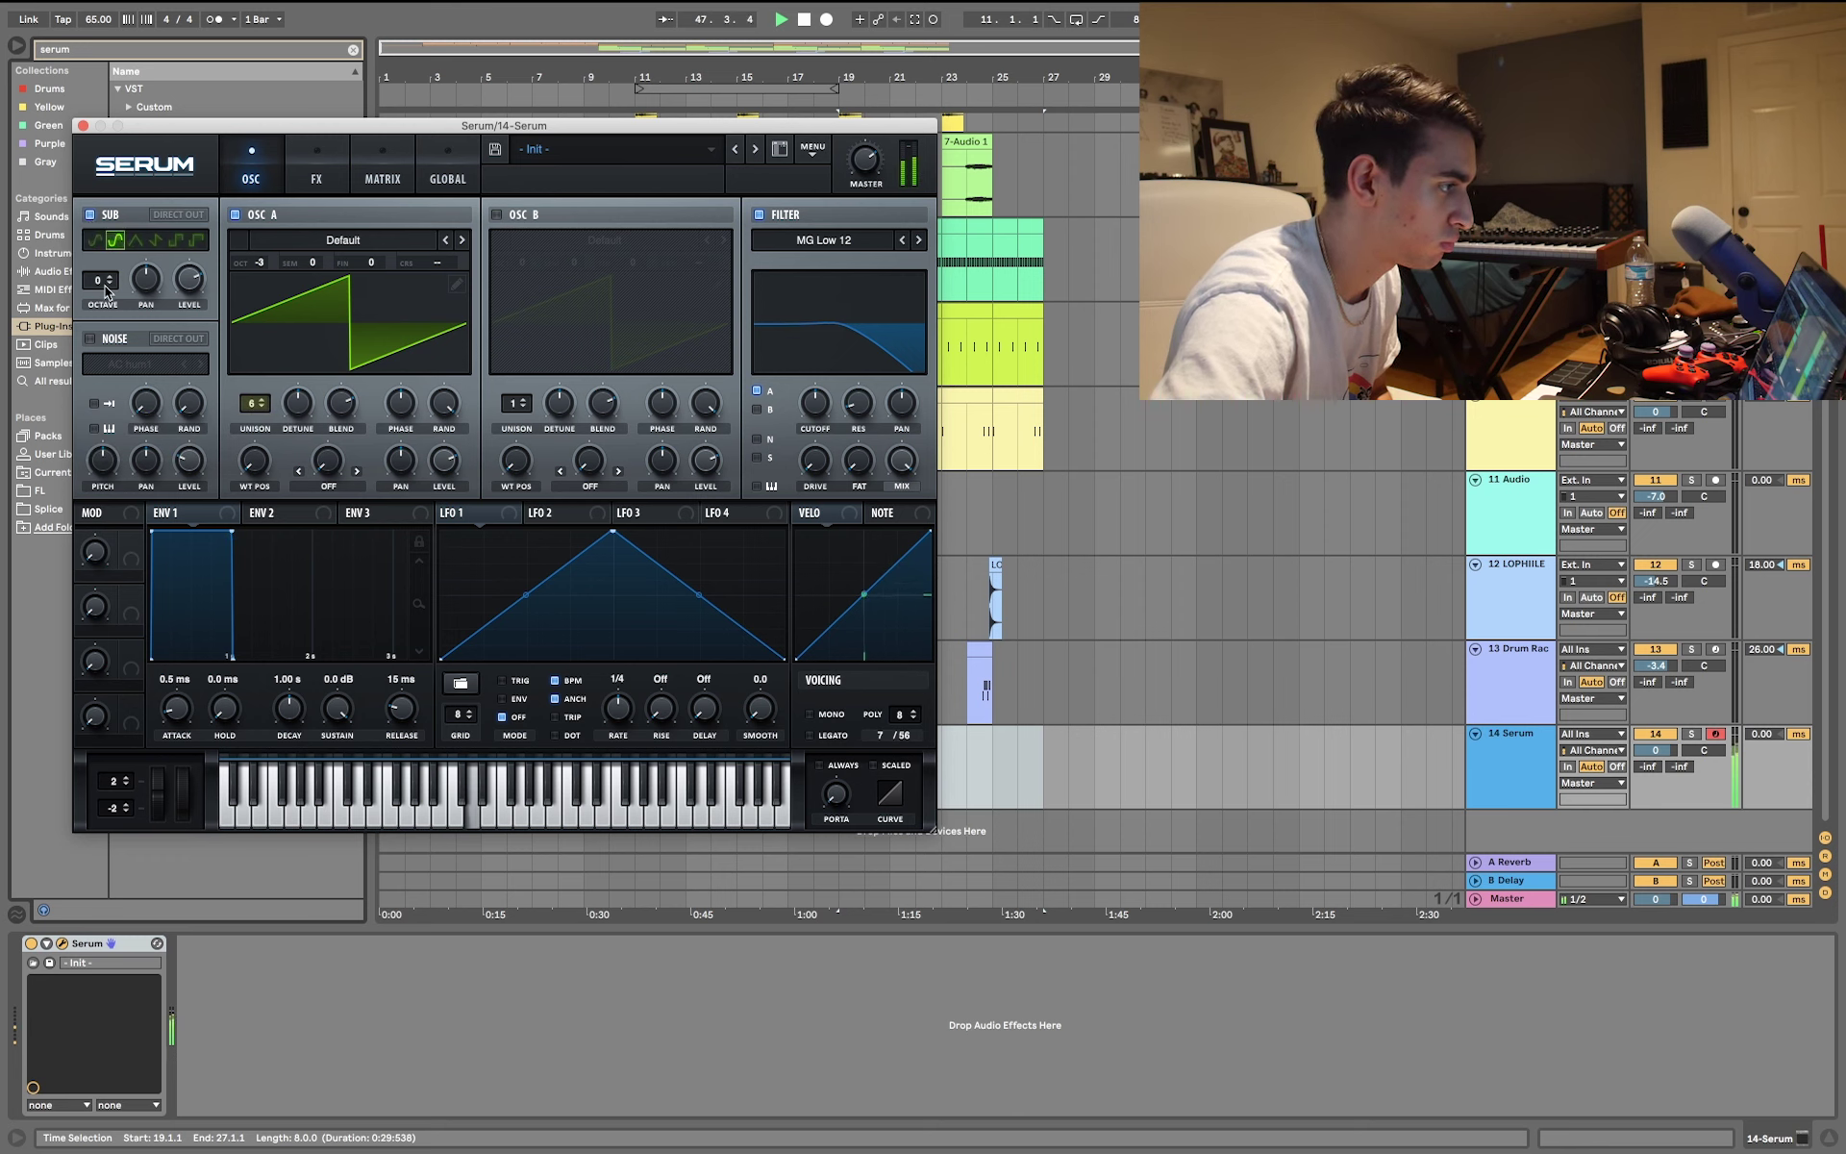
scroll(100, 281, "down", 1)
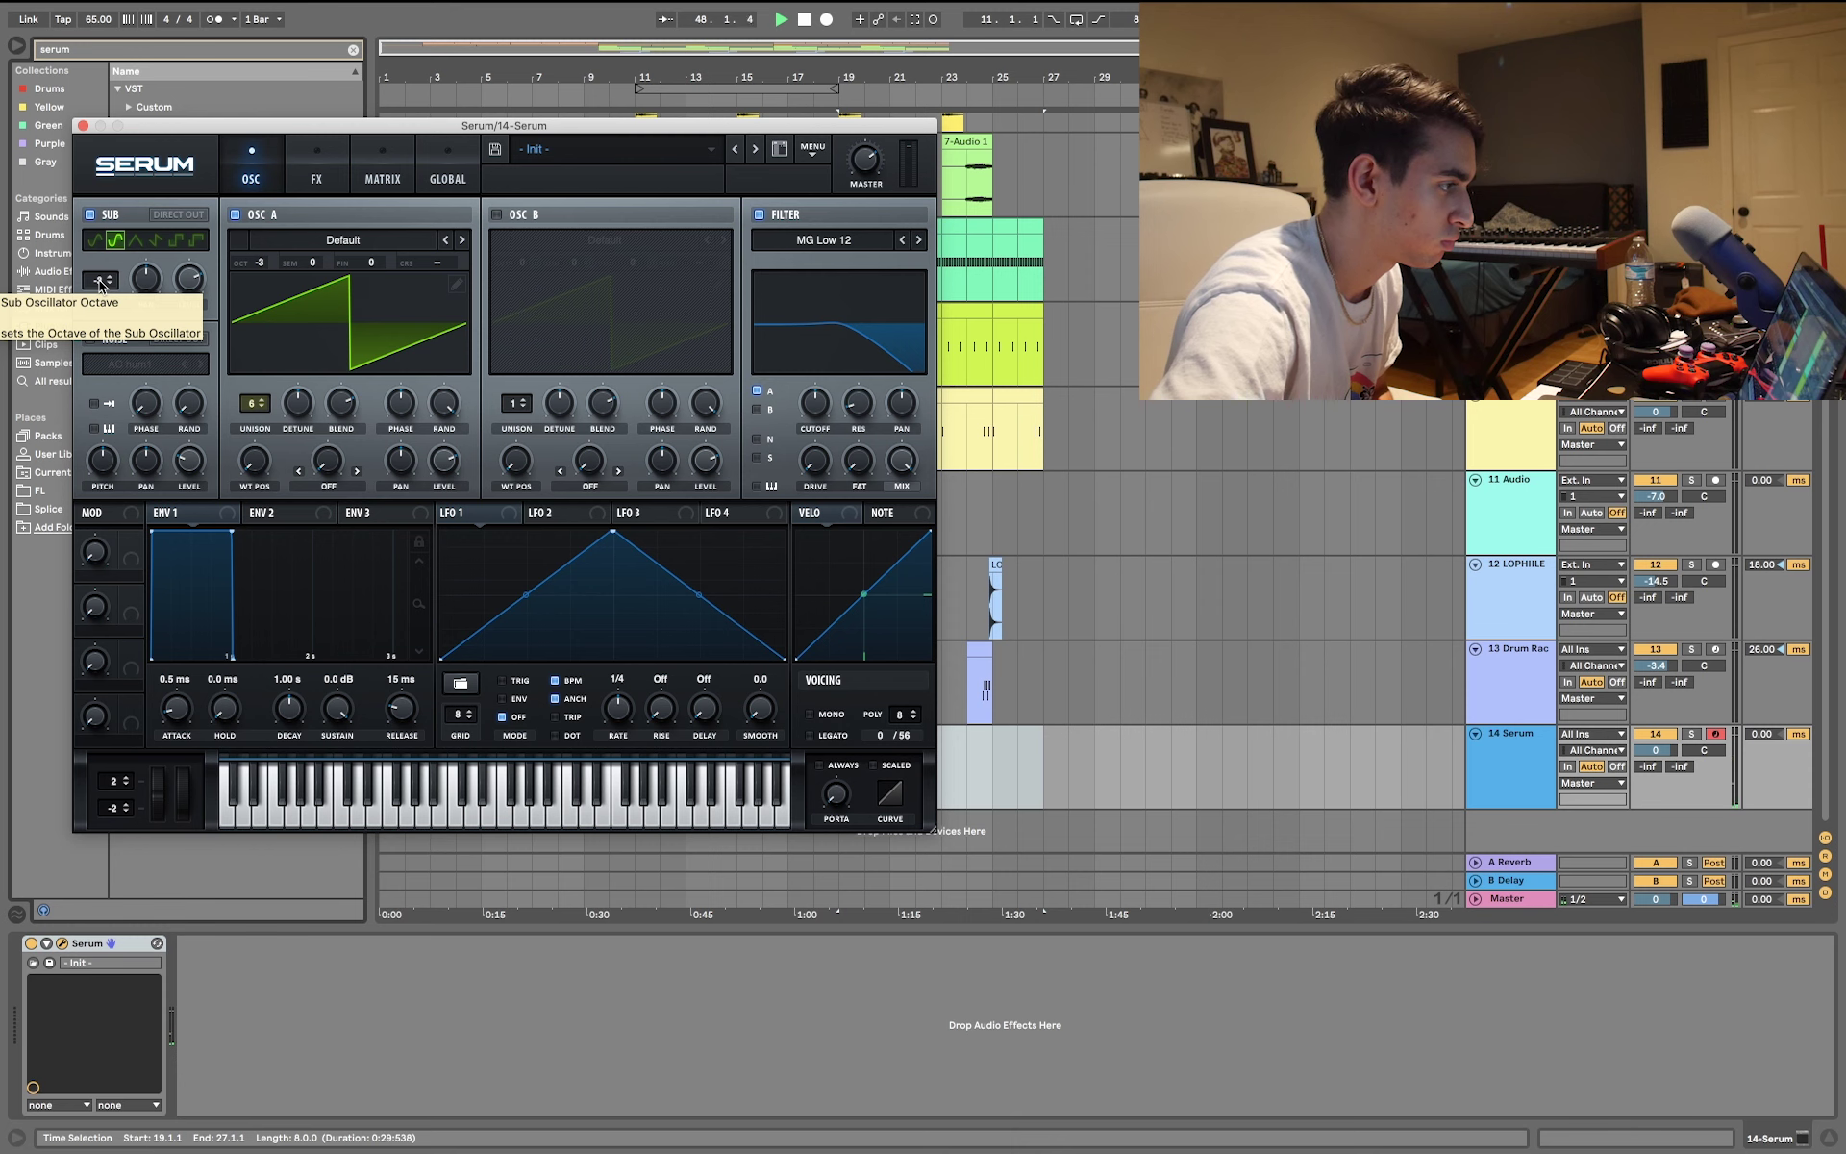
left_click(82, 125)
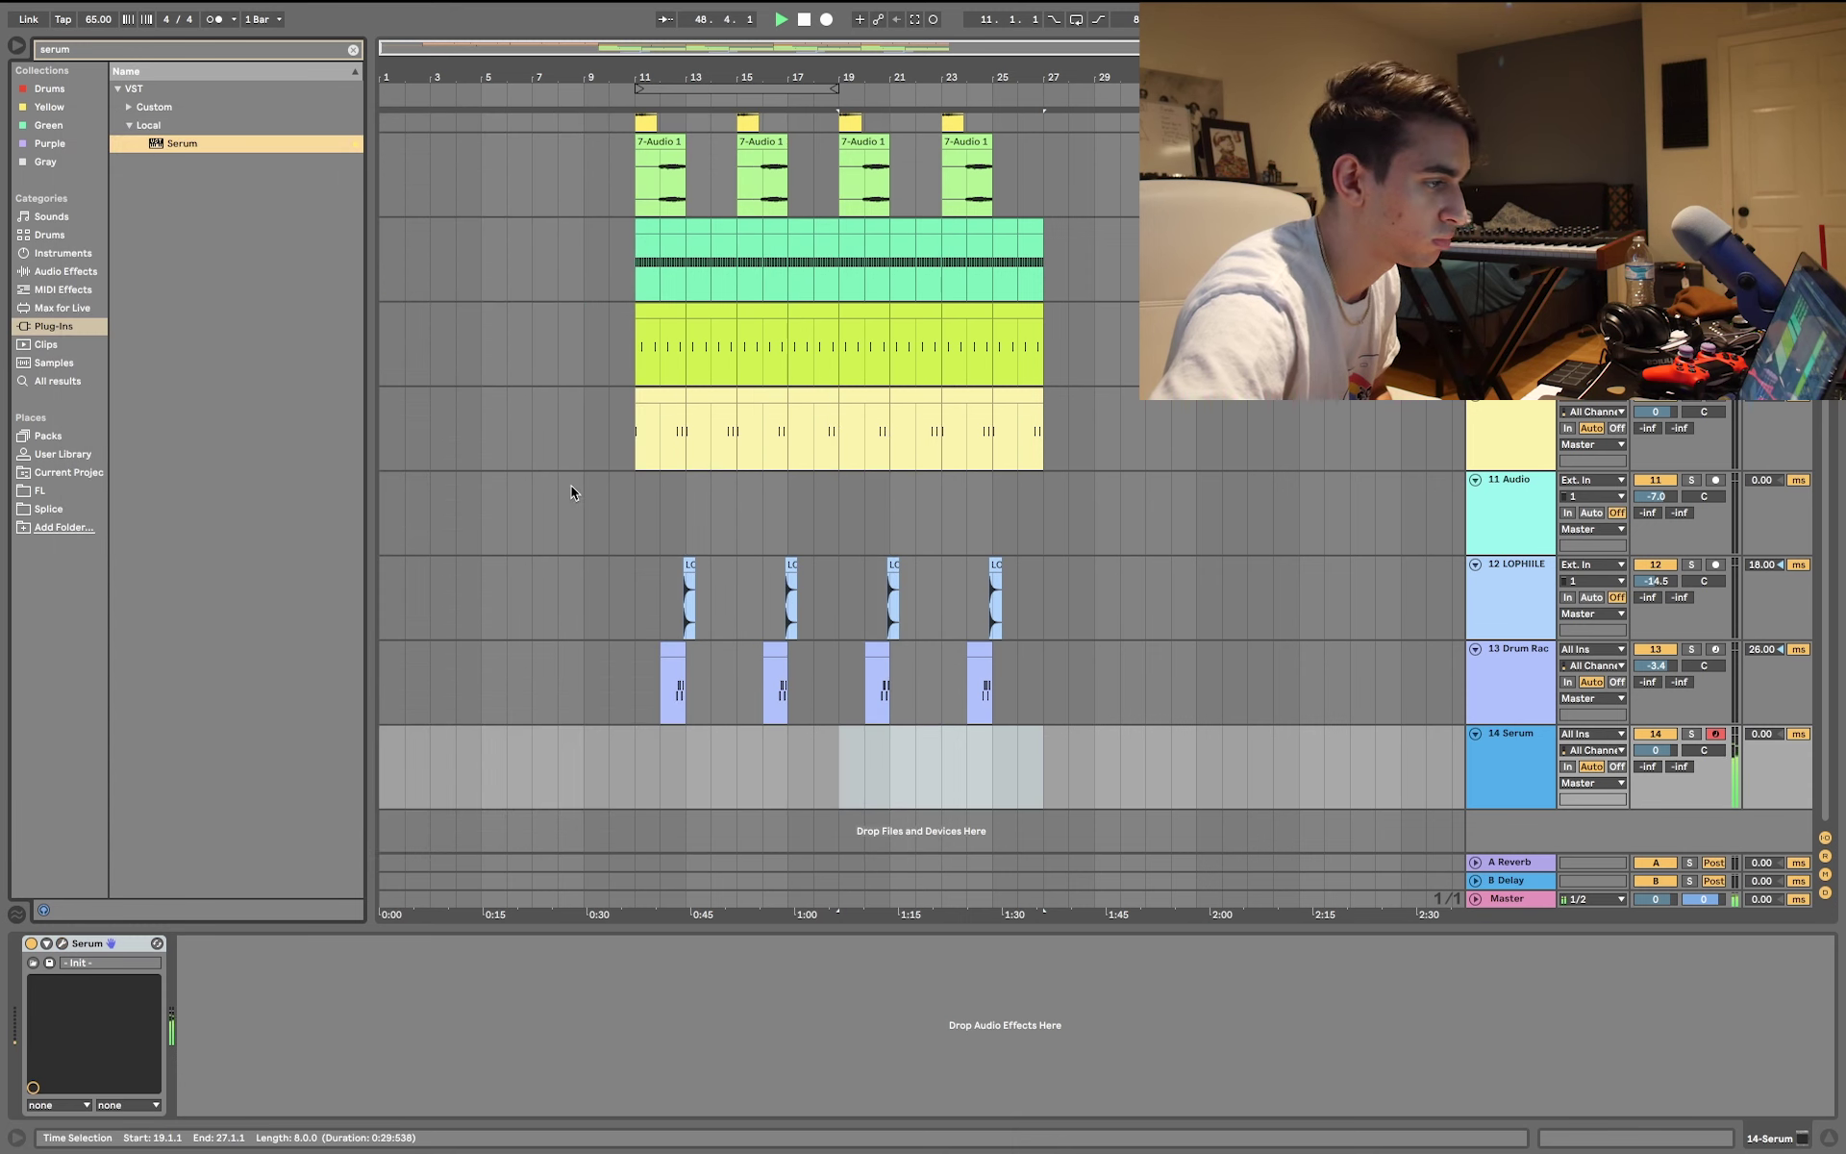
- In the Serum clip at bar 19, lengthen E3 to 2.3.3, follow it with F3 up to 3.1.1 and add D3 at 3.1.1
left_click(591, 531)
double_click(914, 748)
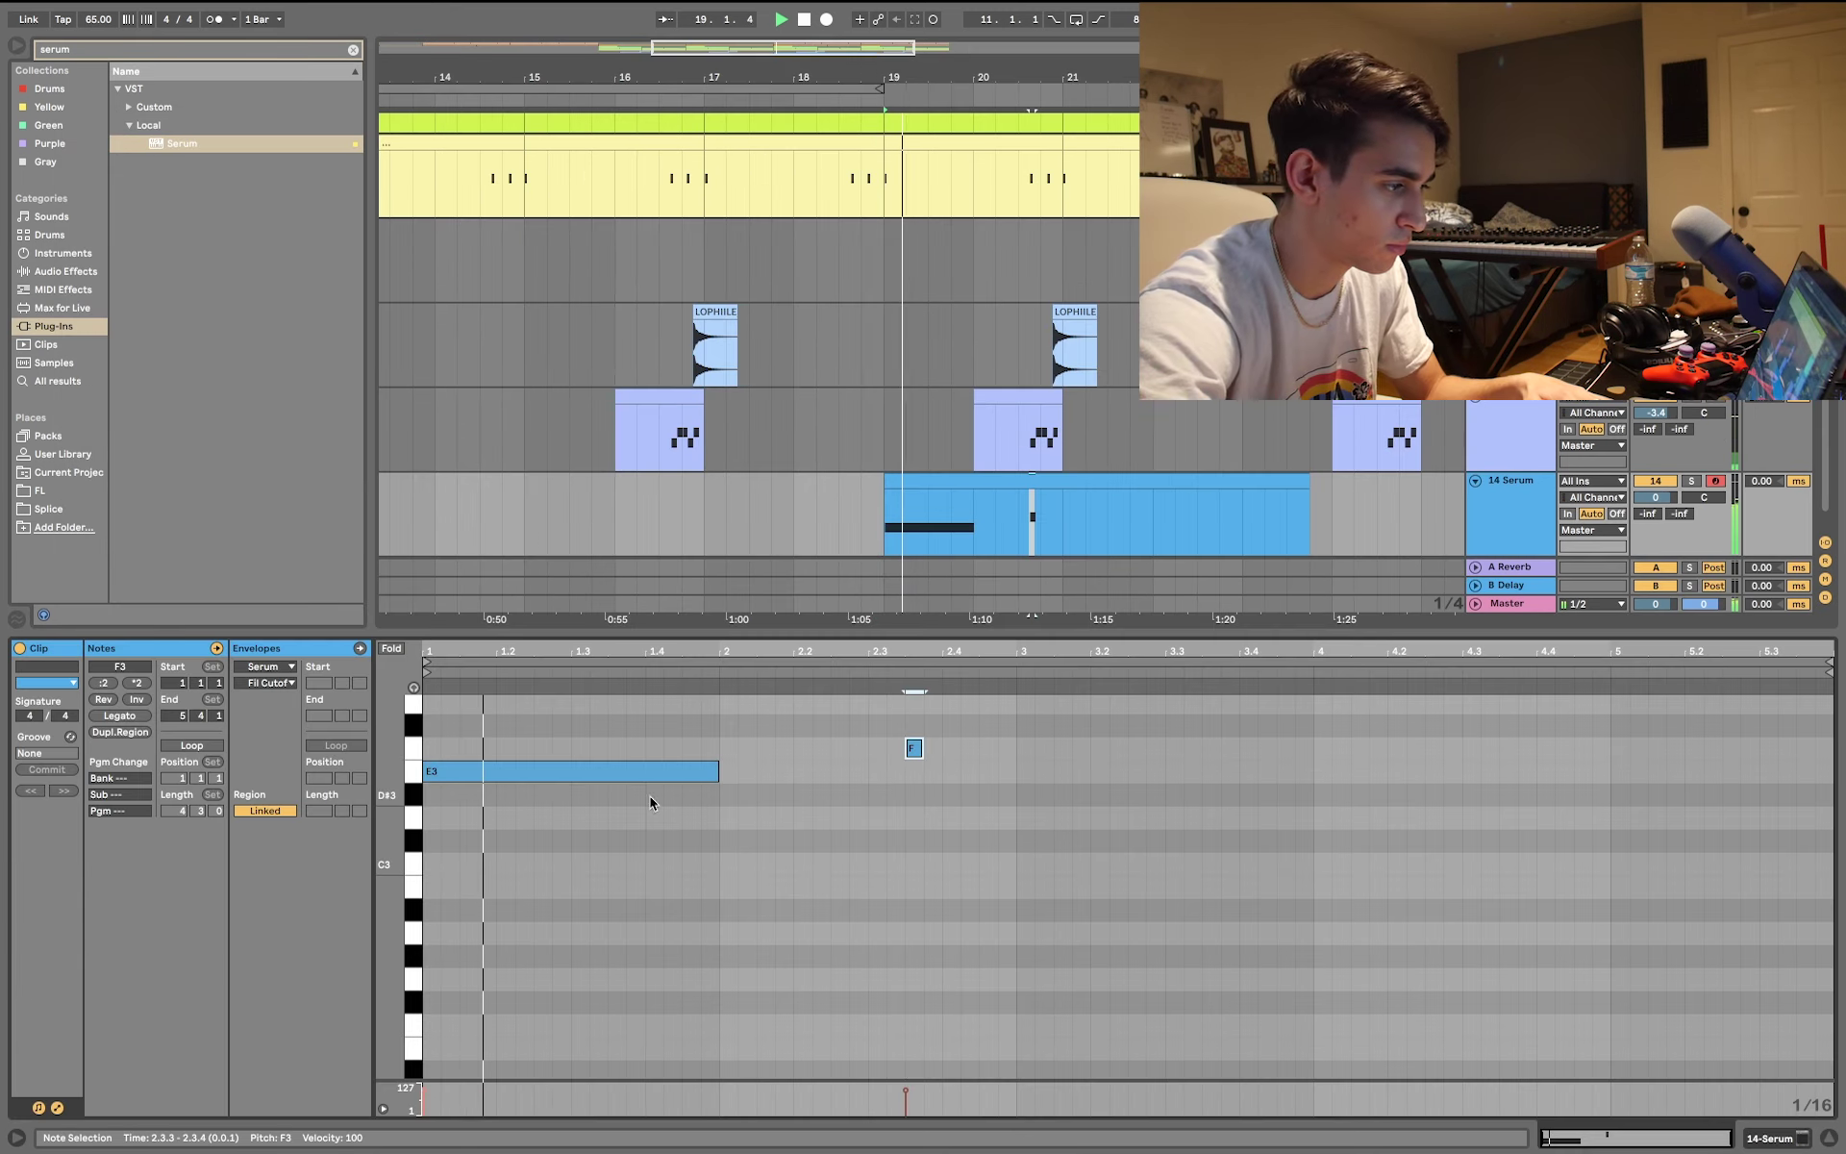
left_click_drag(717, 771, 1010, 752)
scroll(1021, 856, "up", 3)
double_click(1021, 864)
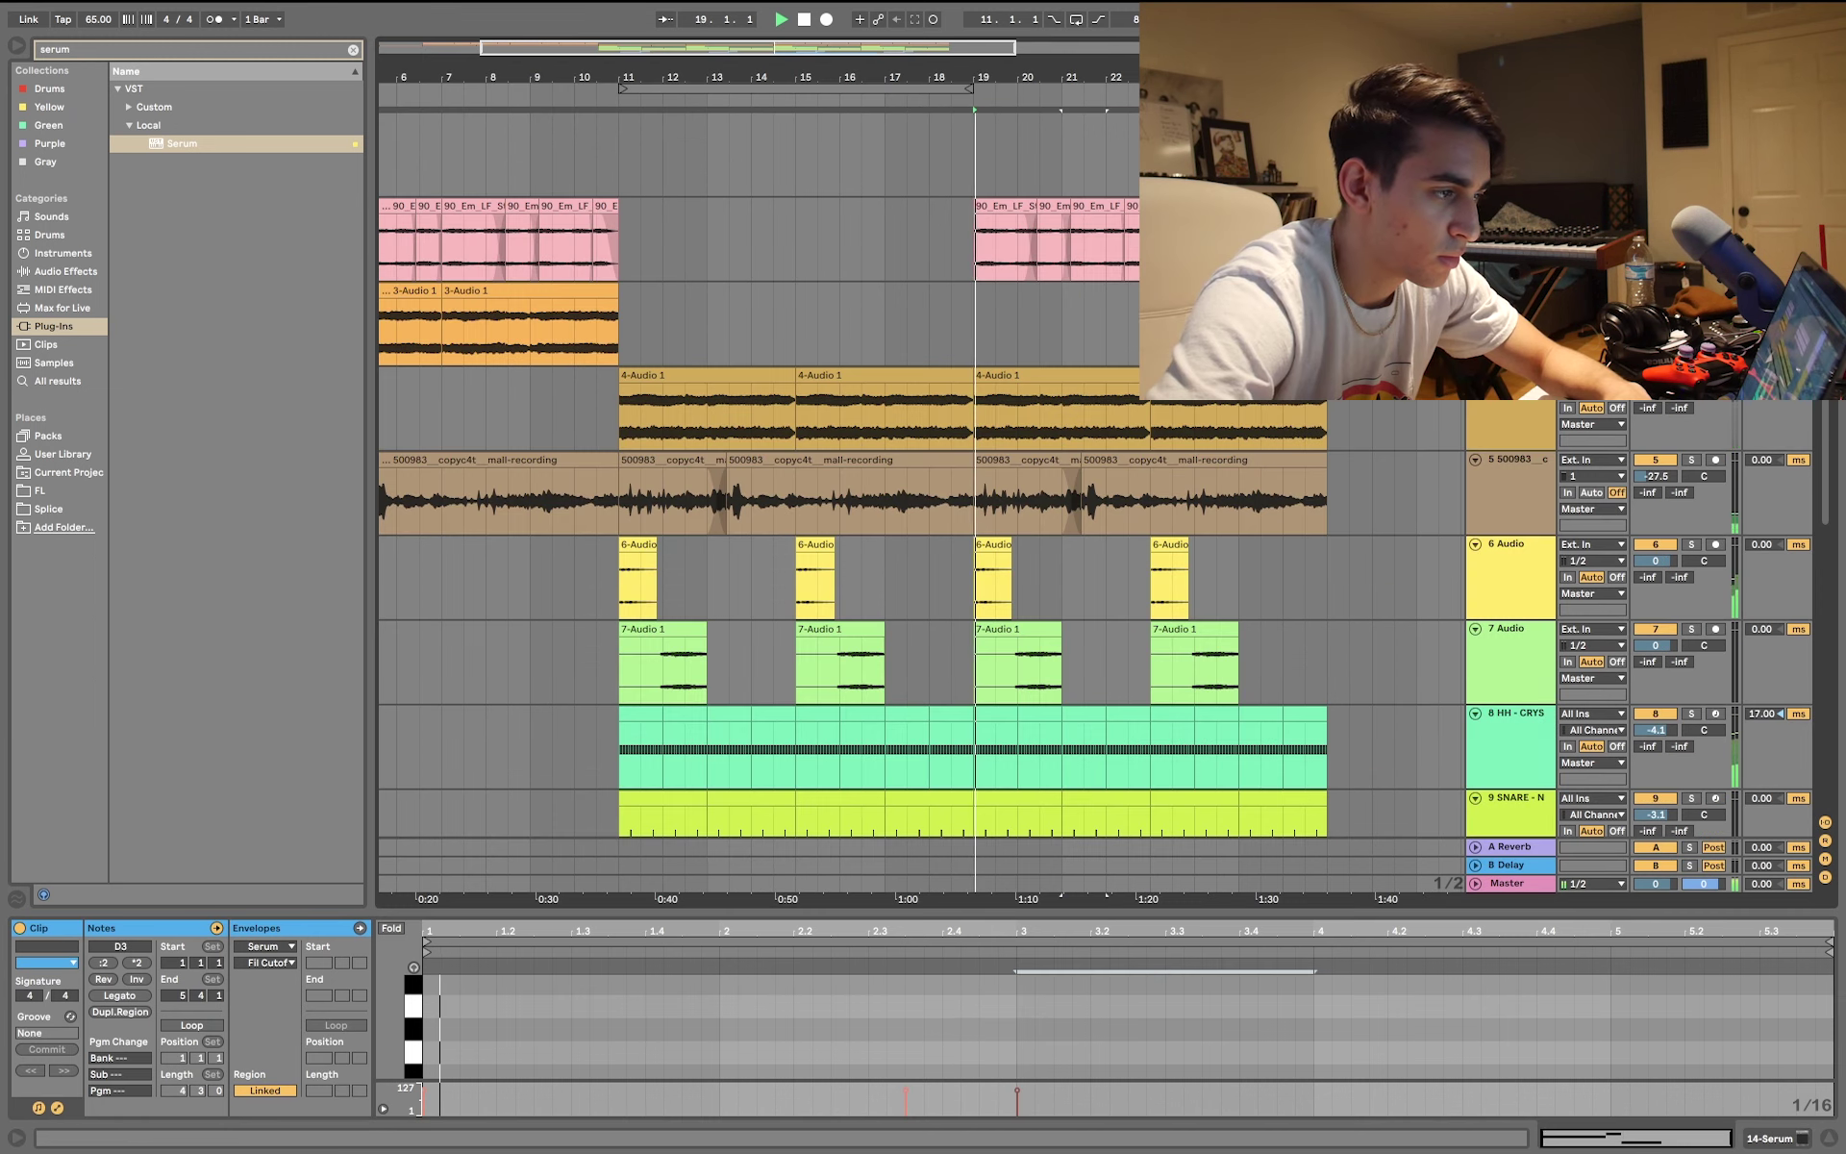
- Lengthen the D3 note in the Serum clip so that it ends at 5.1.1
scroll(1351, 472, "down", 4)
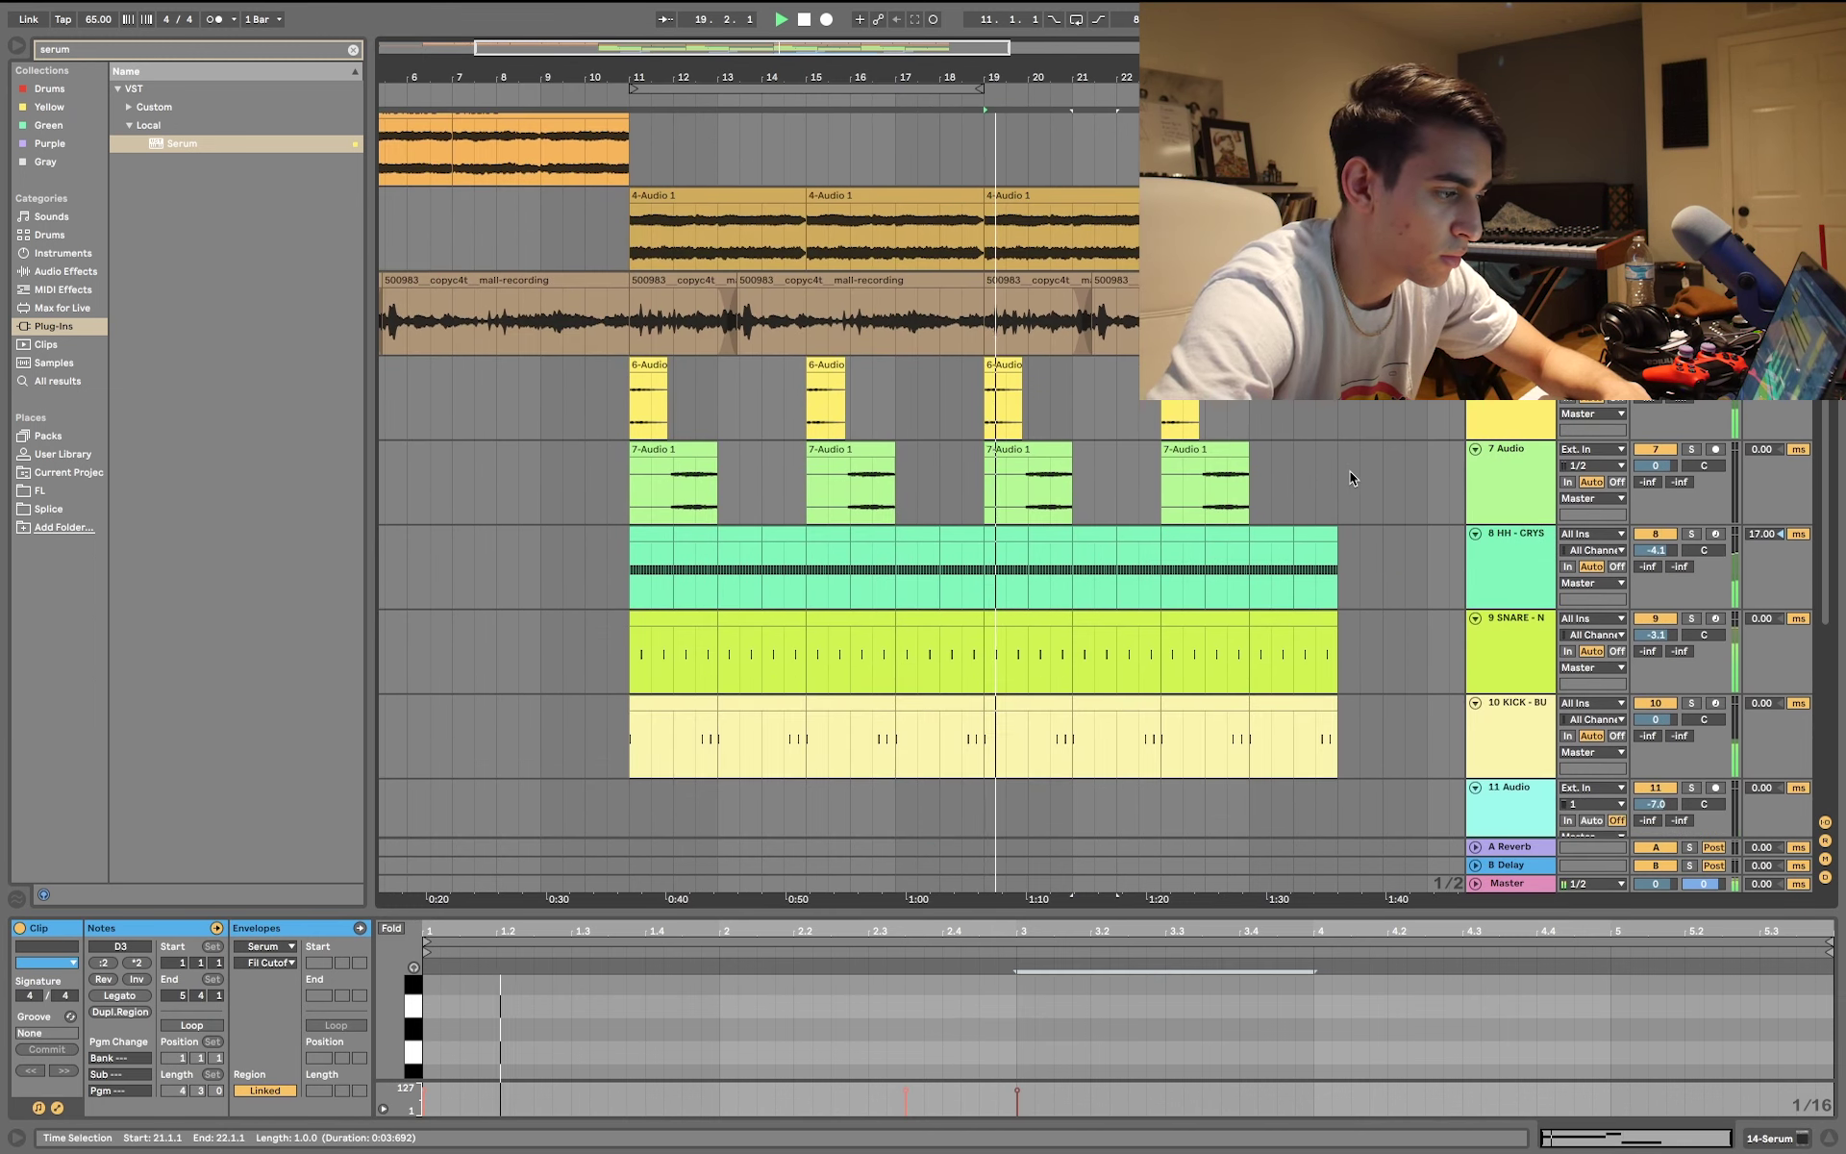
scroll(1350, 471, "down", 4)
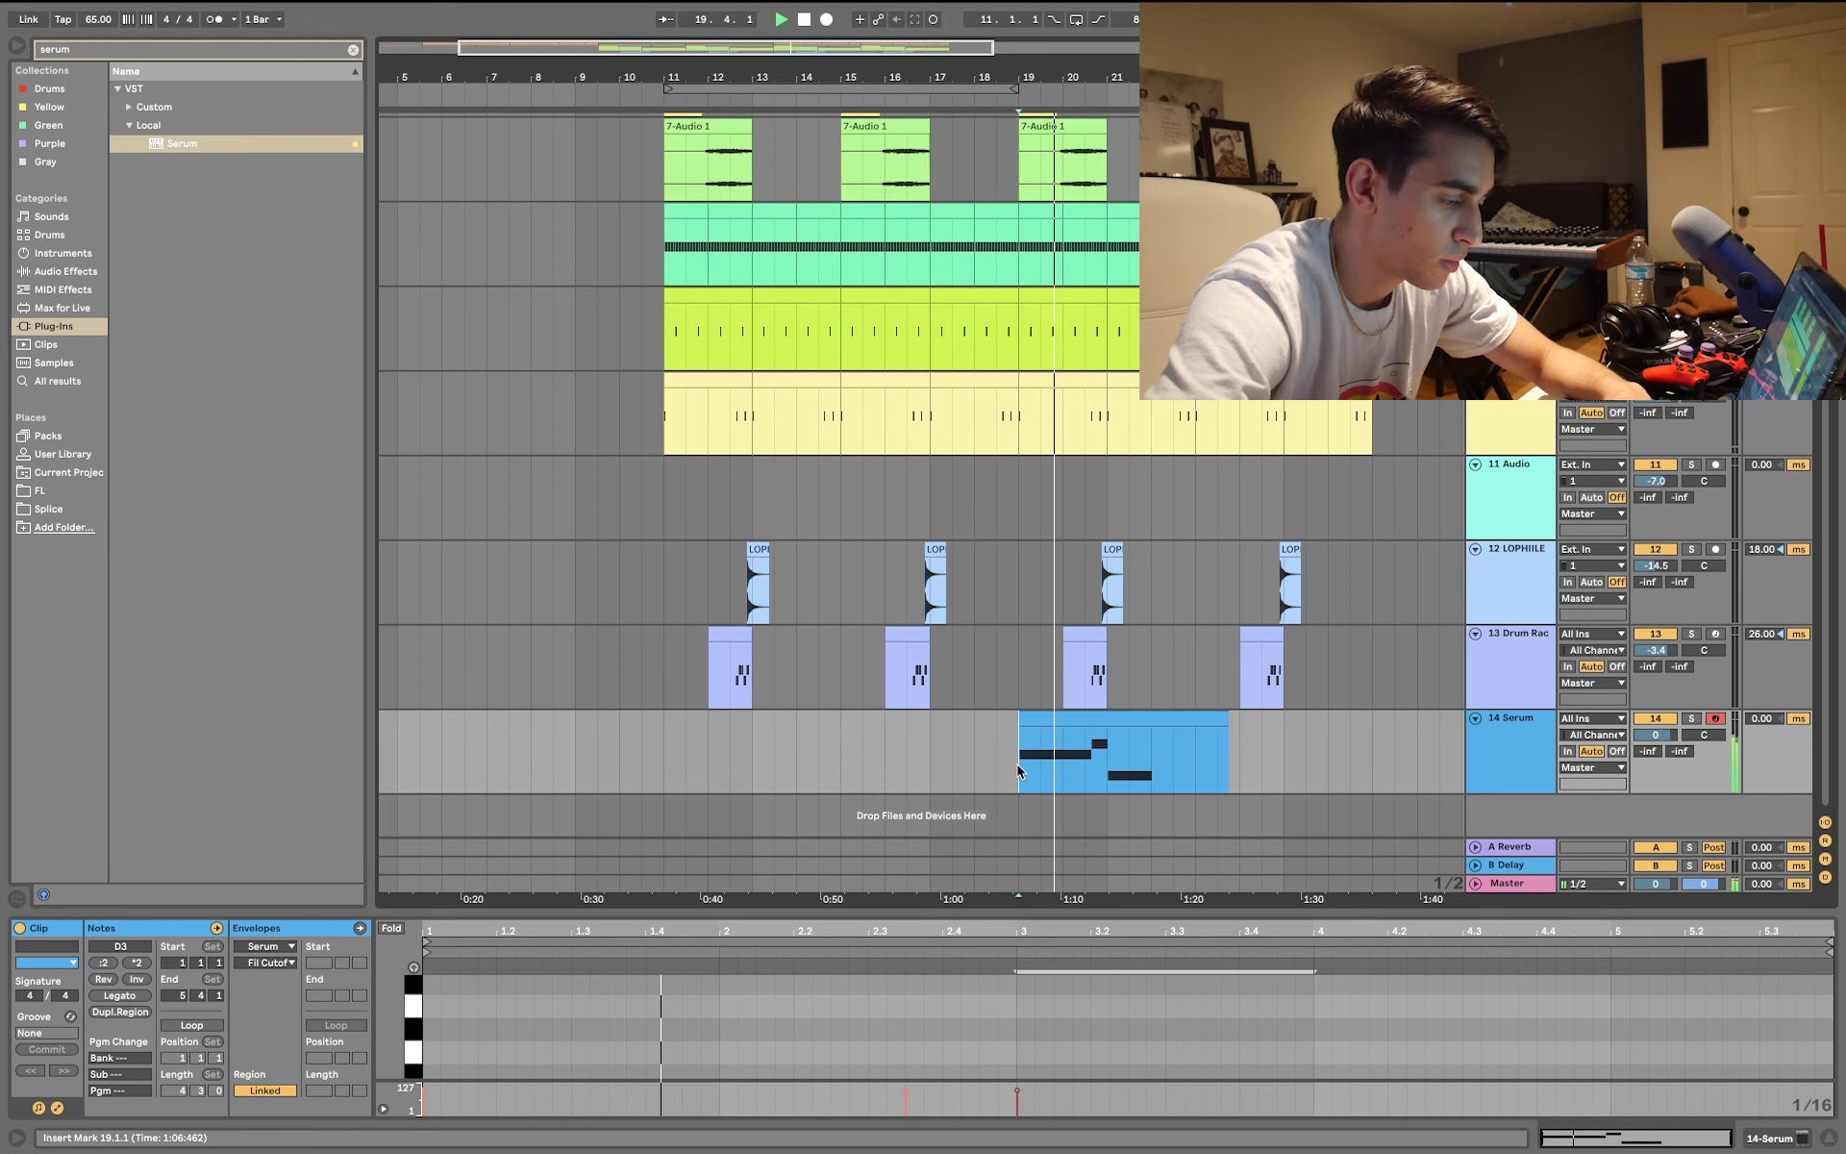
scroll(1019, 769, "right", 5)
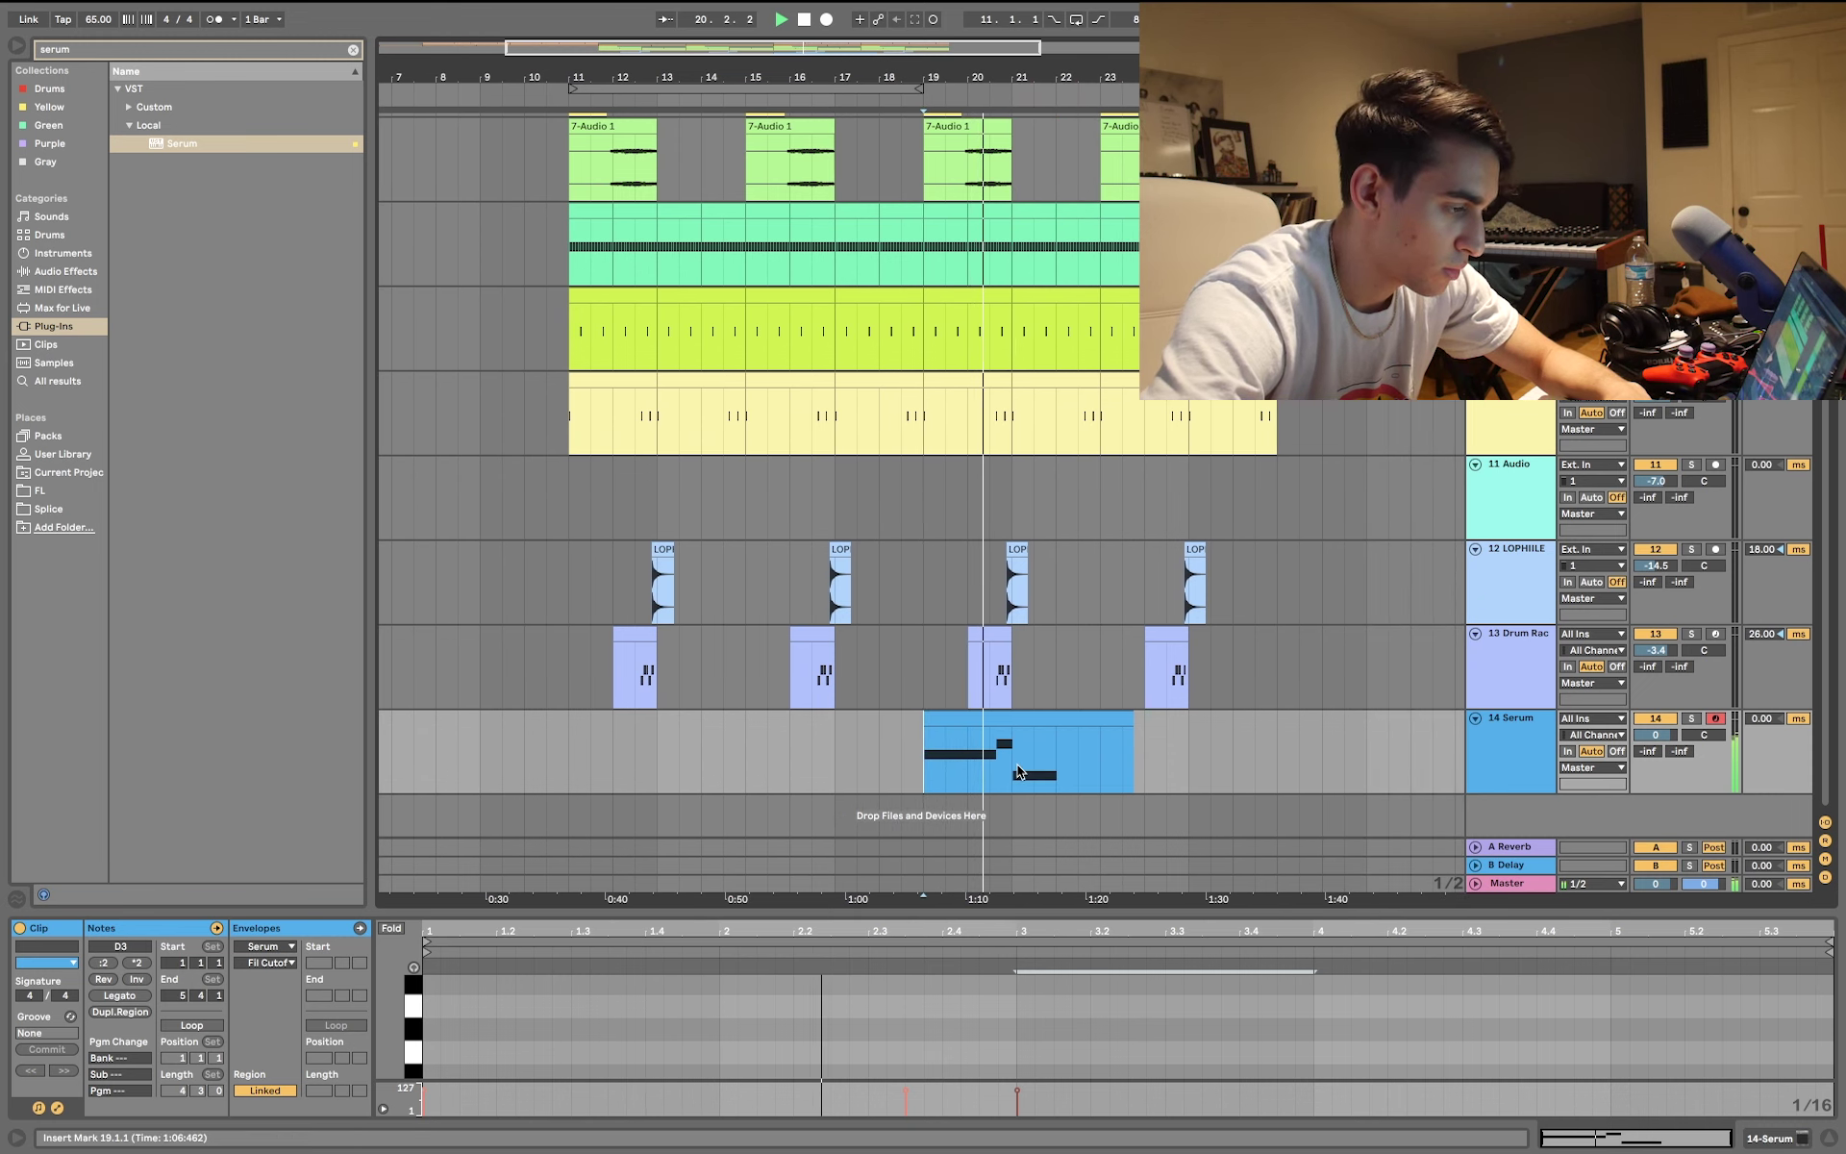
scroll(1019, 769, "right", 1)
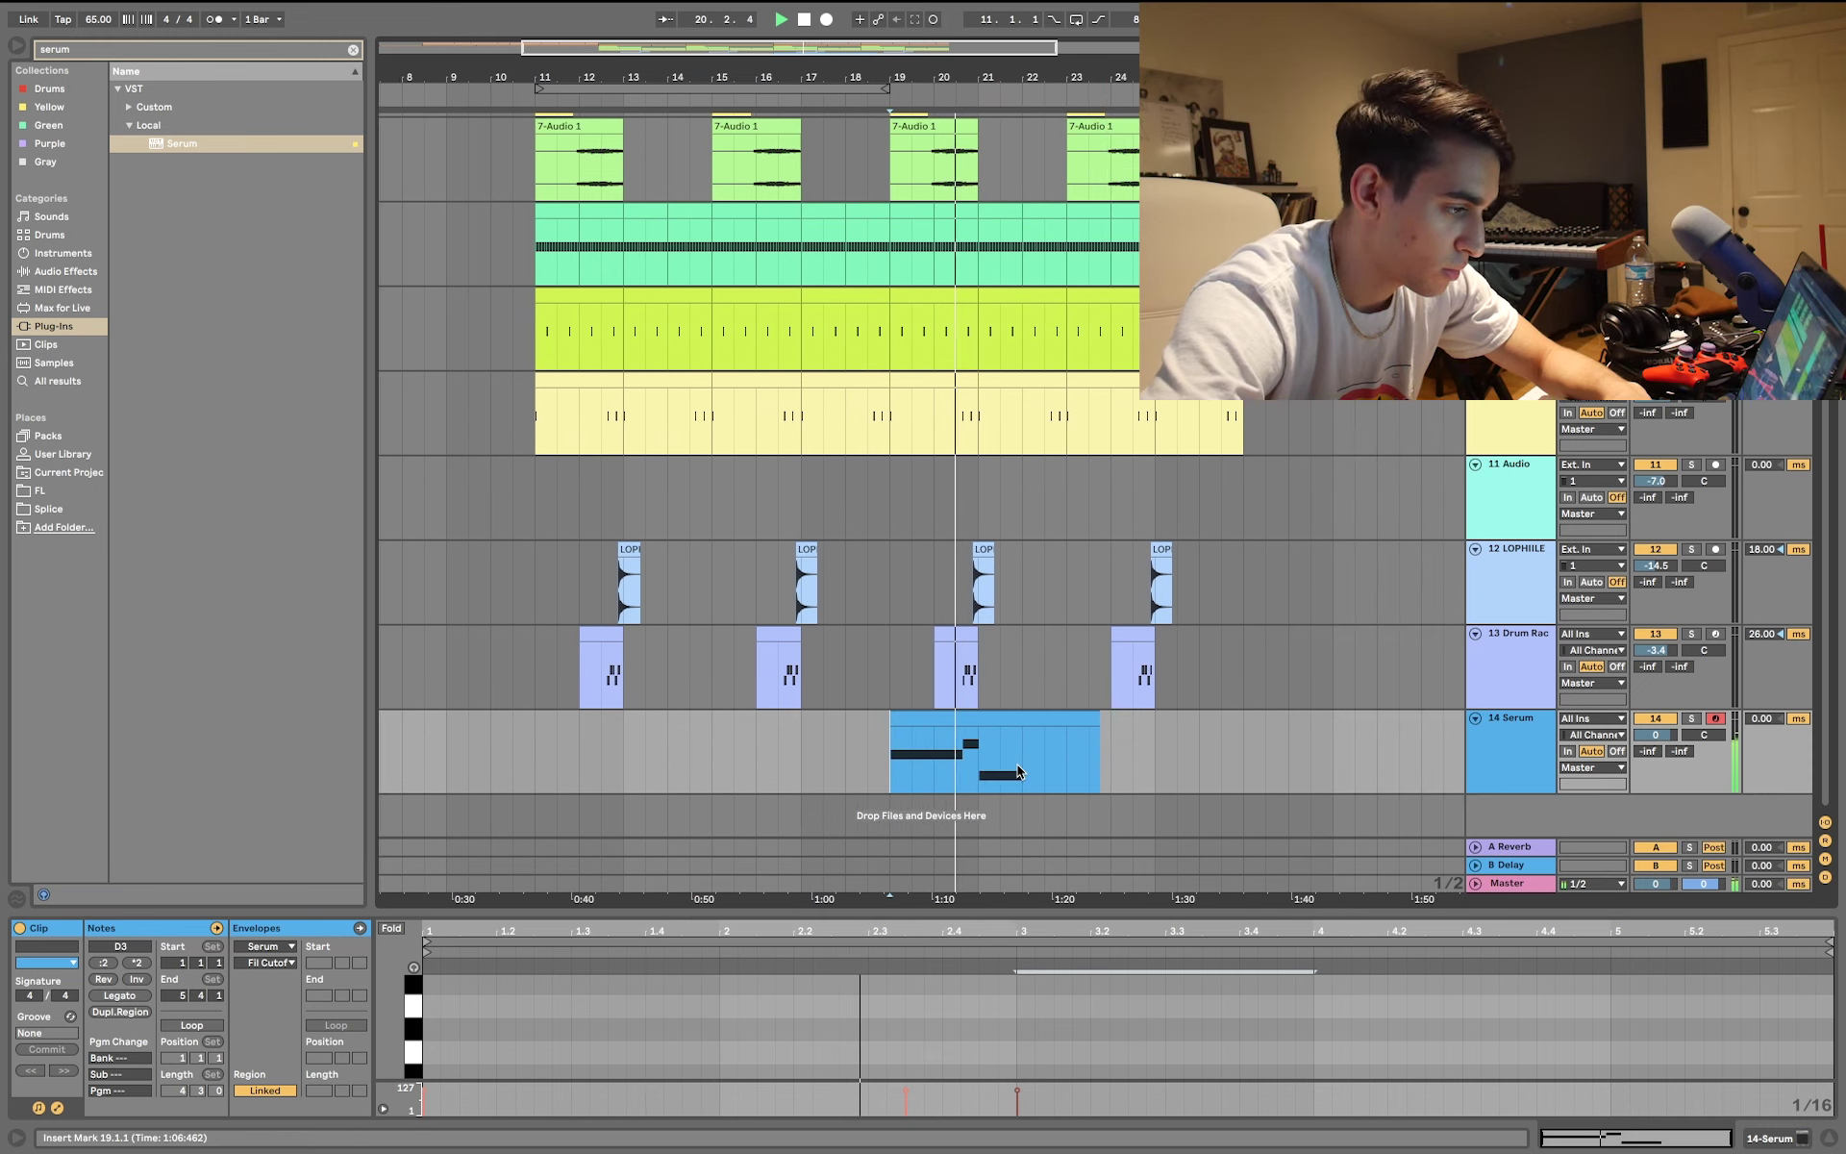
double_click(1058, 911)
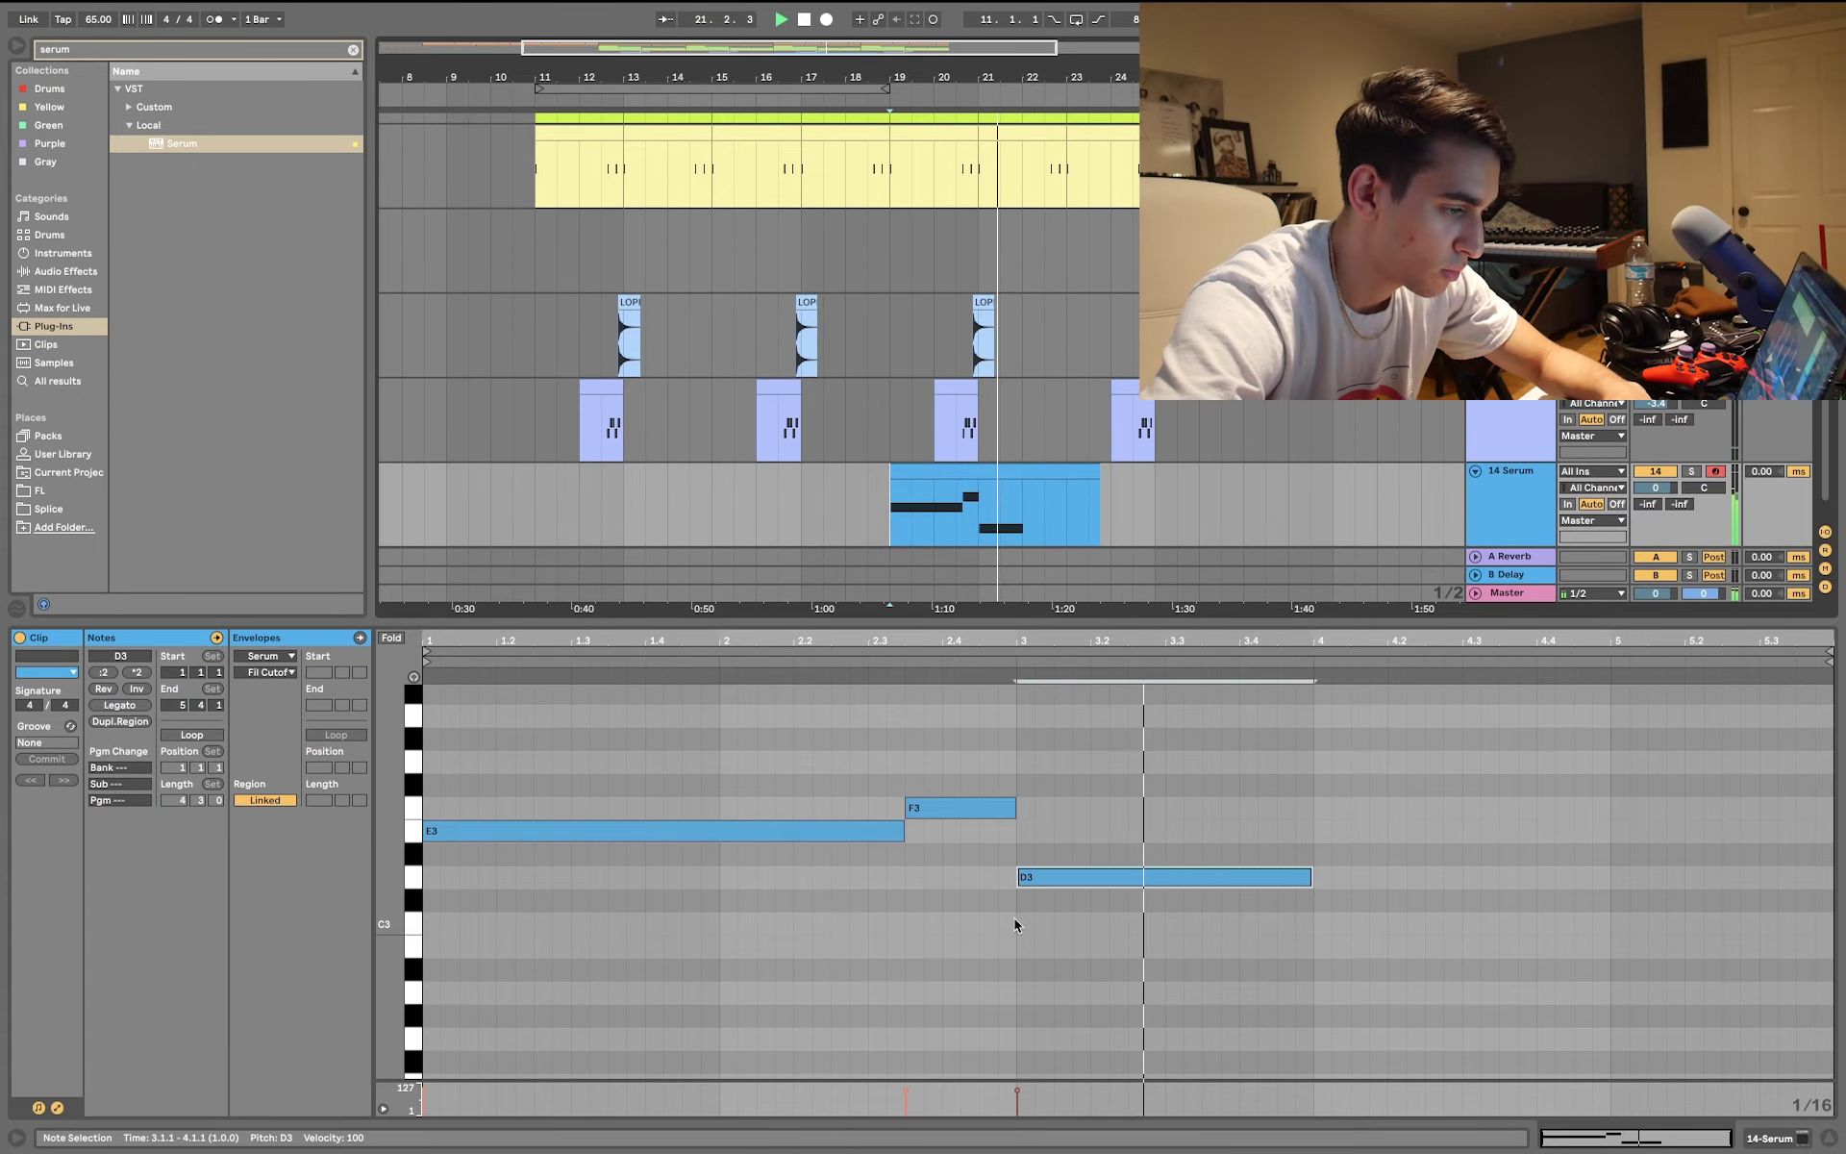
left_click_drag(1309, 877, 1608, 878)
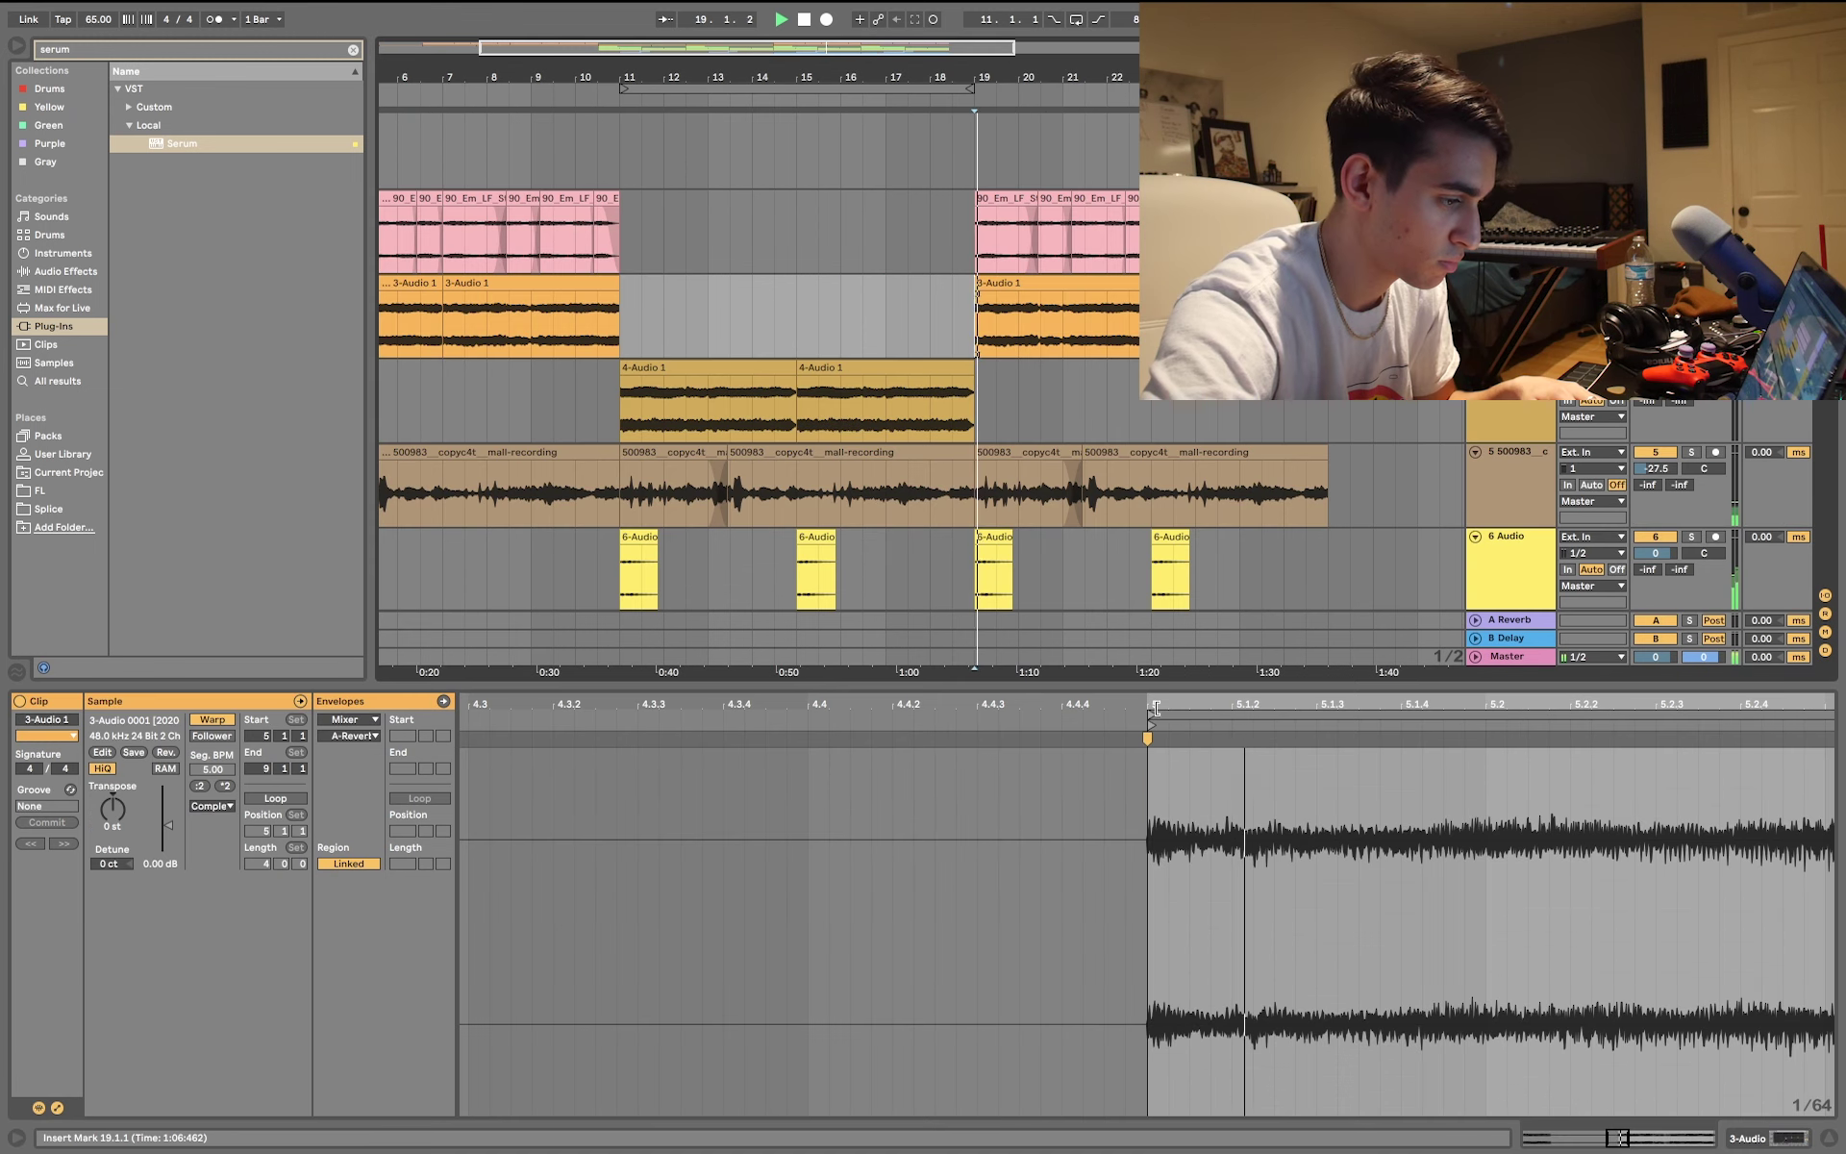
- Examine the warped waveform of the 3-Audio 1 clip at bar 19 and collapse the clip view
scroll(1209, 904, "down", 3)
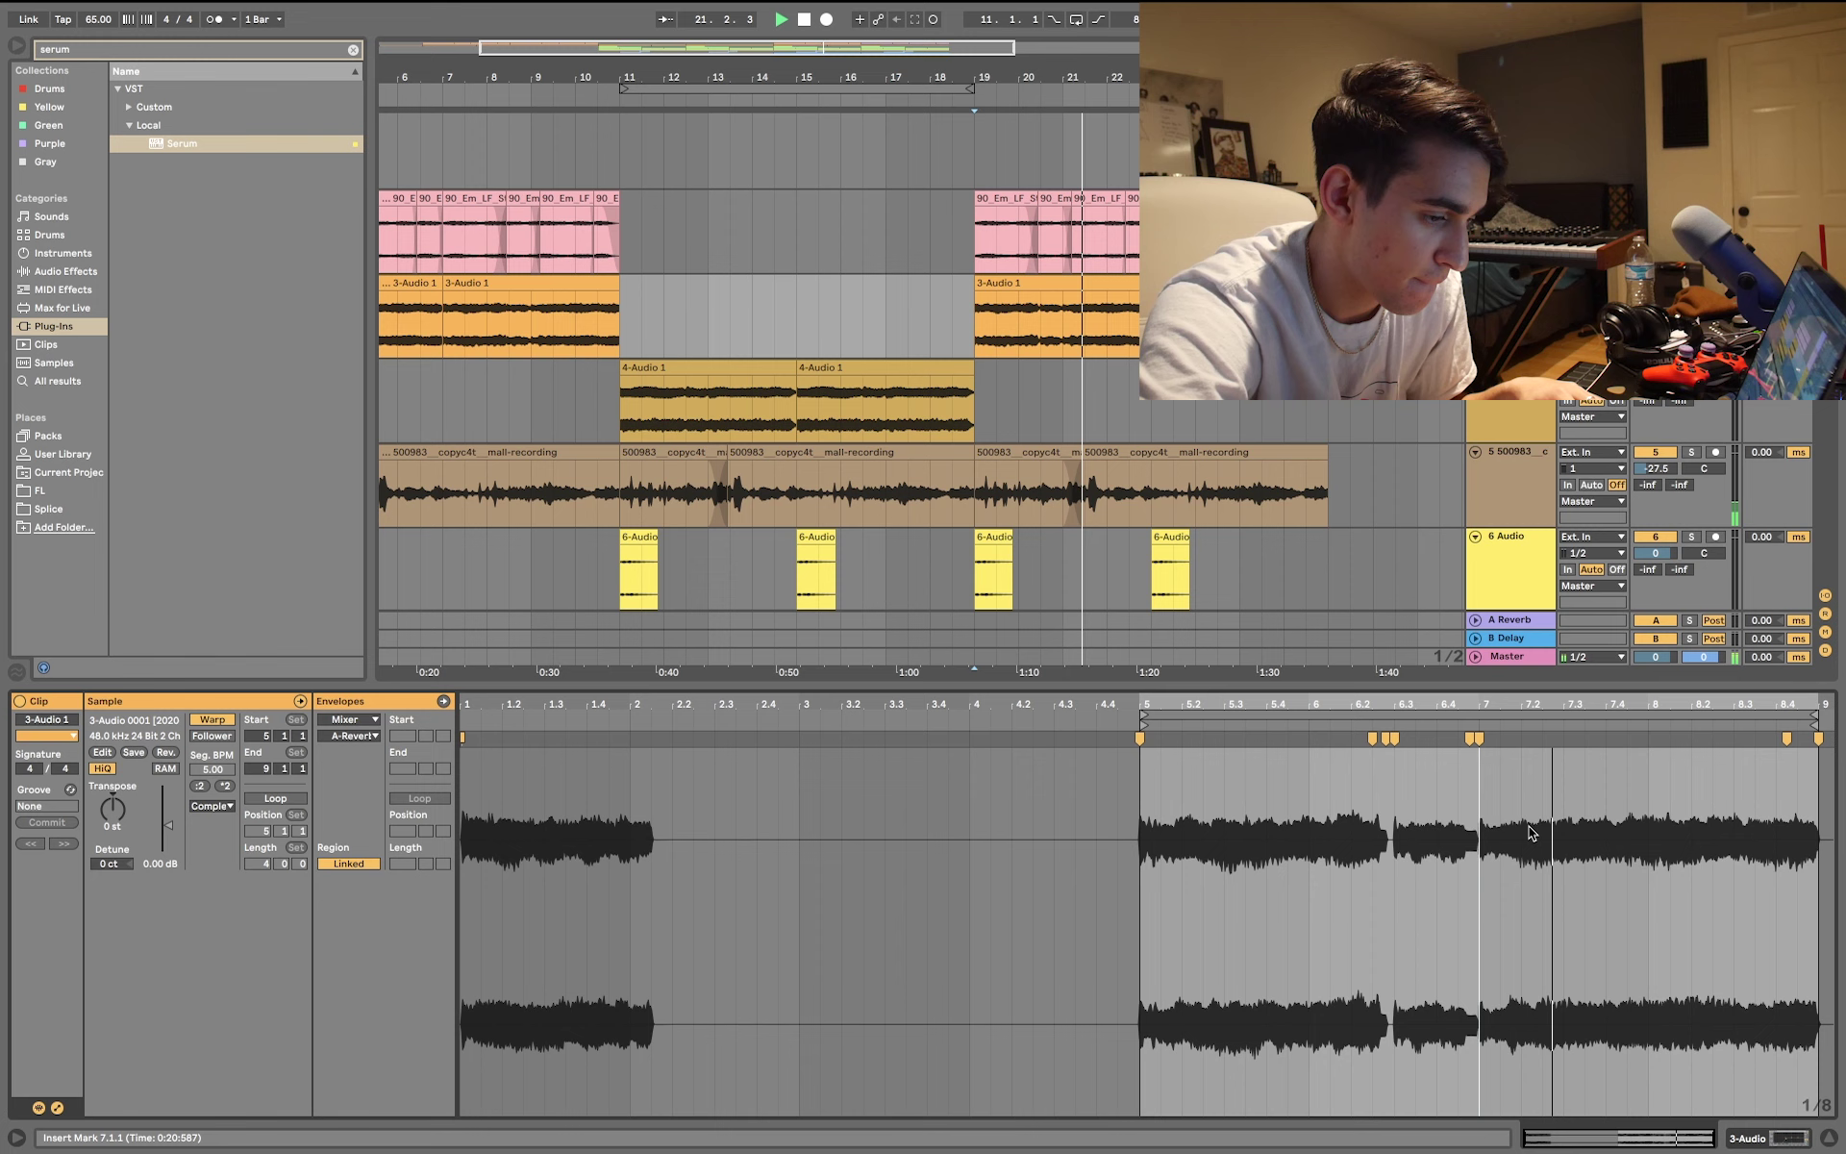
left_click(1088, 278)
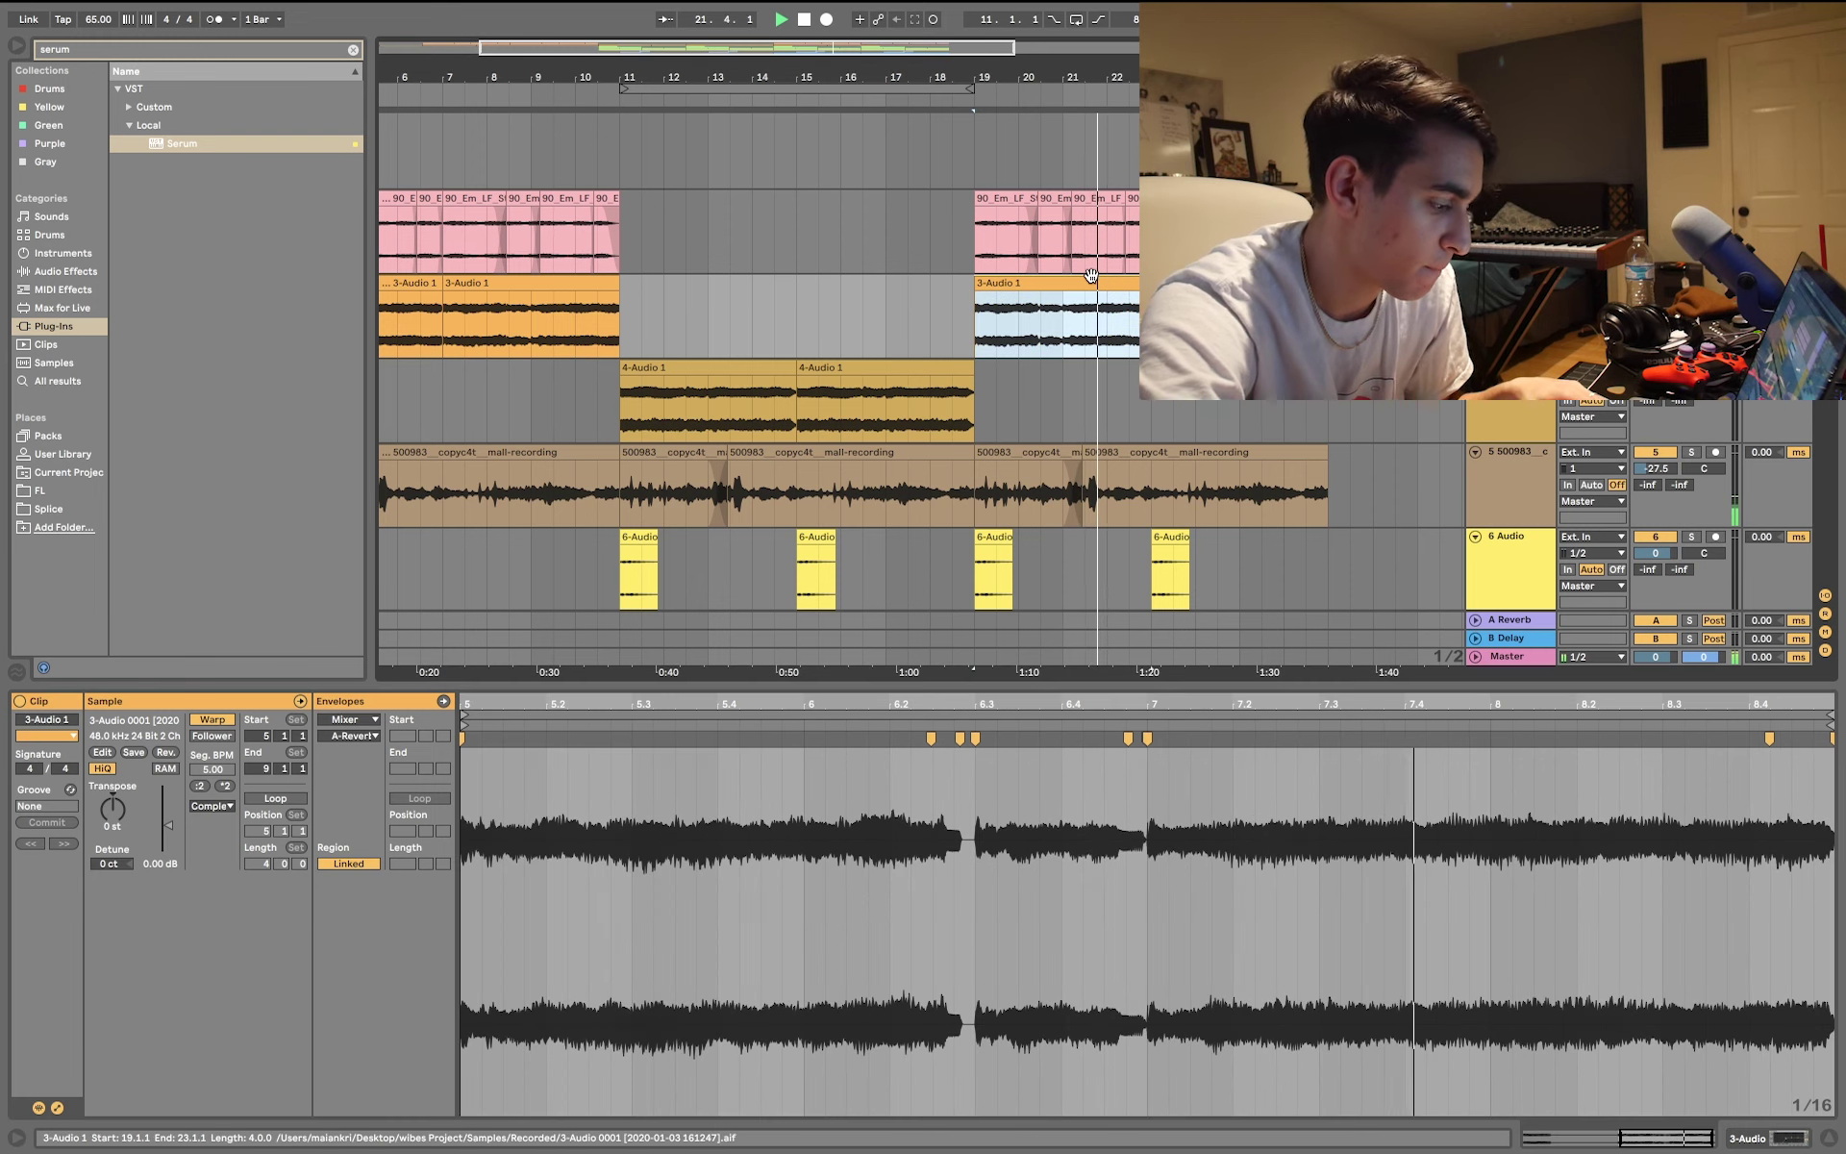
scroll(1088, 279, "down", 3)
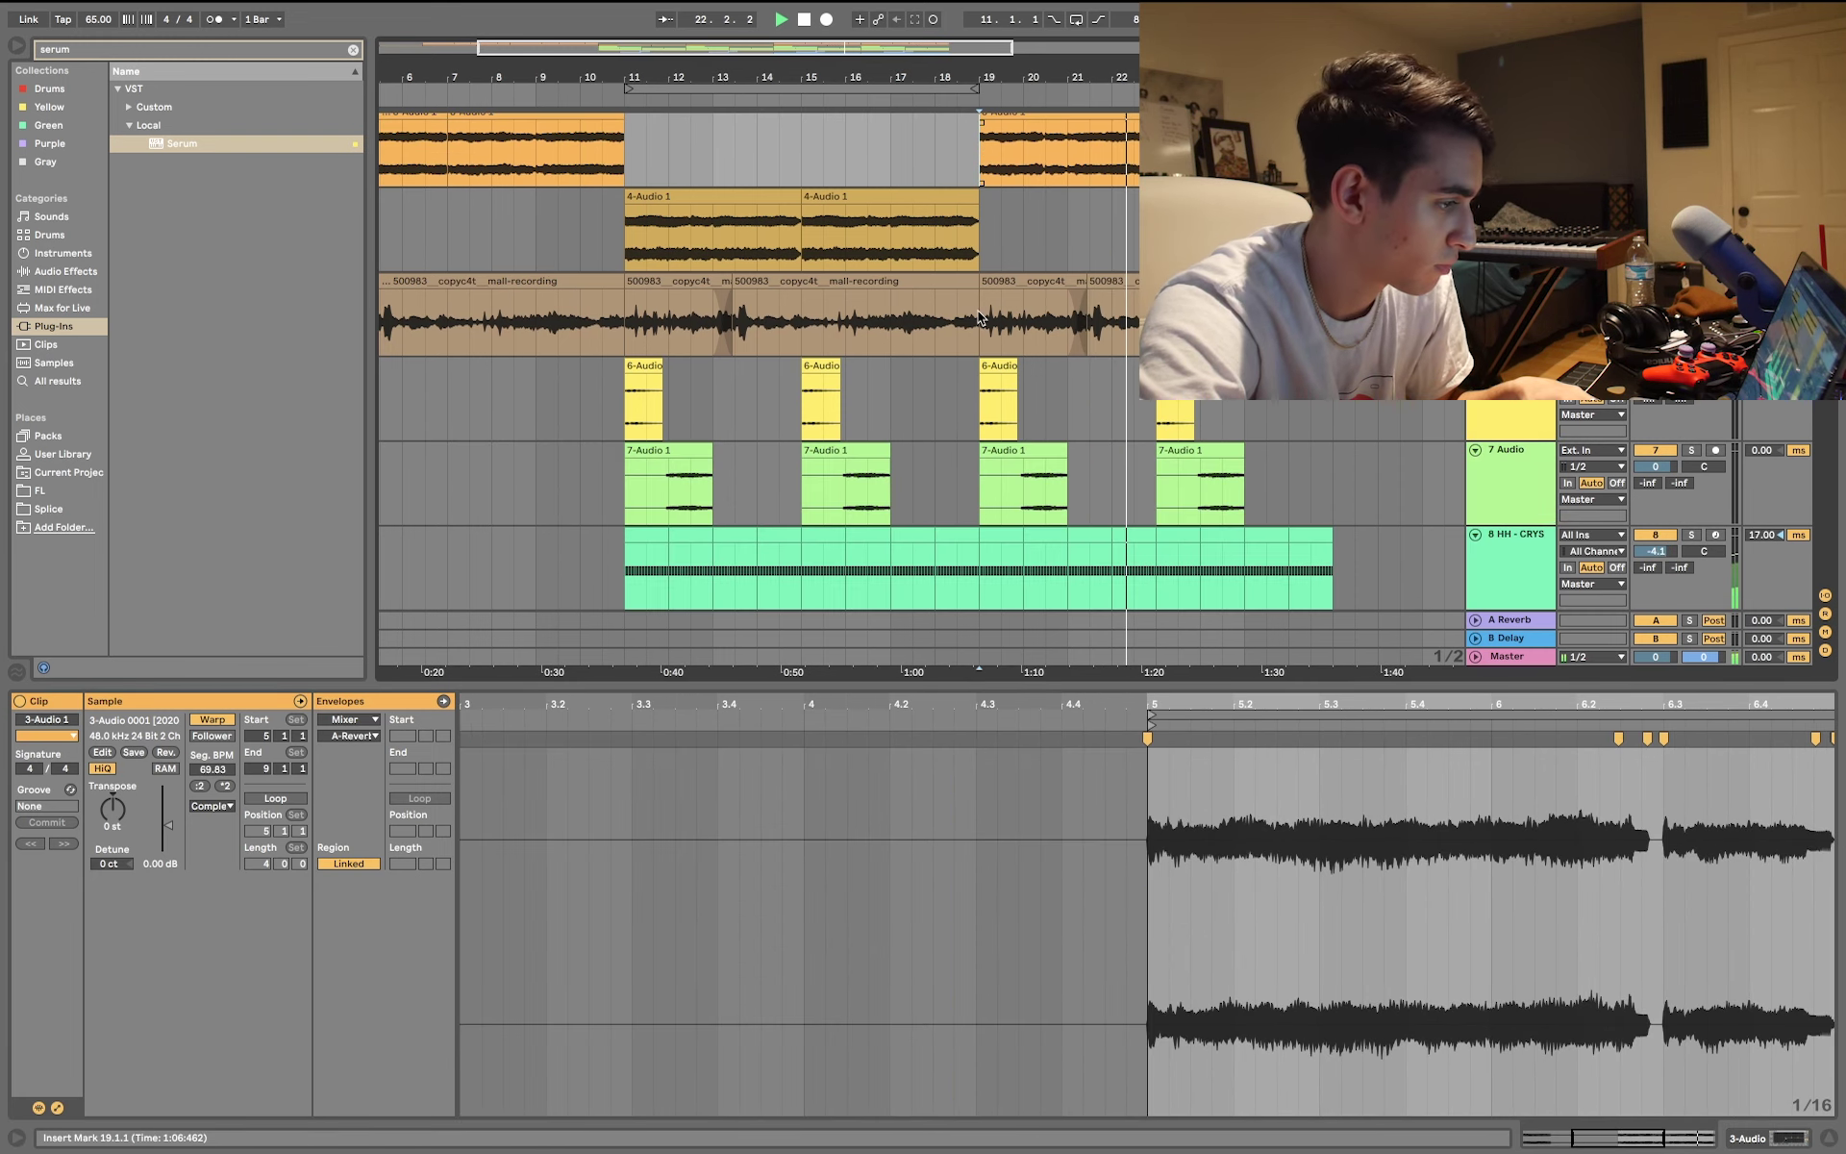
left_click_drag(1054, 685, 1054, 1105)
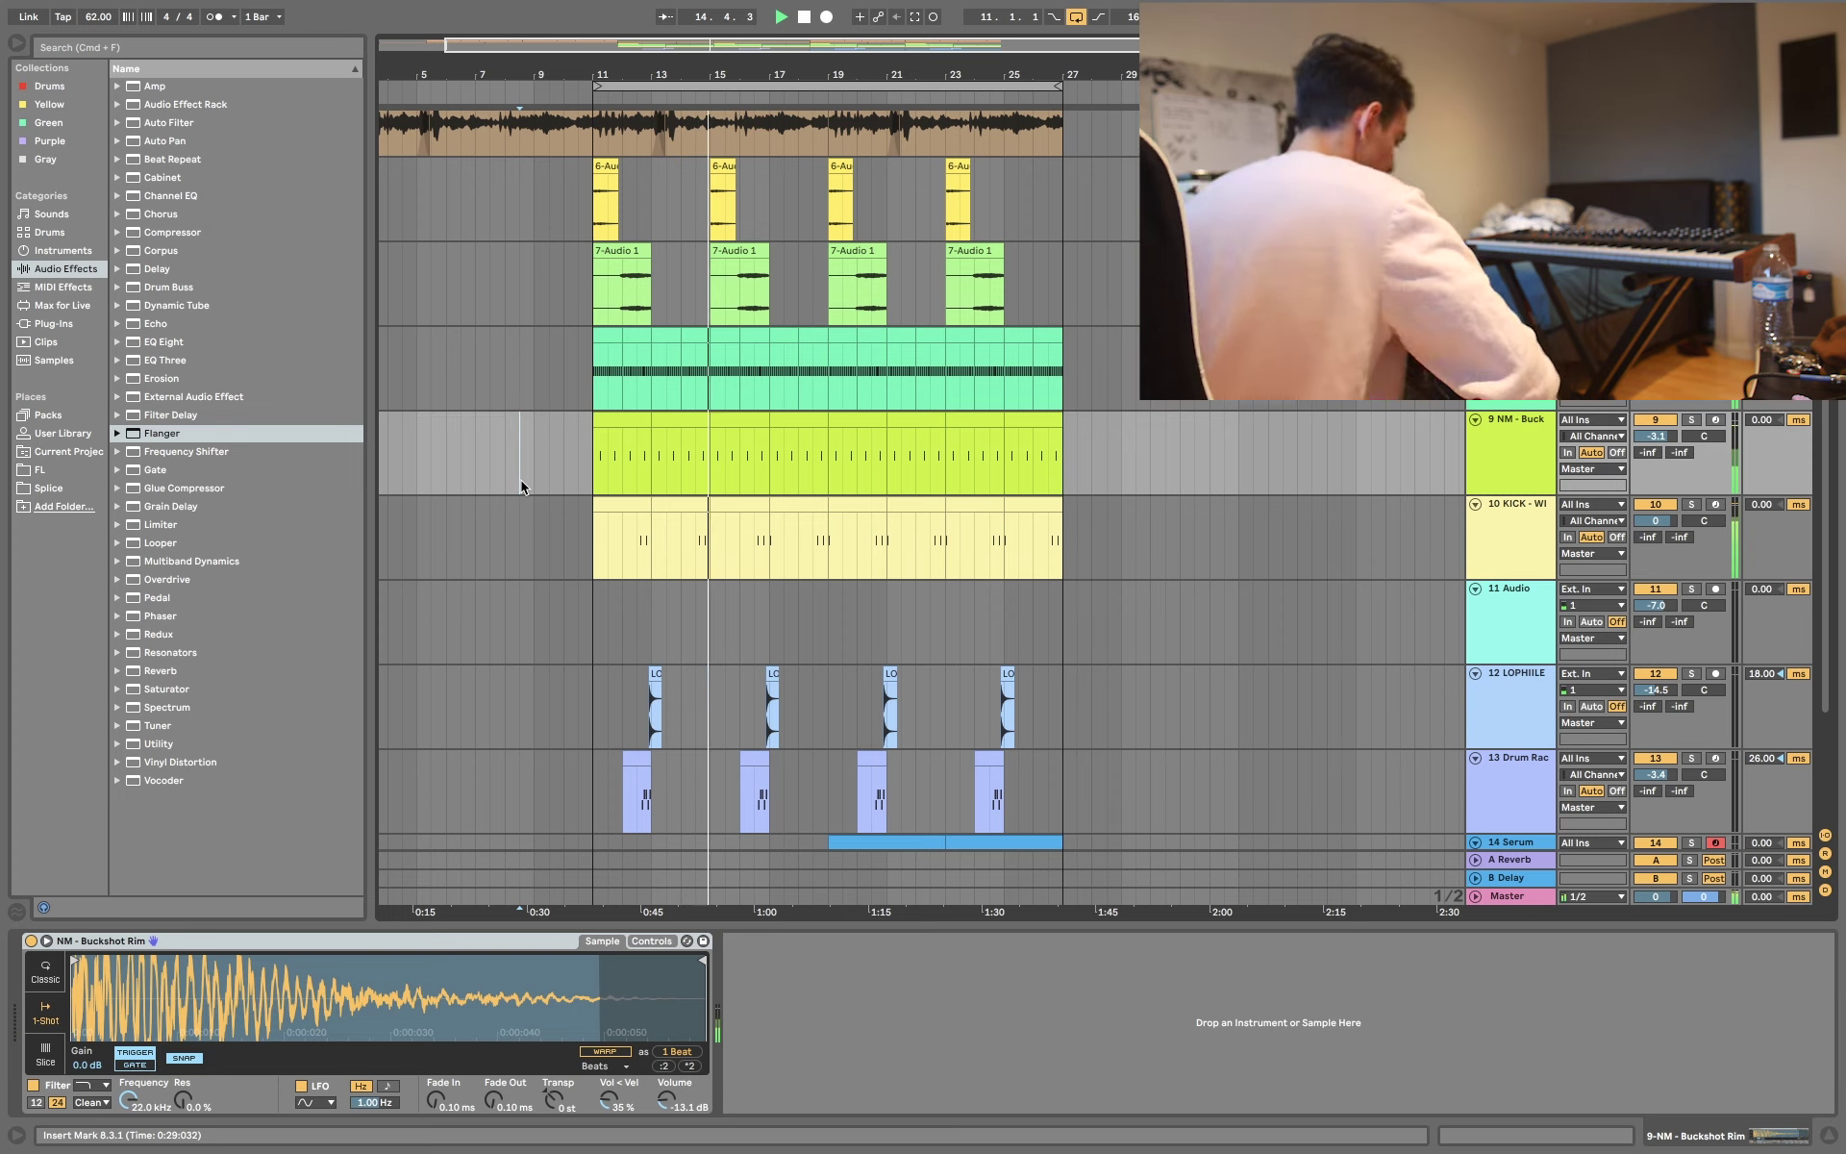
- Insert a new audio track below the Serum track for the live bass guitar
key("super+t")
left_click(533, 752)
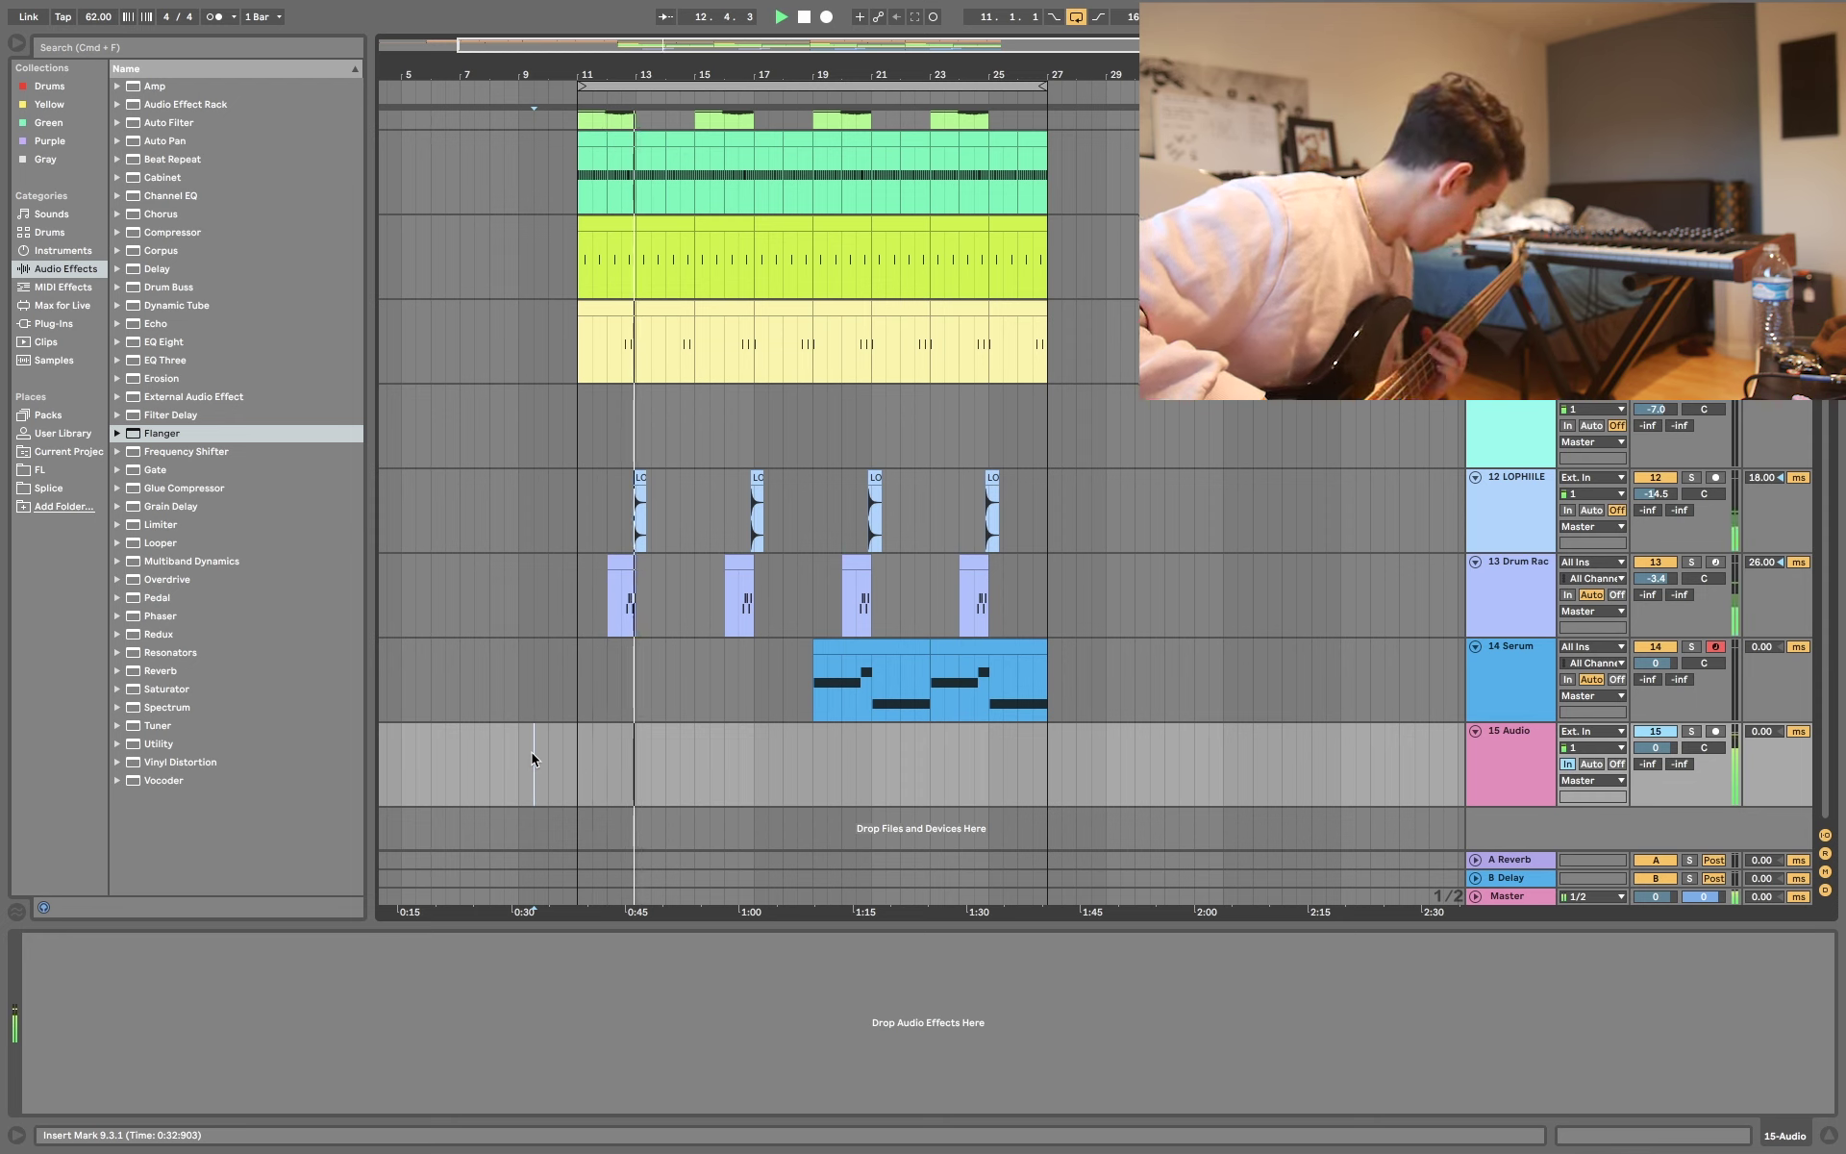
left_click(1507, 897)
left_click(521, 869)
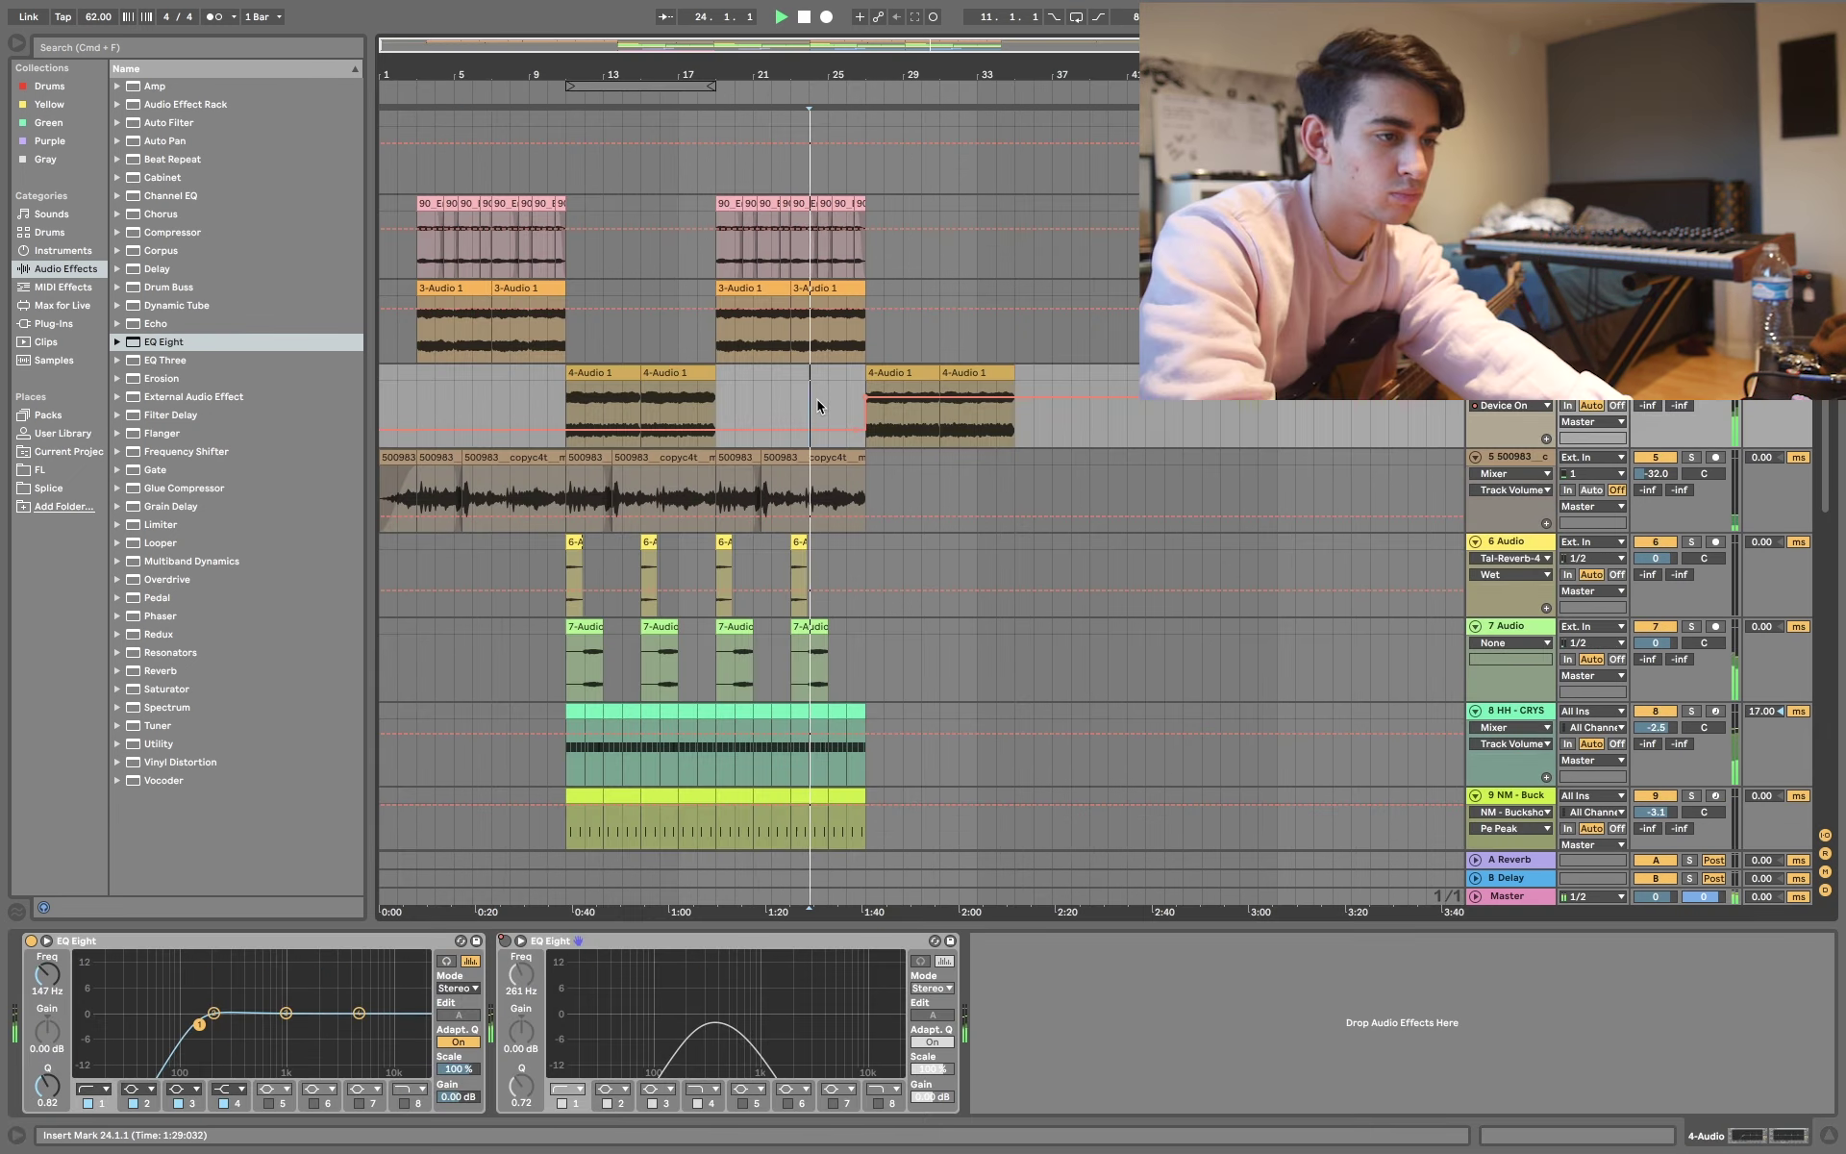
- Paste the copied 6-Audio clip onto track 6 at 27.1.1
scroll(840, 529, "down", 5)
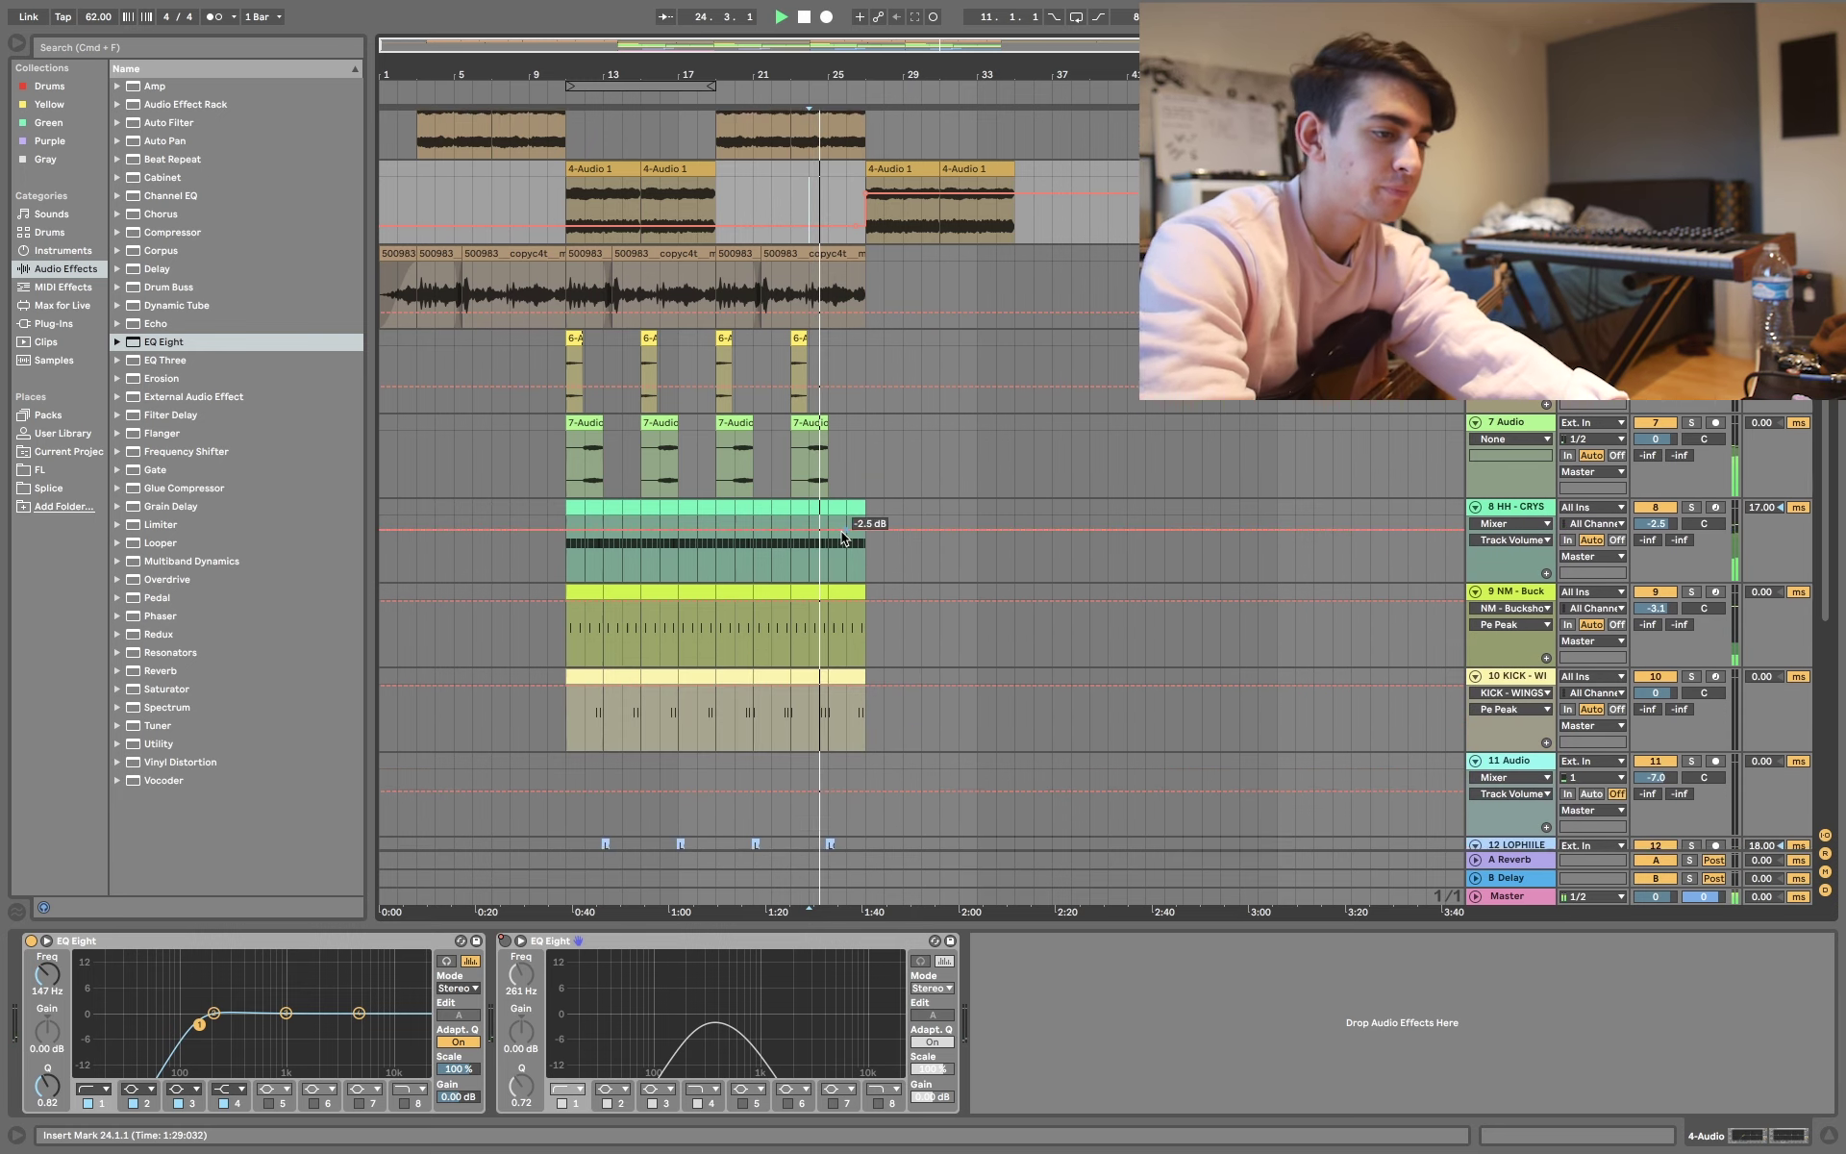
scroll(1071, 510, "down", 5)
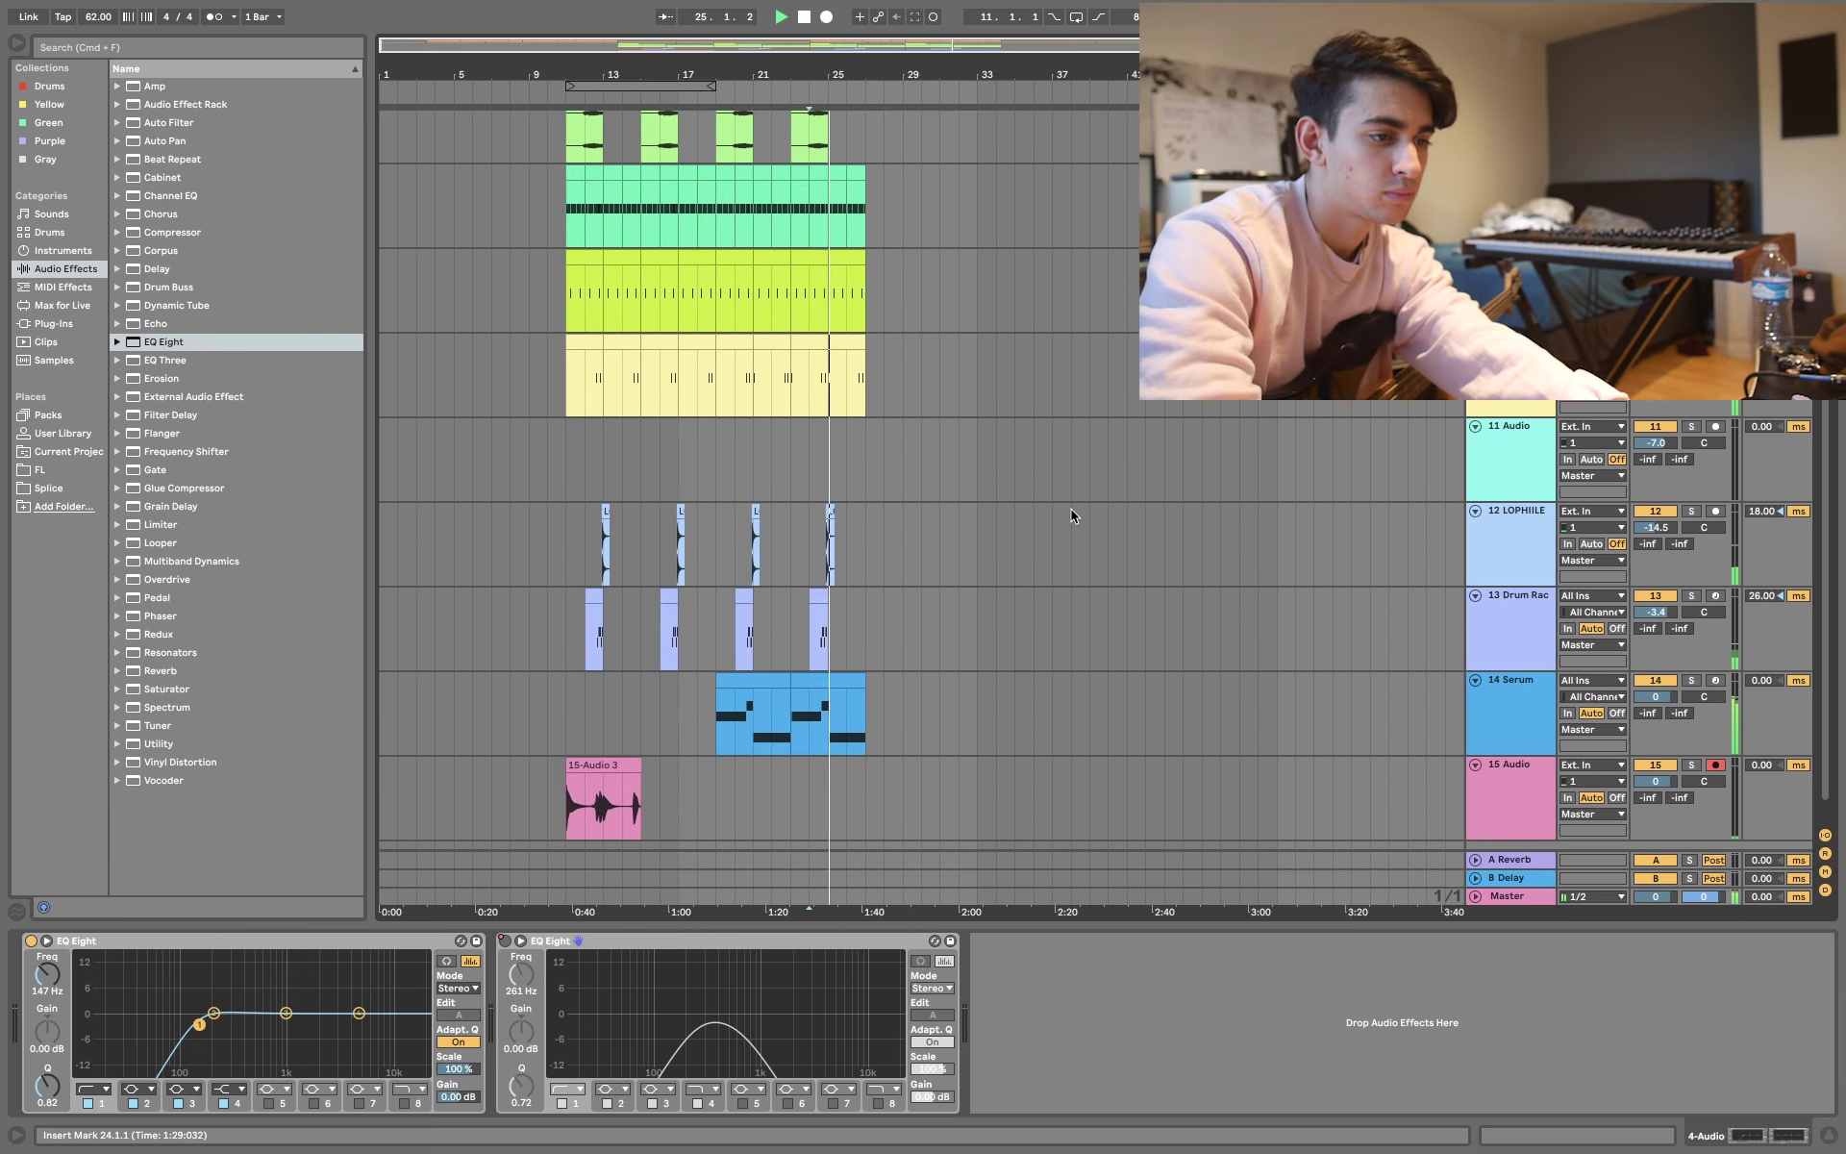
scroll(1071, 510, "up", 7)
scroll(949, 544, "up", 4)
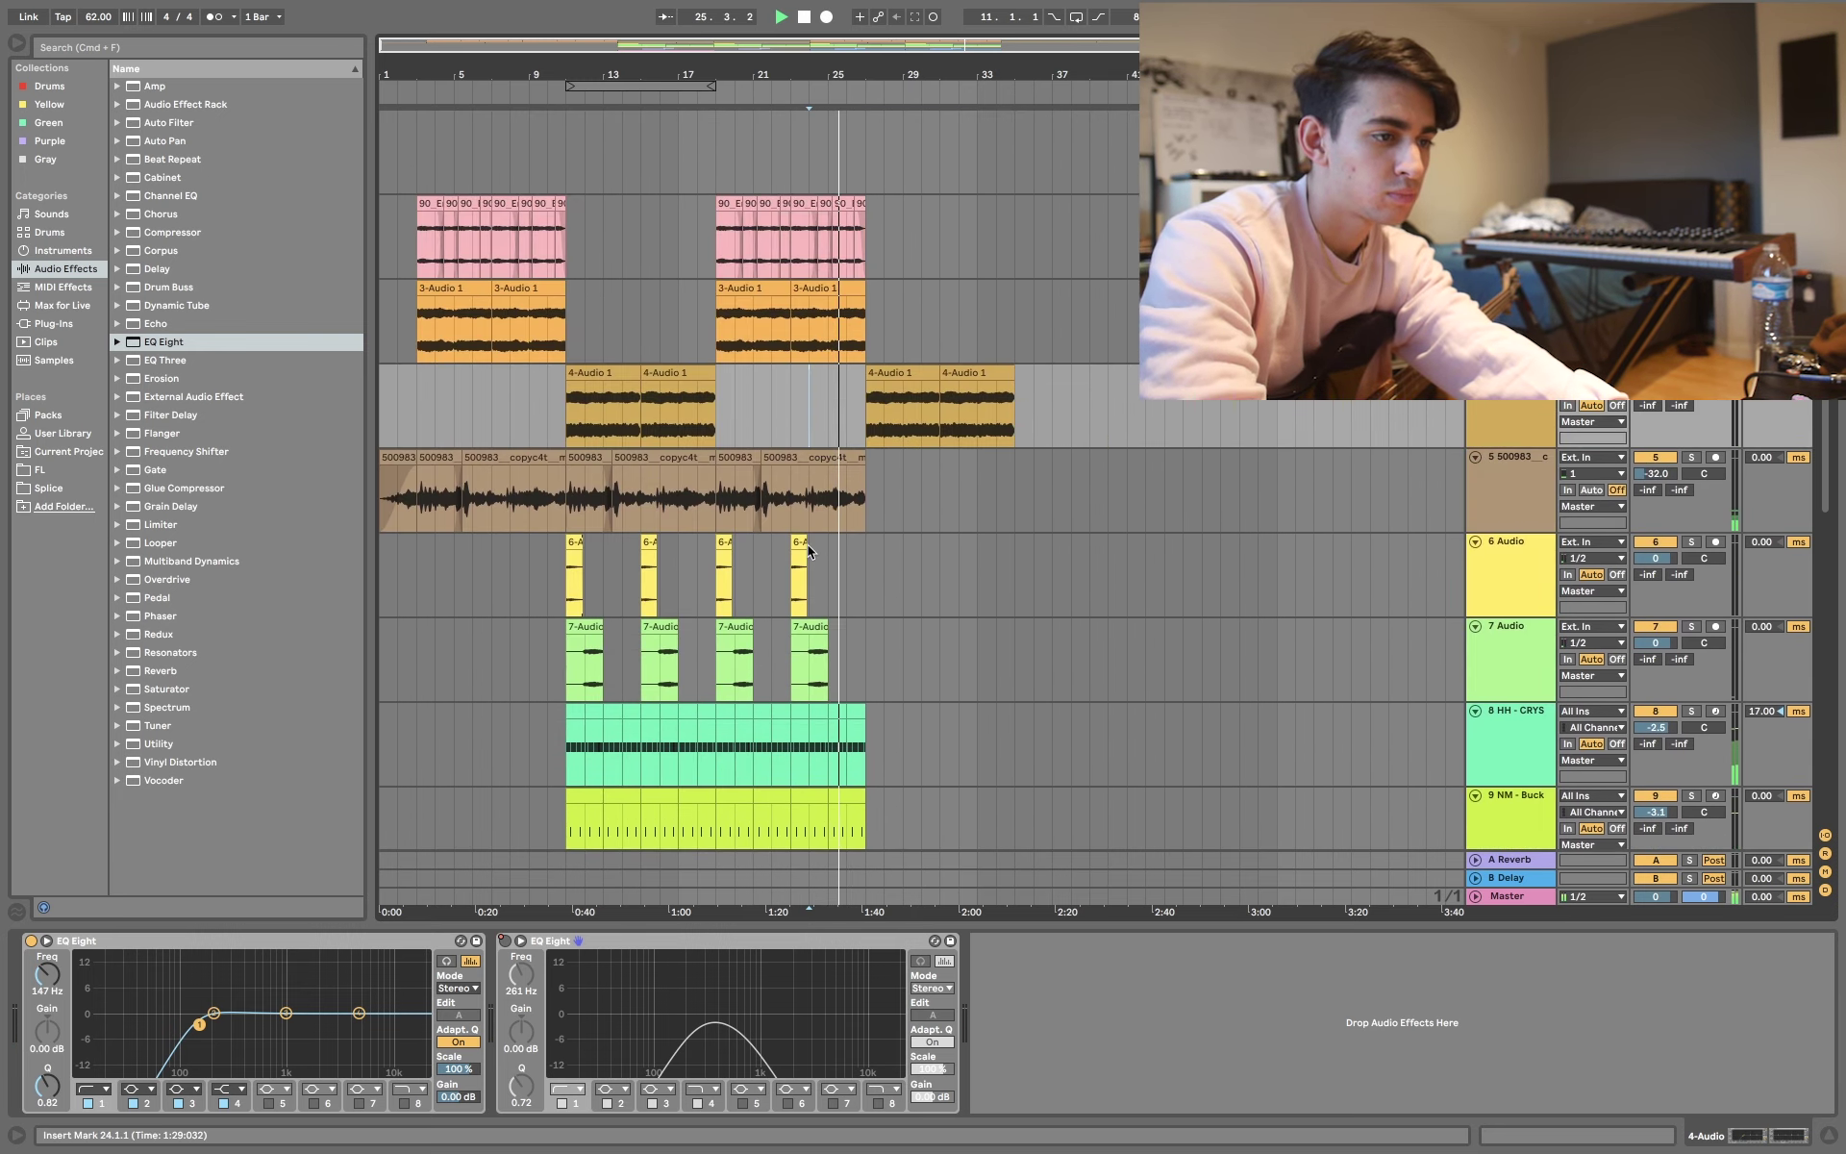
left_click(866, 558)
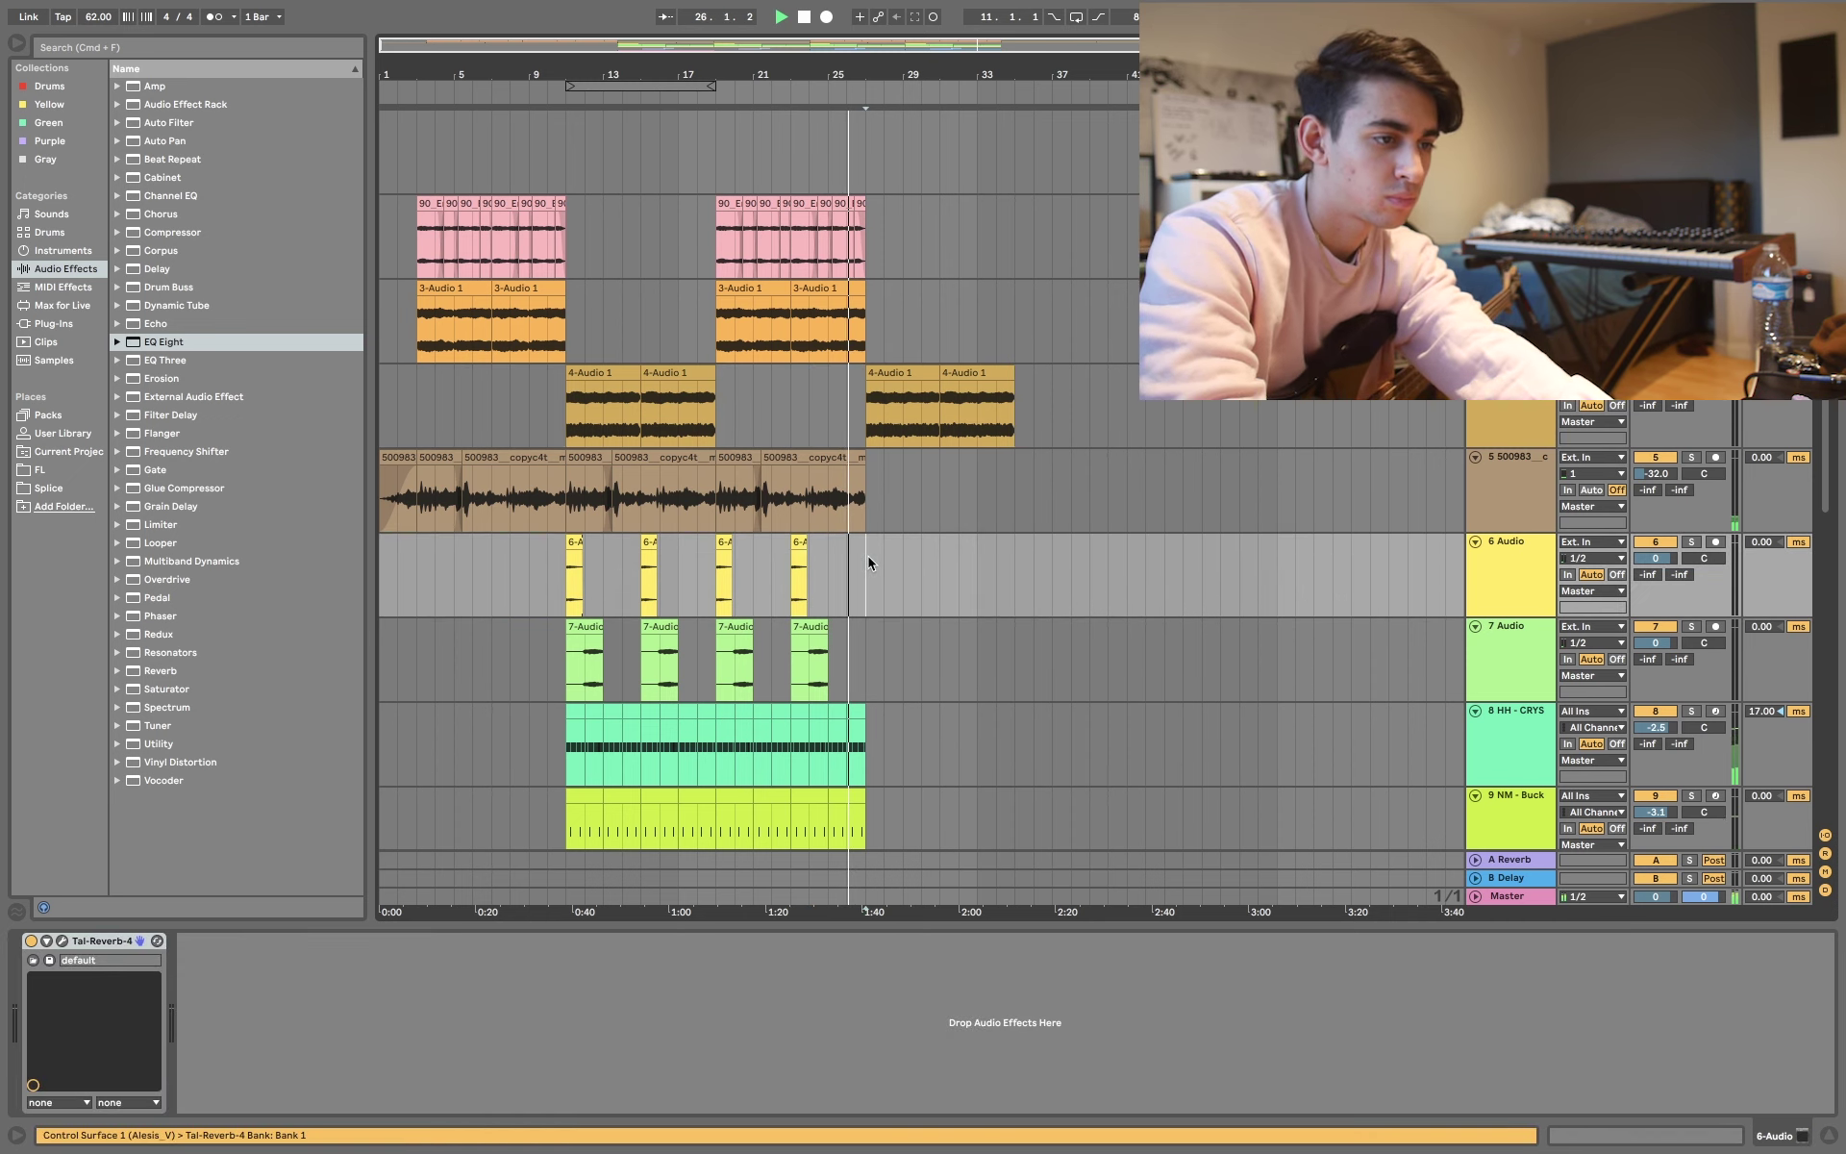
key("super+v")
scroll(883, 517, "down", 2)
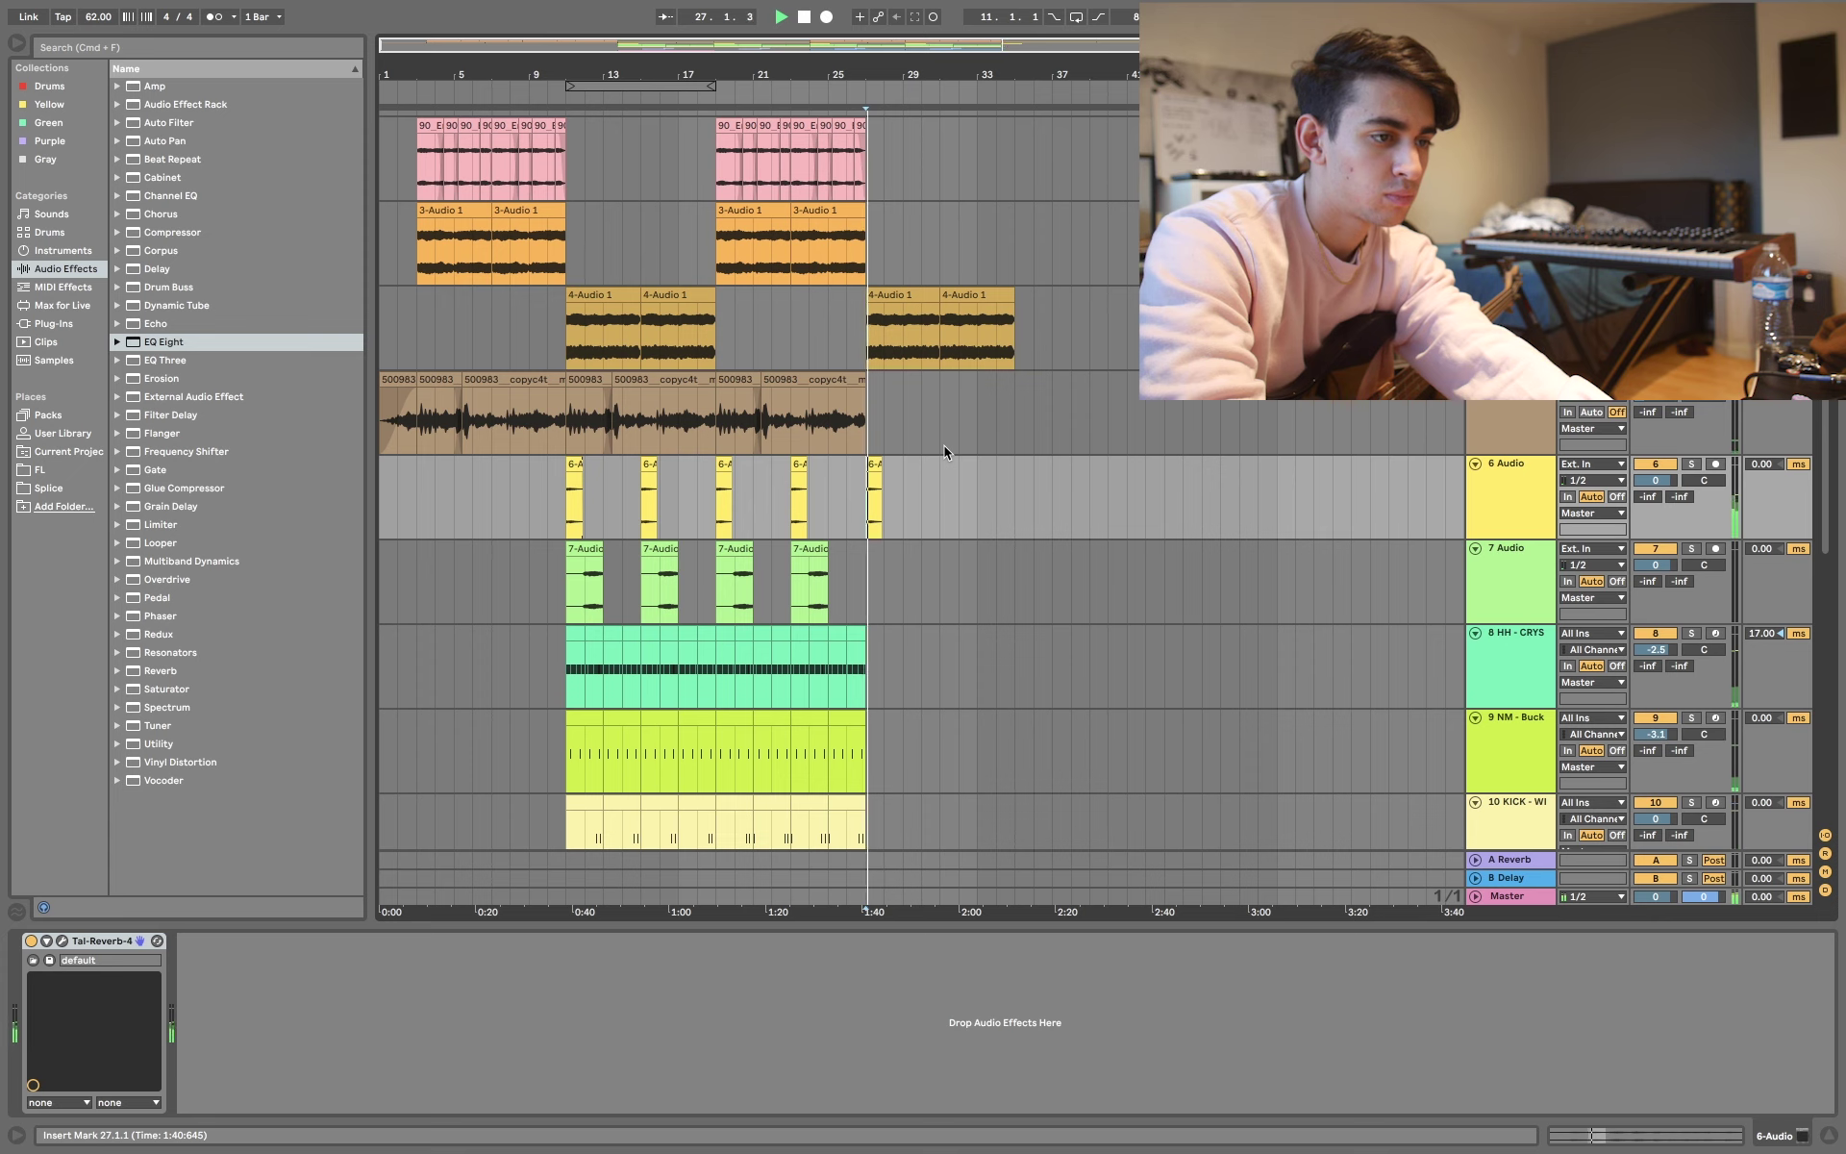
scroll(944, 446, "down", 1)
scroll(944, 448, "down", 1)
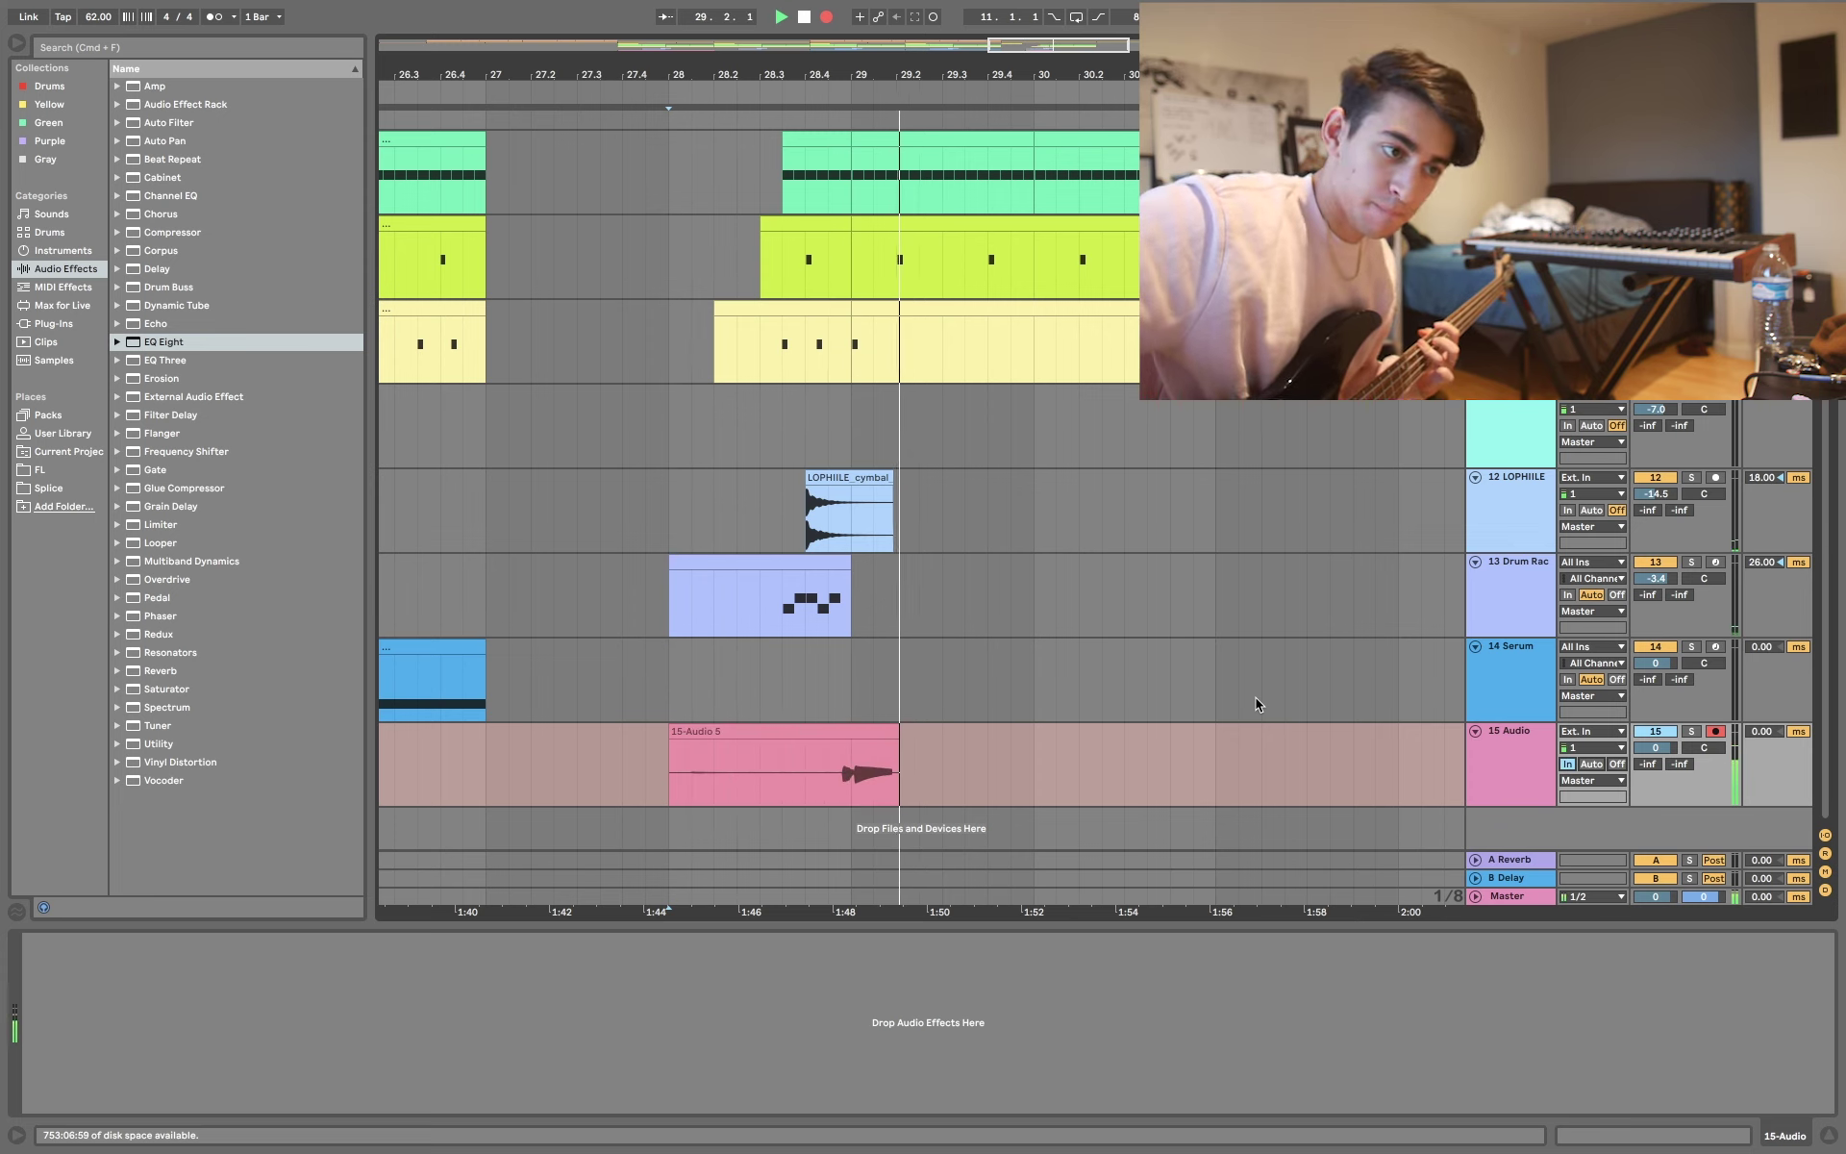
- Stop the bass take on track 15 and move its split slices to 29.1.4 and 29.2.3, in line with the kick hits
key("space")
left_click(1029, 759)
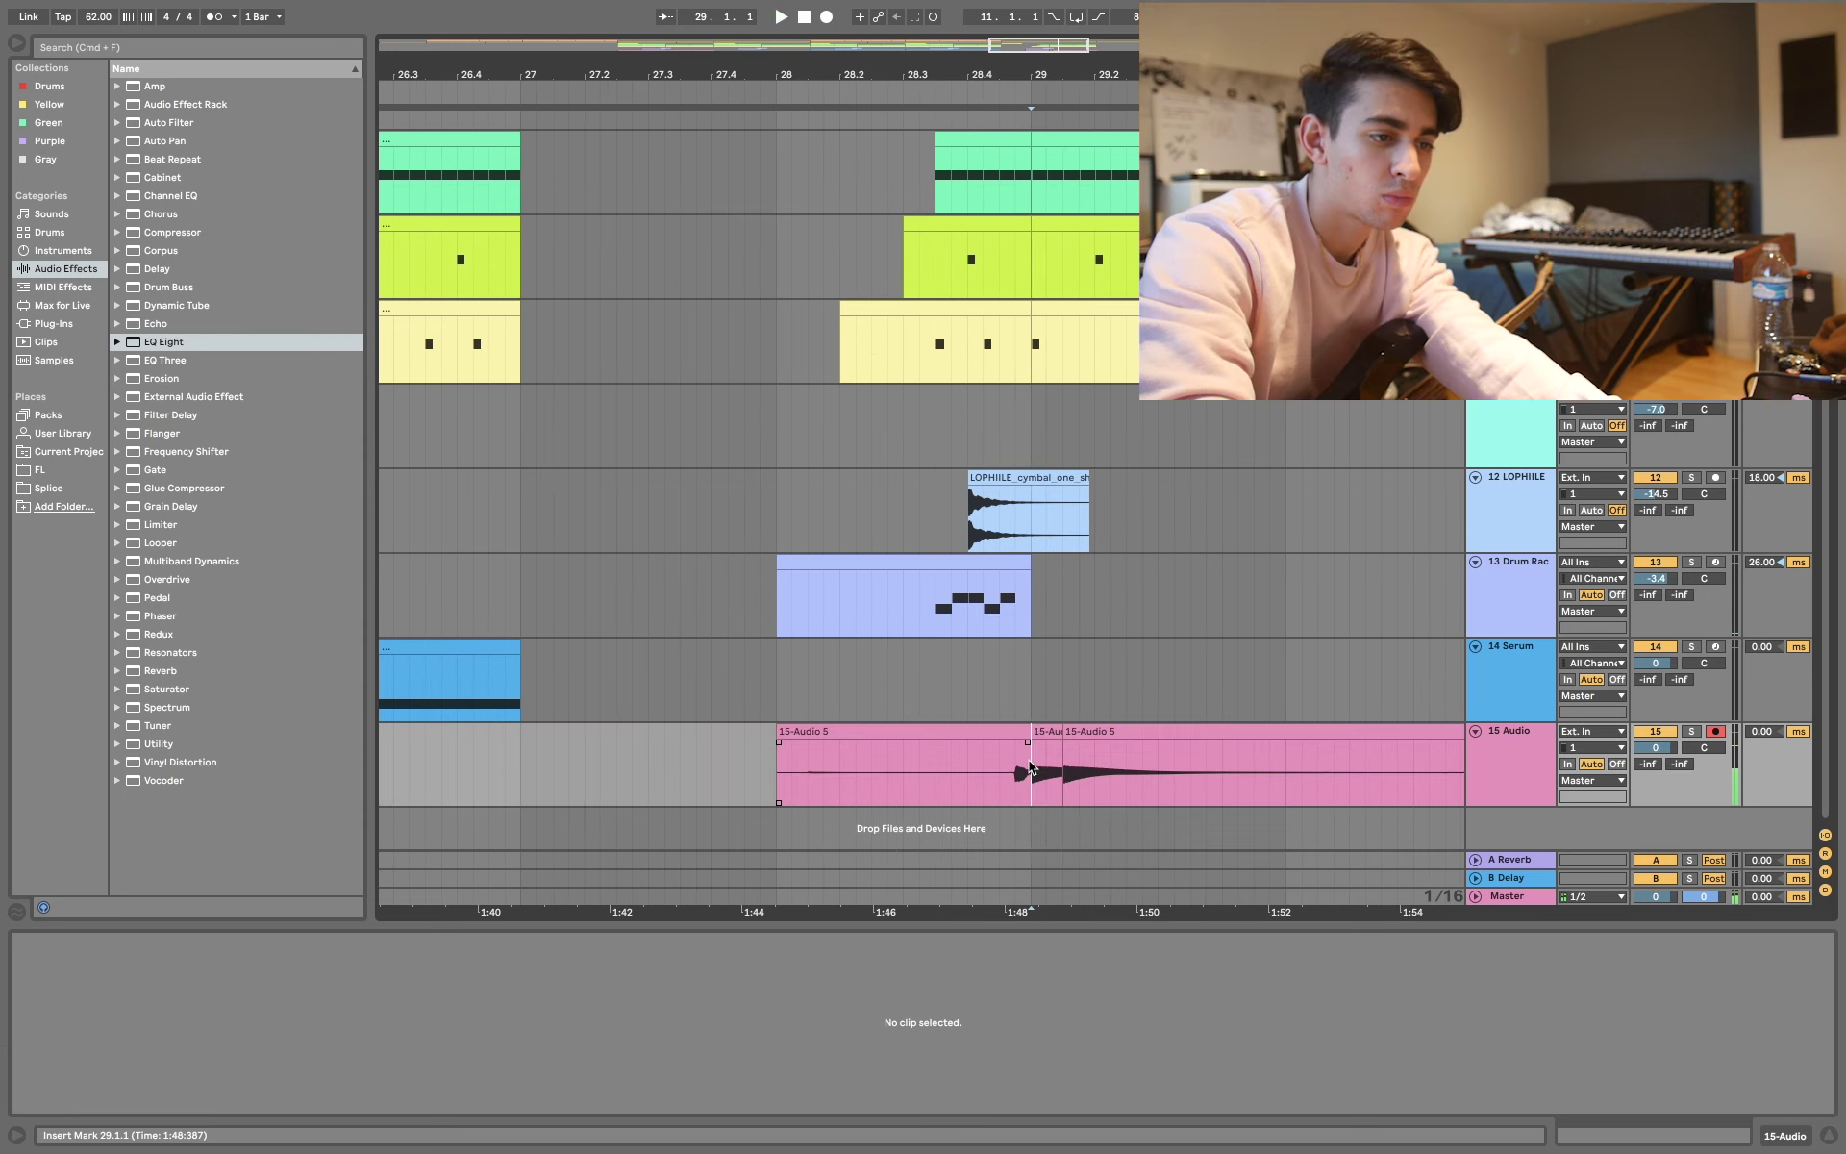
left_click_drag(1083, 734, 1100, 733)
left_click(1027, 769)
key("space")
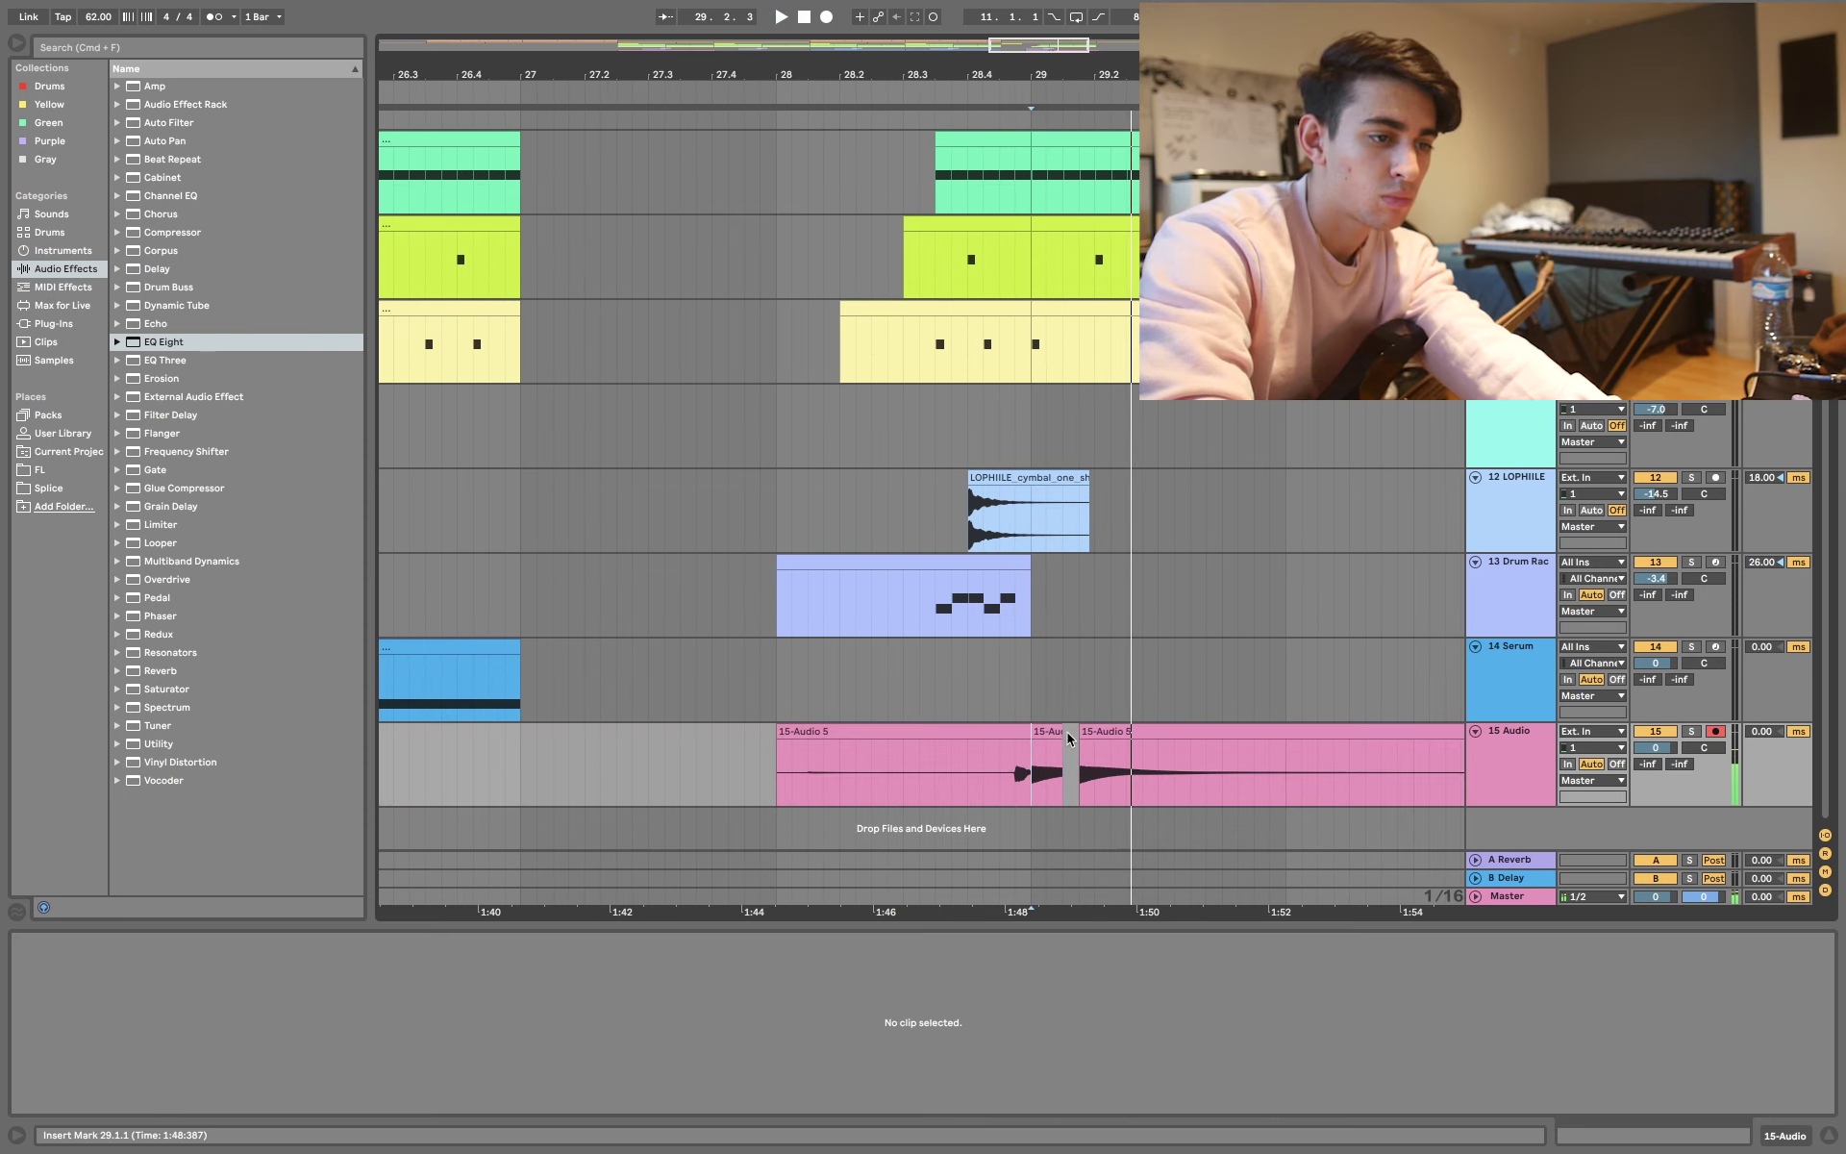
left_click_drag(1064, 728, 1125, 768)
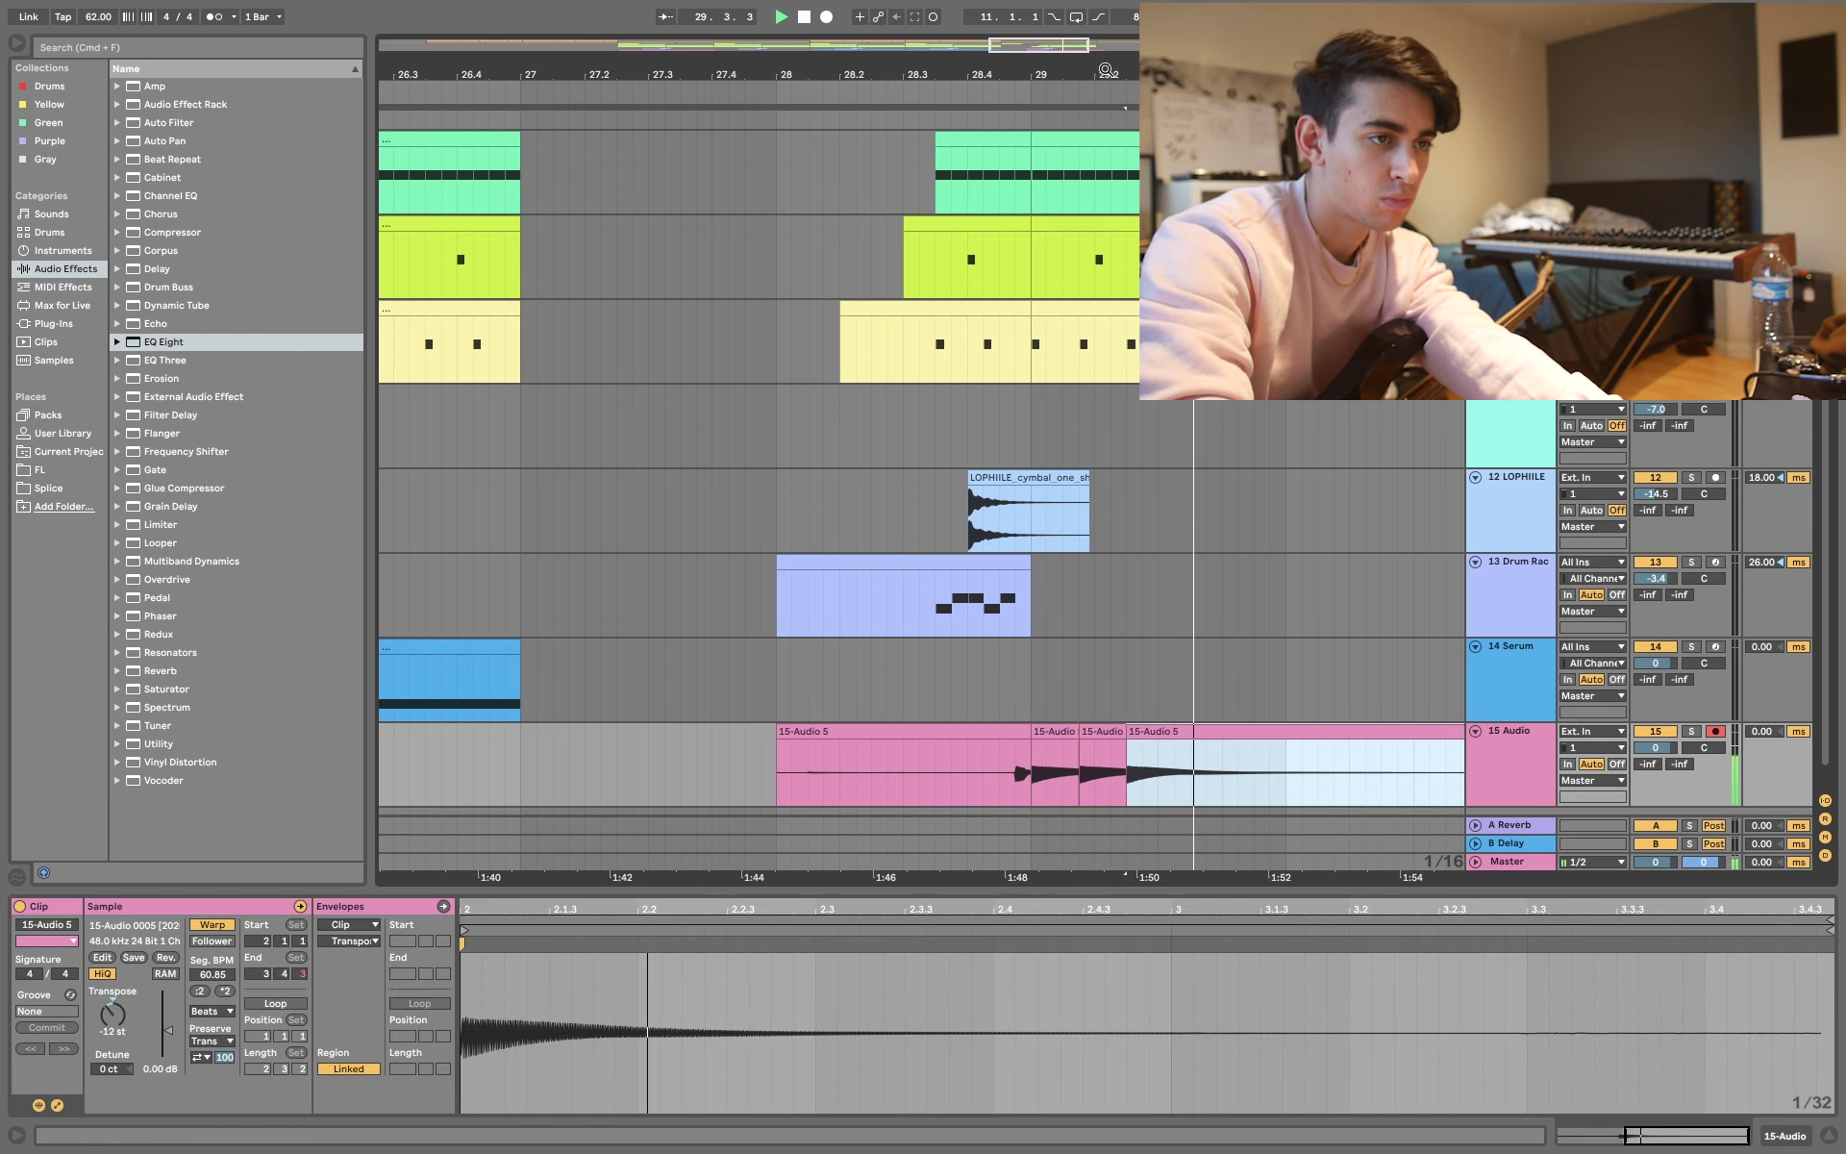
- Shorten the last bass slice on track 15 to end at about bar 31 and place the insert marker at bar 27
left_click_drag(1106, 87, 1106, 74)
left_click_drag(1322, 733, 1282, 733)
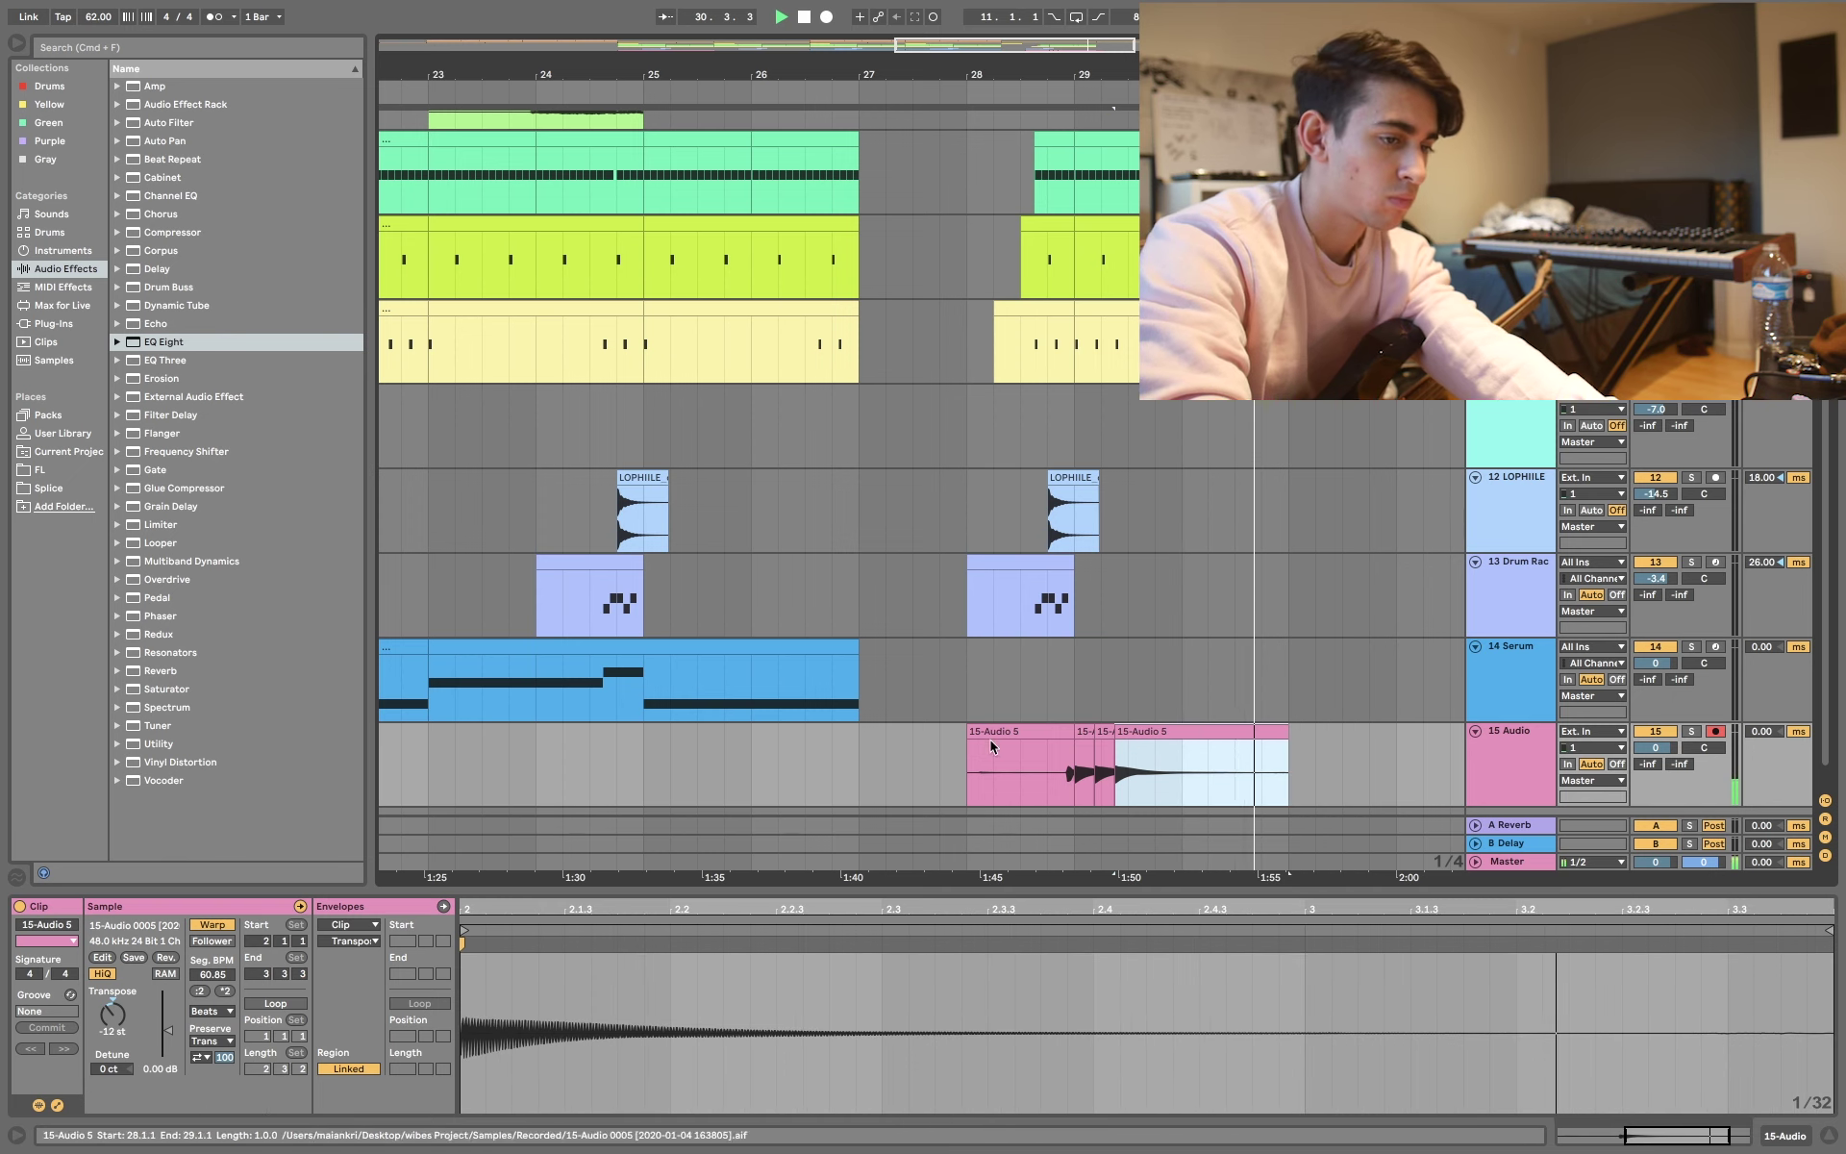
left_click(858, 759)
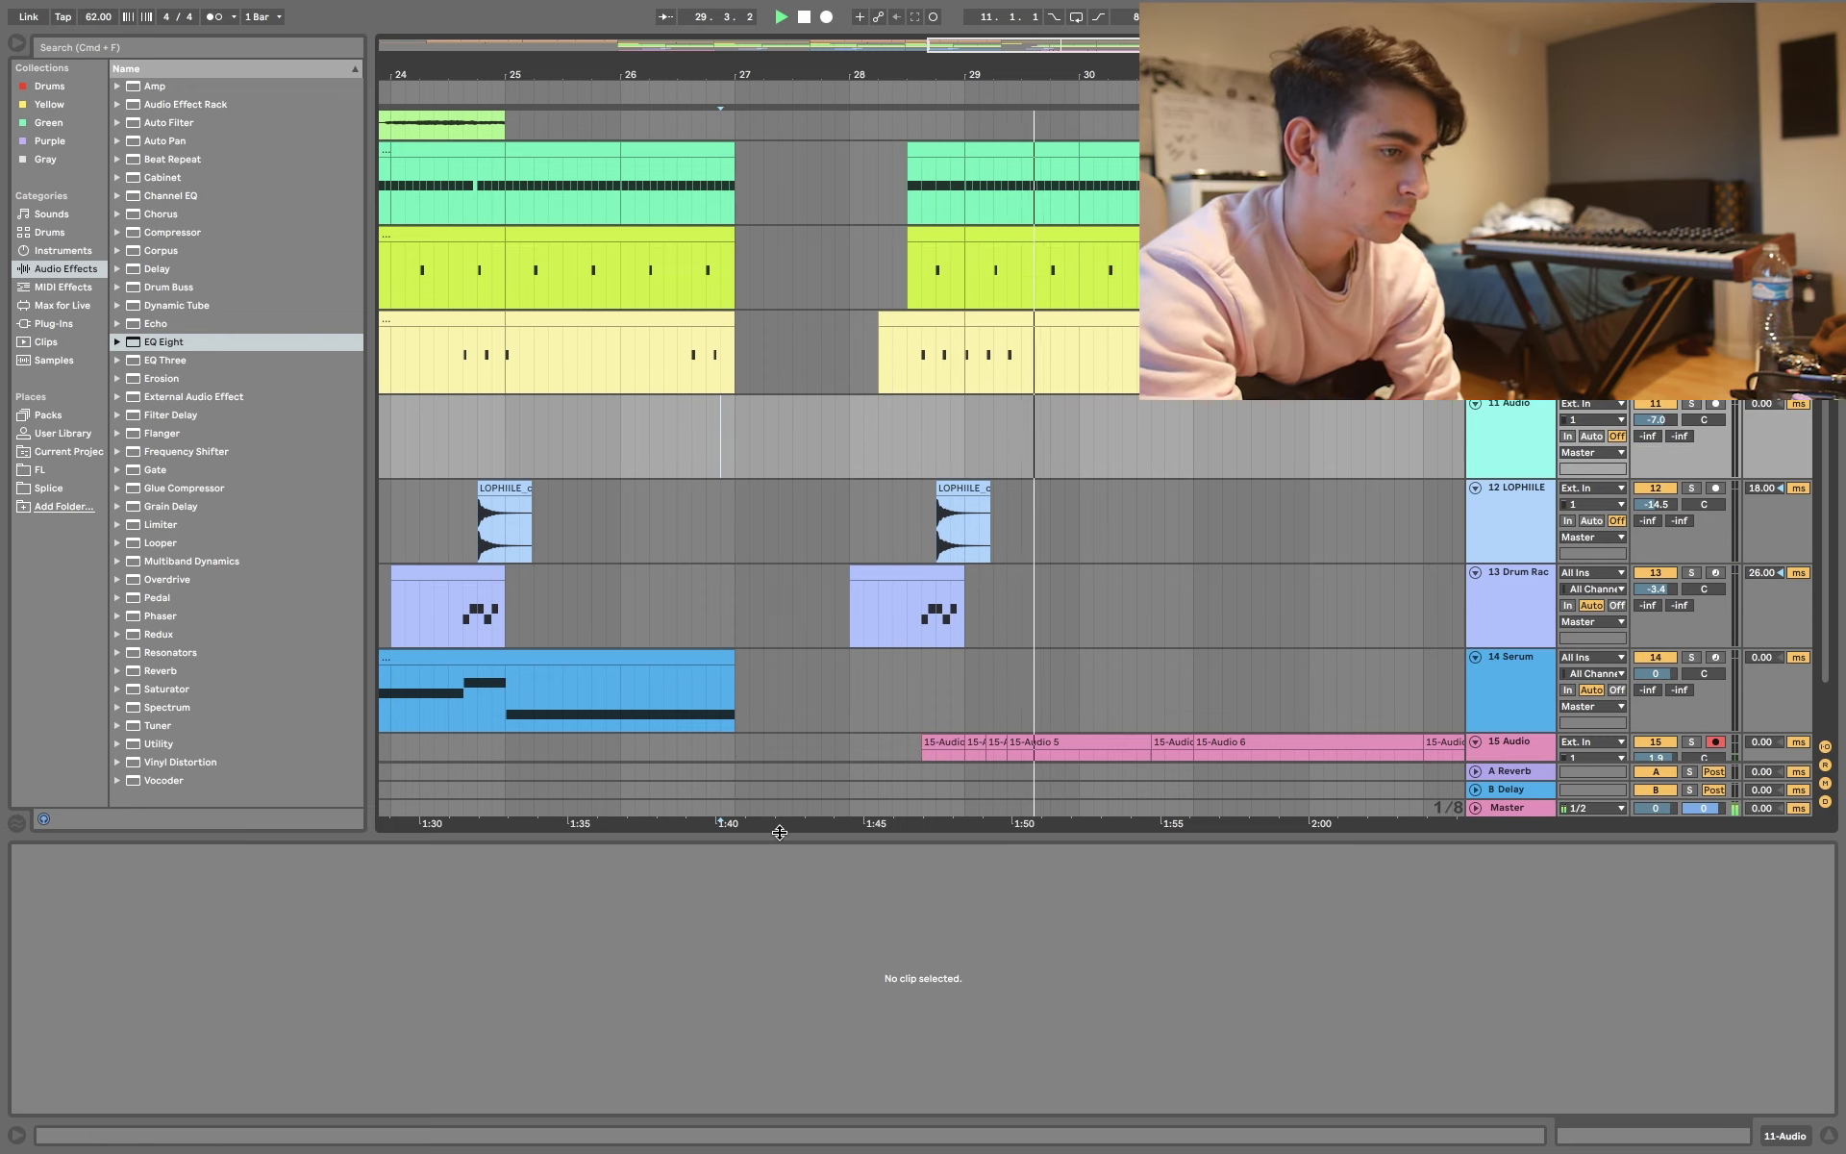
left_click_drag(773, 836, 752, 966)
scroll(867, 638, "left", 3)
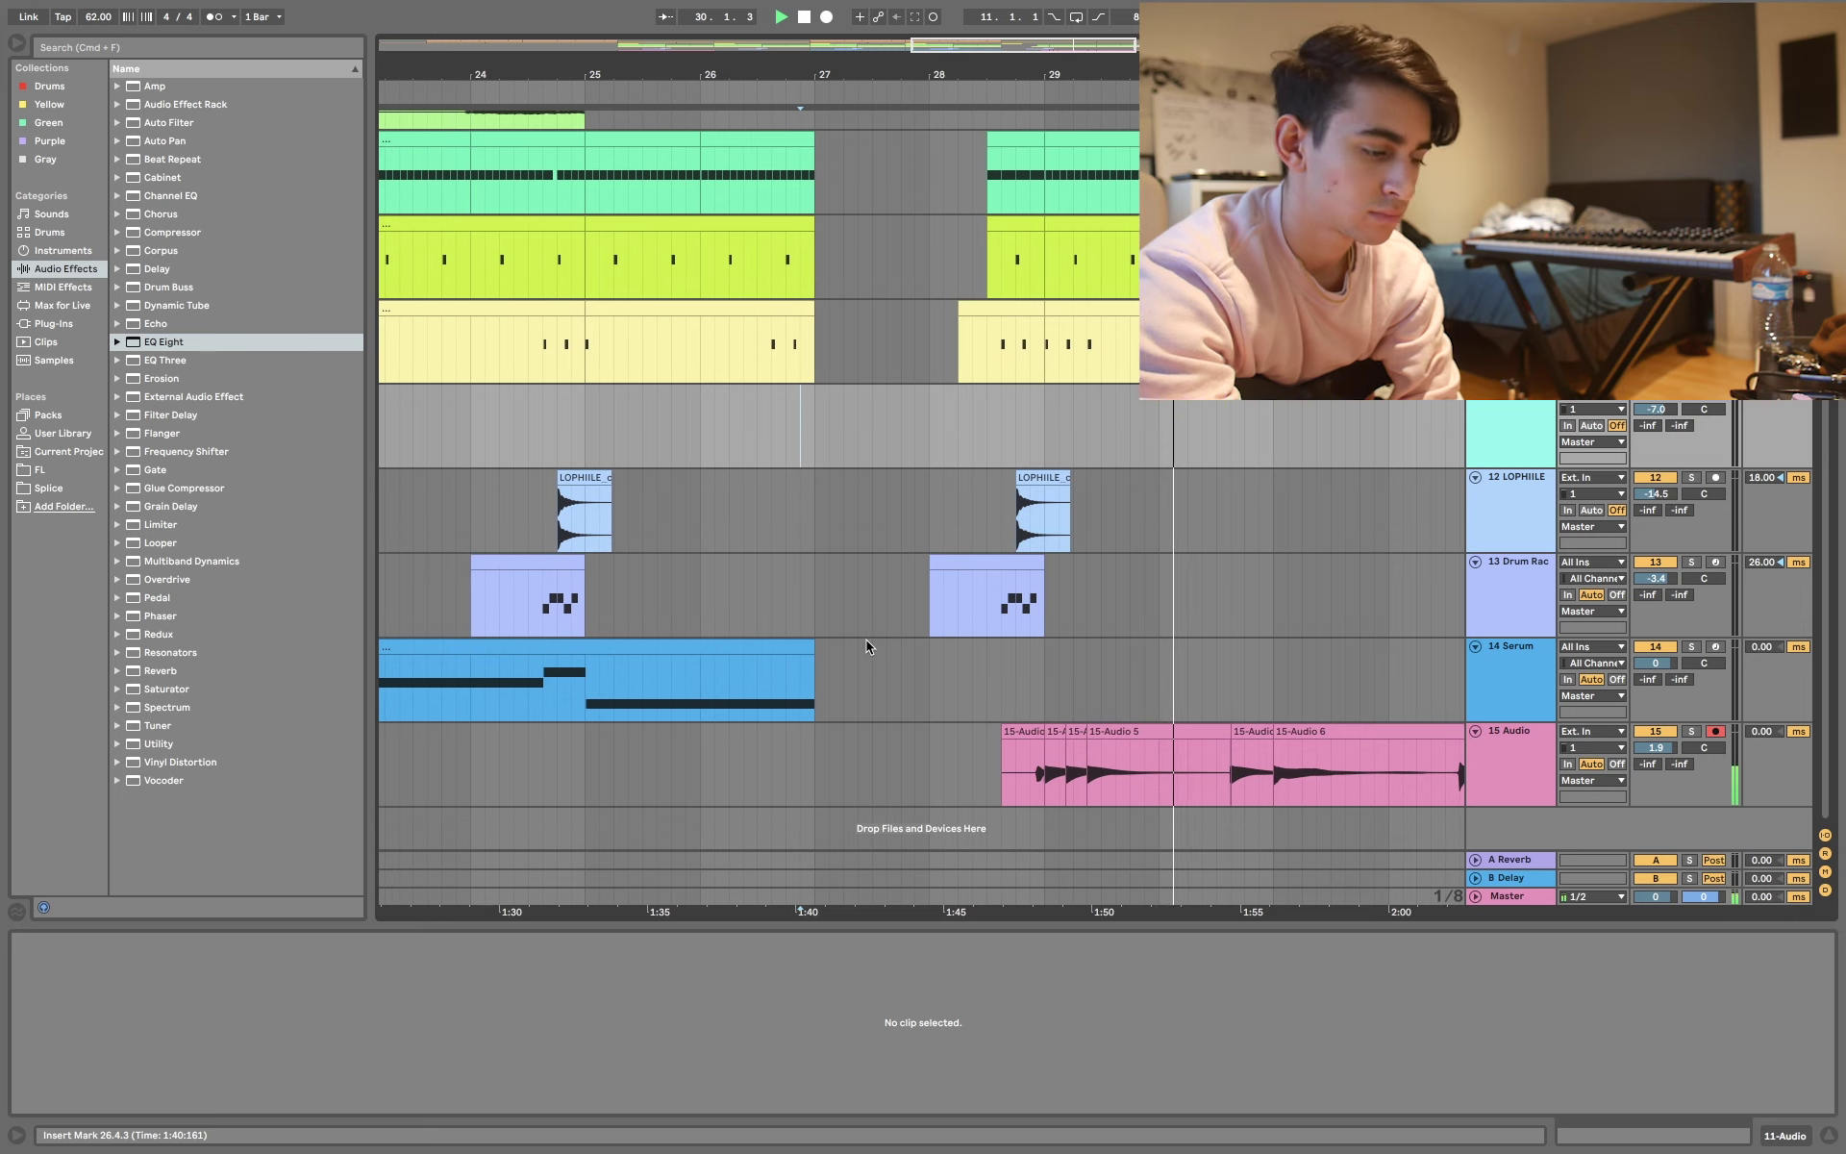